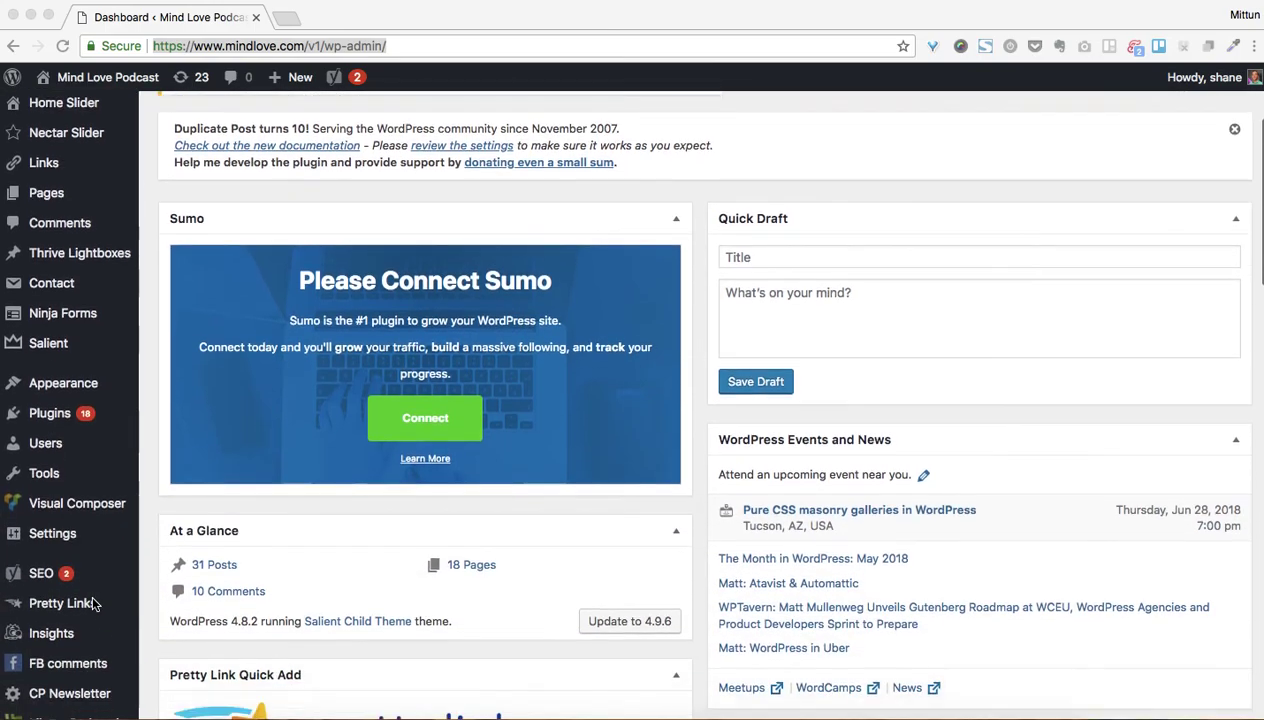
# Open Contact > Contact Forms to list Contact form 1 and Home Newsletter with their shortcodes
pyautogui.scroll(-1, 106, 522)
pyautogui.scroll(-3, 106, 522)
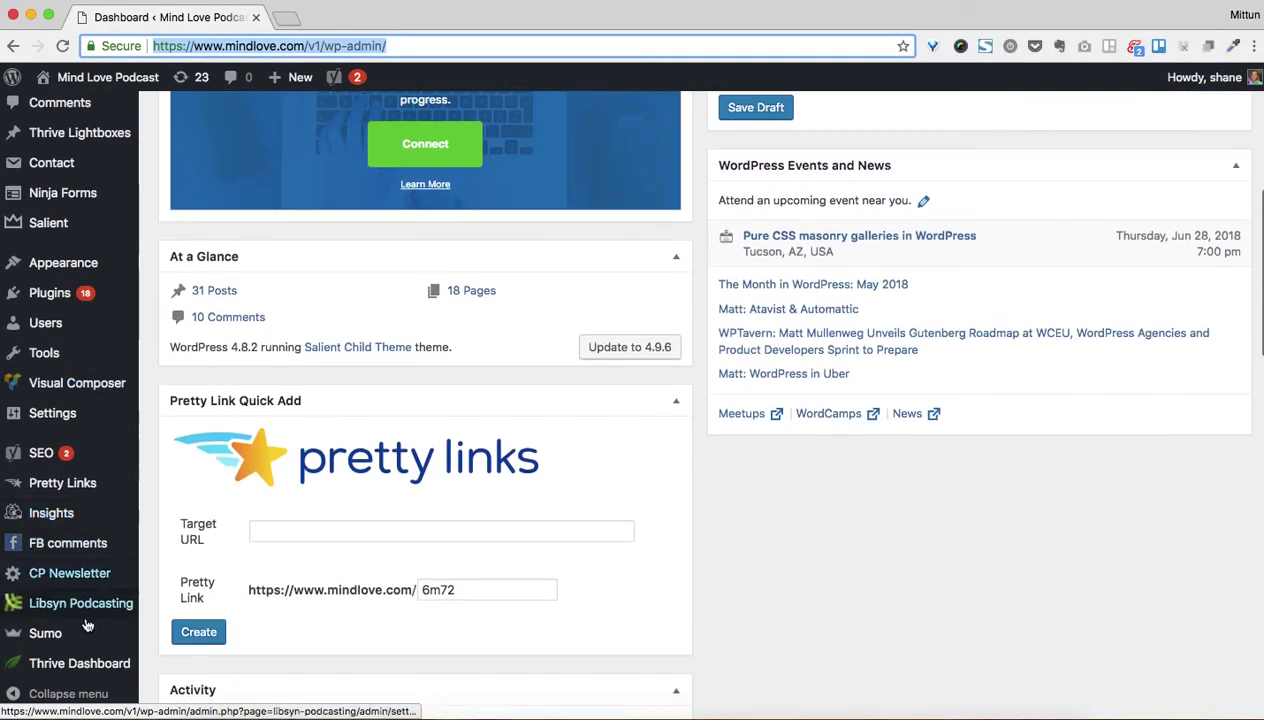
pyautogui.scroll(1, 90, 500)
pyautogui.click(55, 260)
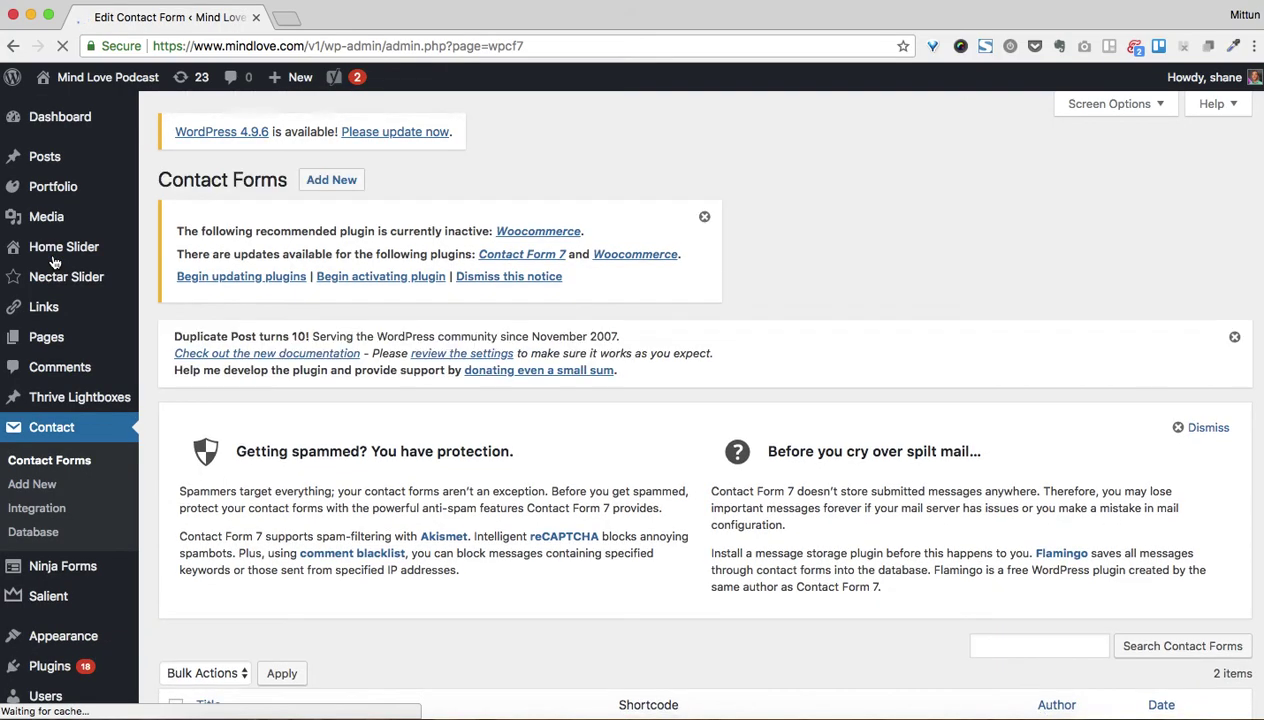
pyautogui.scroll(-5, 650, 468)
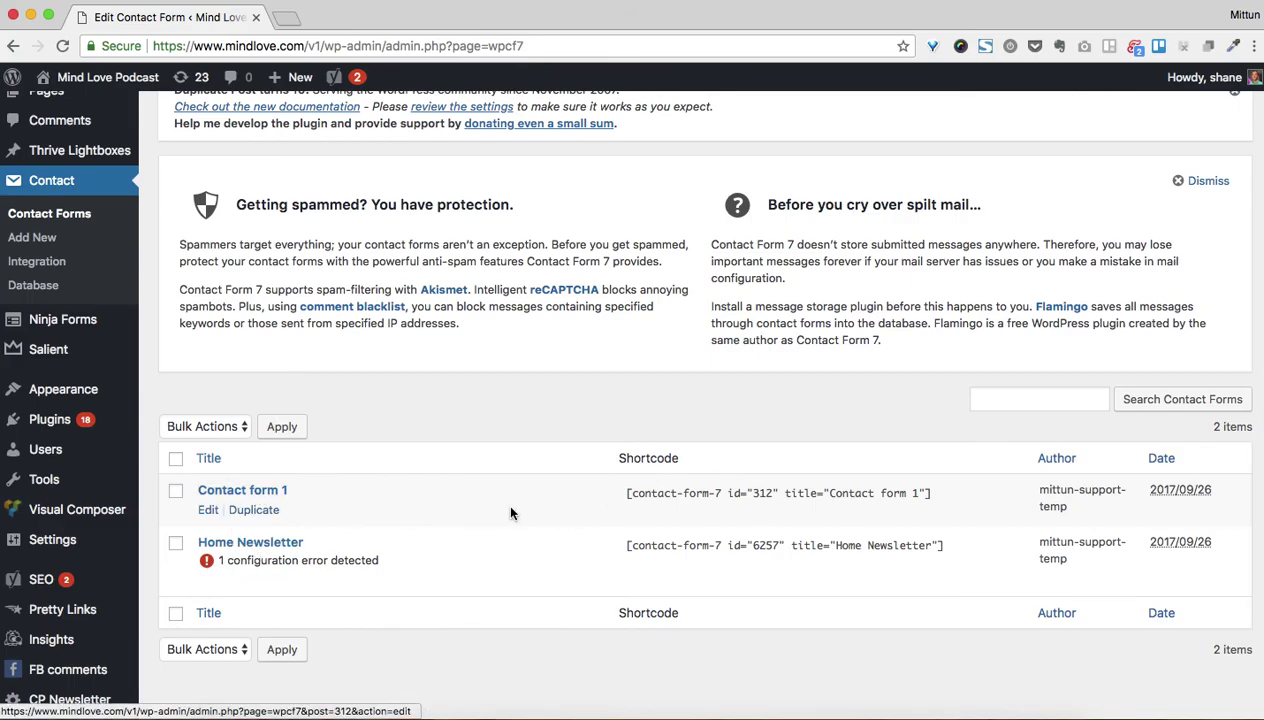
pyautogui.scroll(2, 504, 500)
pyautogui.scroll(-5, 510, 513)
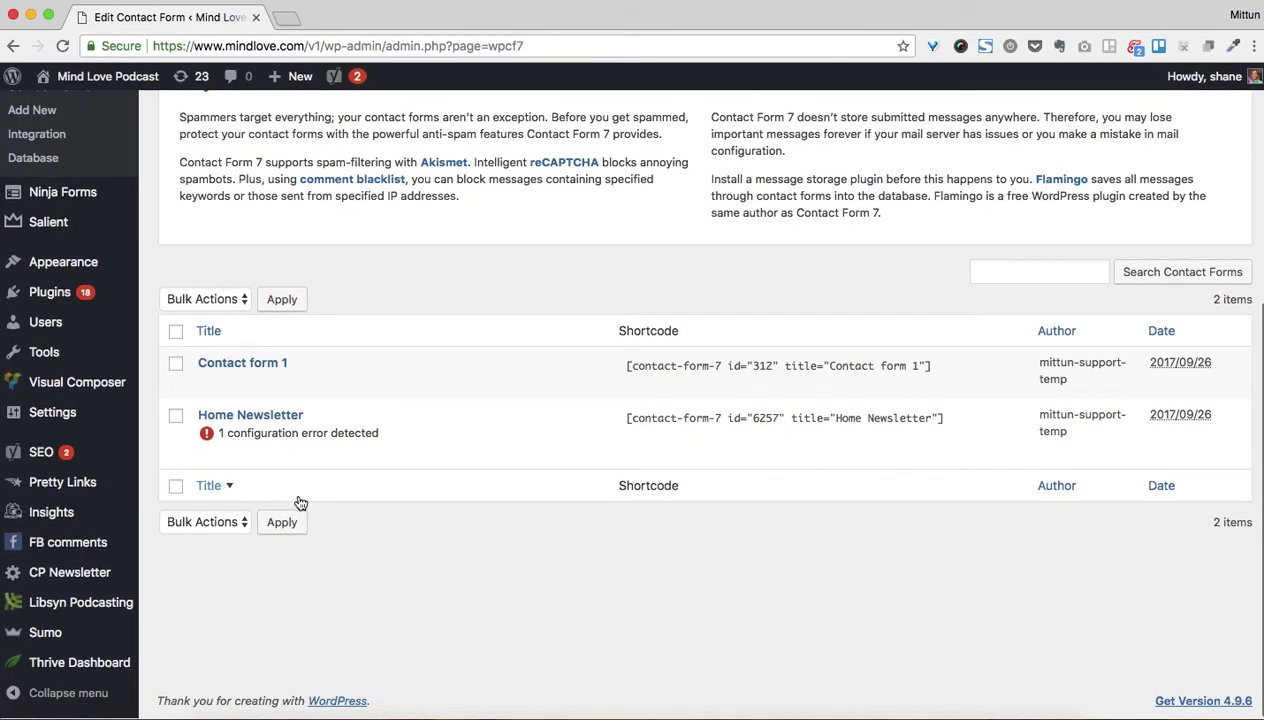
pyautogui.scroll(7, 296, 499)
# Add a new contact form and title it 'New Contact Form for Contact Page - 6-22-2018'
pyautogui.click(343, 184)
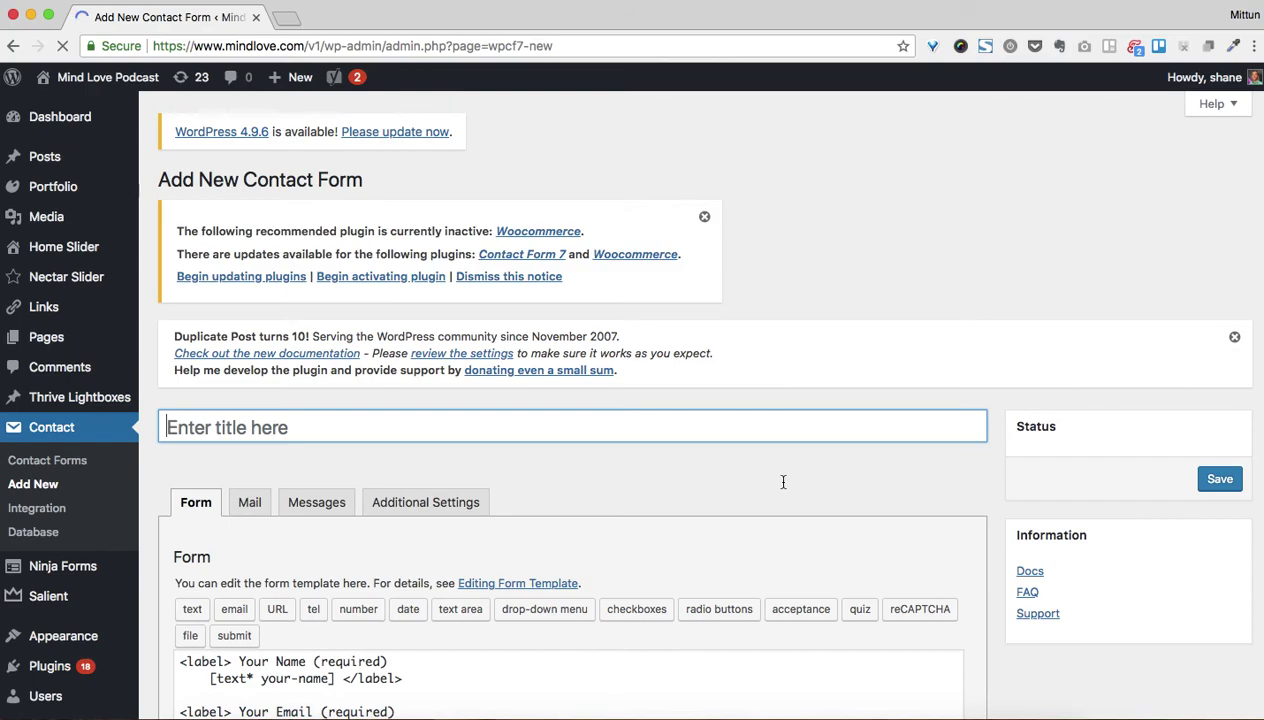
pyautogui.scroll(-2, 778, 500)
pyautogui.scroll(-1, 778, 500)
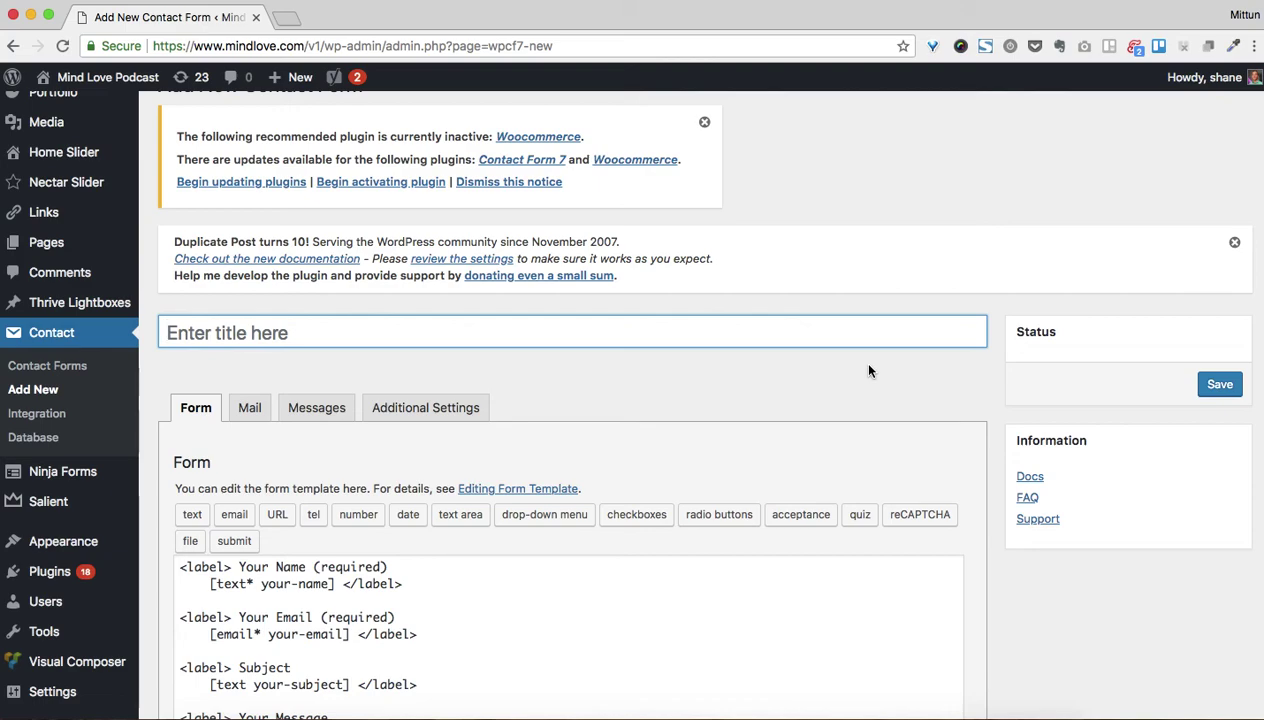
pyautogui.click(860, 324)
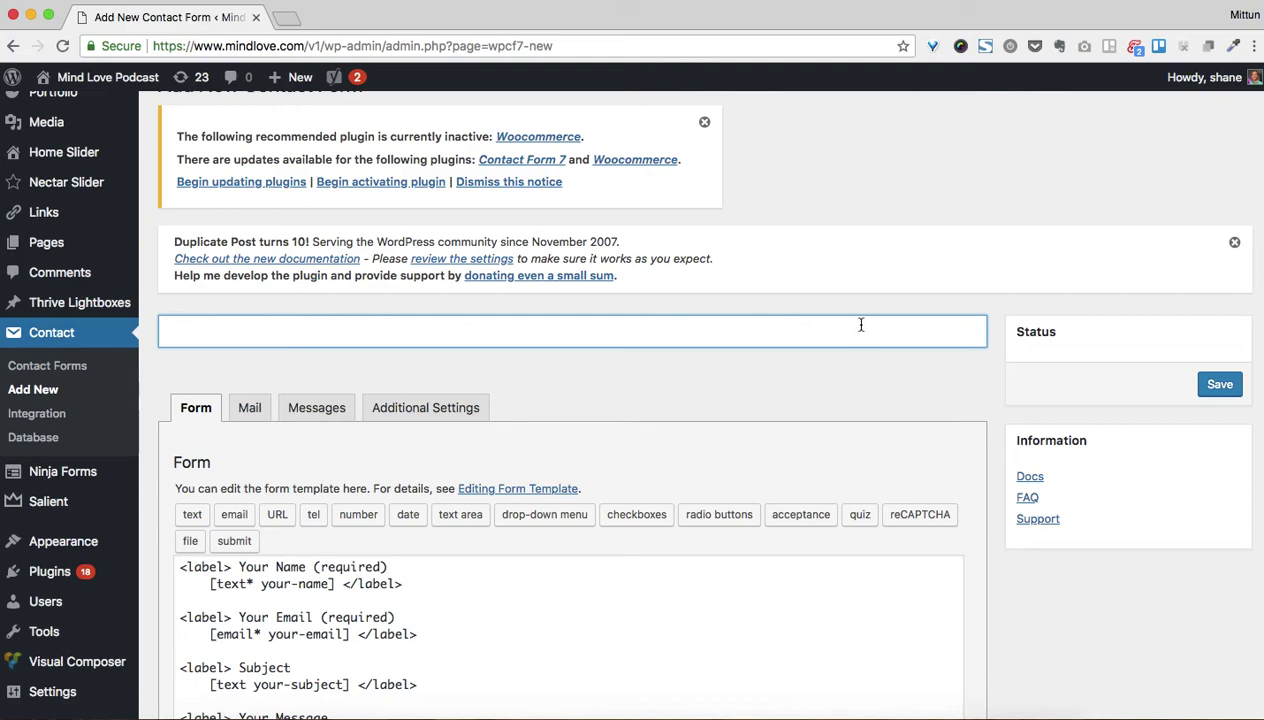
pyautogui.write('New Contact form')
pyautogui.press('BackSpace')
pyautogui.press('BackSpace')
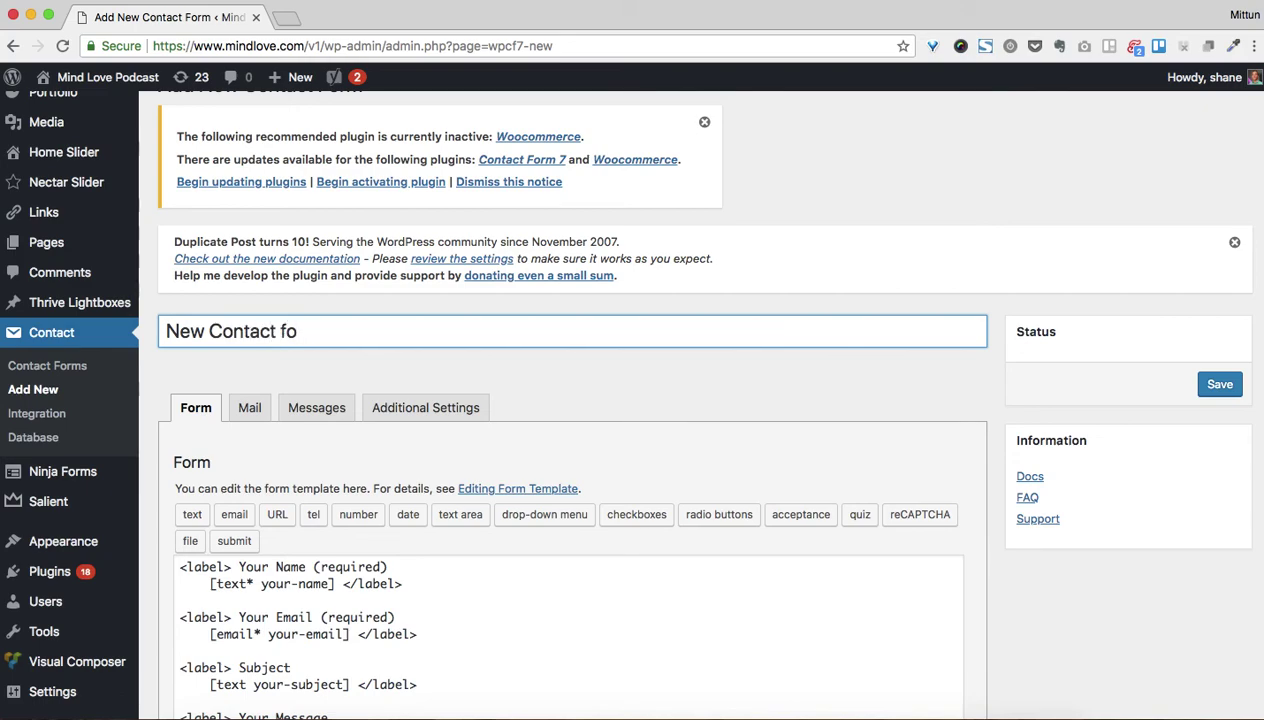
pyautogui.write('or Contact Page - 6')
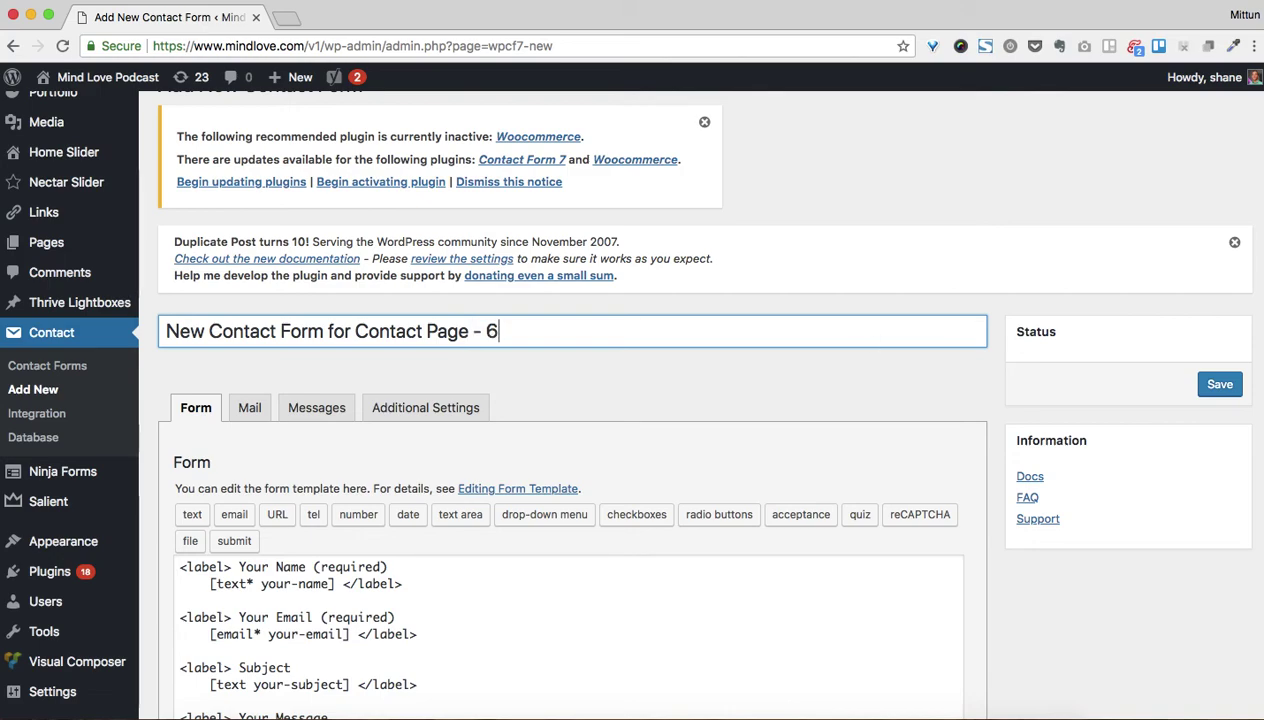
pyautogui.write('-22-2018')
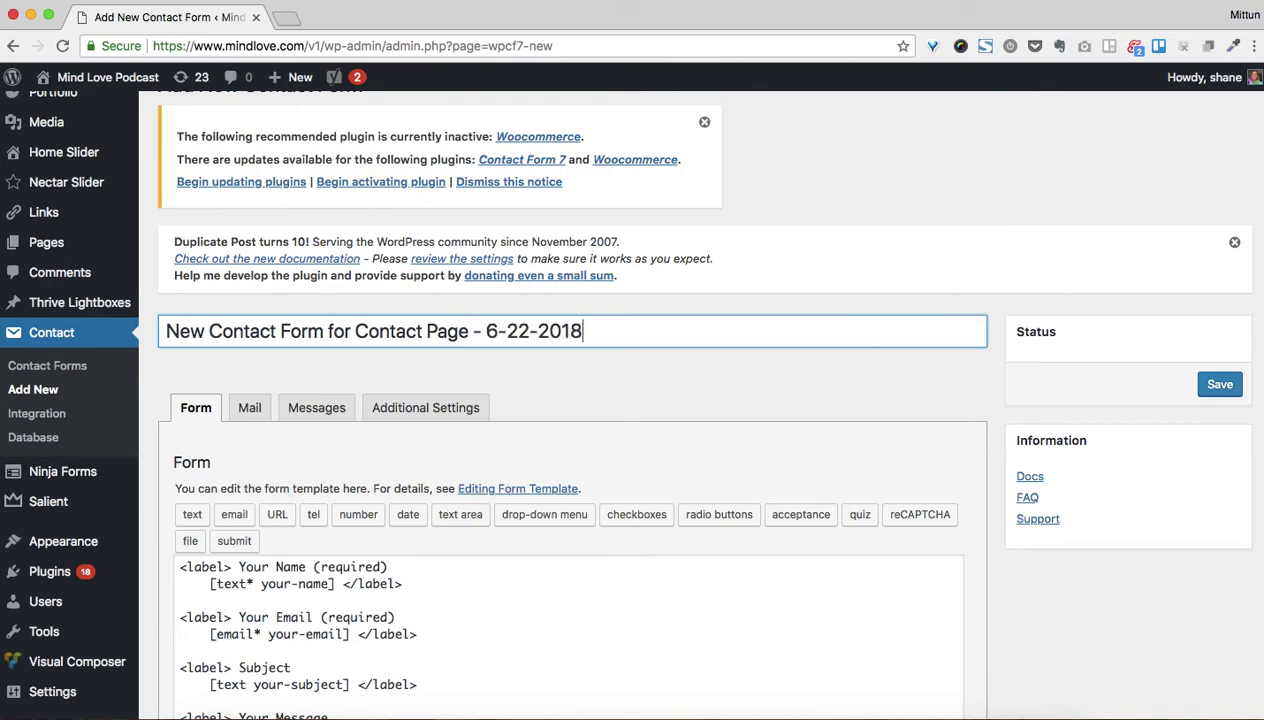
pyautogui.scroll(-5, 791, 368)
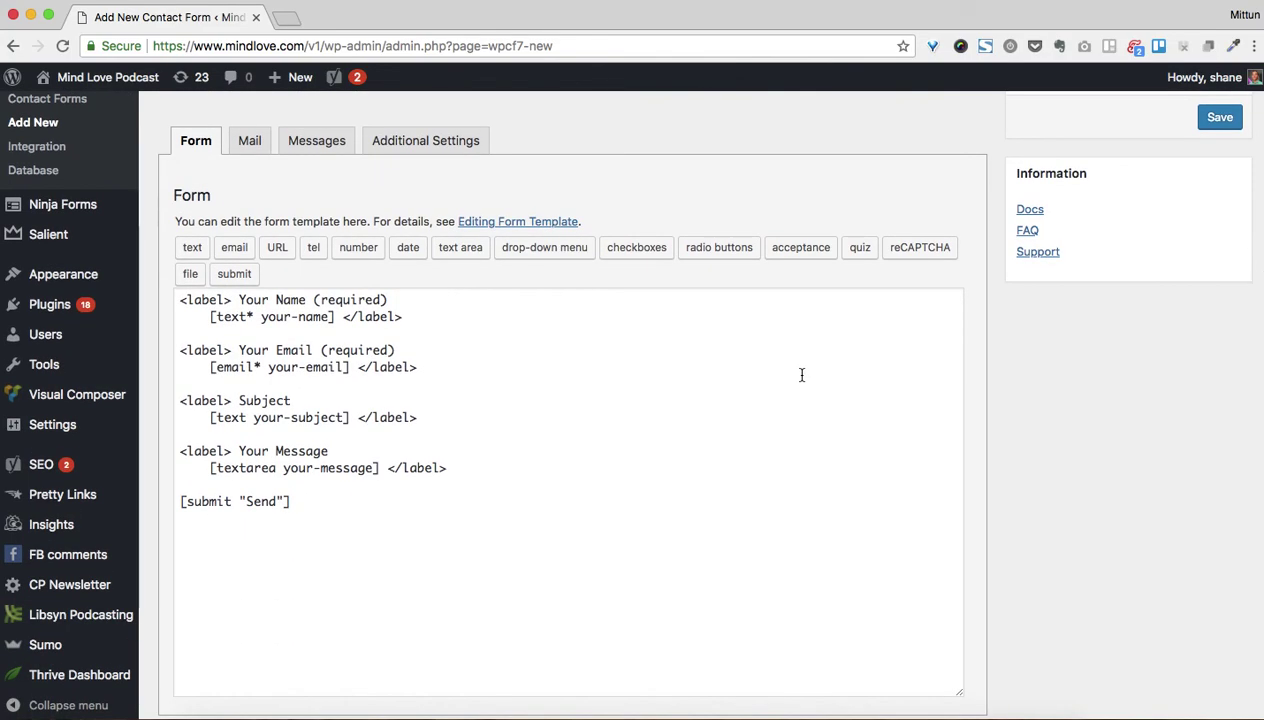
pyautogui.moveTo(184, 304); pyautogui.dragTo(349, 318)
pyautogui.click(310, 366)
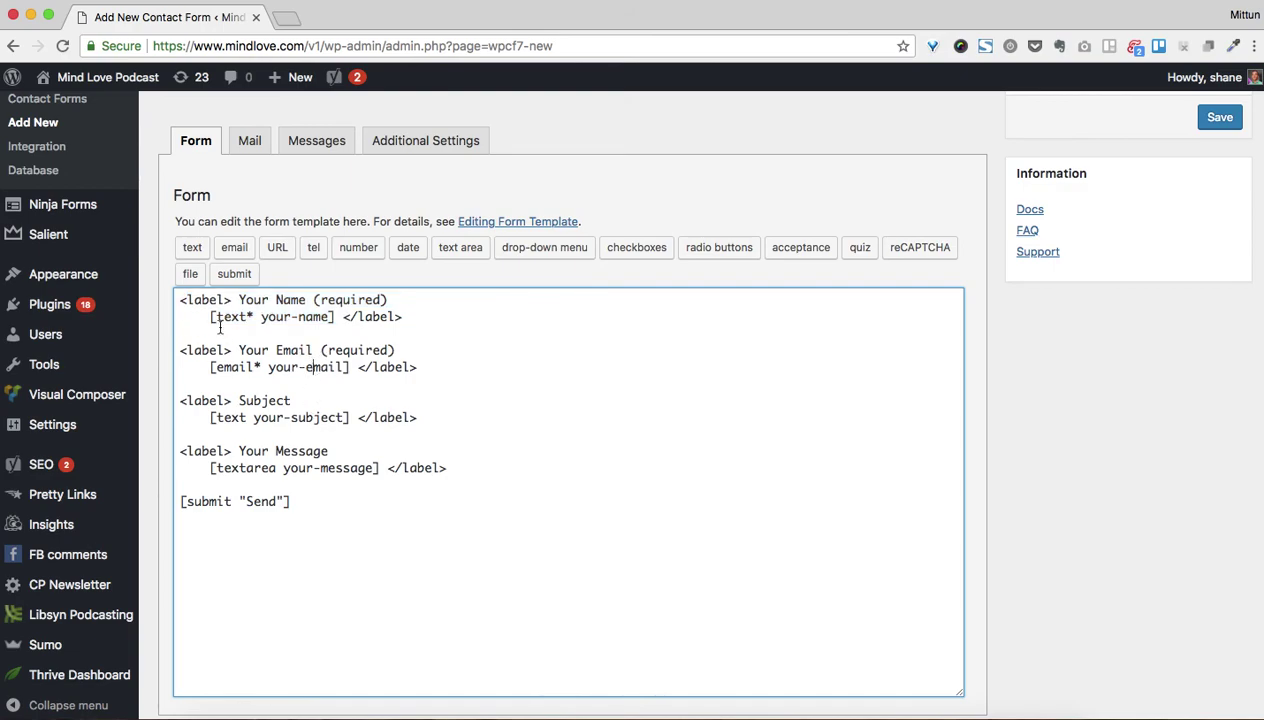
pyautogui.moveTo(205, 316); pyautogui.dragTo(334, 314)
pyautogui.click(210, 316)
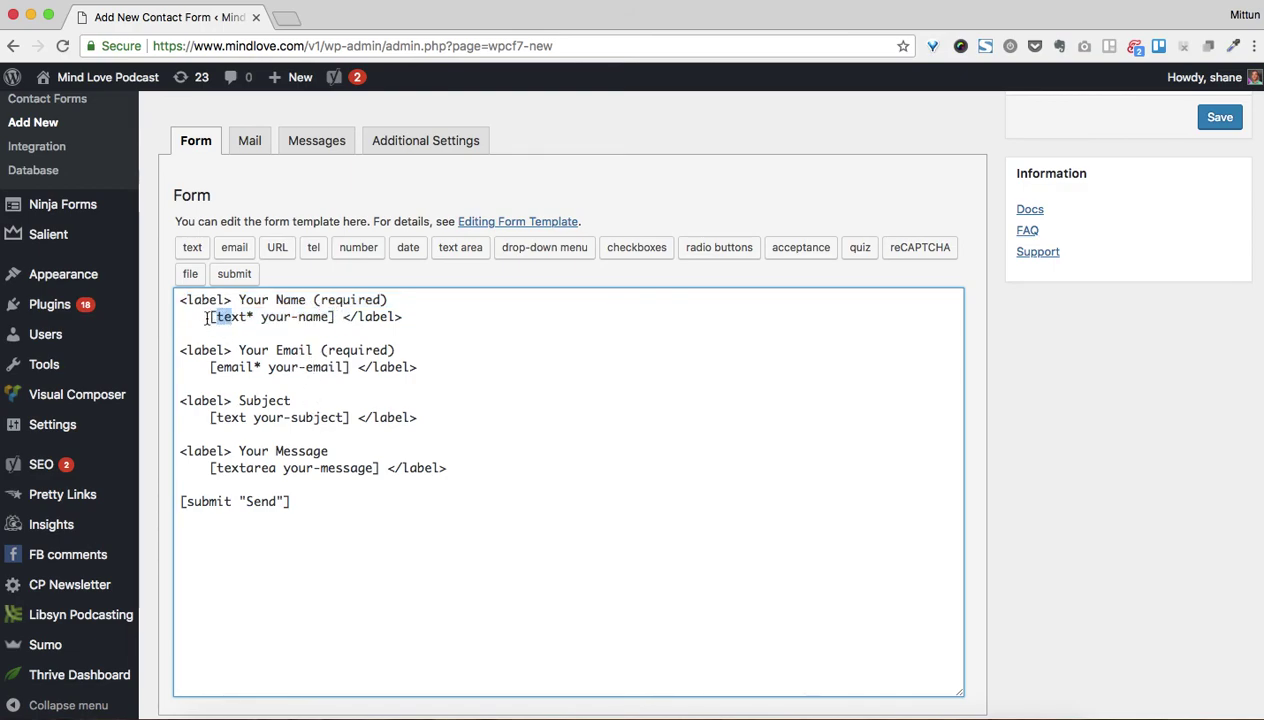
pyautogui.moveTo(208, 366); pyautogui.dragTo(351, 366)
pyautogui.click(211, 418)
pyautogui.moveTo(210, 418); pyautogui.dragTo(357, 418)
pyautogui.moveTo(203, 466); pyautogui.dragTo(380, 468)
pyautogui.moveTo(181, 503); pyautogui.dragTo(290, 502)
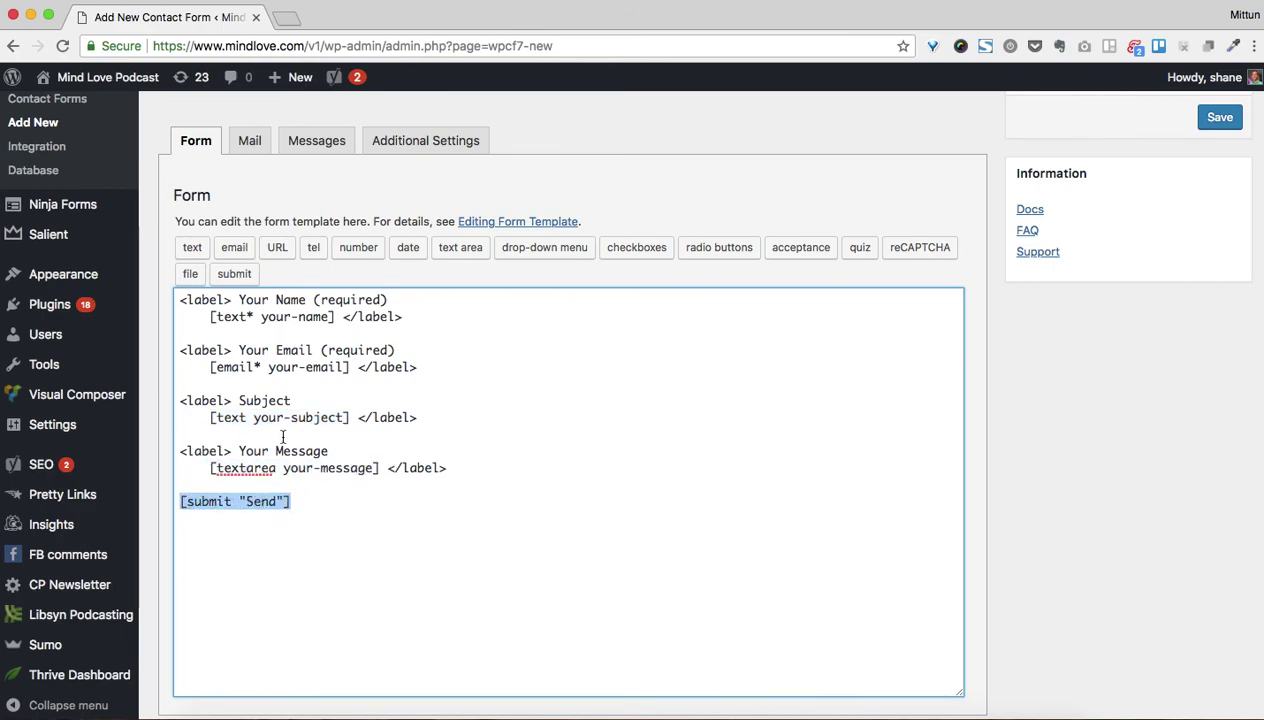
pyautogui.scroll(-2, 306, 472)
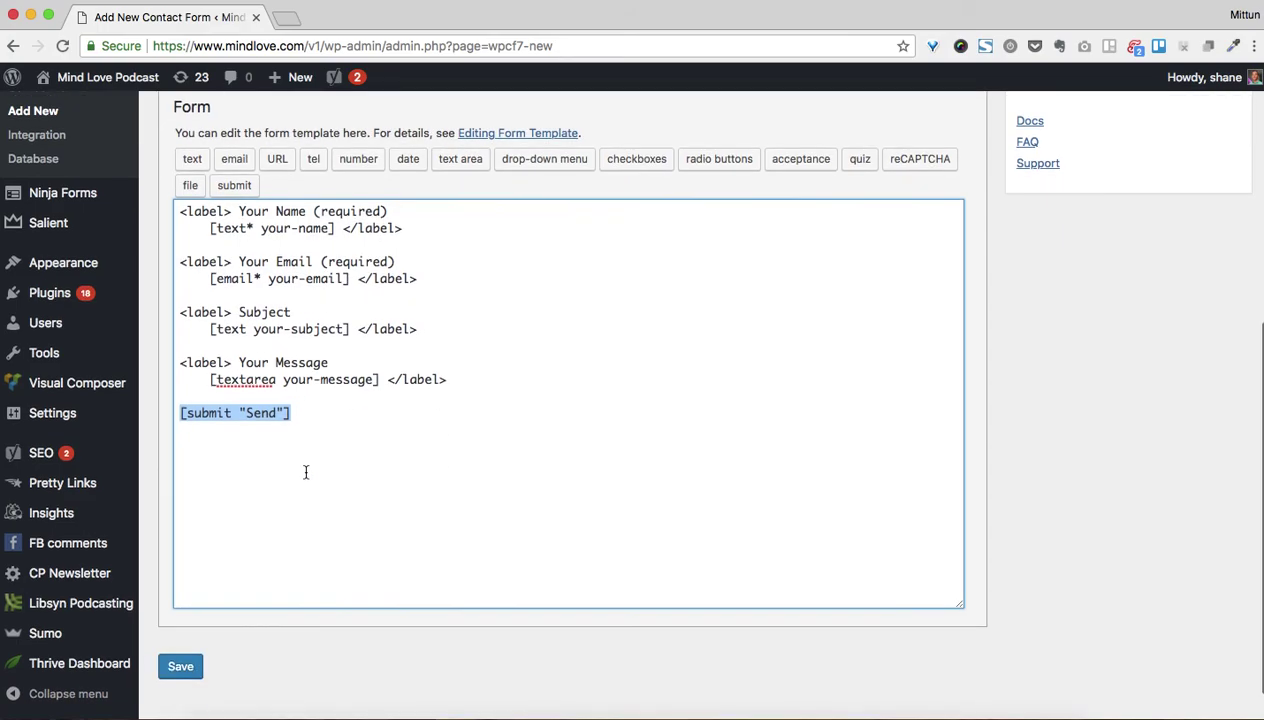
pyautogui.scroll(4, 306, 472)
pyautogui.scroll(-1, 307, 481)
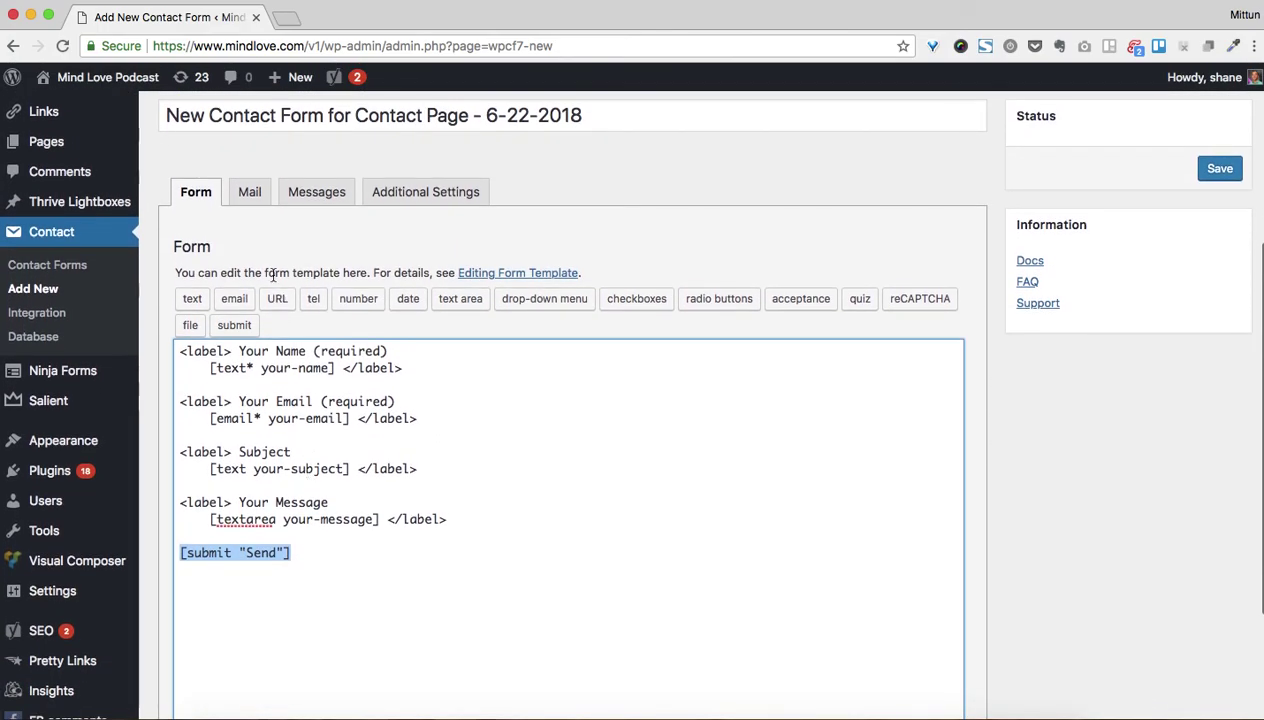
# Show the Mail settings and point out the [your-name] tag in the message body
pyautogui.click(247, 199)
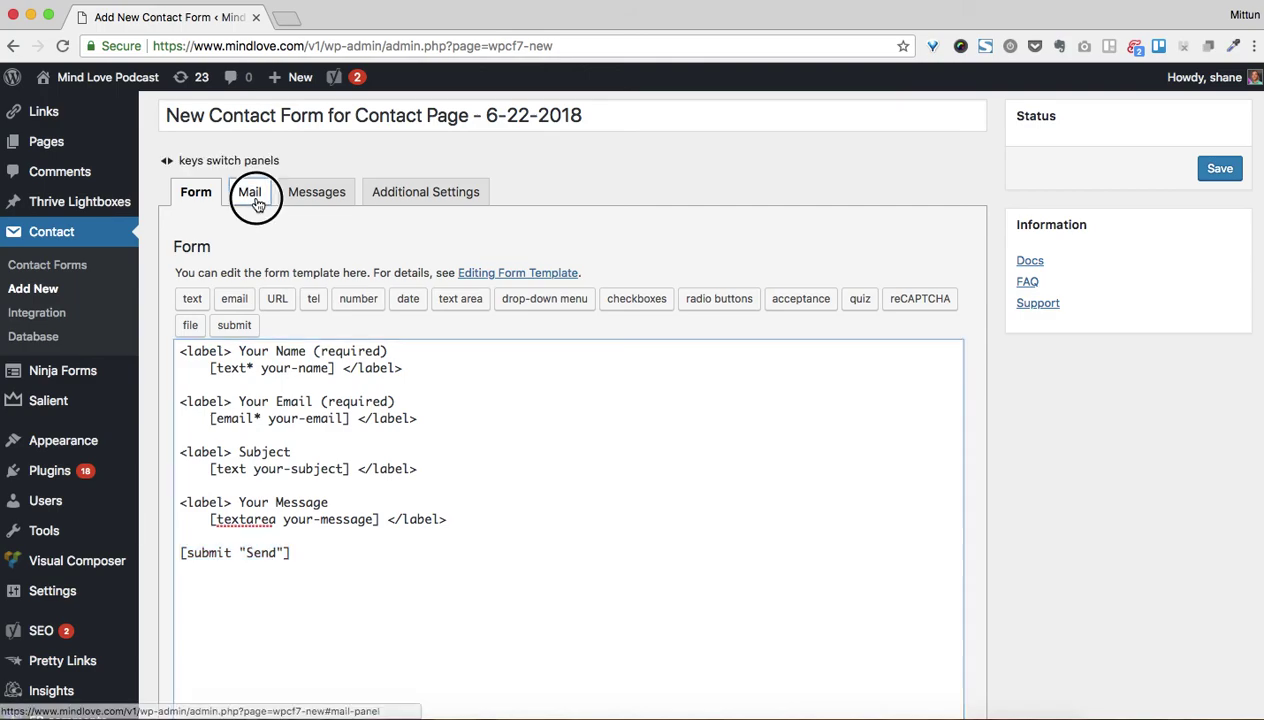
pyautogui.scroll(-5, 390, 381)
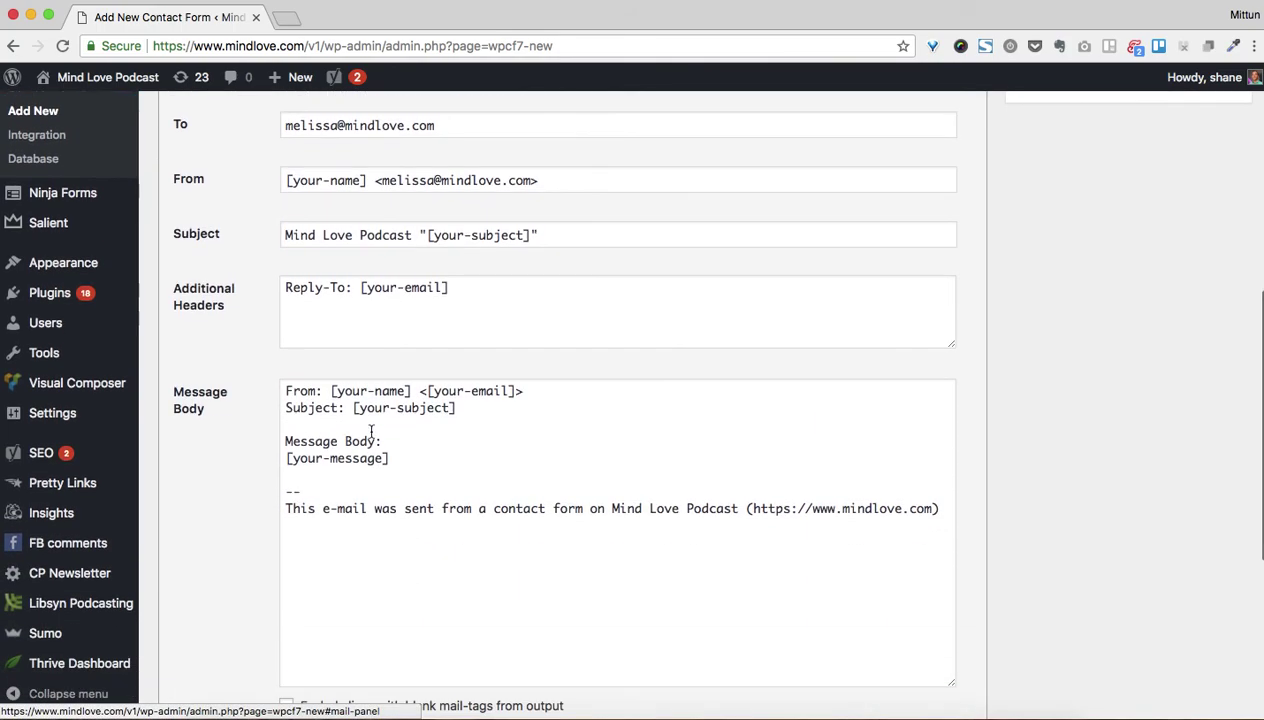
pyautogui.moveTo(331, 391); pyautogui.dragTo(515, 392)
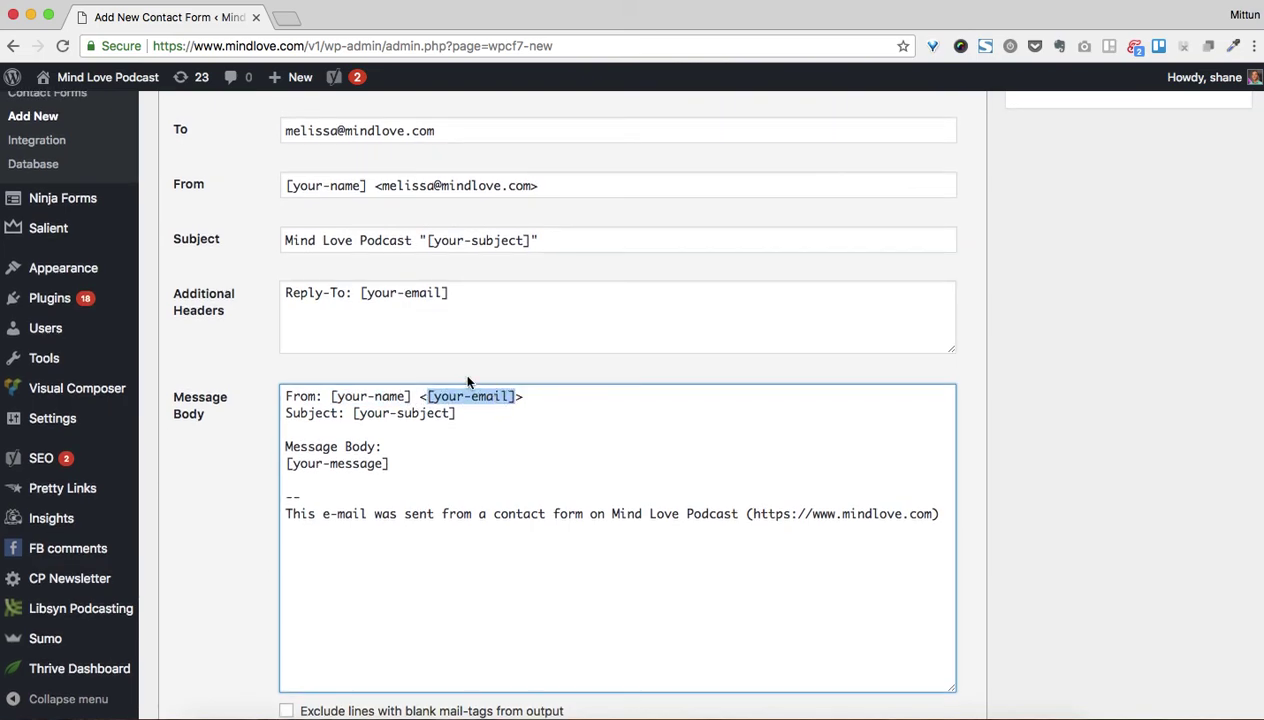
pyautogui.scroll(5, 564, 666)
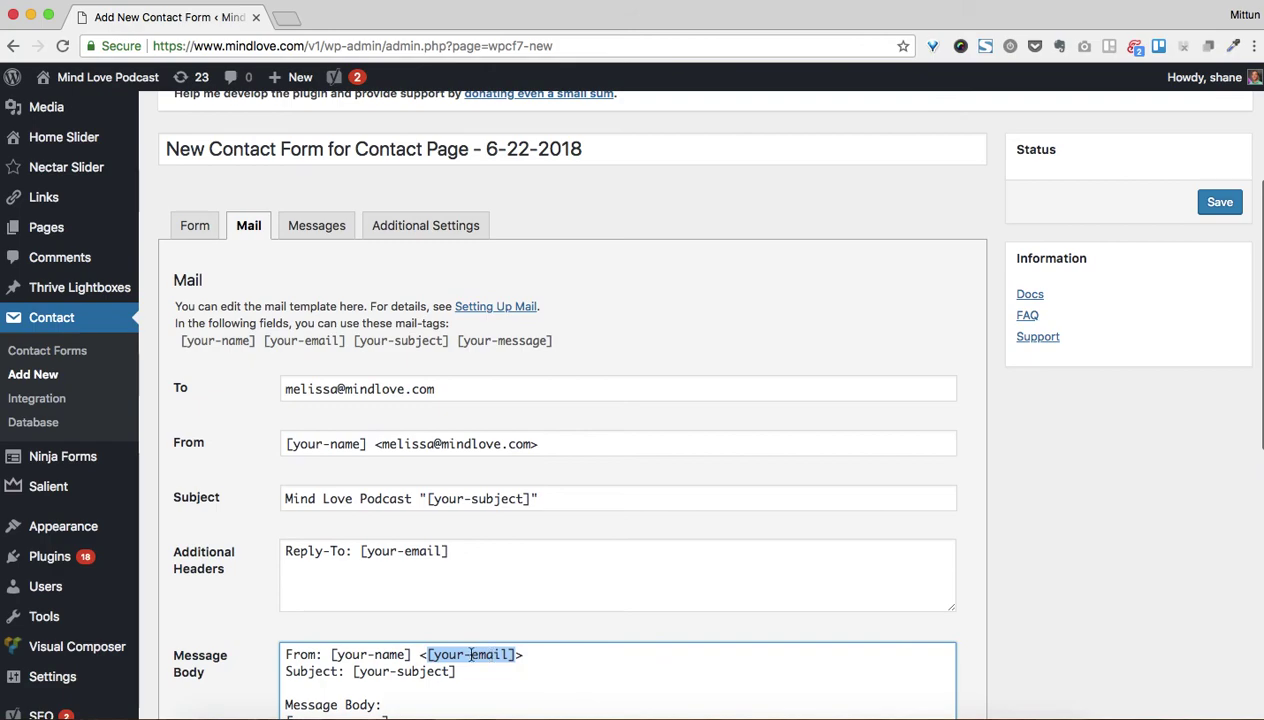
# Compare with the matching [text* your-name] field tag in the form template
pyautogui.click(193, 229)
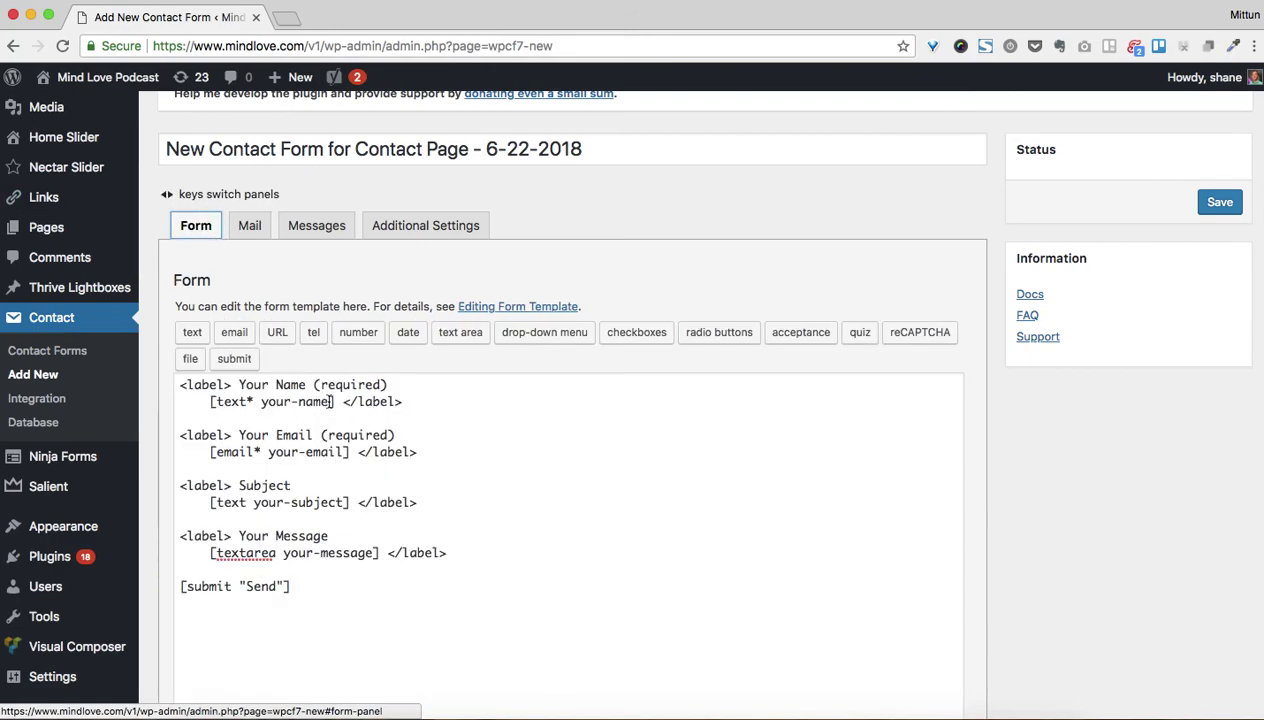
pyautogui.moveTo(337, 401); pyautogui.dragTo(211, 401)
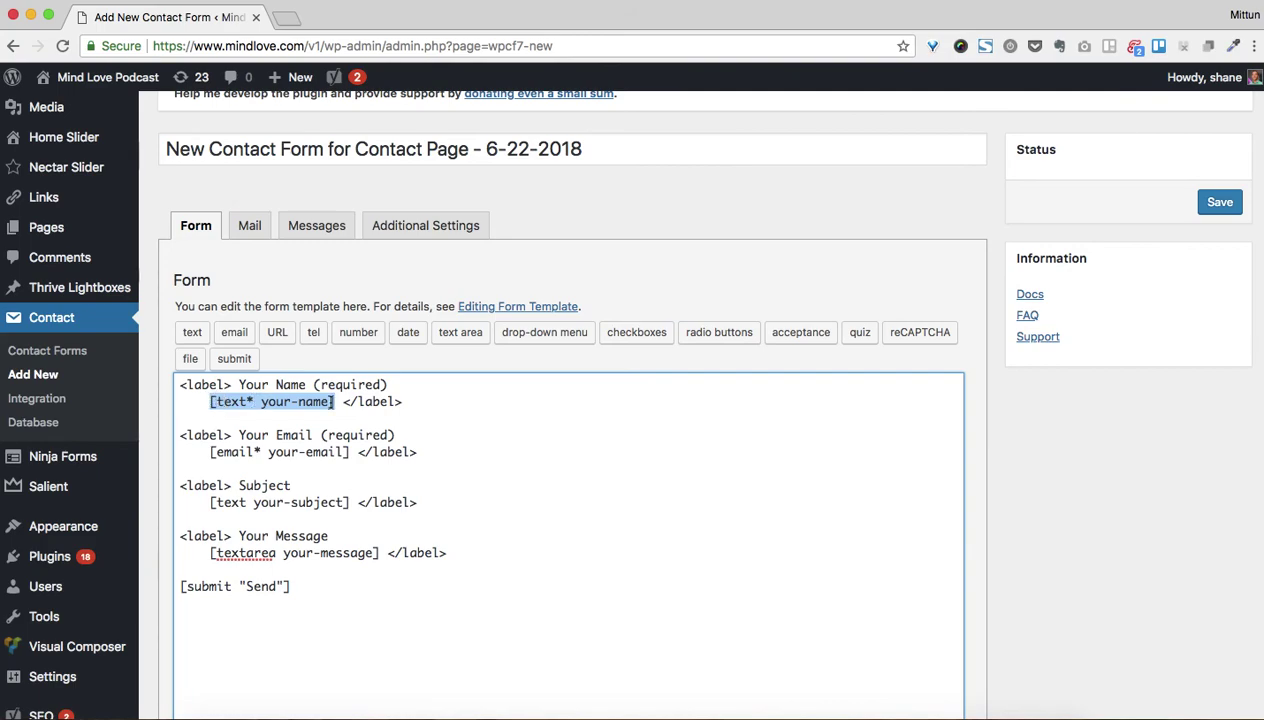
pyautogui.click(211, 401)
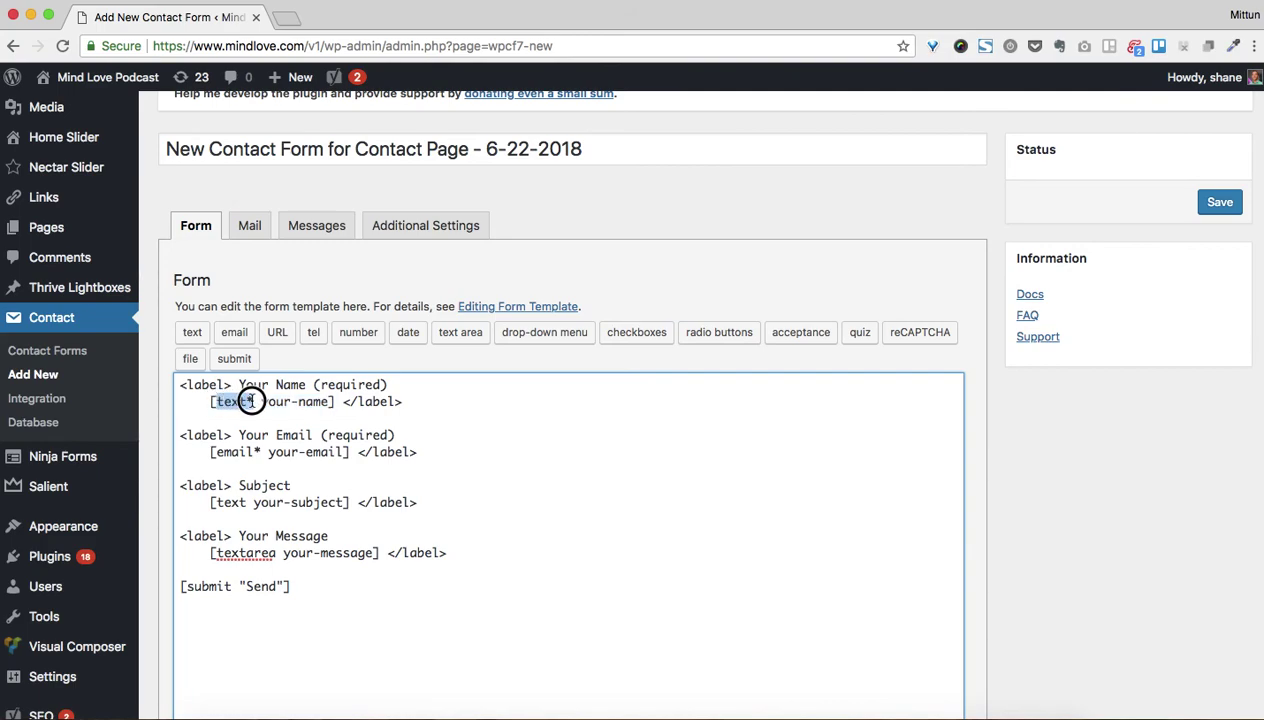
pyautogui.moveTo(262, 401); pyautogui.dragTo(333, 401)
pyautogui.moveTo(211, 401); pyautogui.dragTo(334, 401)
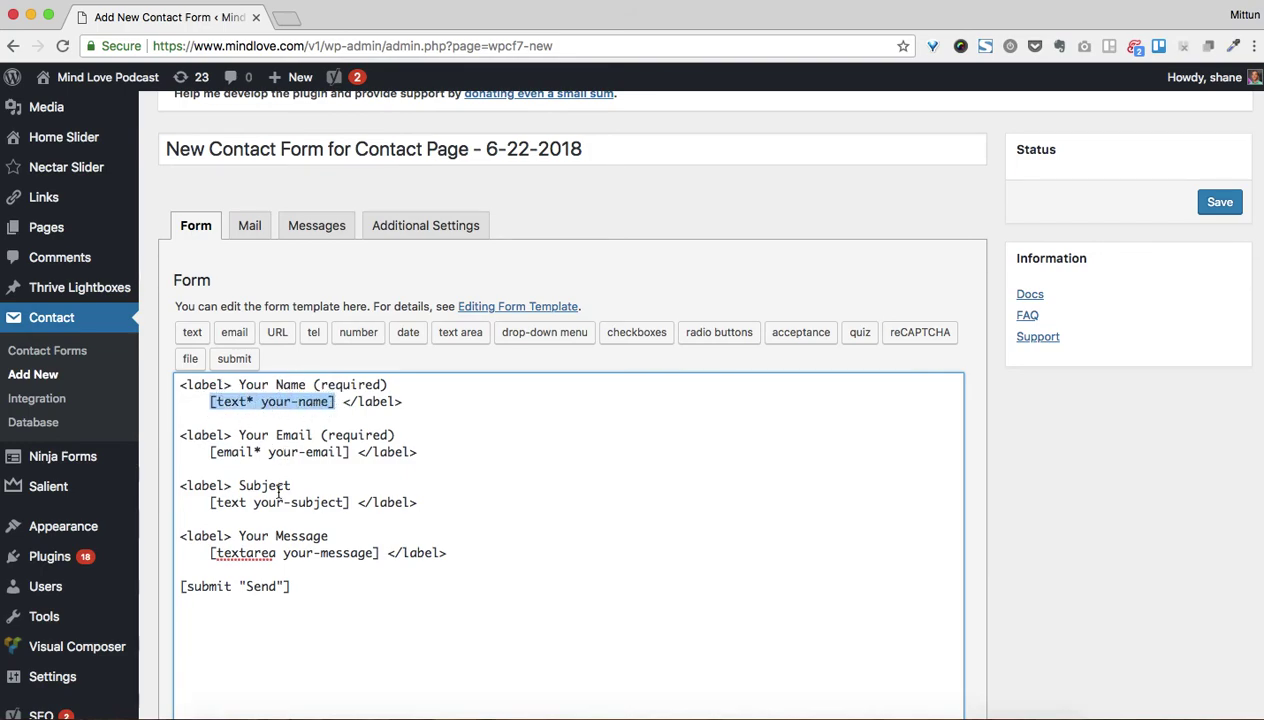
# Return to Mail settings and point out the [your-message] tag in the message body
pyautogui.click(249, 225)
pyautogui.scroll(-5, 365, 540)
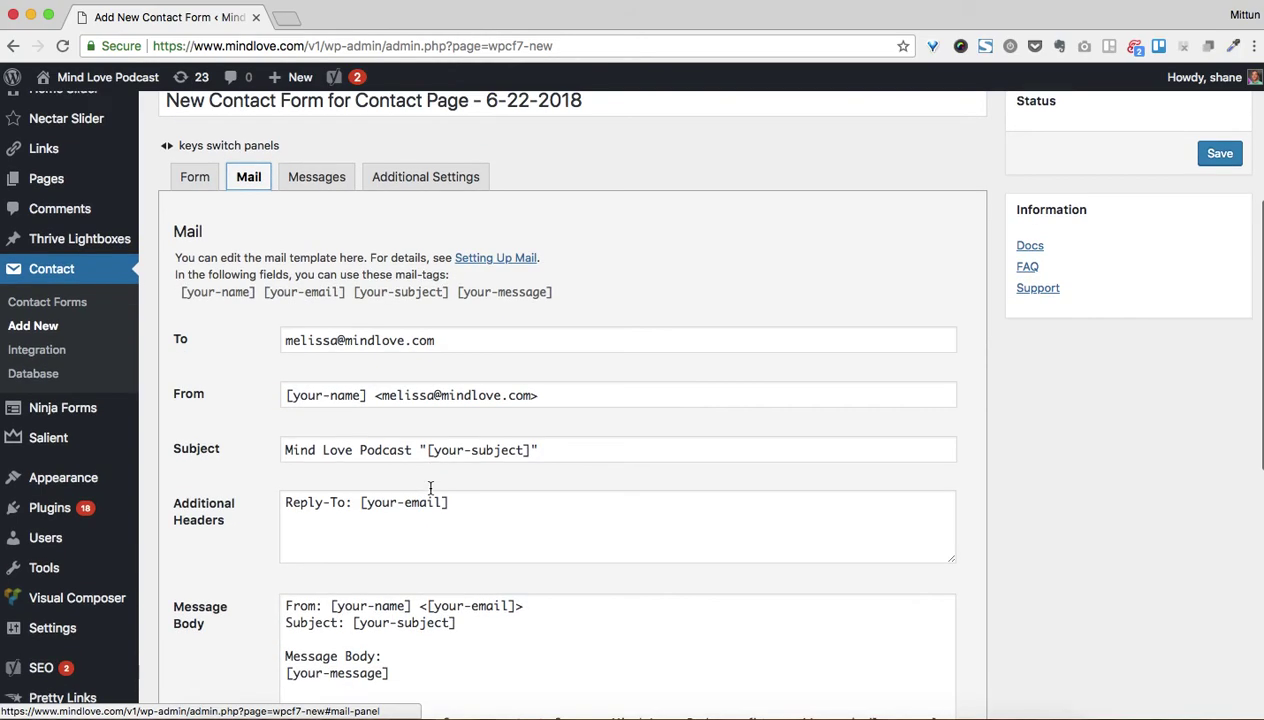
pyautogui.moveTo(389, 553); pyautogui.dragTo(281, 553)
pyautogui.scroll(3, 233, 294)
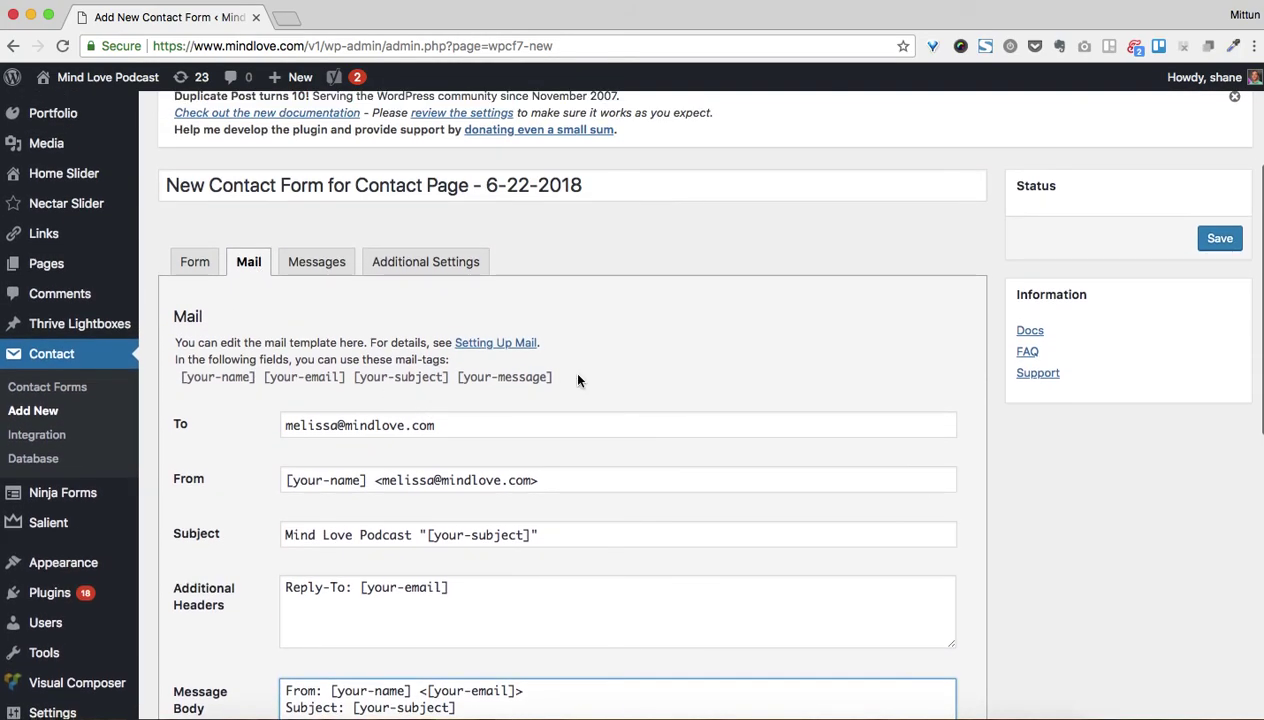
pyautogui.moveTo(552, 378); pyautogui.dragTo(182, 390)
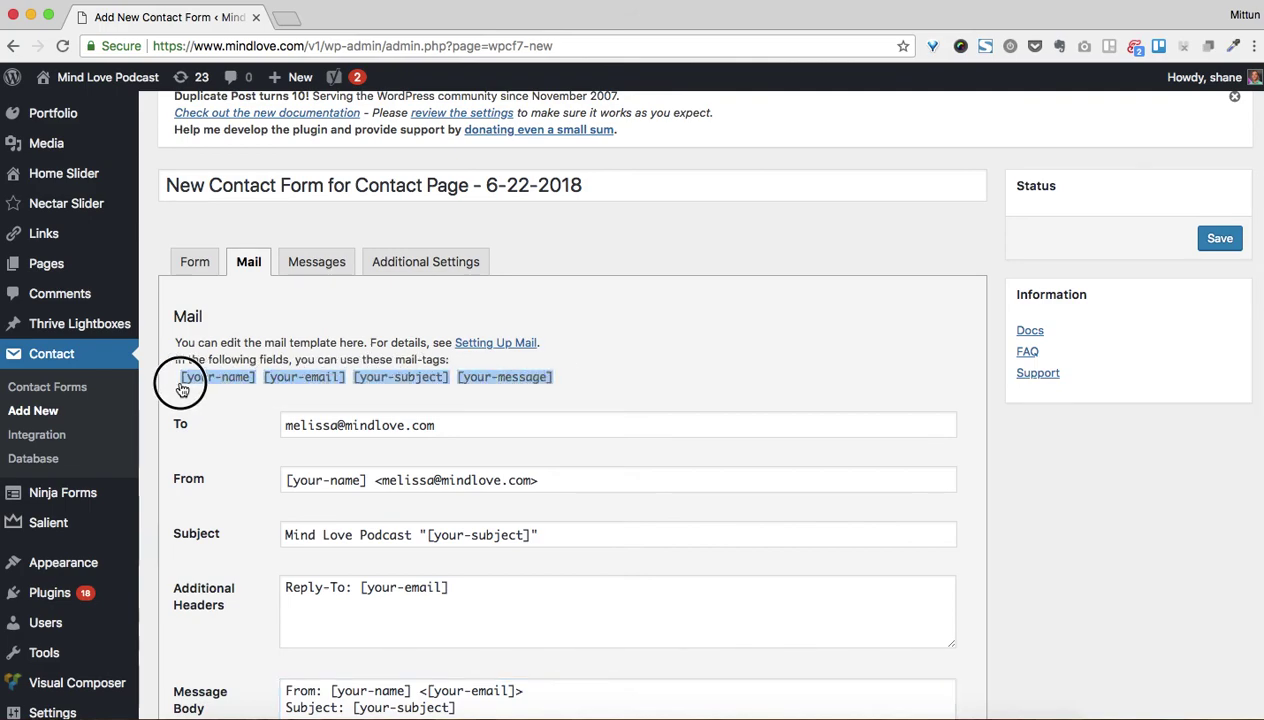
# Insert blank lines above the [submit "Send"] line in the form template
pyautogui.click(194, 262)
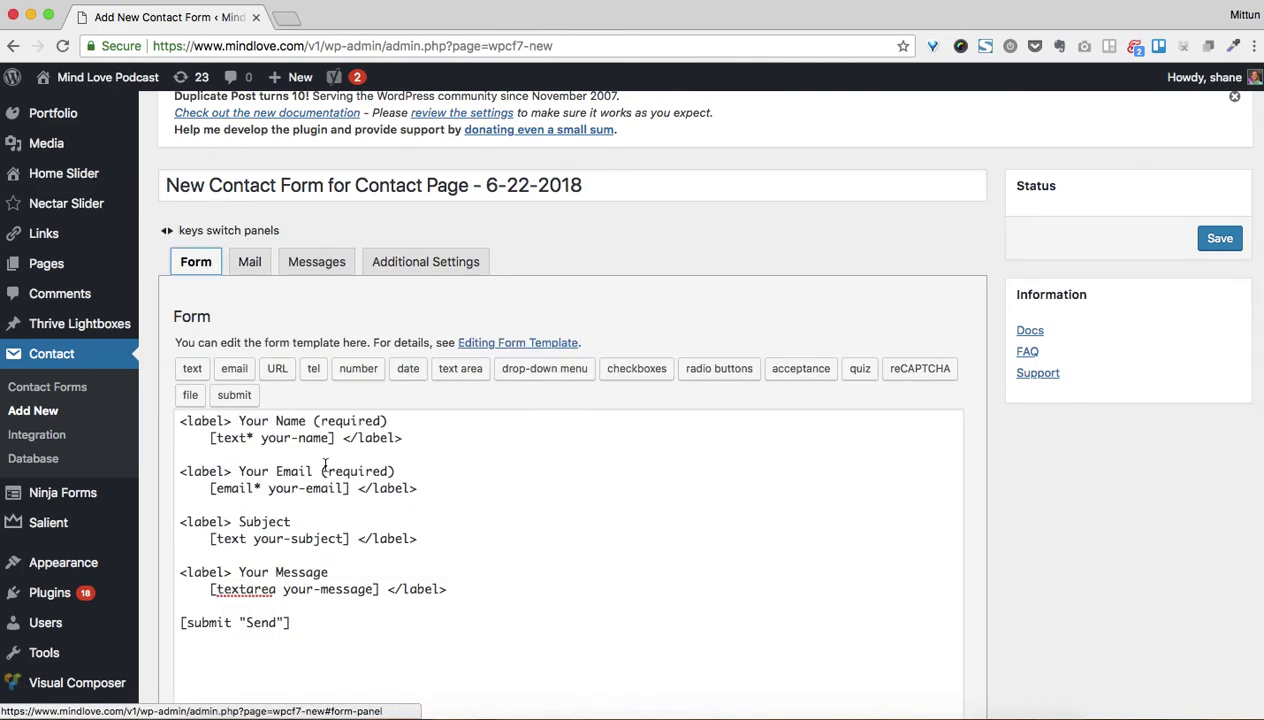
pyautogui.scroll(-3, 272, 410)
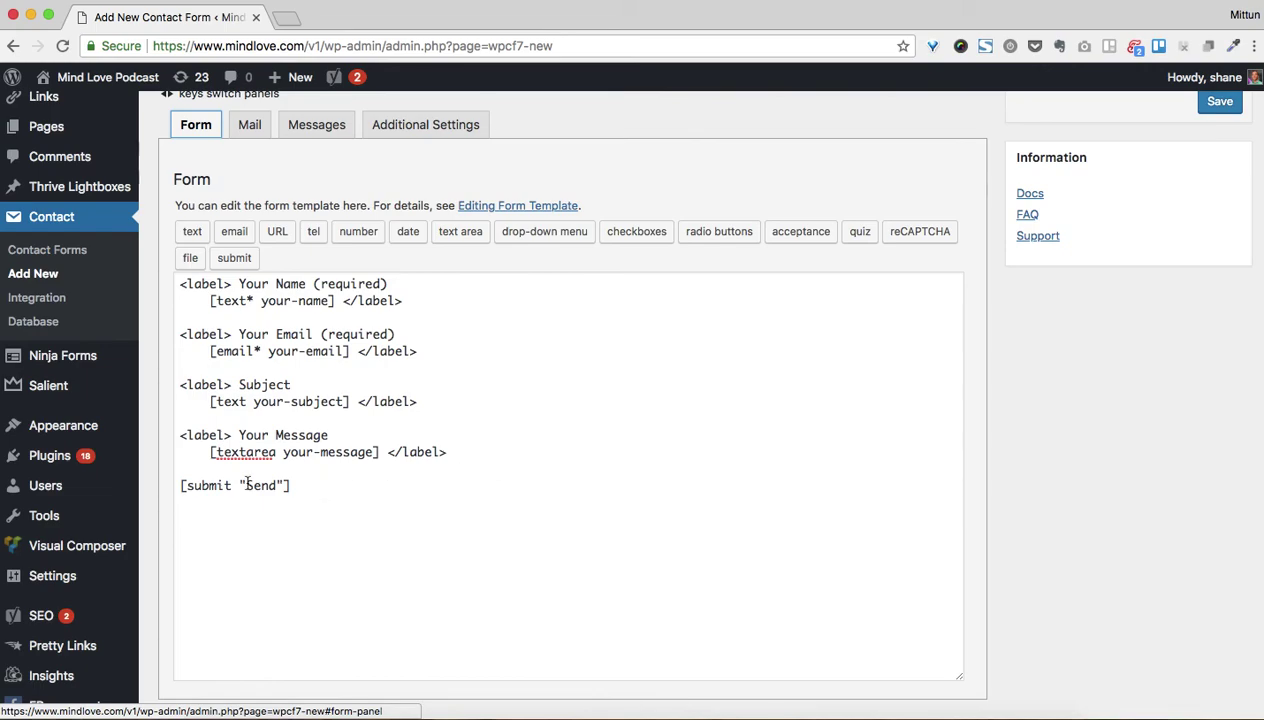
pyautogui.click(195, 485)
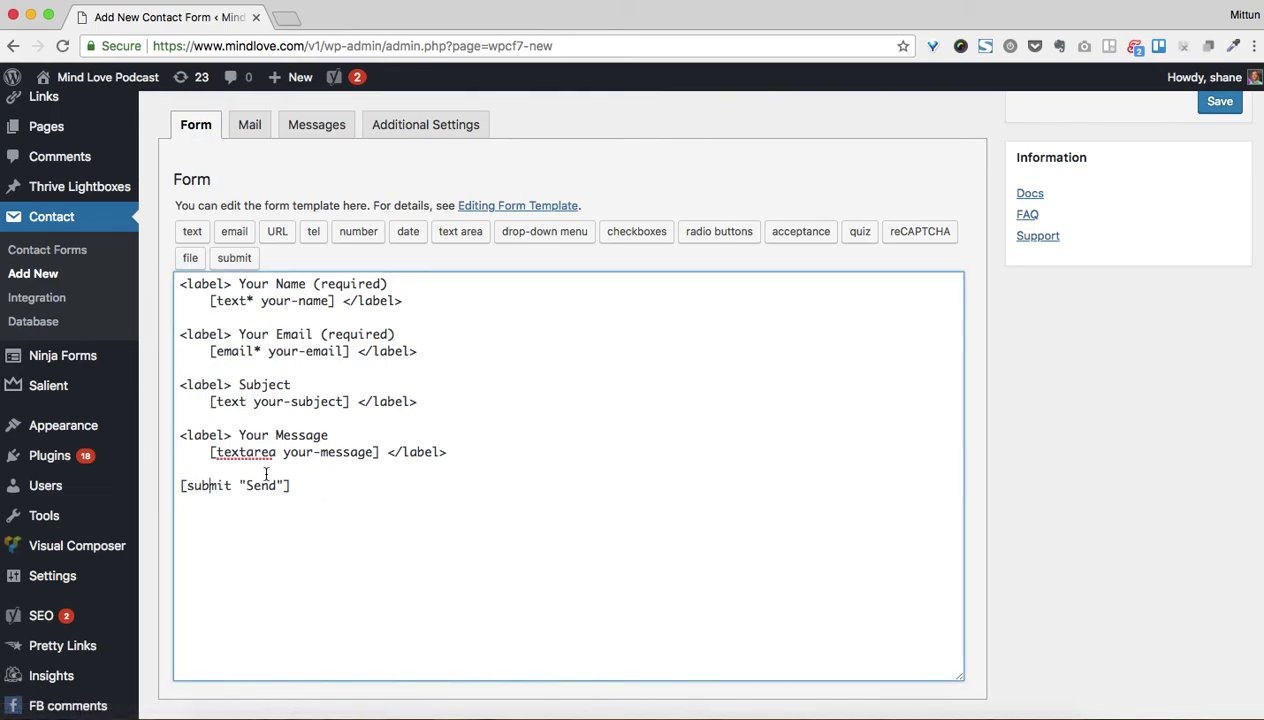
pyautogui.moveTo(277, 485); pyautogui.dragTo(247, 487)
pyautogui.click(319, 468)
pyautogui.press('Return')
pyautogui.press('Return')
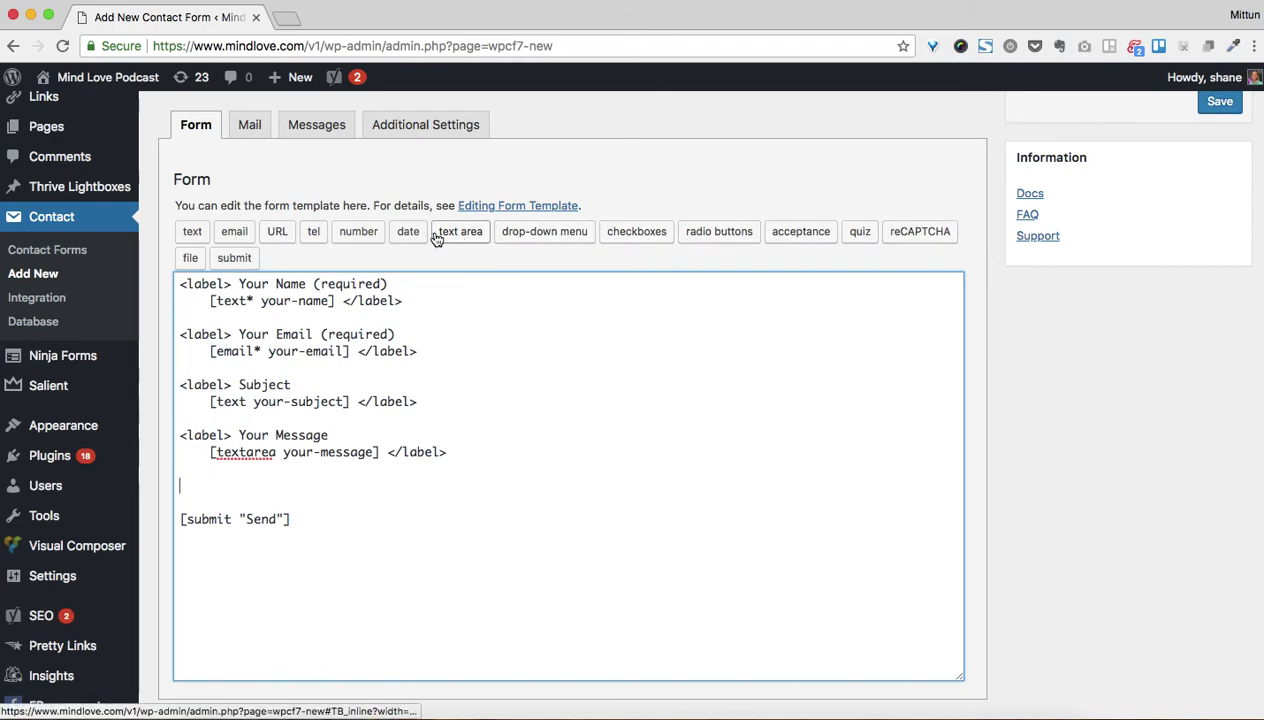
# Start an optional text field tag named organization-name in the tag generator
pyautogui.click(193, 234)
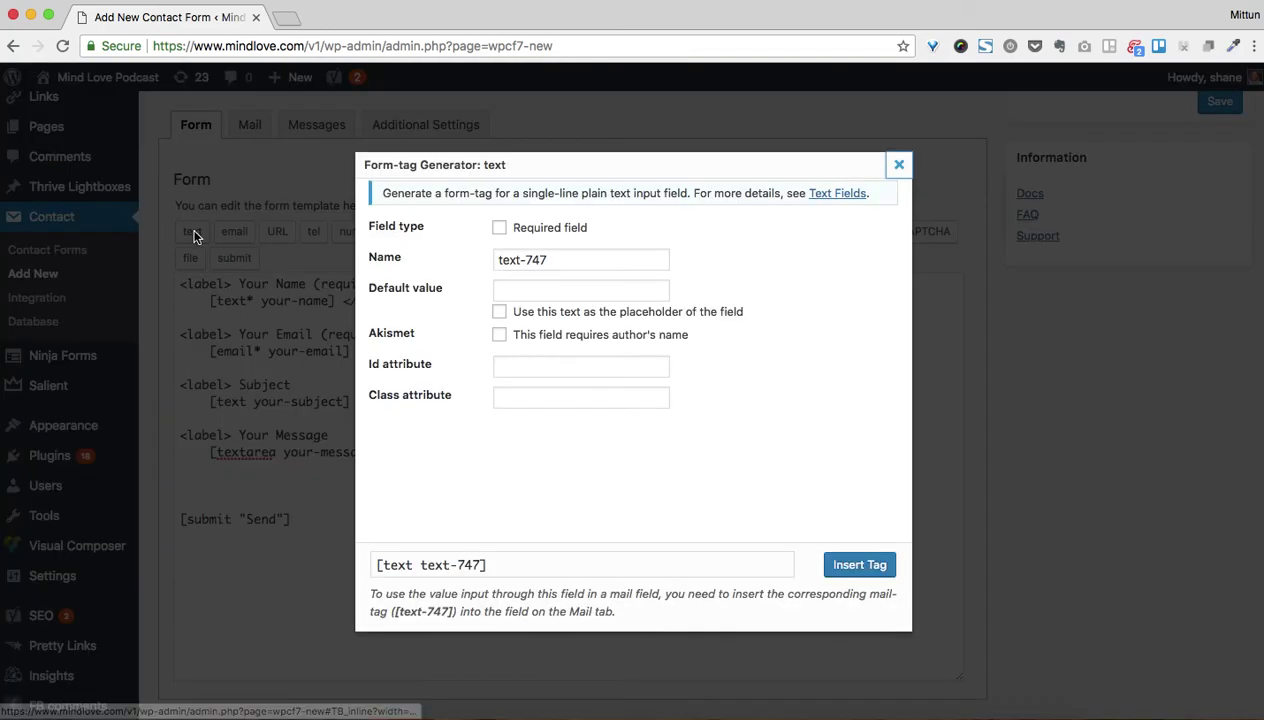
pyautogui.click(500, 229)
pyautogui.moveTo(380, 565); pyautogui.dragTo(497, 565)
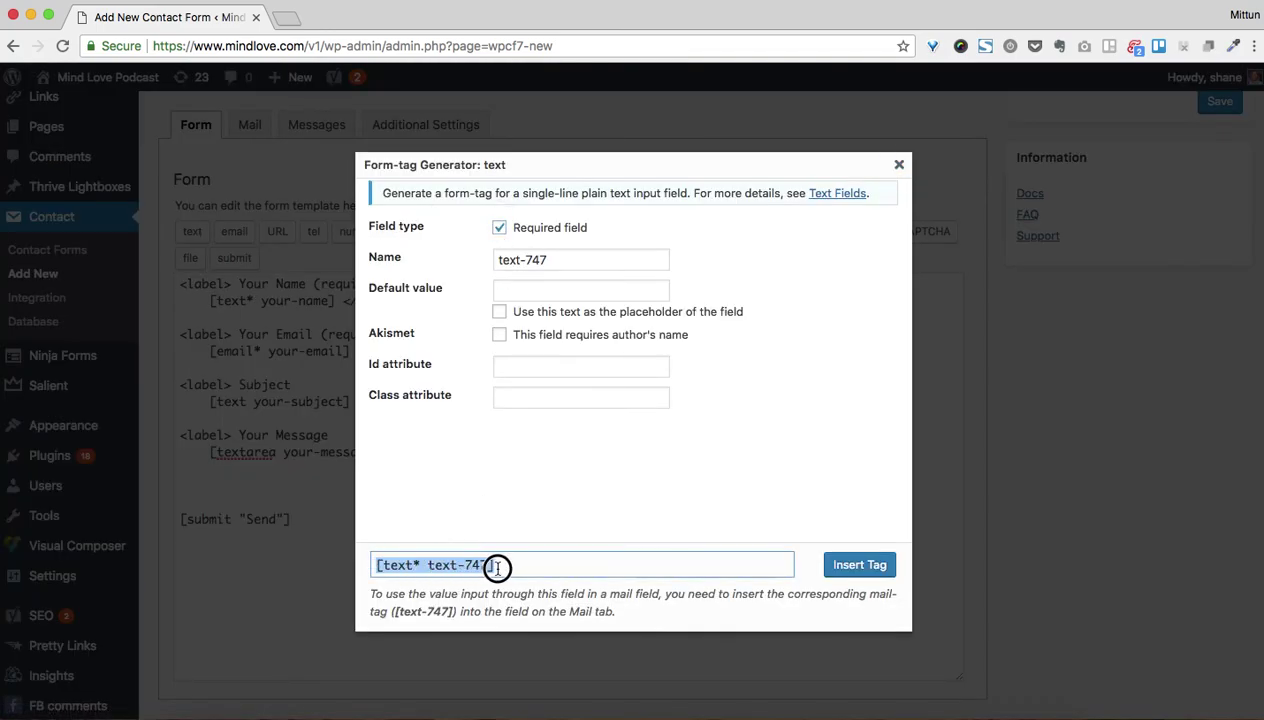
pyautogui.click(500, 229)
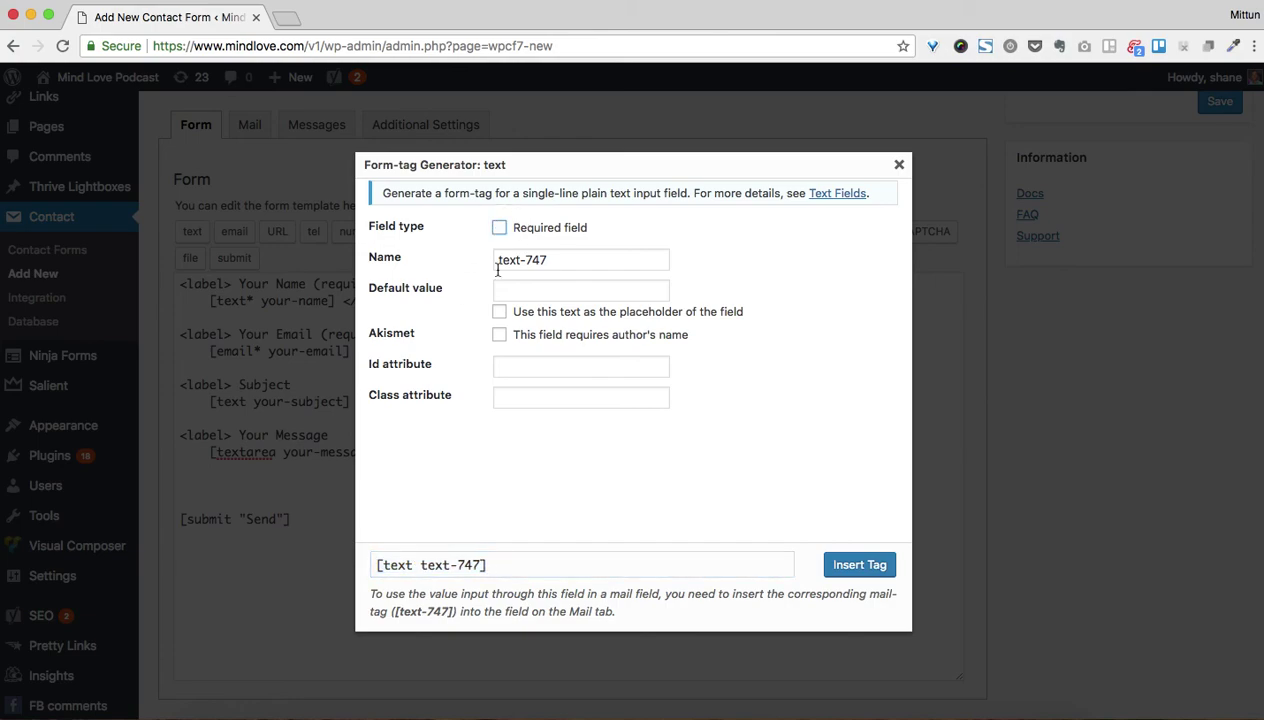
pyautogui.click(411, 566)
pyautogui.click(423, 565)
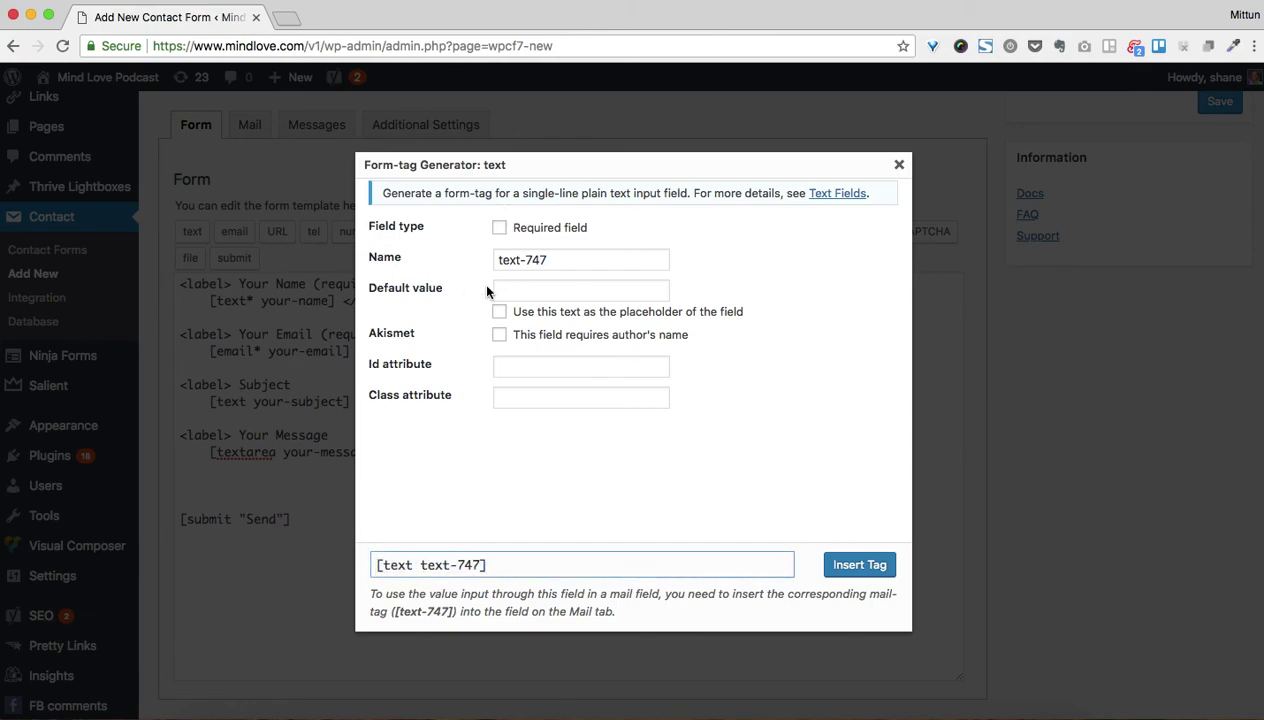
pyautogui.tripleClick(525, 261)
pyautogui.write('organization-name')
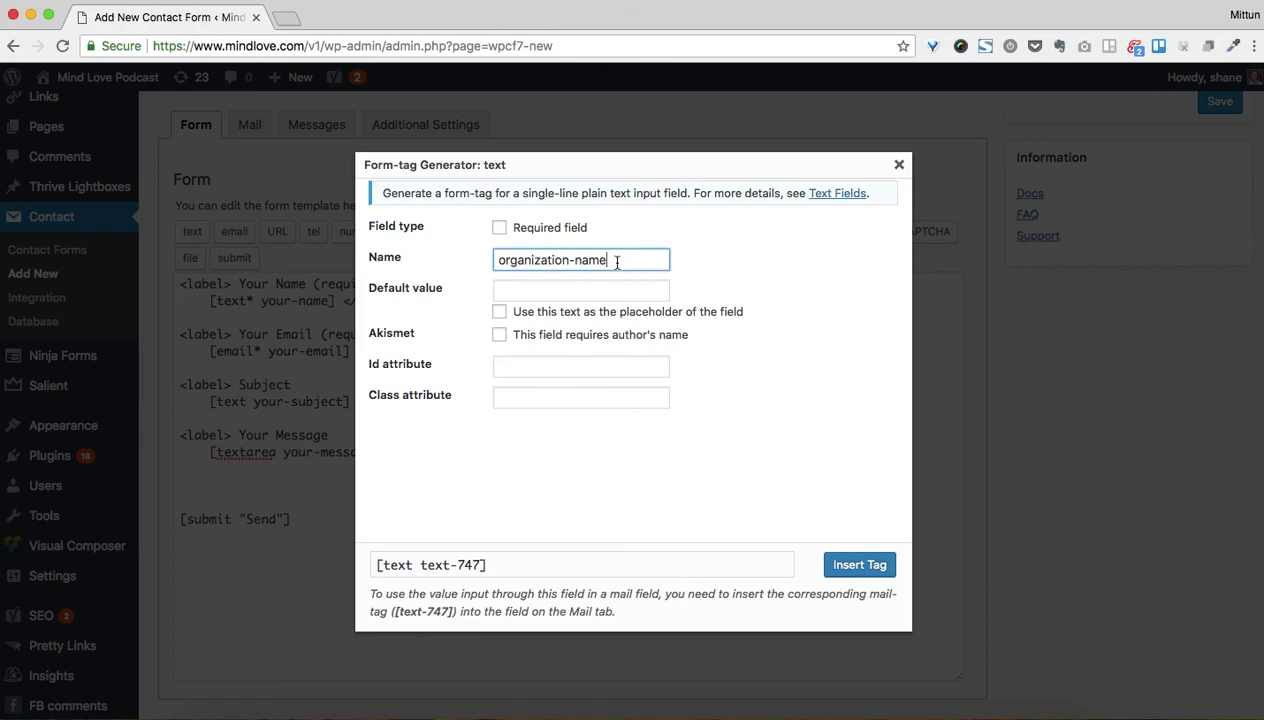
# Give it placeholder text 'enter your organization name...' and insert the tag into the template
pyautogui.click(516, 292)
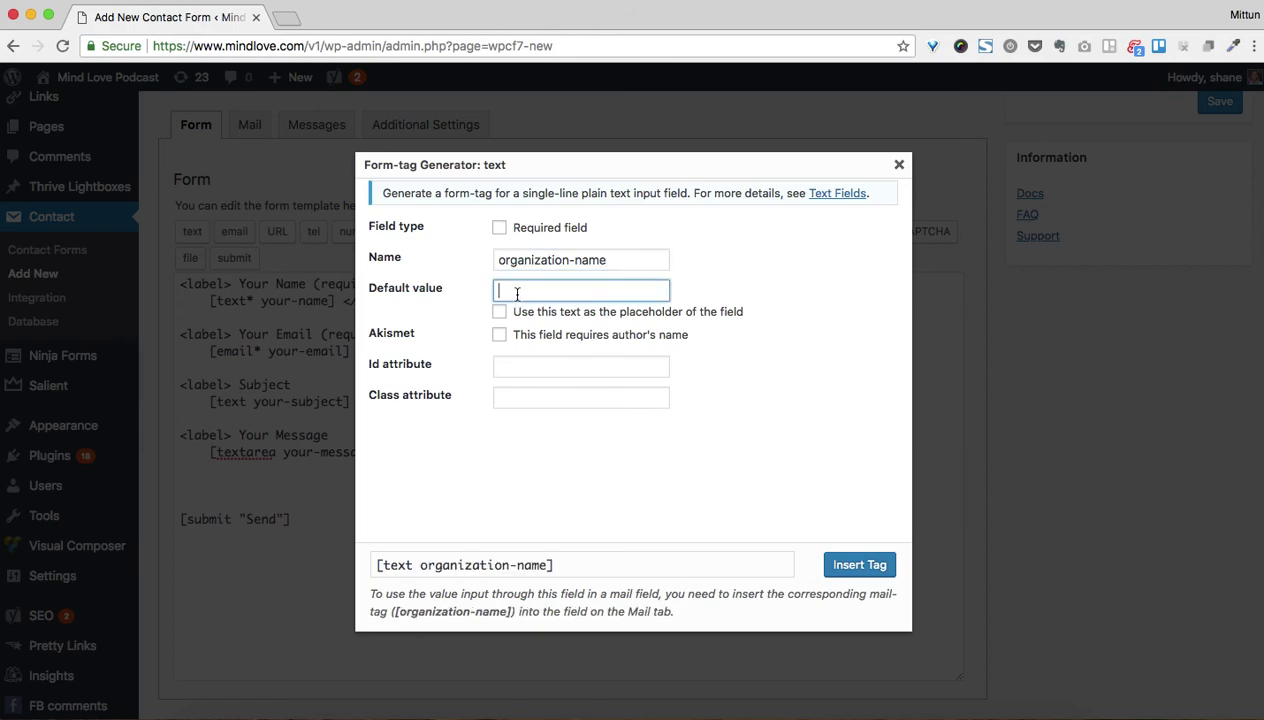
pyautogui.click(500, 311)
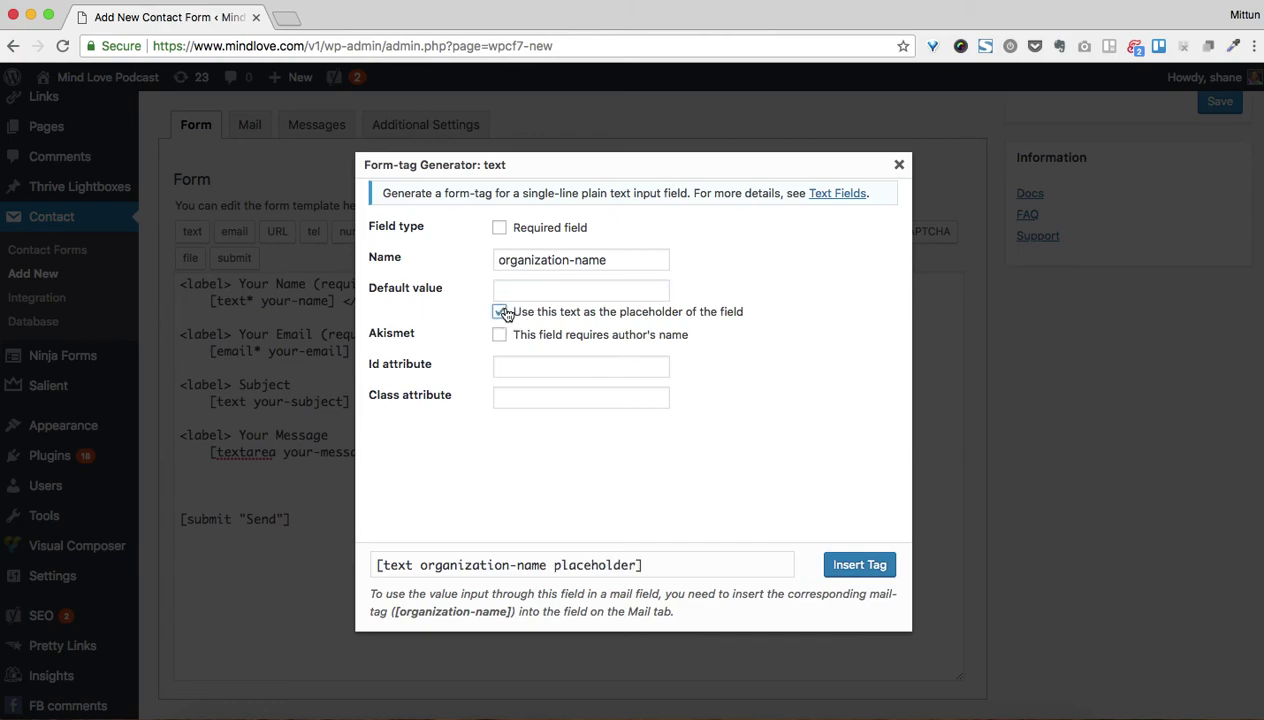
pyautogui.click(518, 283)
pyautogui.write('en')
pyautogui.write('ter your org')
pyautogui.write('anization name...')
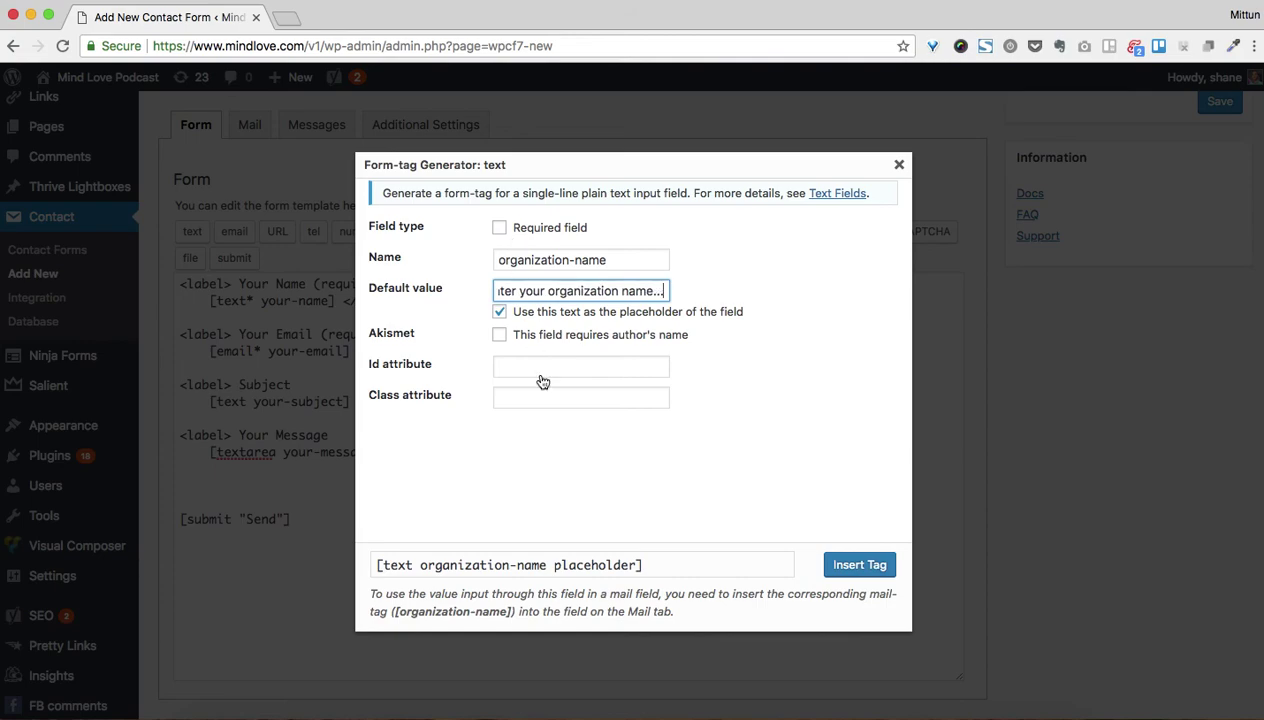
pyautogui.click(528, 367)
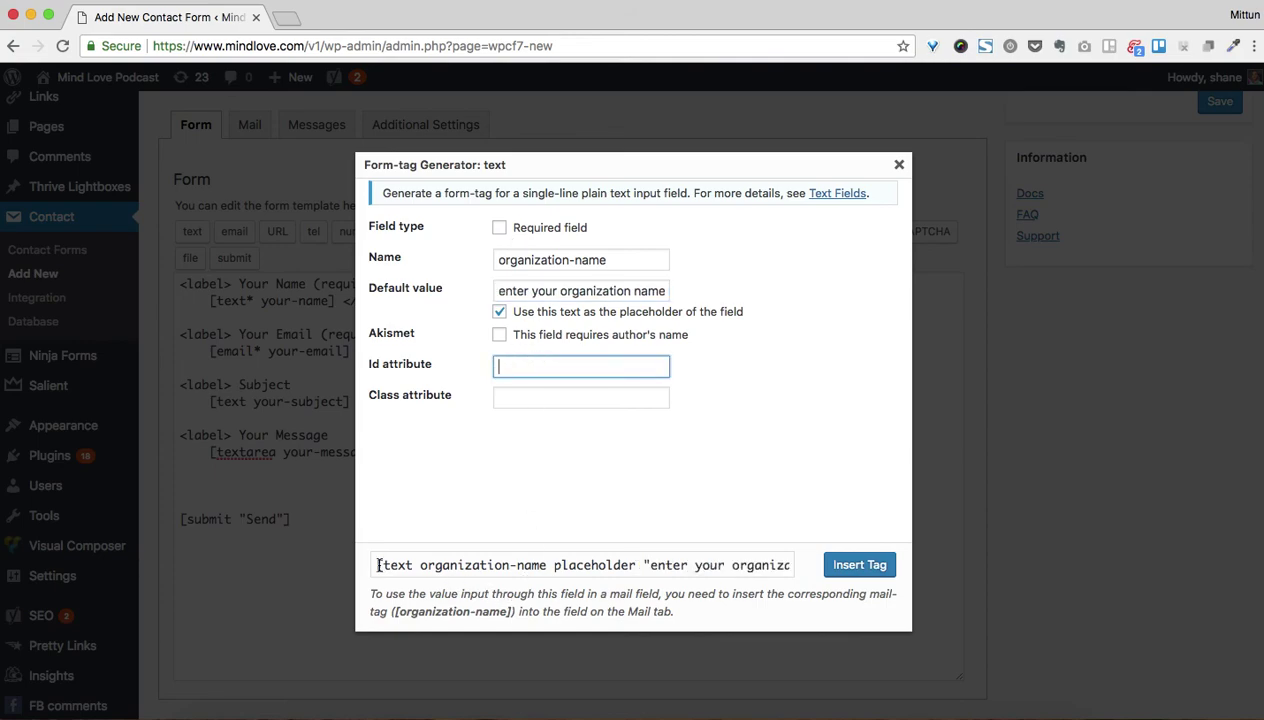
pyautogui.click(460, 565)
pyautogui.click(690, 565)
pyautogui.moveTo(690, 565); pyautogui.dragTo(836, 568)
pyautogui.click(858, 565)
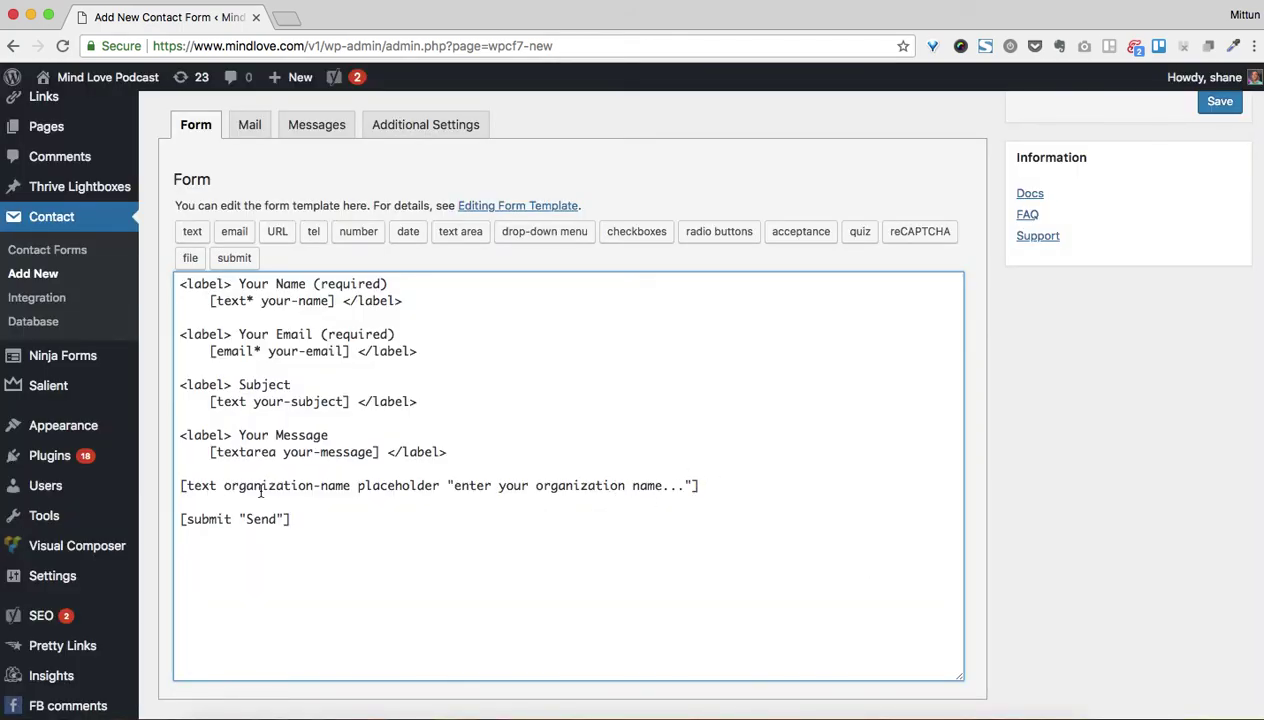
# Save the new contact form to generate its shortcode
pyautogui.scroll(-2, 587, 498)
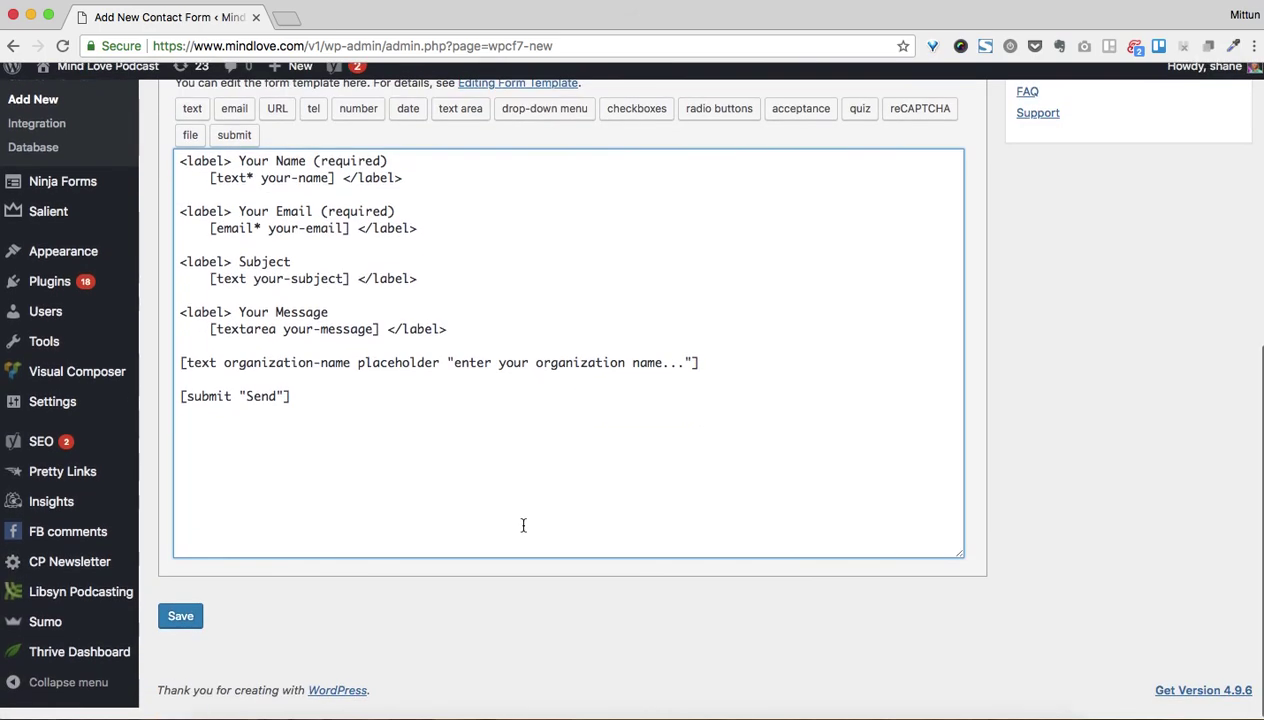
pyautogui.click(180, 627)
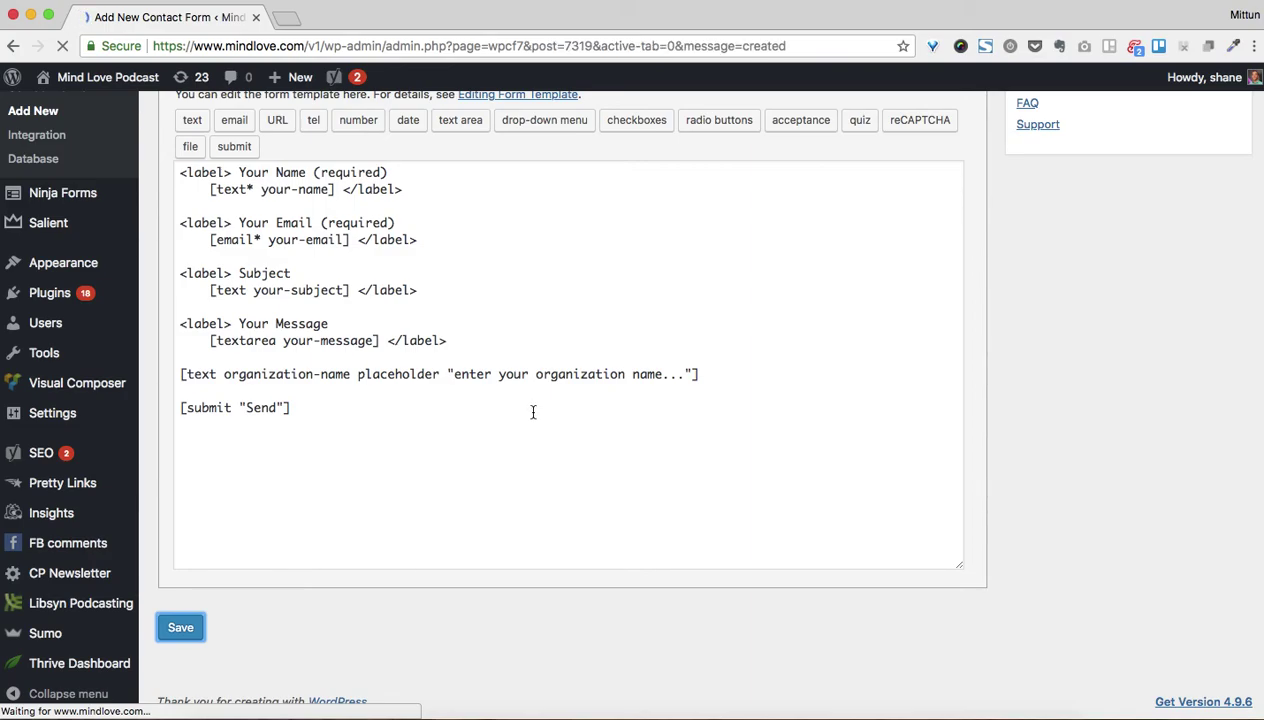
pyautogui.scroll(-6, 576, 505)
pyautogui.scroll(6, 576, 505)
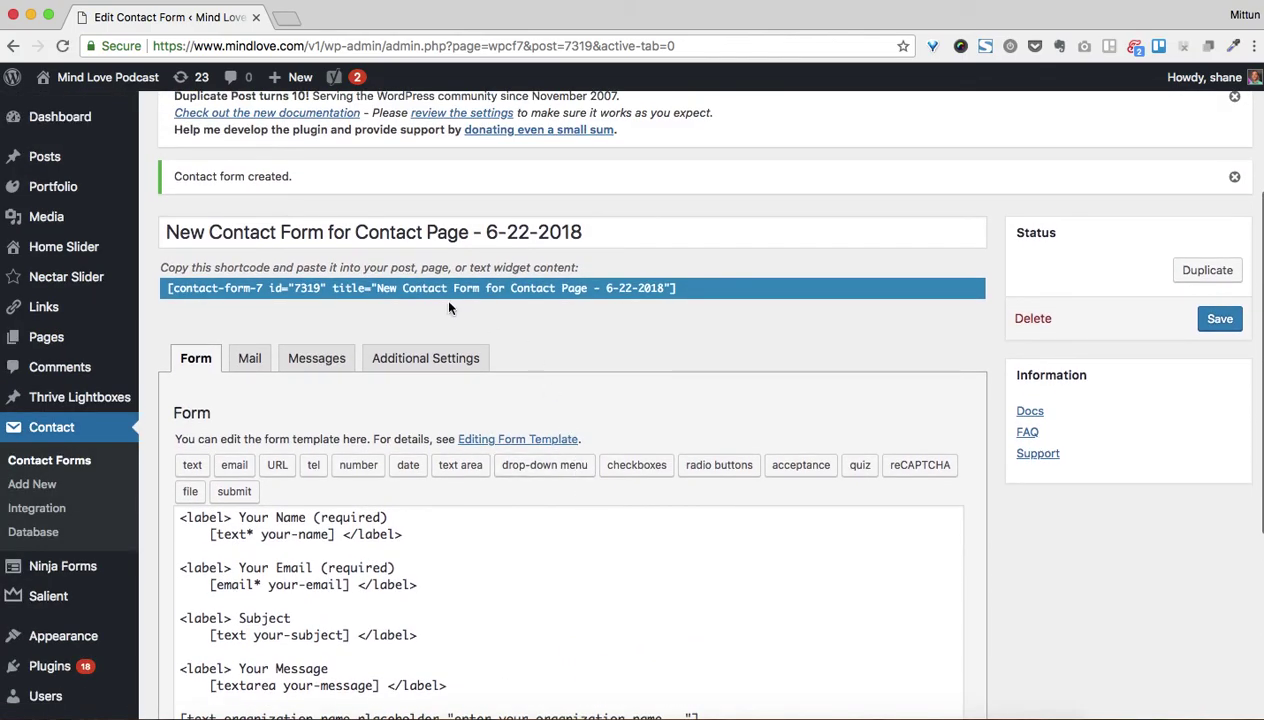
# Select the generated shortcode (id 7319) and view the form's Mail settings
pyautogui.click(307, 288)
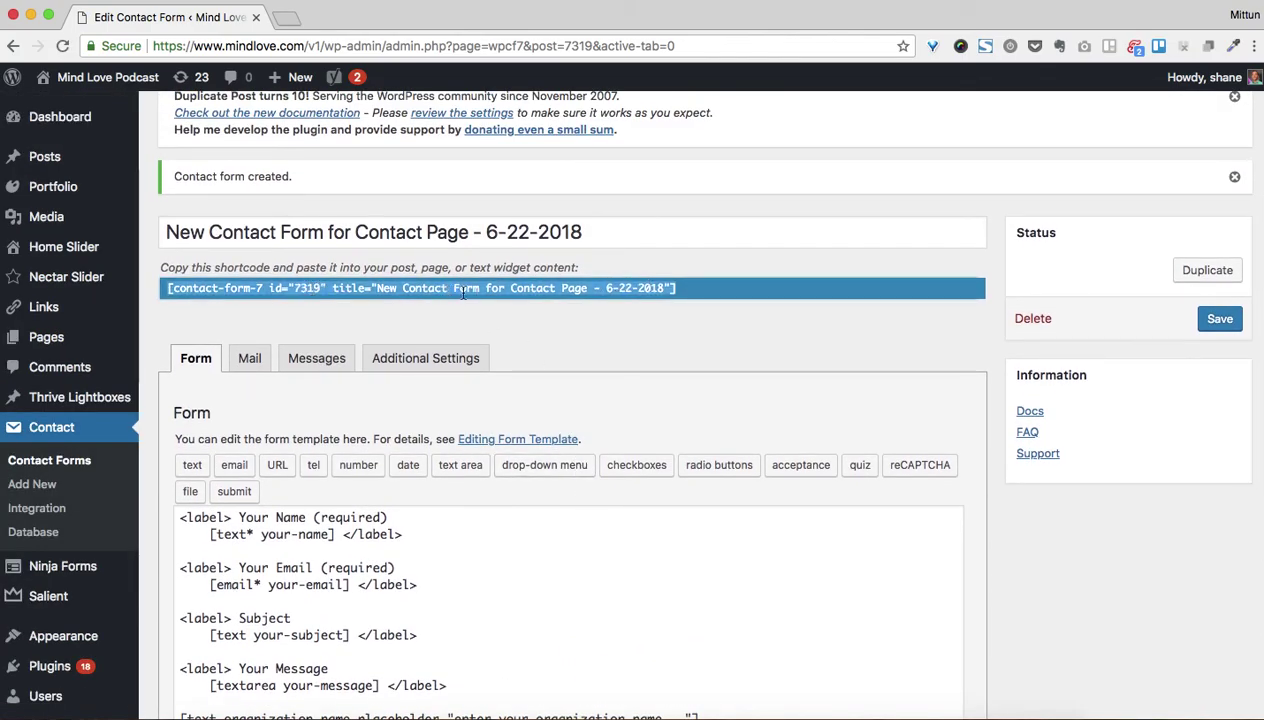
pyautogui.scroll(-4, 516, 472)
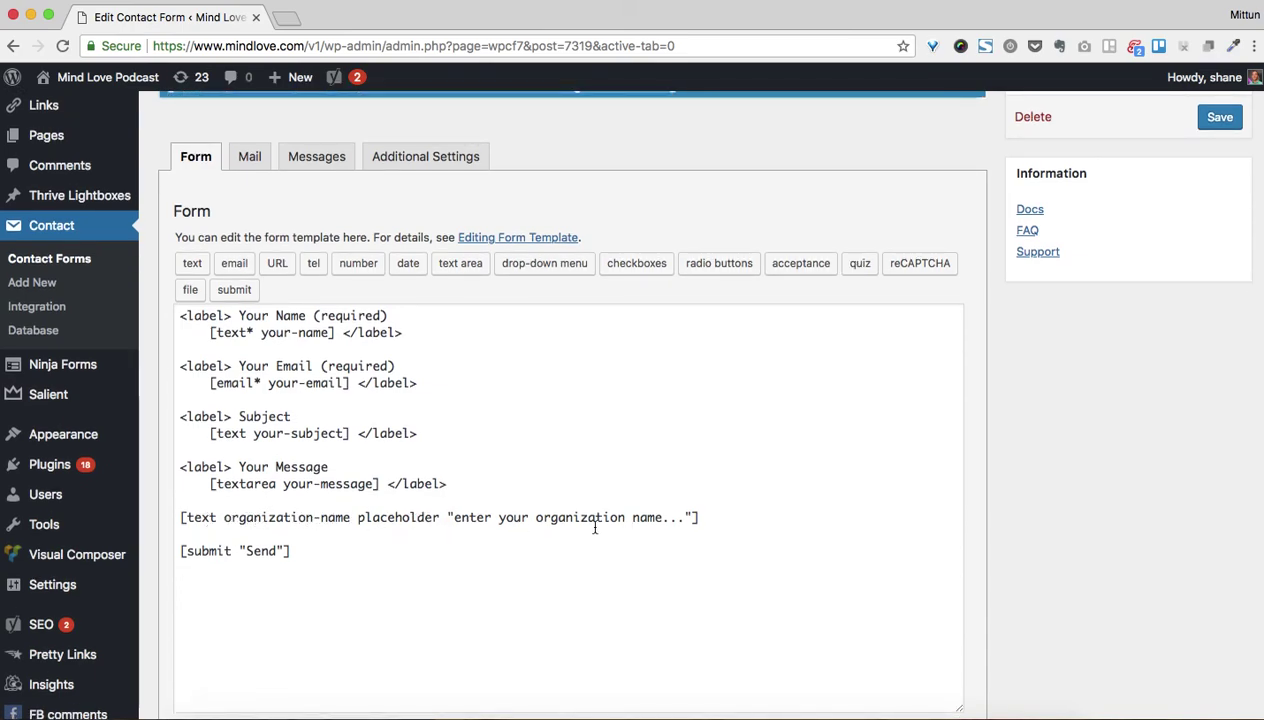
pyautogui.scroll(1, 512, 500)
pyautogui.click(250, 187)
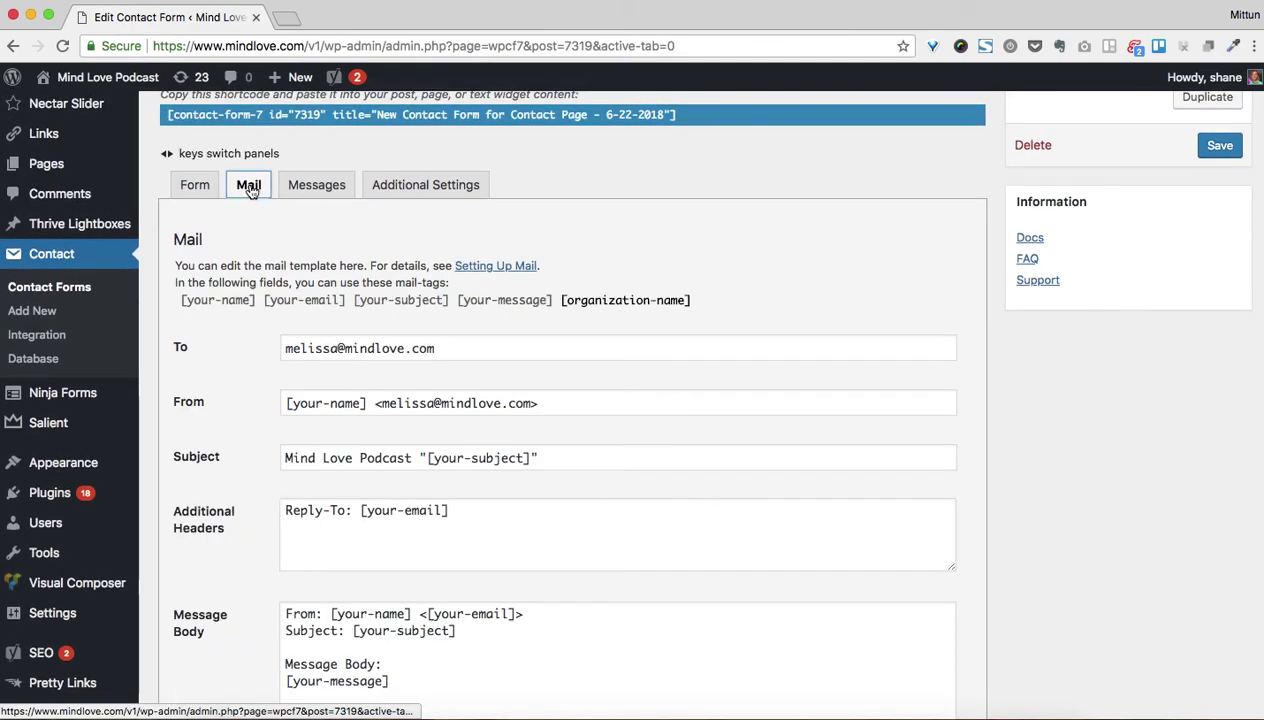
# Locate the [organization-name] mail-tag and its matching field line in the form template
pyautogui.moveTo(563, 302); pyautogui.dragTo(690, 309)
pyautogui.click(490, 305)
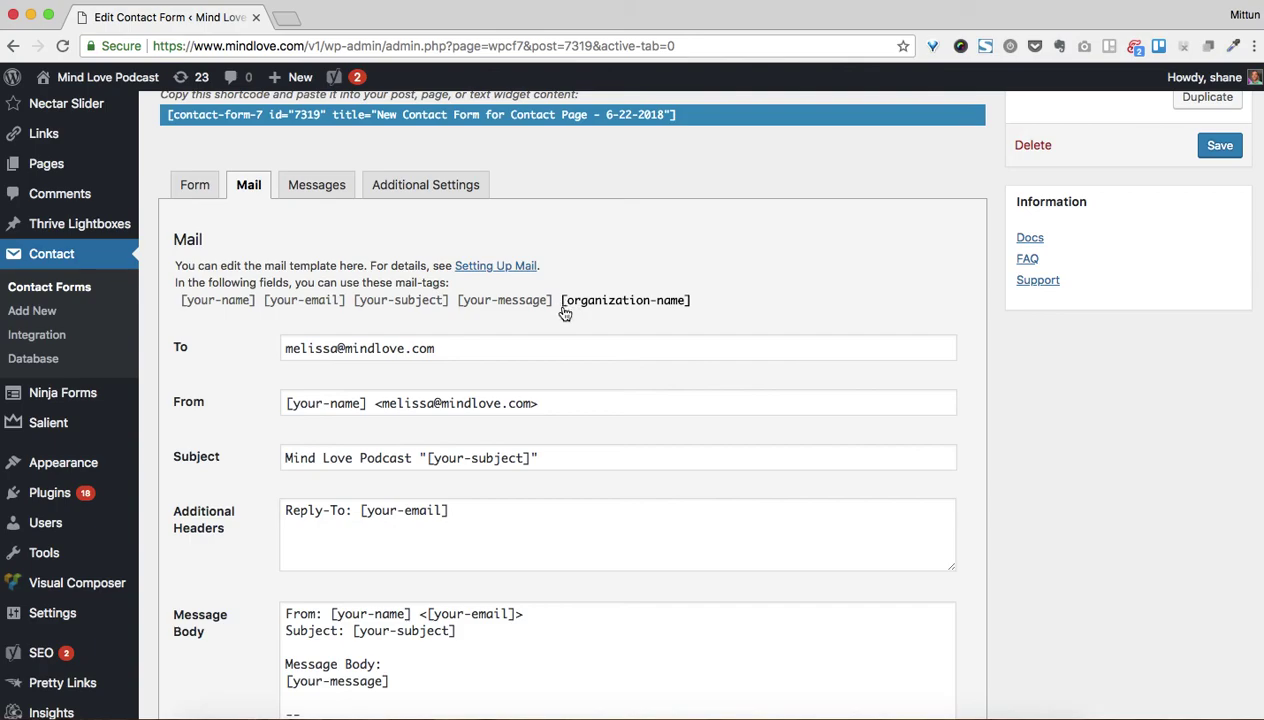
pyautogui.scroll(-5, 510, 444)
pyautogui.scroll(10, 457, 421)
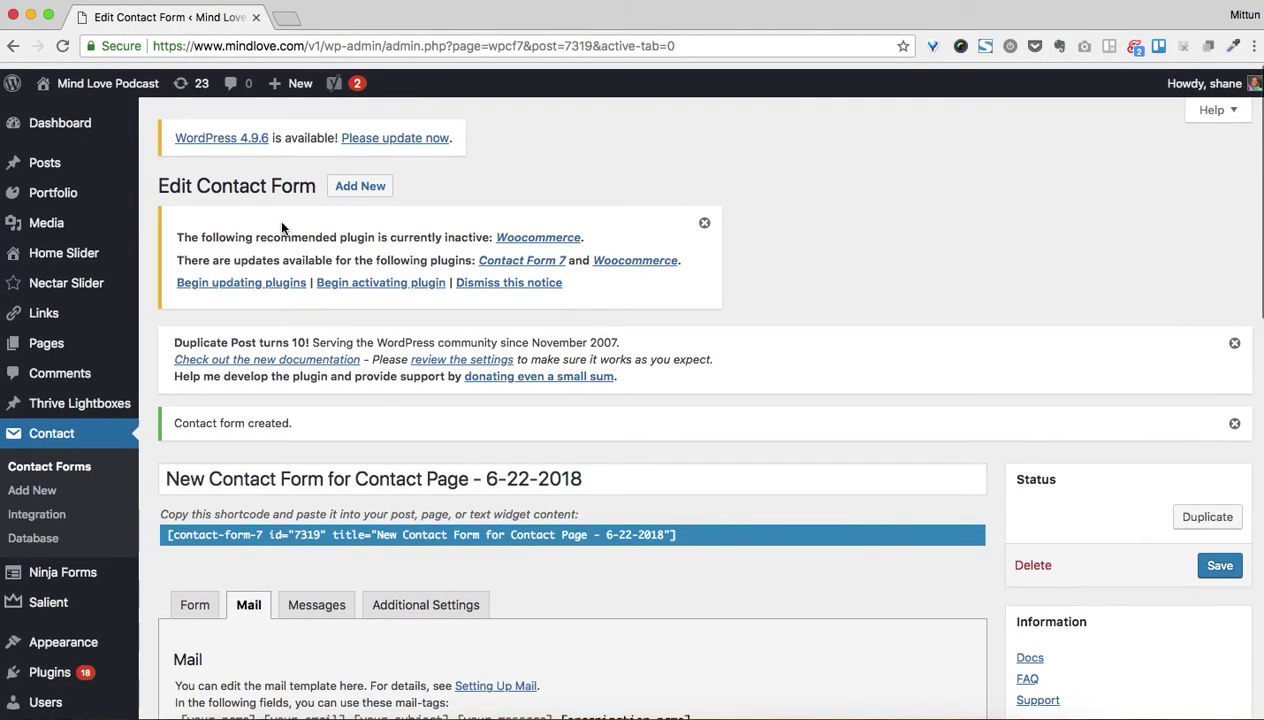
pyautogui.click(194, 600)
pyautogui.scroll(-5, 391, 558)
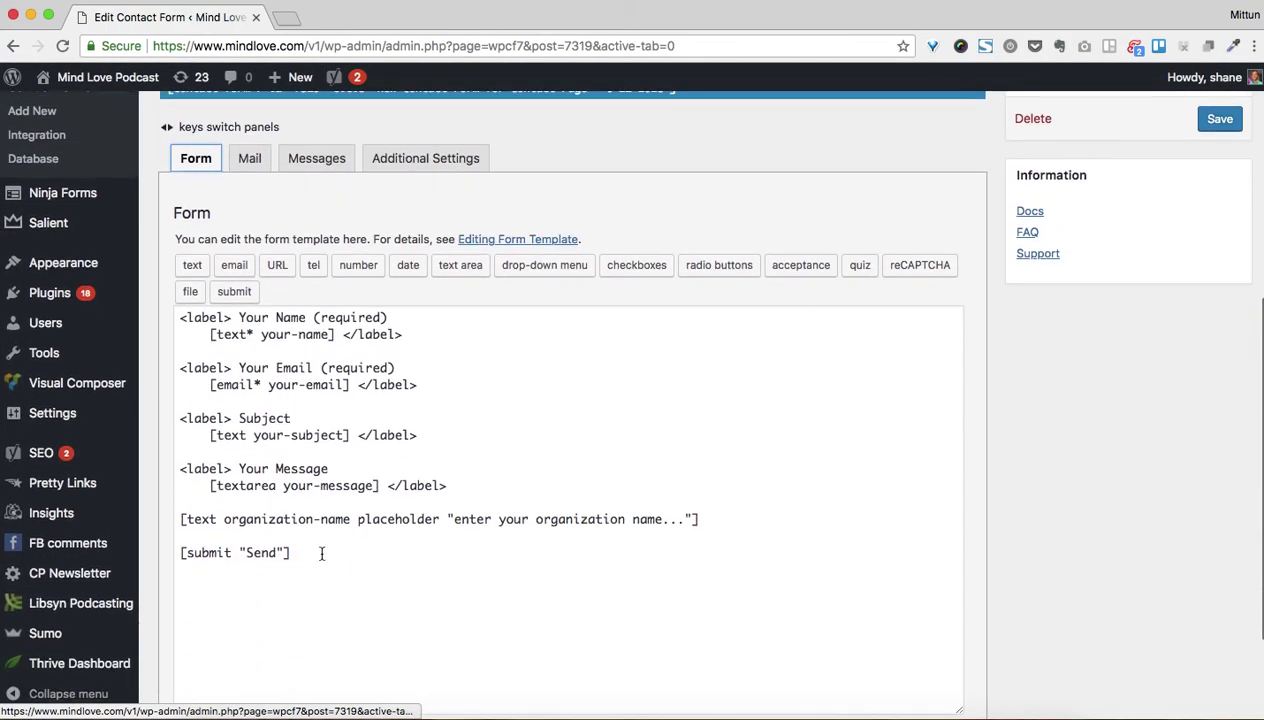
pyautogui.moveTo(188, 519); pyautogui.dragTo(532, 517)
pyautogui.scroll(1, 532, 517)
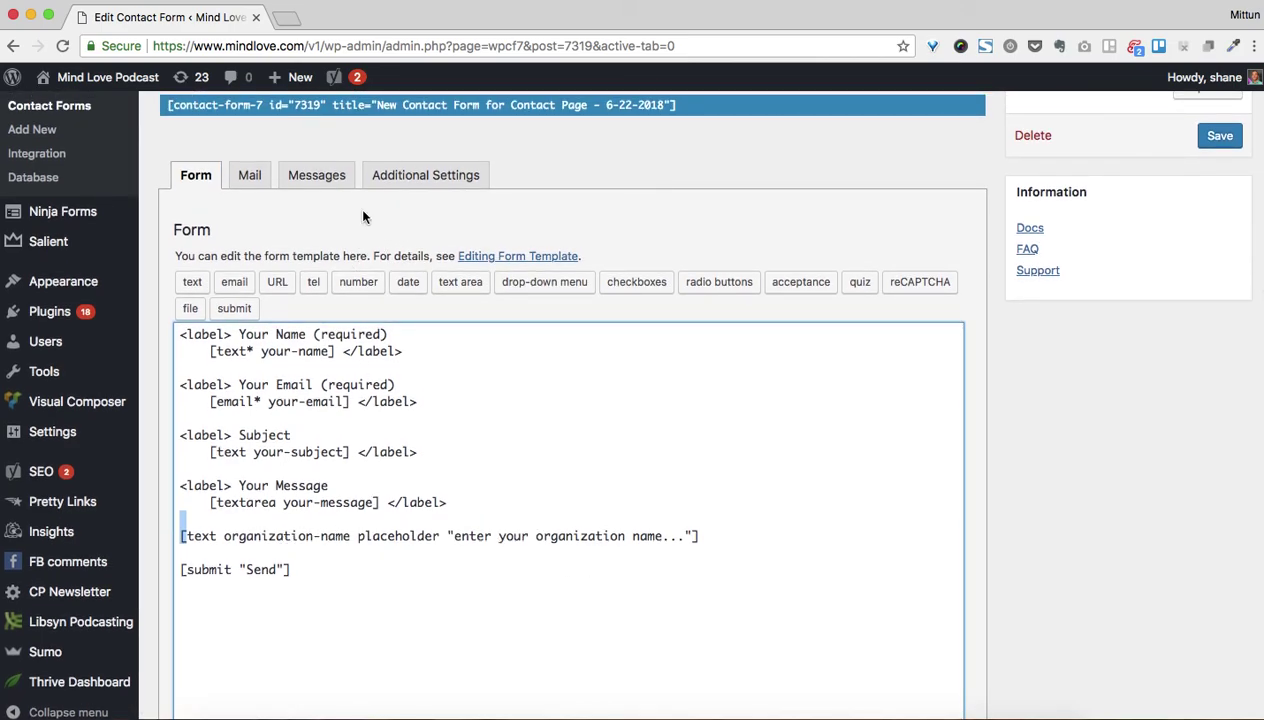
# Back in Mail, copy the [organization-name] mail-tag and place the caret in the message body
pyautogui.click(254, 182)
pyautogui.scroll(-2, 312, 448)
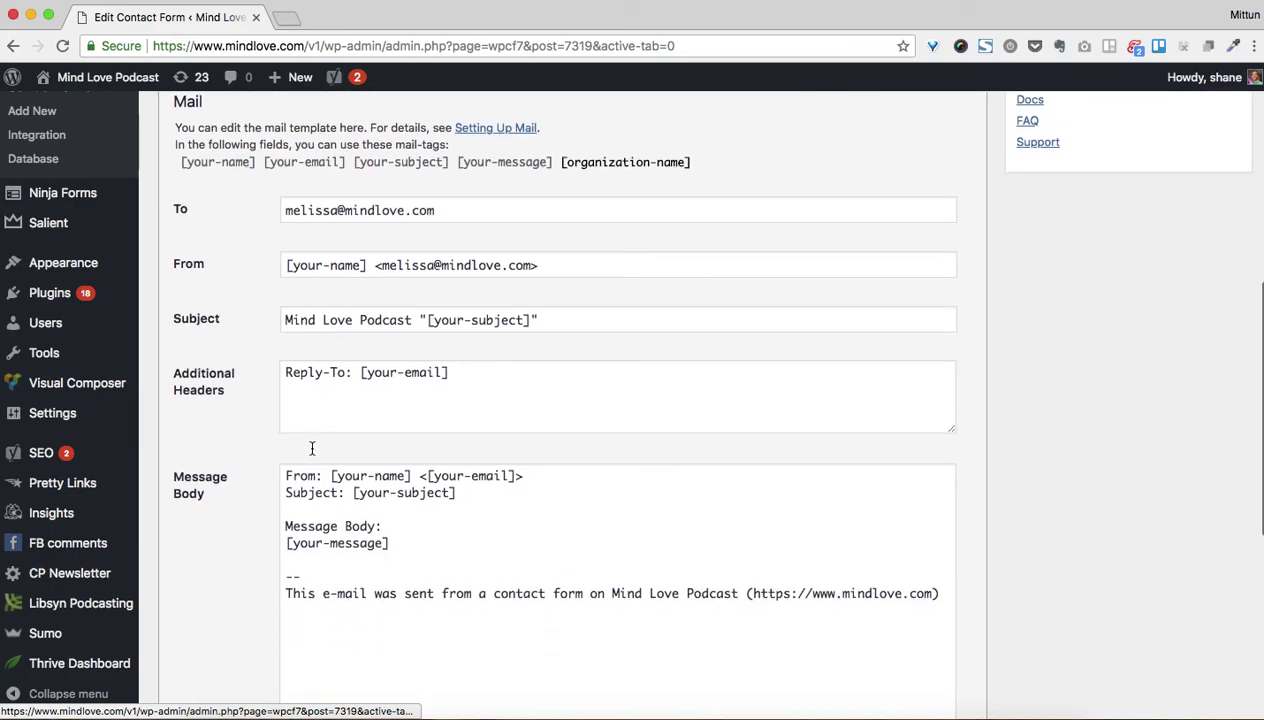
pyautogui.scroll(-3, 312, 448)
pyautogui.scroll(1, 451, 451)
pyautogui.moveTo(301, 165); pyautogui.dragTo(445, 168)
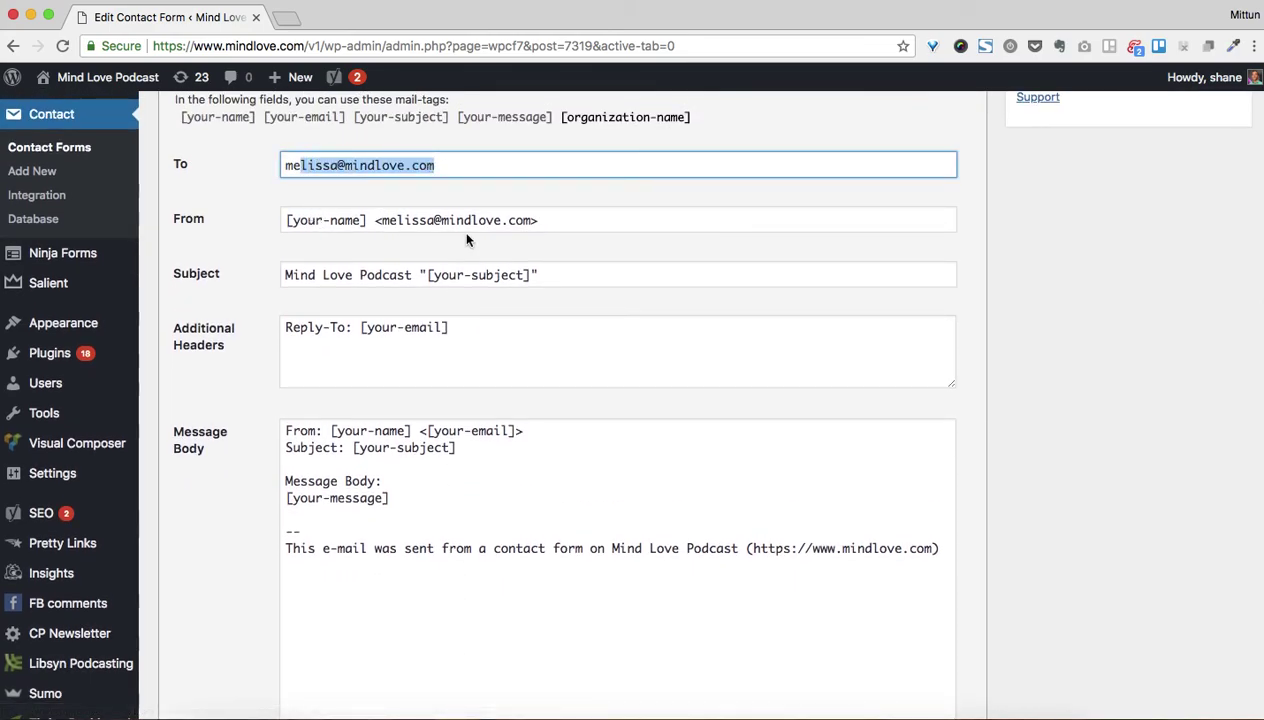
pyautogui.scroll(-1, 499, 282)
pyautogui.scroll(1, 536, 437)
pyautogui.moveTo(562, 137); pyautogui.dragTo(695, 146)
pyautogui.press('super+c')
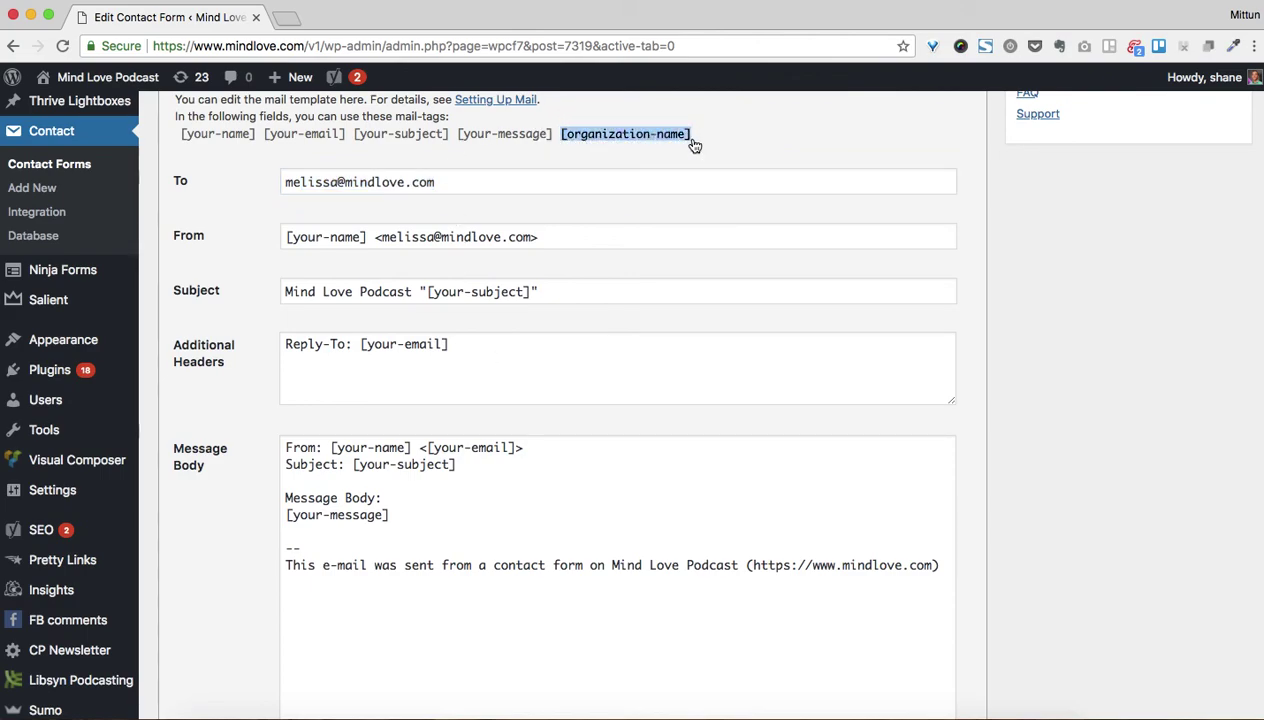
pyautogui.click(425, 524)
# Add 'Organization Name: [organization-name]' on its own line in the message body
pyautogui.press('Return')
pyautogui.press('Return')
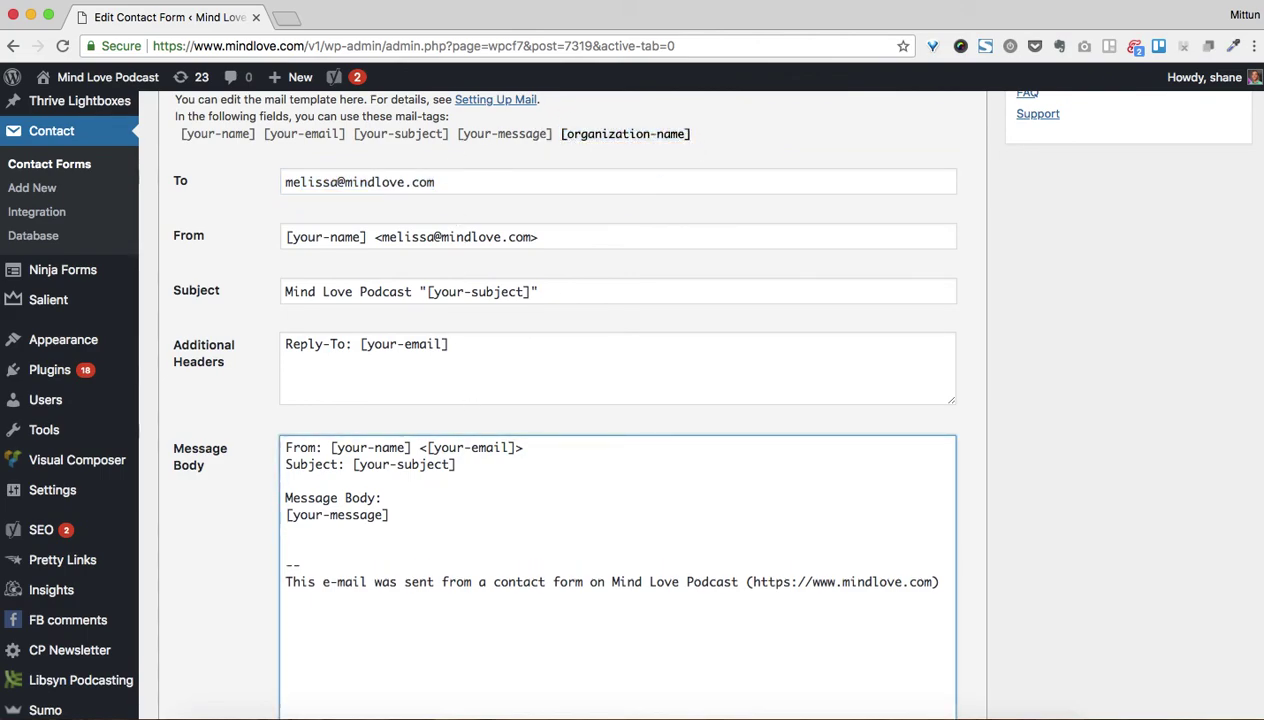
pyautogui.press('super+v')
pyautogui.click(283, 549)
pyautogui.write('Organization Name:')
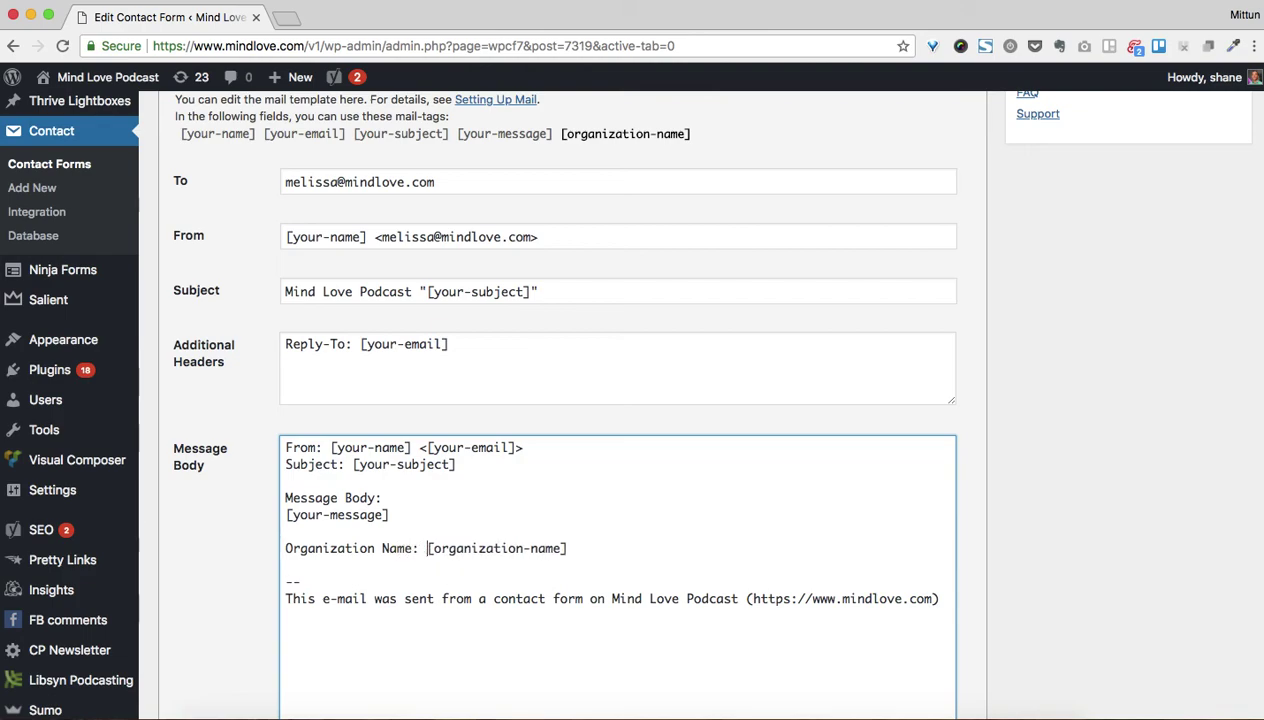
pyautogui.press('Return')
# Replace the To recipient address and set From to [your-name] <[your-email]>
pyautogui.scroll(2, 412, 468)
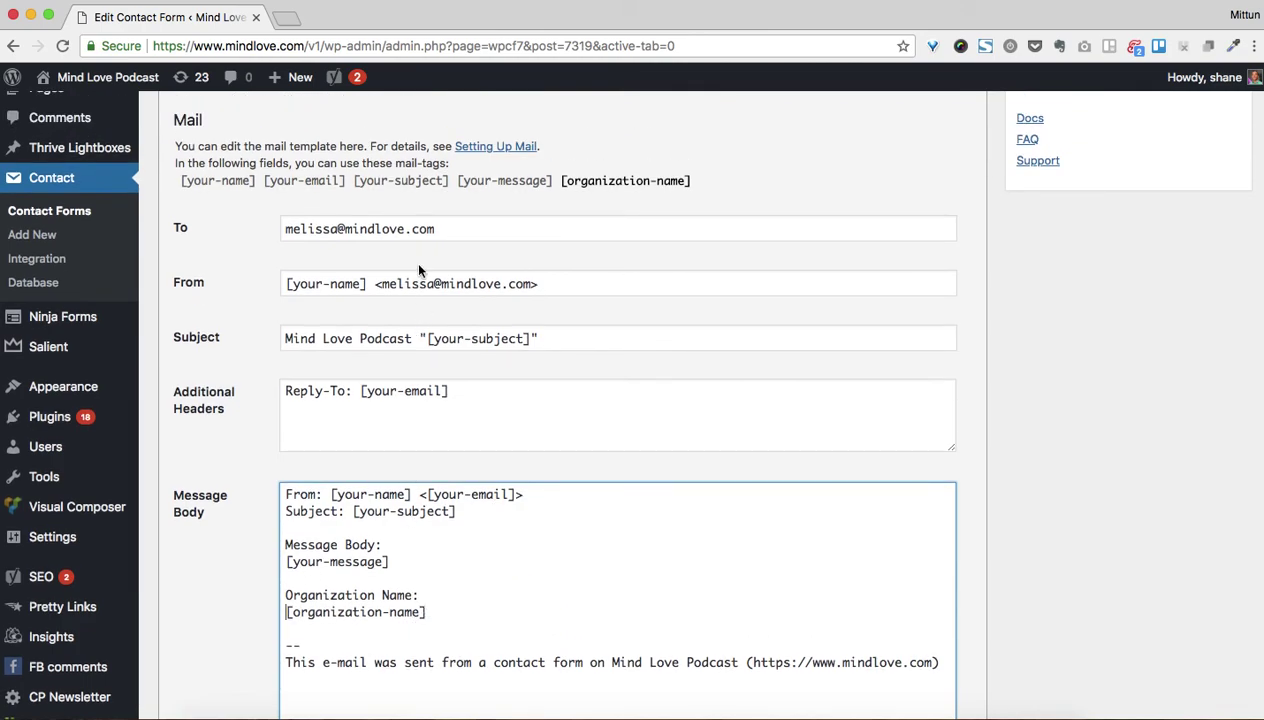
pyautogui.moveTo(444, 227); pyautogui.dragTo(274, 227)
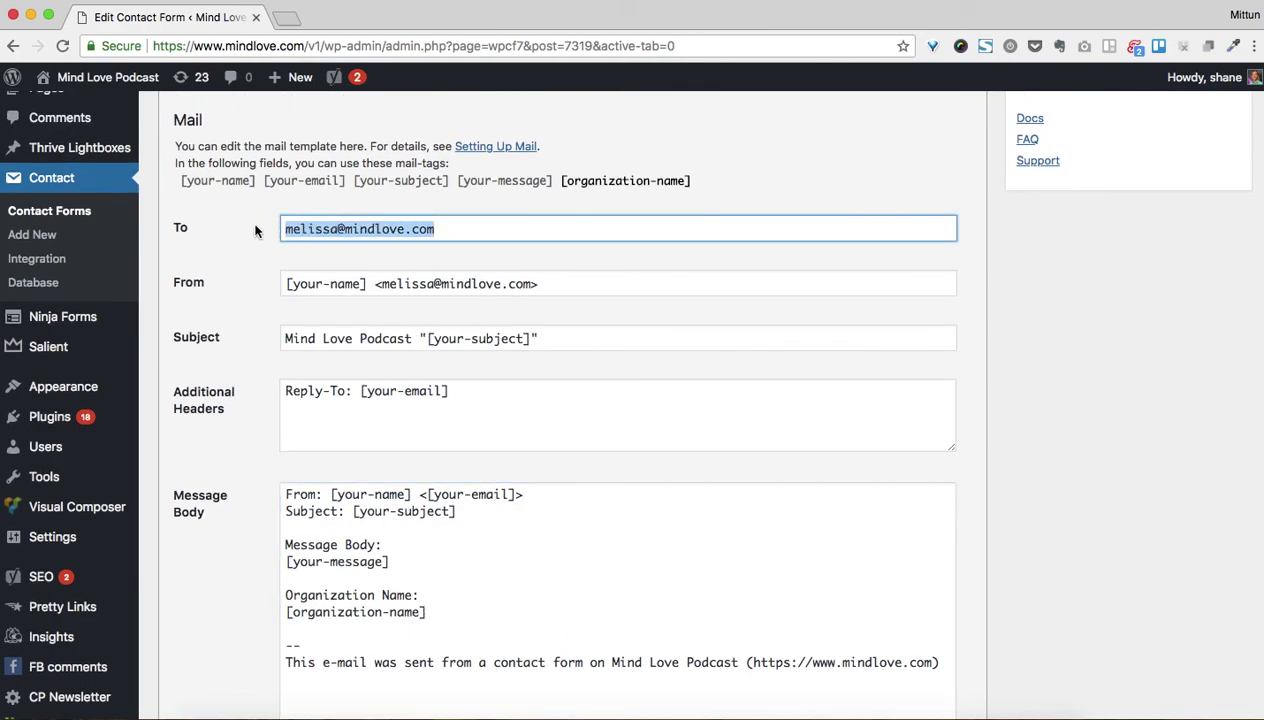
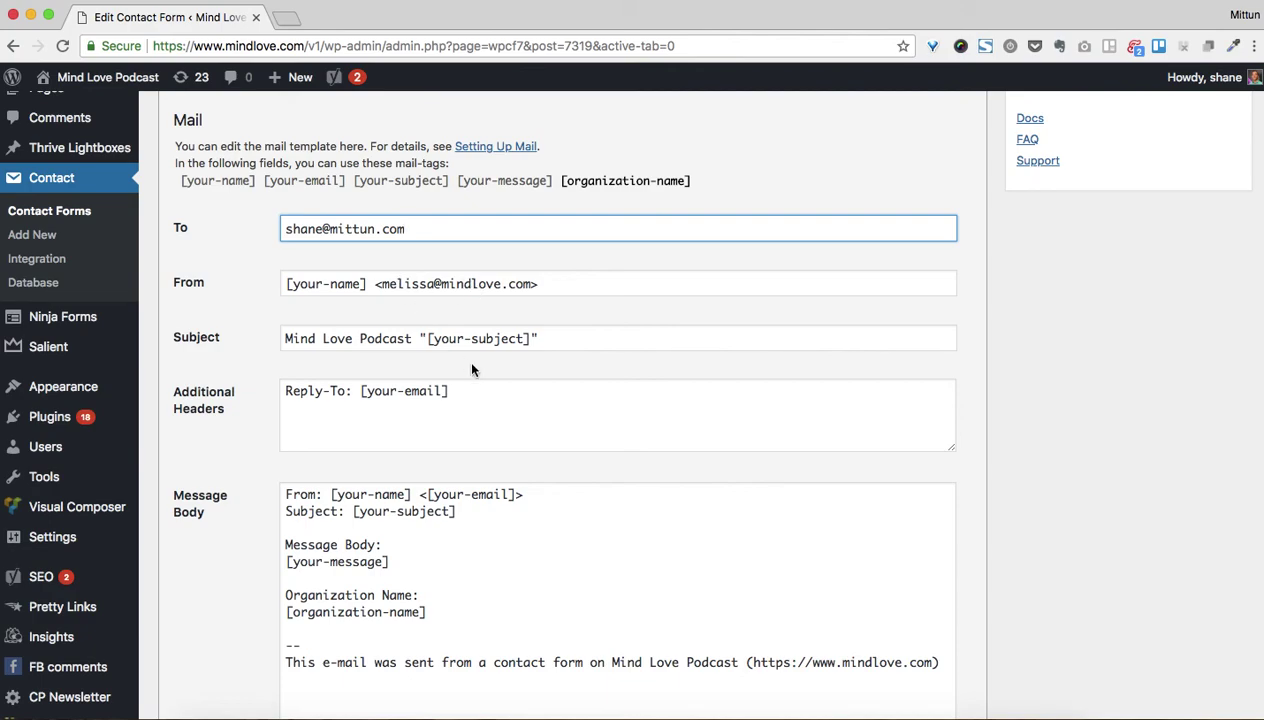
pyautogui.moveTo(452, 388); pyautogui.dragTo(359, 389)
pyautogui.press('super+c')
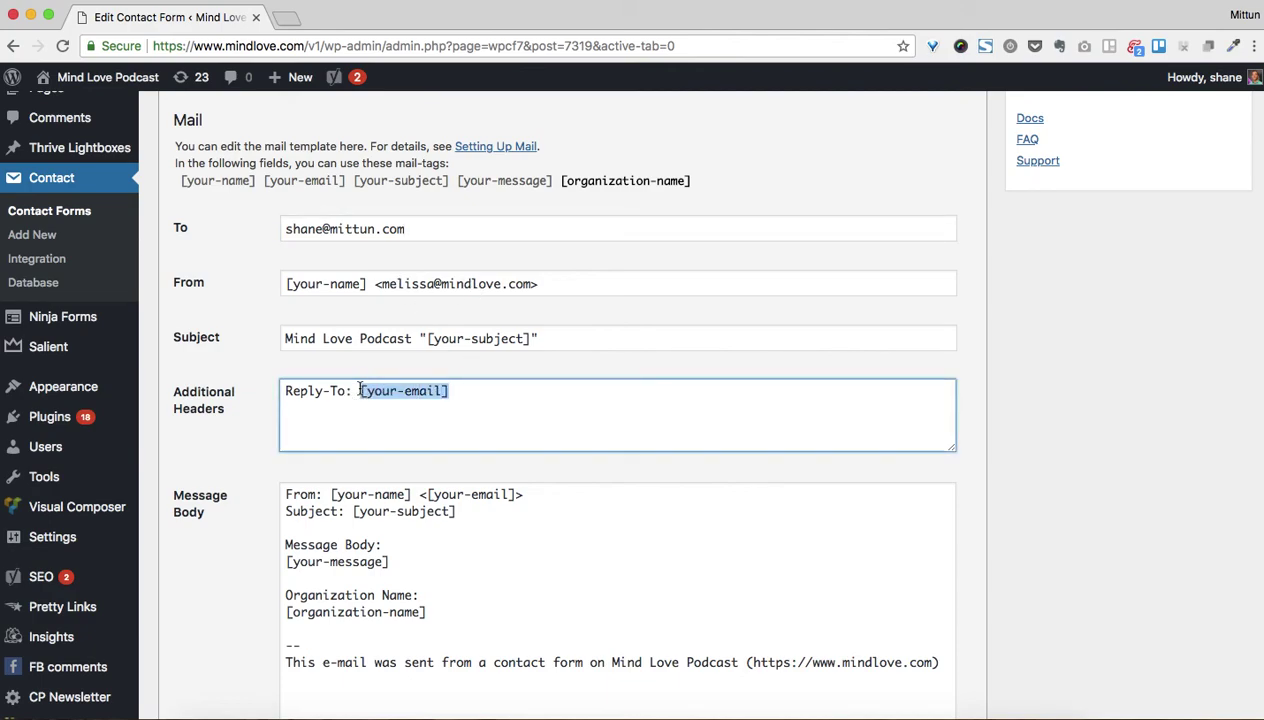
pyautogui.moveTo(531, 284); pyautogui.dragTo(383, 281)
pyautogui.press('super+v')
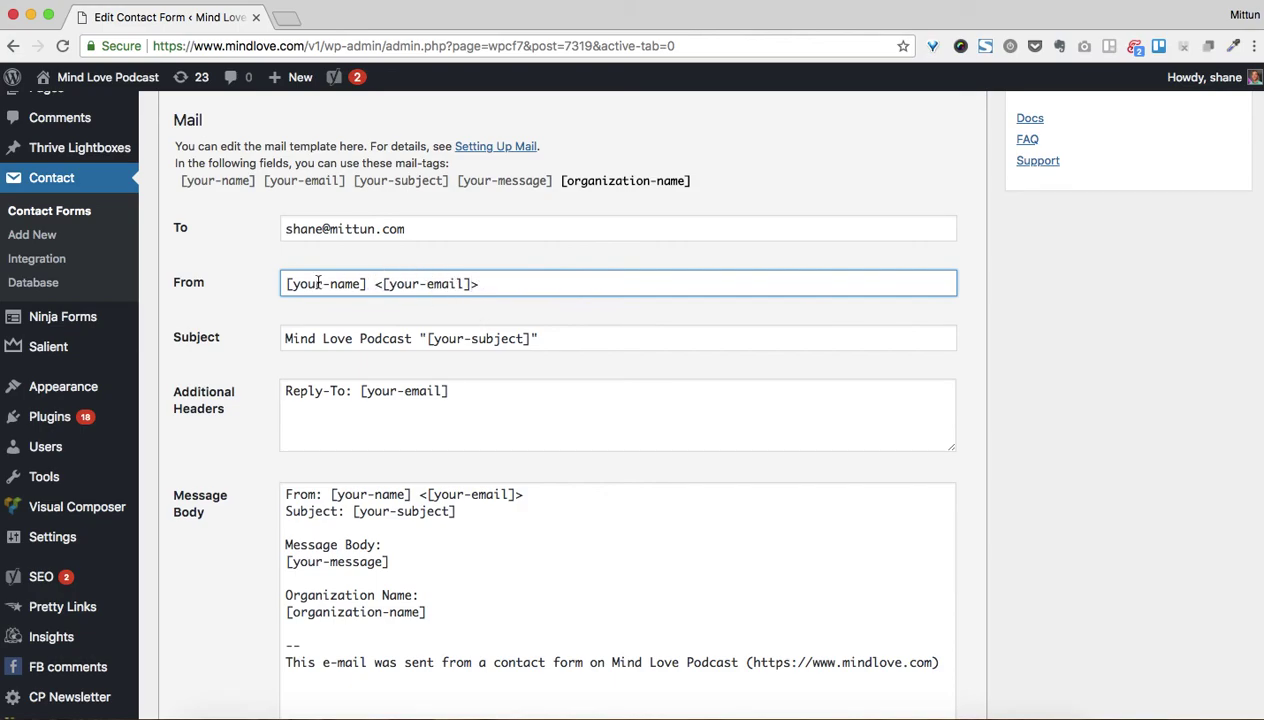
# Save the form, which reports 1 configuration error
pyautogui.scroll(-5, 546, 362)
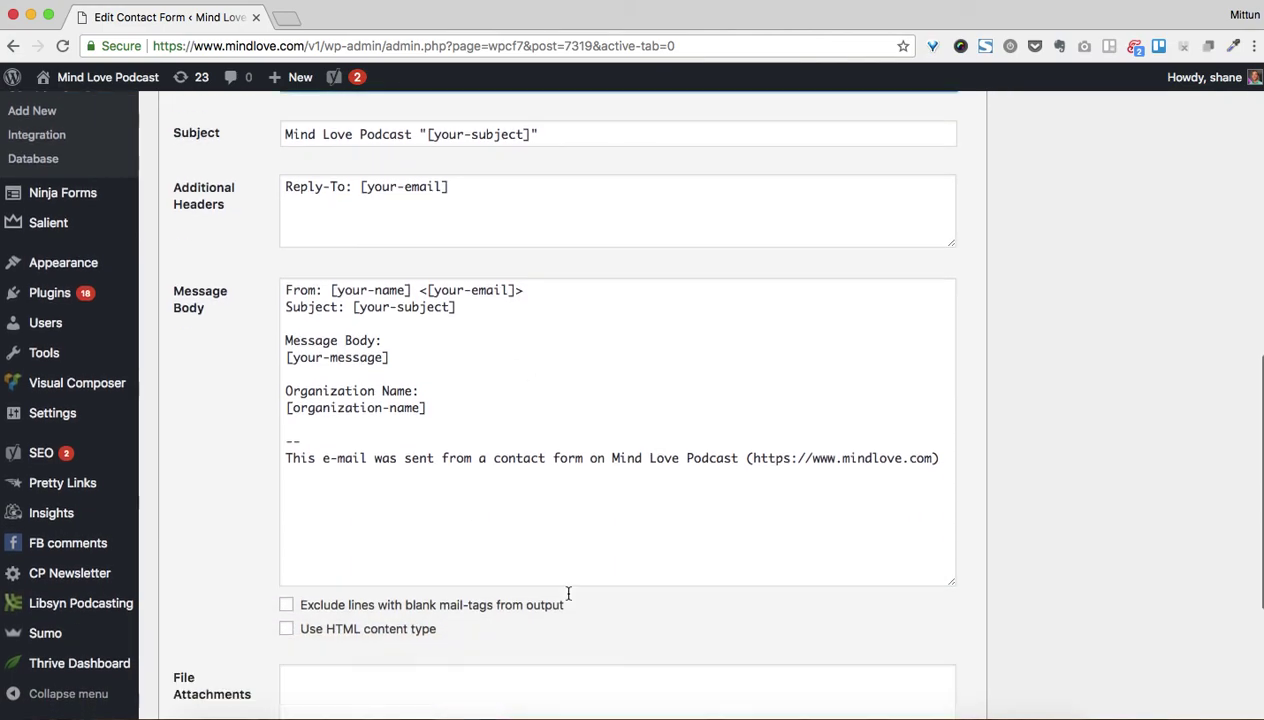
pyautogui.scroll(-3, 568, 596)
pyautogui.scroll(12, 502, 434)
pyautogui.click(1206, 445)
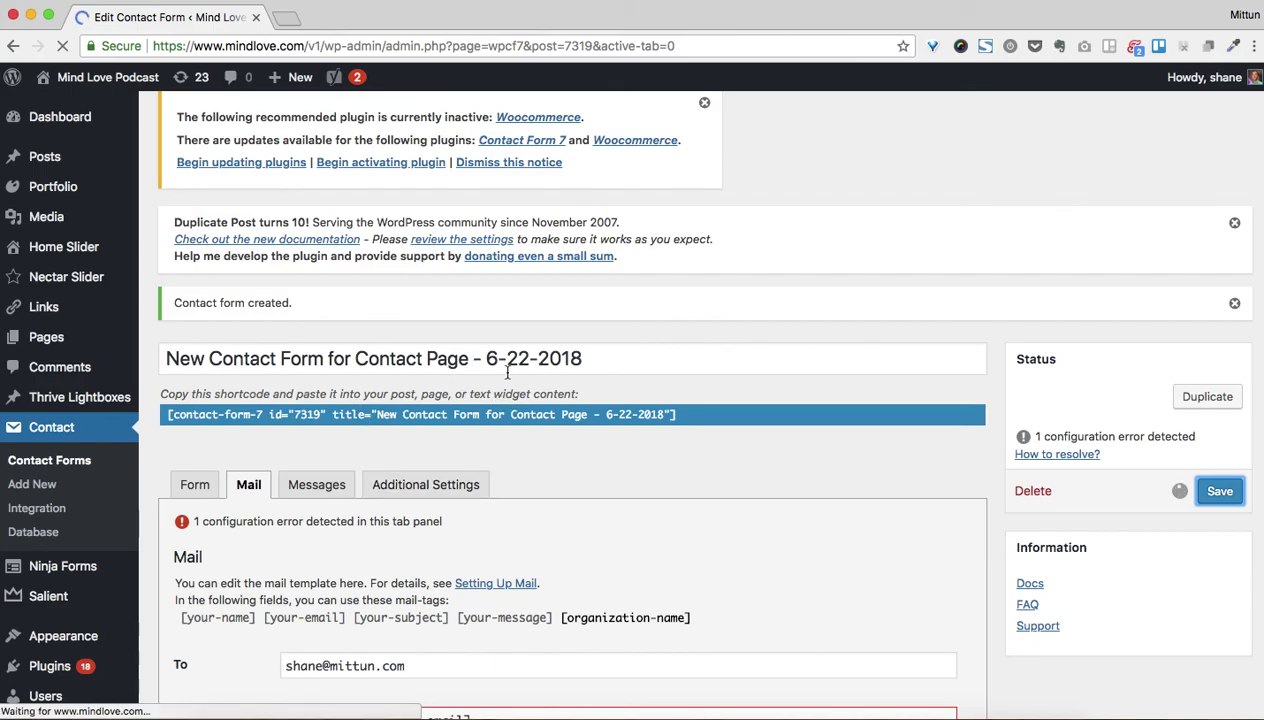
# Replace [your-email] in the From field with a no-reply address on the site's domain and save
pyautogui.scroll(-5, 505, 373)
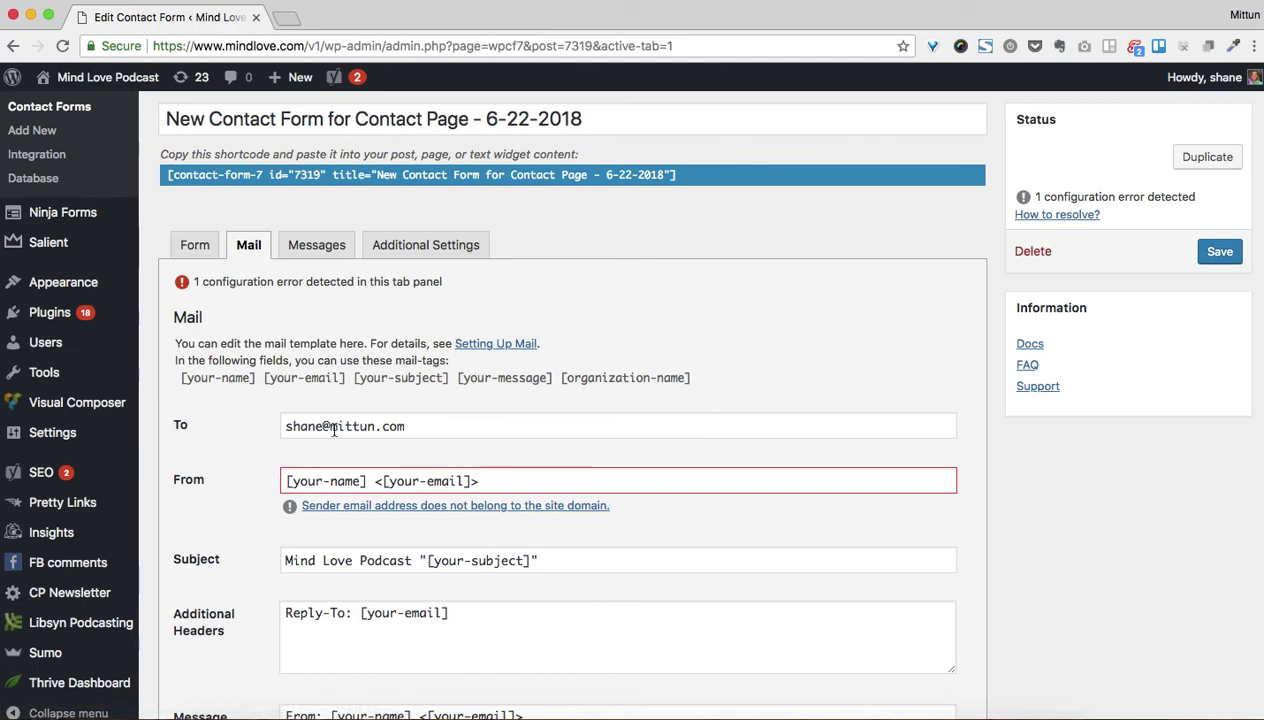
pyautogui.click(423, 481)
pyautogui.moveTo(470, 481); pyautogui.dragTo(385, 481)
pyautogui.scroll(-2, 386, 484)
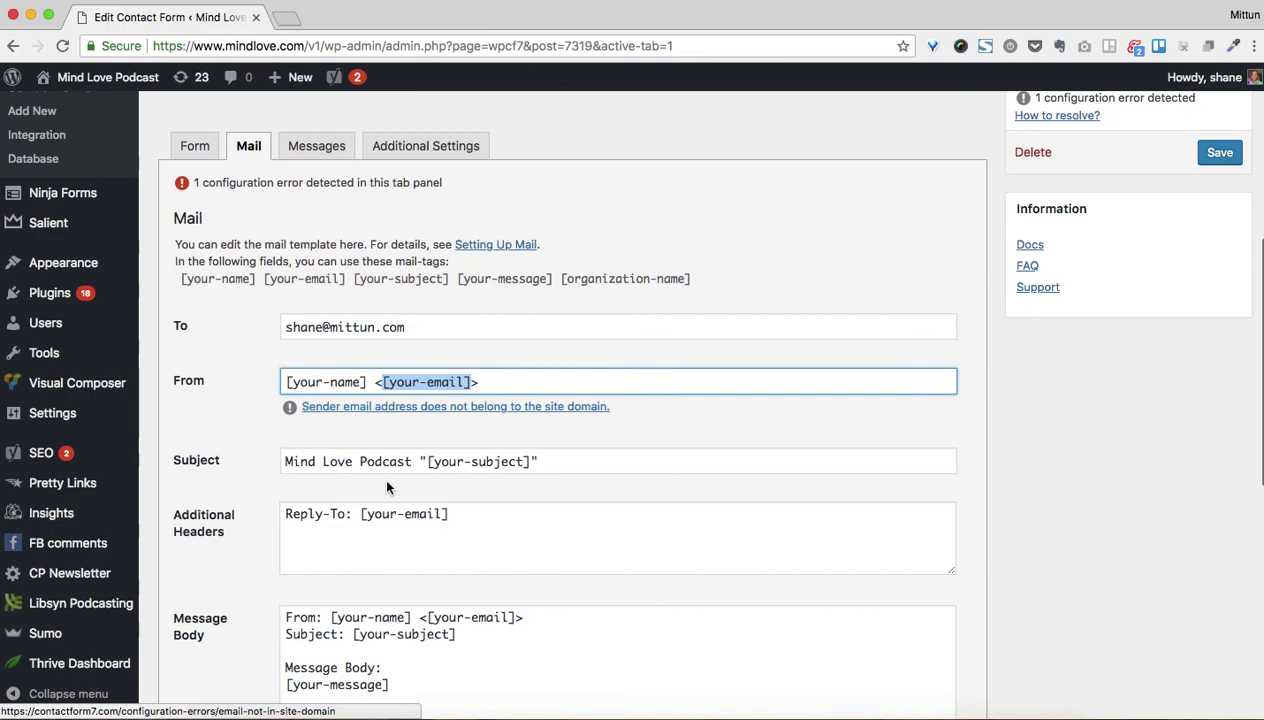
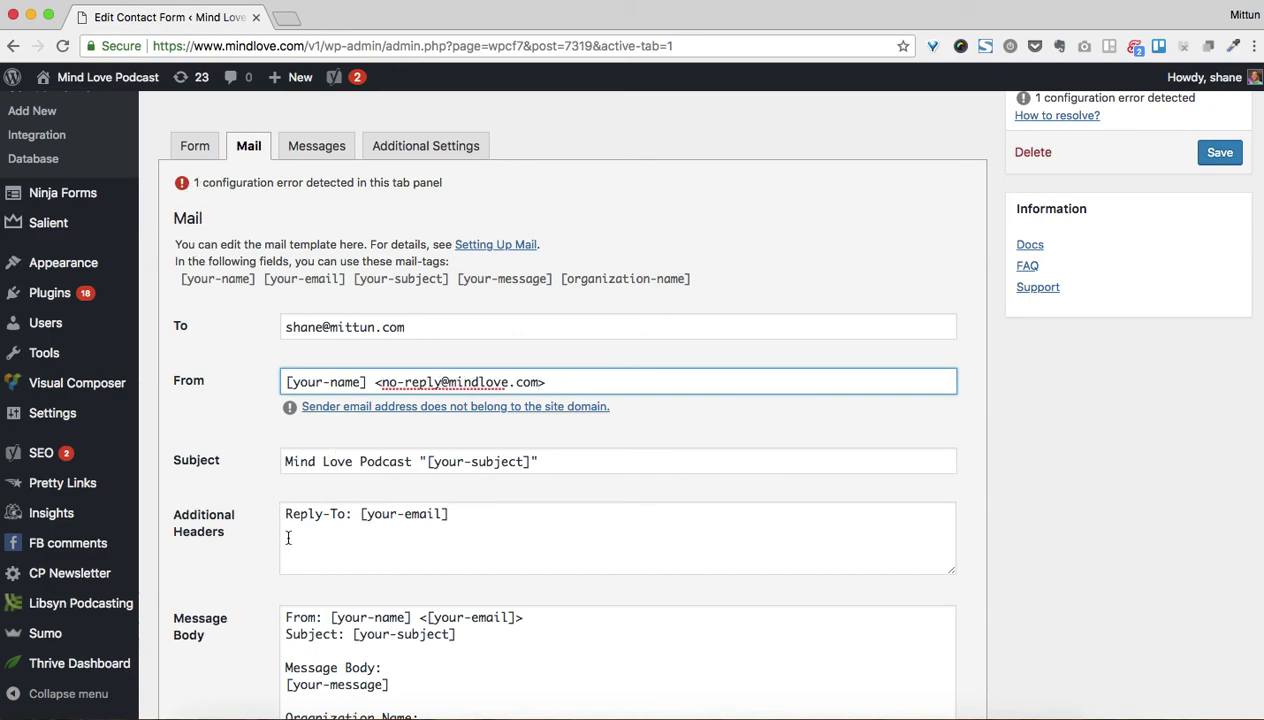
pyautogui.moveTo(360, 514); pyautogui.dragTo(464, 515)
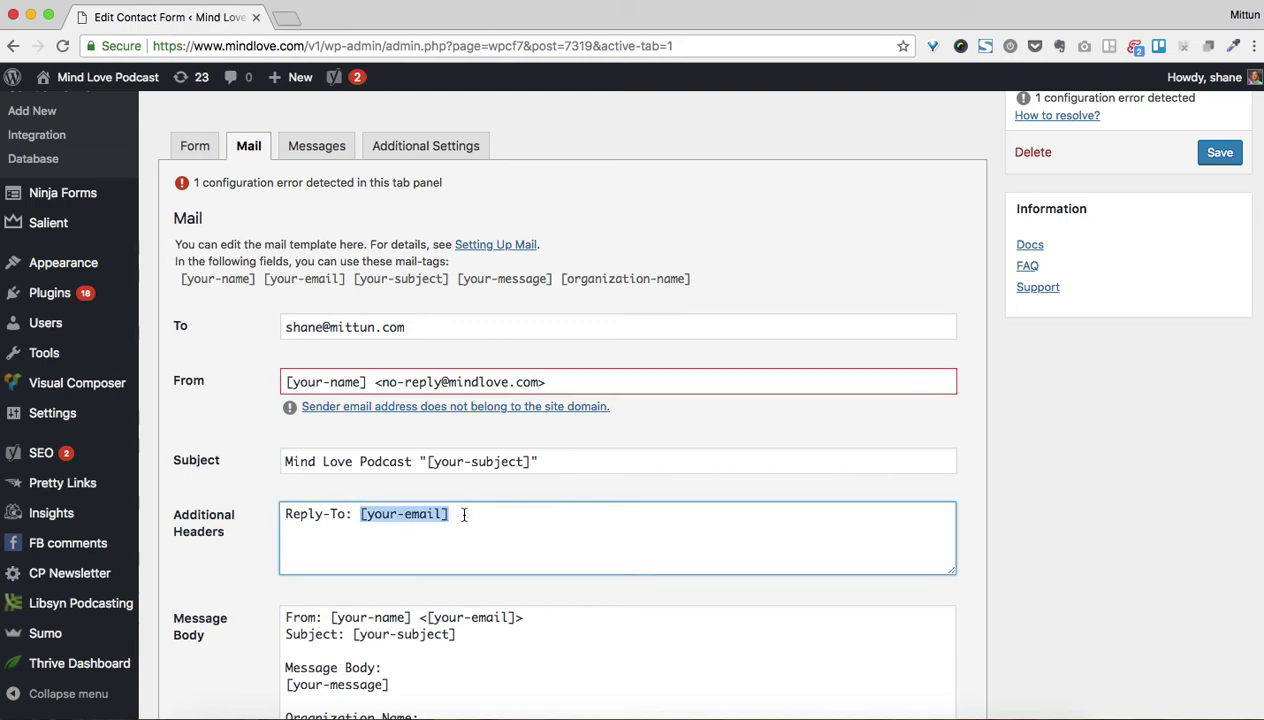
pyautogui.click(1220, 152)
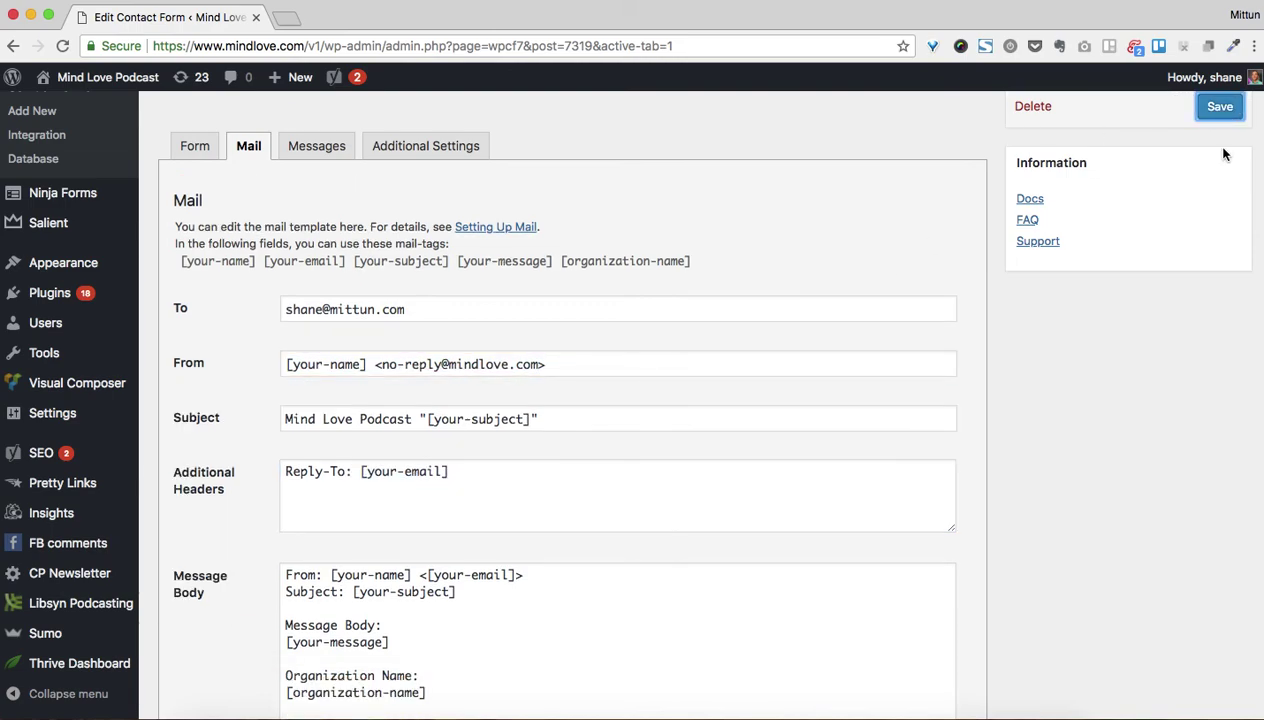
# Save again until 'Contact form saved.' appears with no configuration error
pyautogui.click(1220, 107)
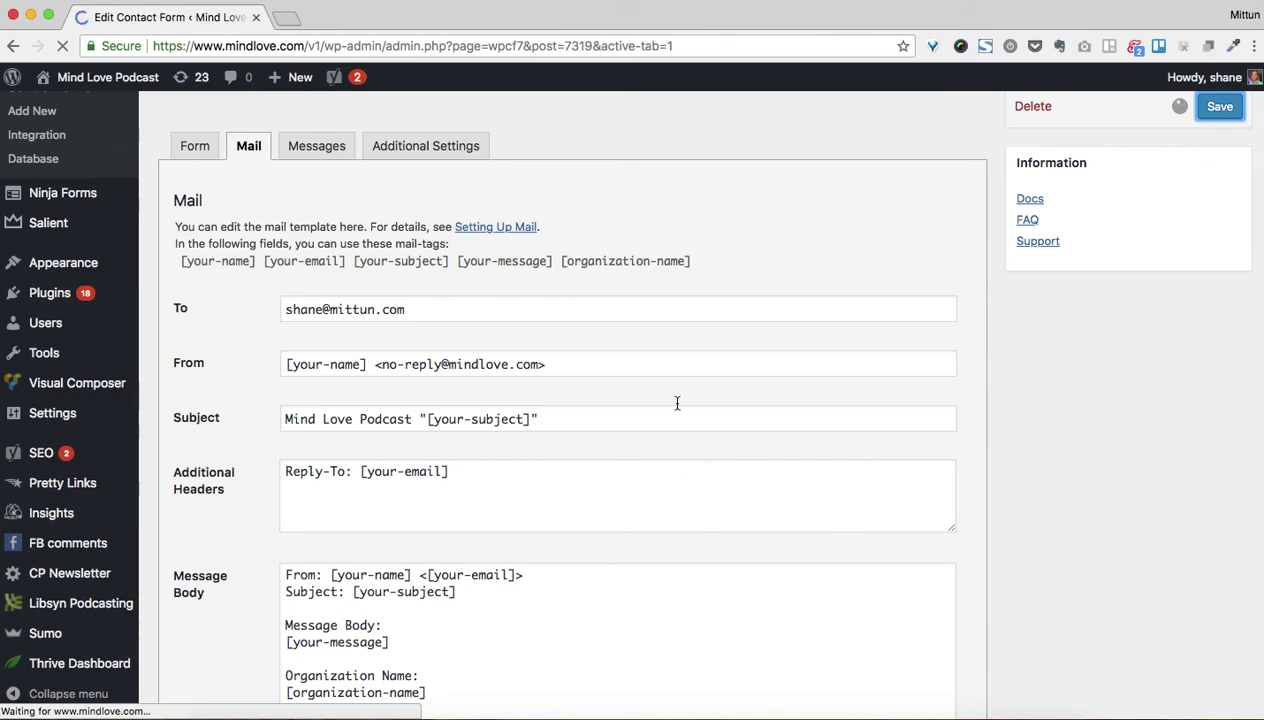
pyautogui.scroll(-3, 677, 409)
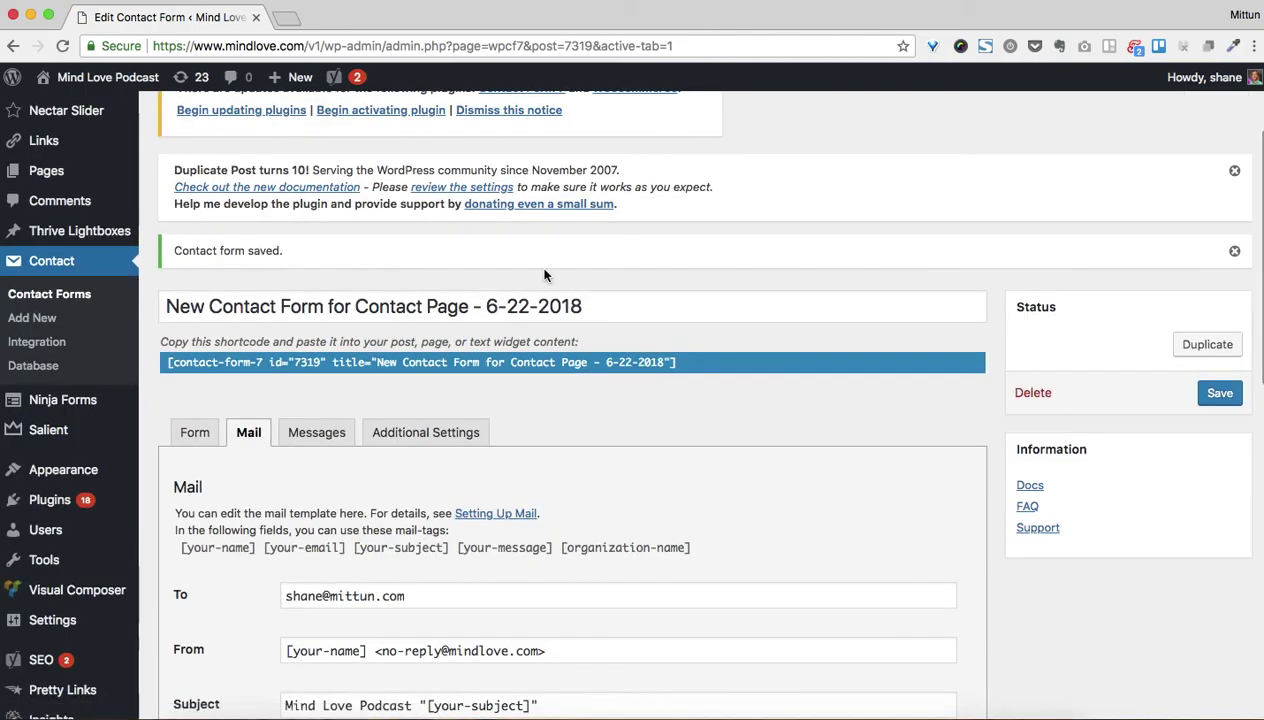
pyautogui.scroll(3, 600, 350)
# Start a new page in another tab and copy the contact form shortcode
pyautogui.moveTo(62, 338)
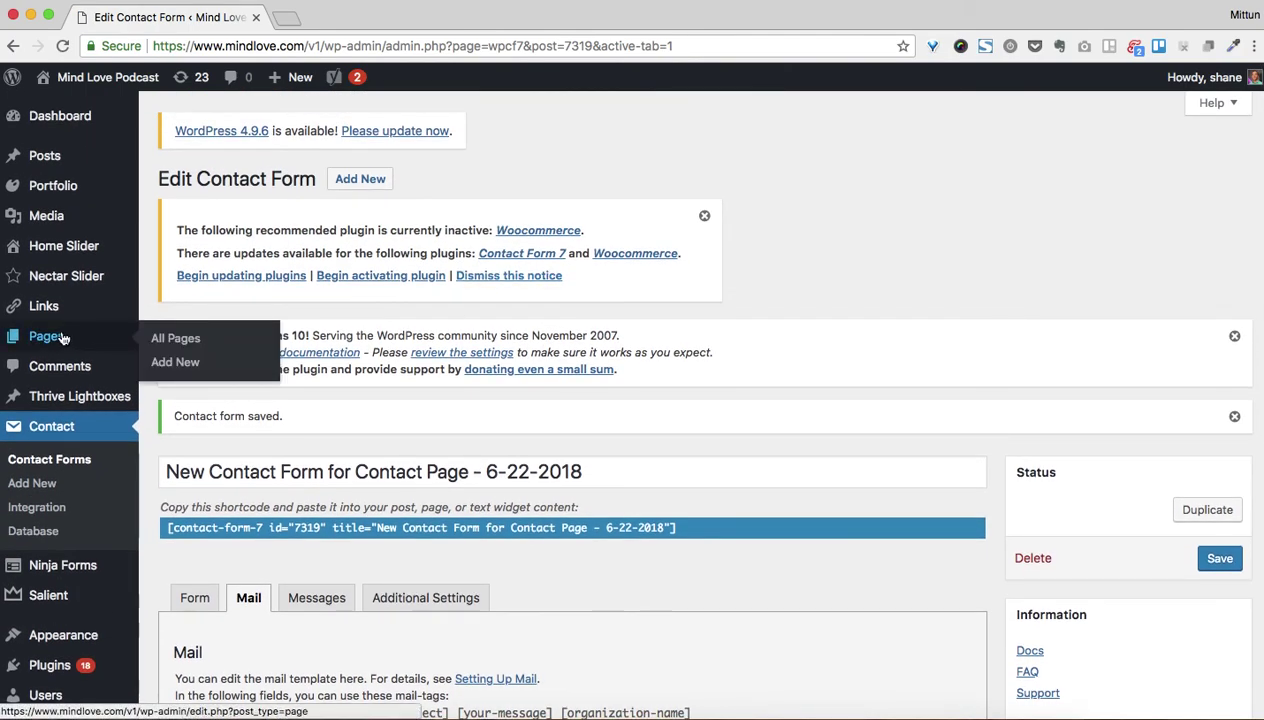
pyautogui.keyDown('super'); pyautogui.click(190, 360); pyautogui.keyUp('super')
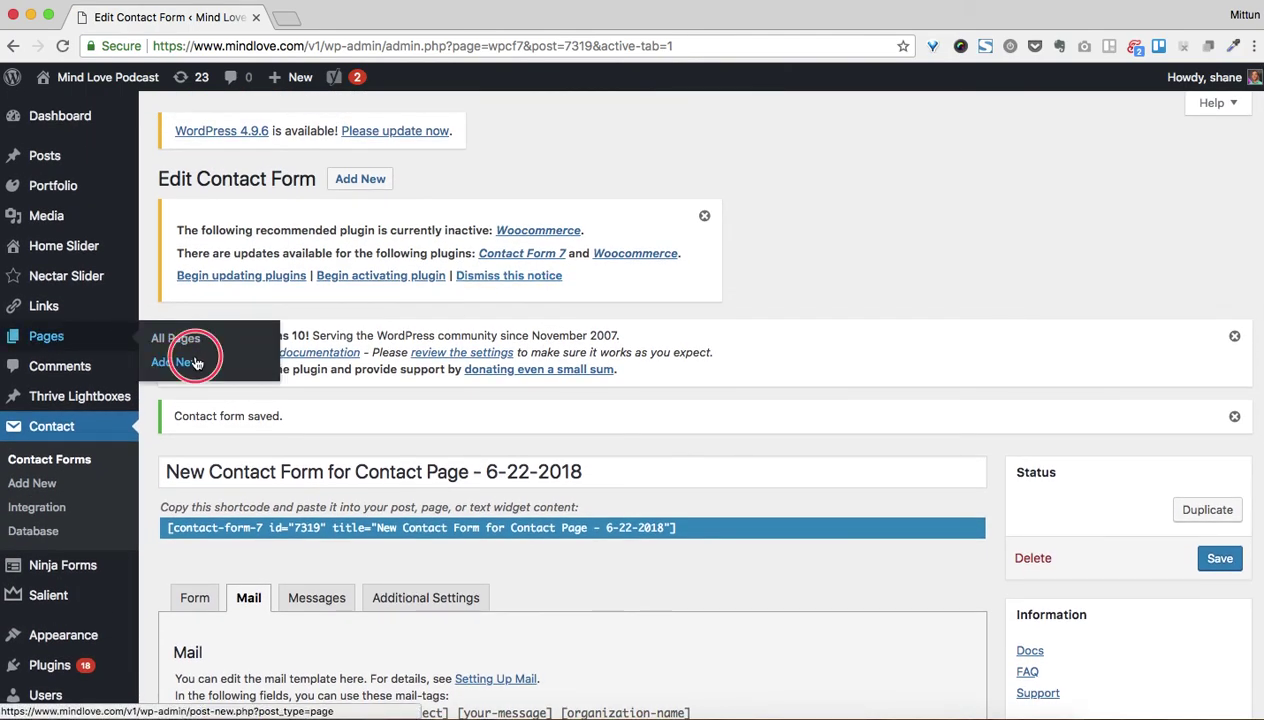
pyautogui.click(405, 528)
pyautogui.press('super+c')
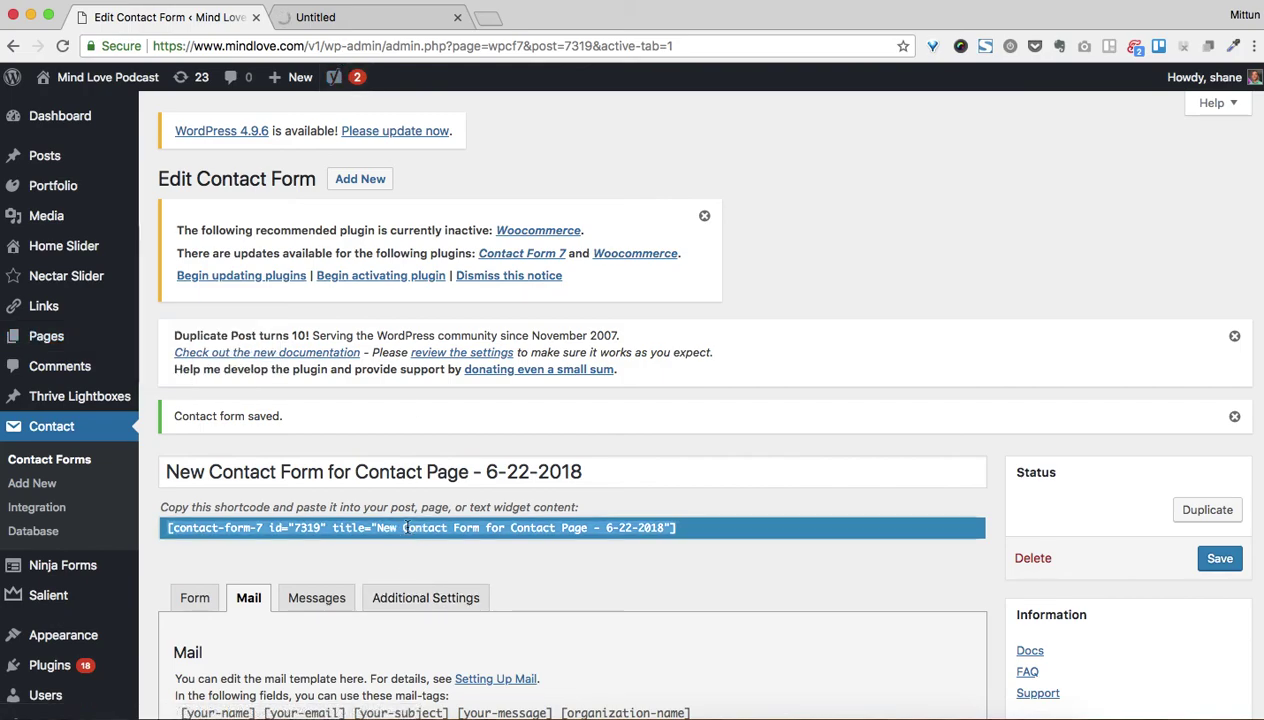
pyautogui.click(388, 20)
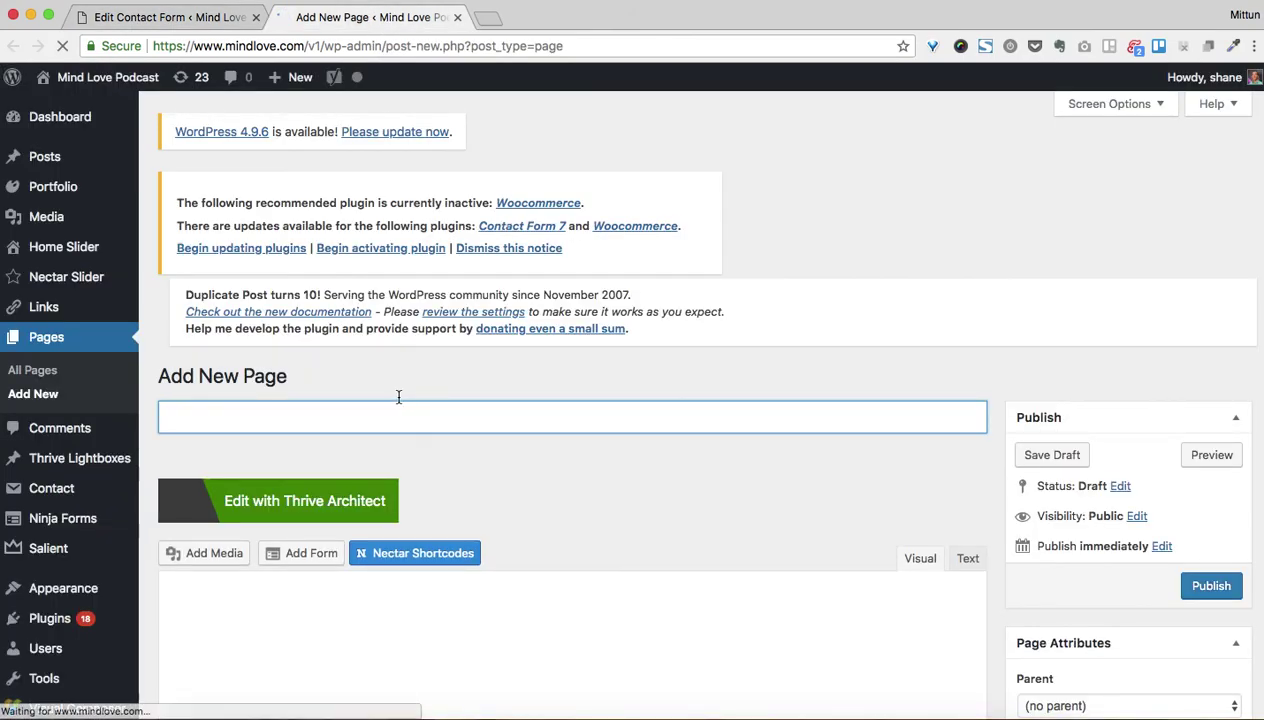
# Title the page 'Contact Page Demo' and paste the shortcode into its body
pyautogui.scroll(-1, 482, 415)
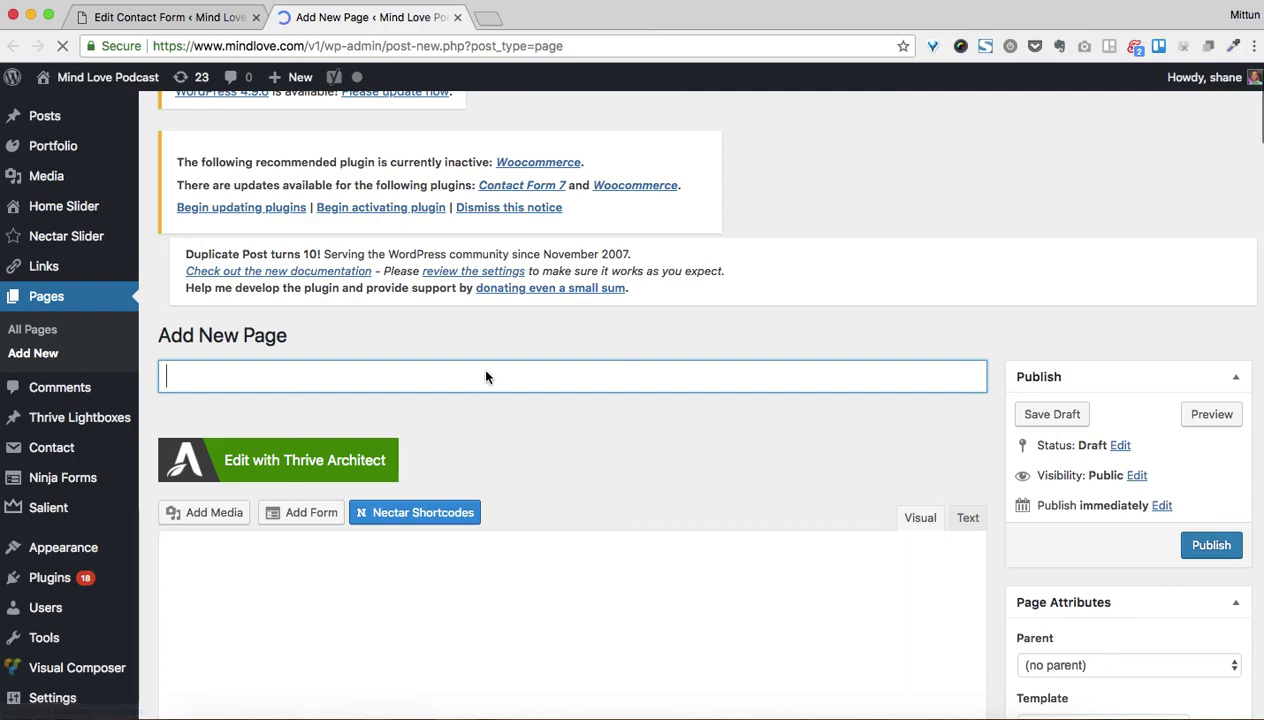
pyautogui.write('Conta')
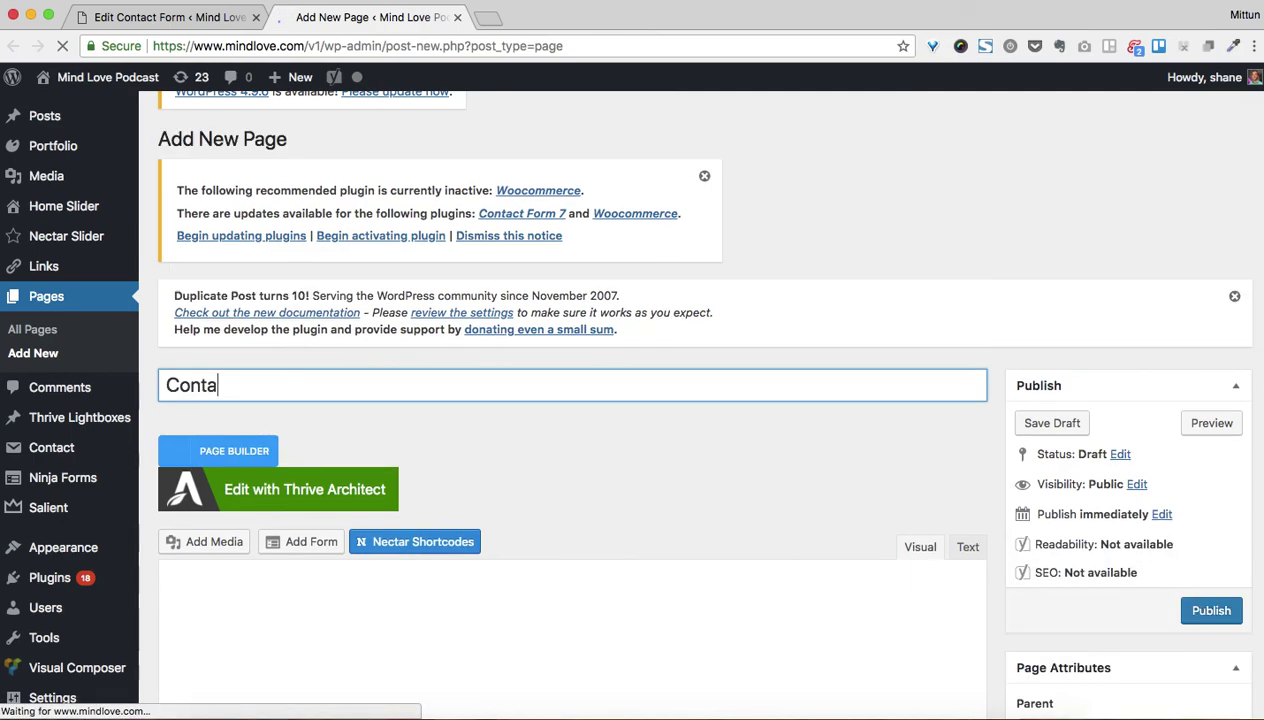
pyautogui.write('ct Page Demo')
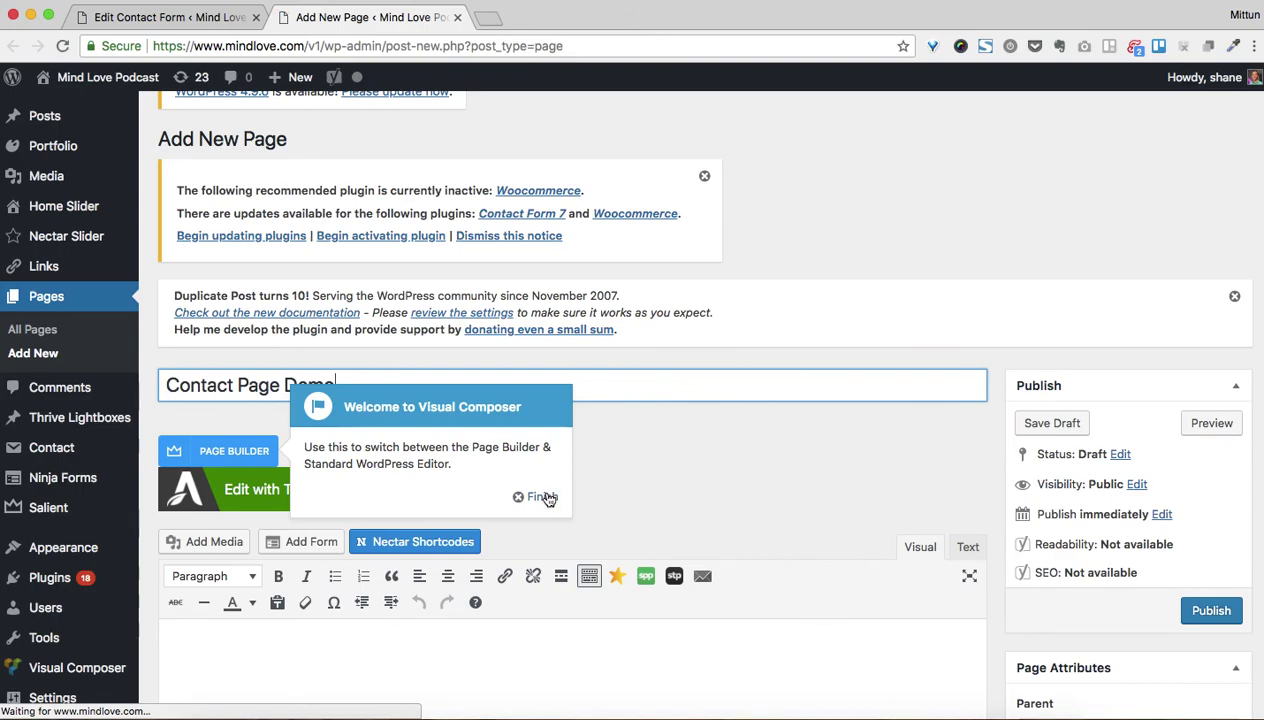
pyautogui.click(544, 497)
pyautogui.click(387, 389)
pyautogui.scroll(-5, 442, 356)
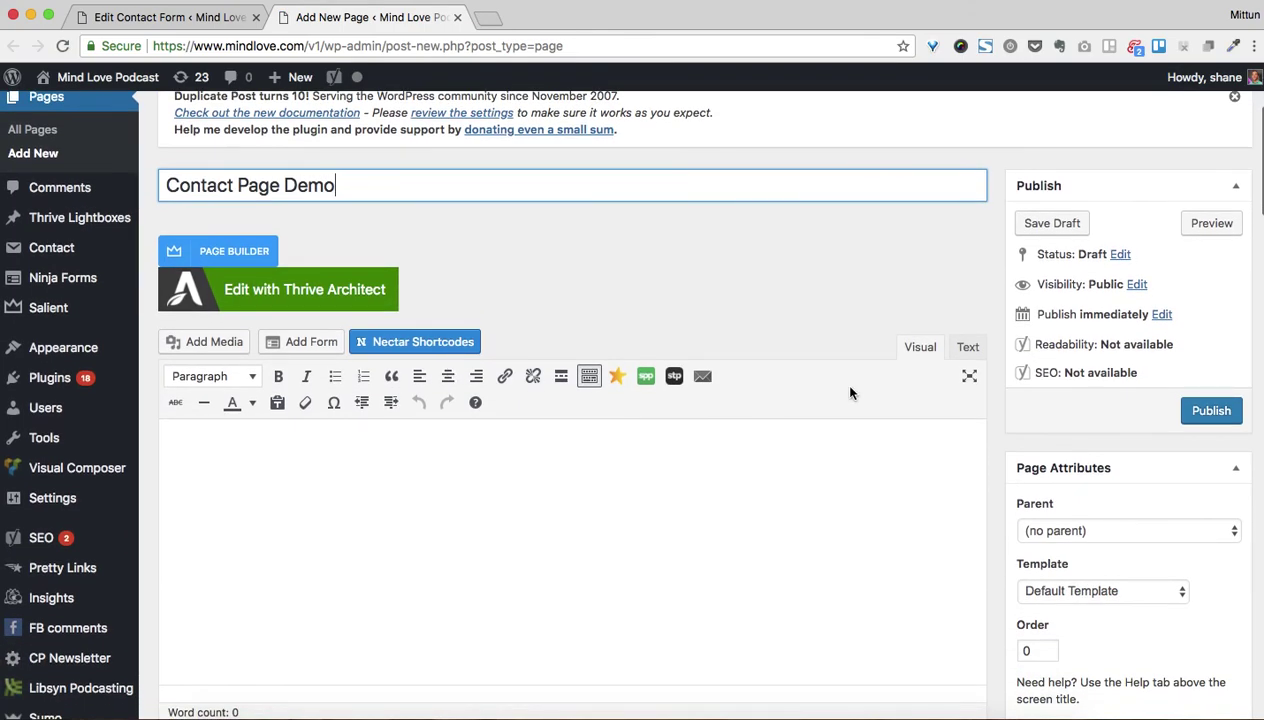
pyautogui.click(555, 503)
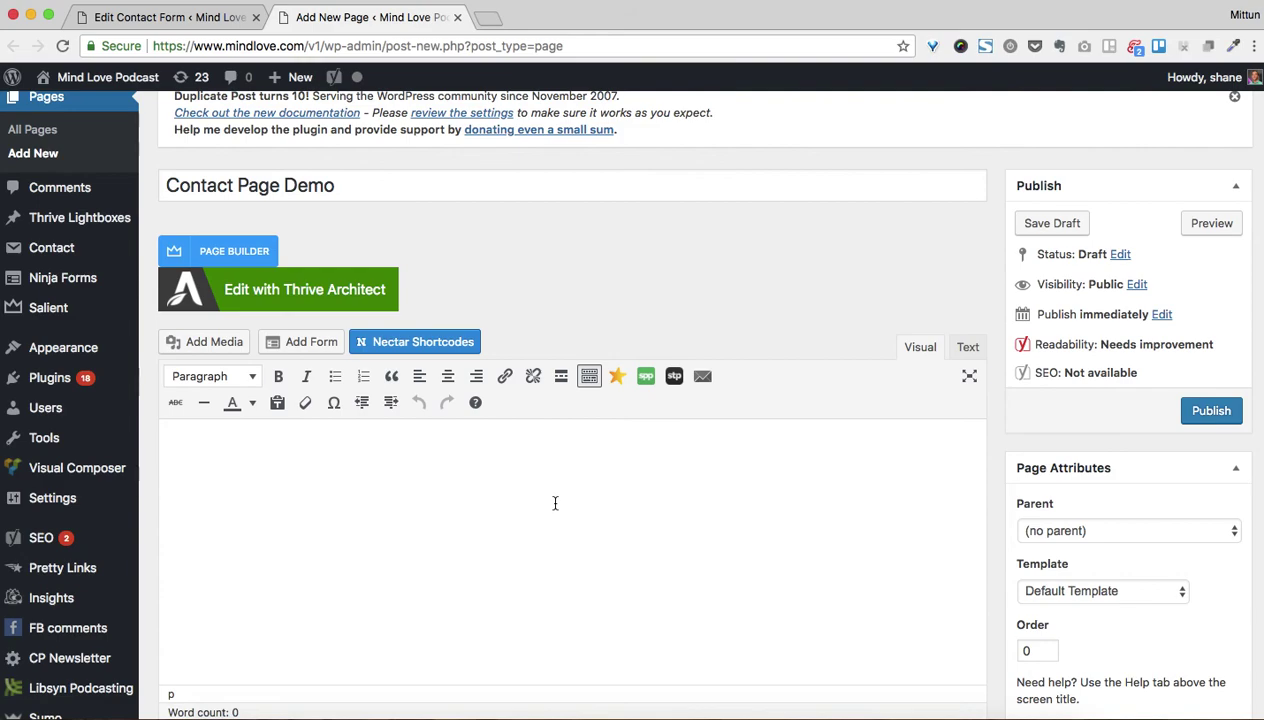
pyautogui.press('super+v')
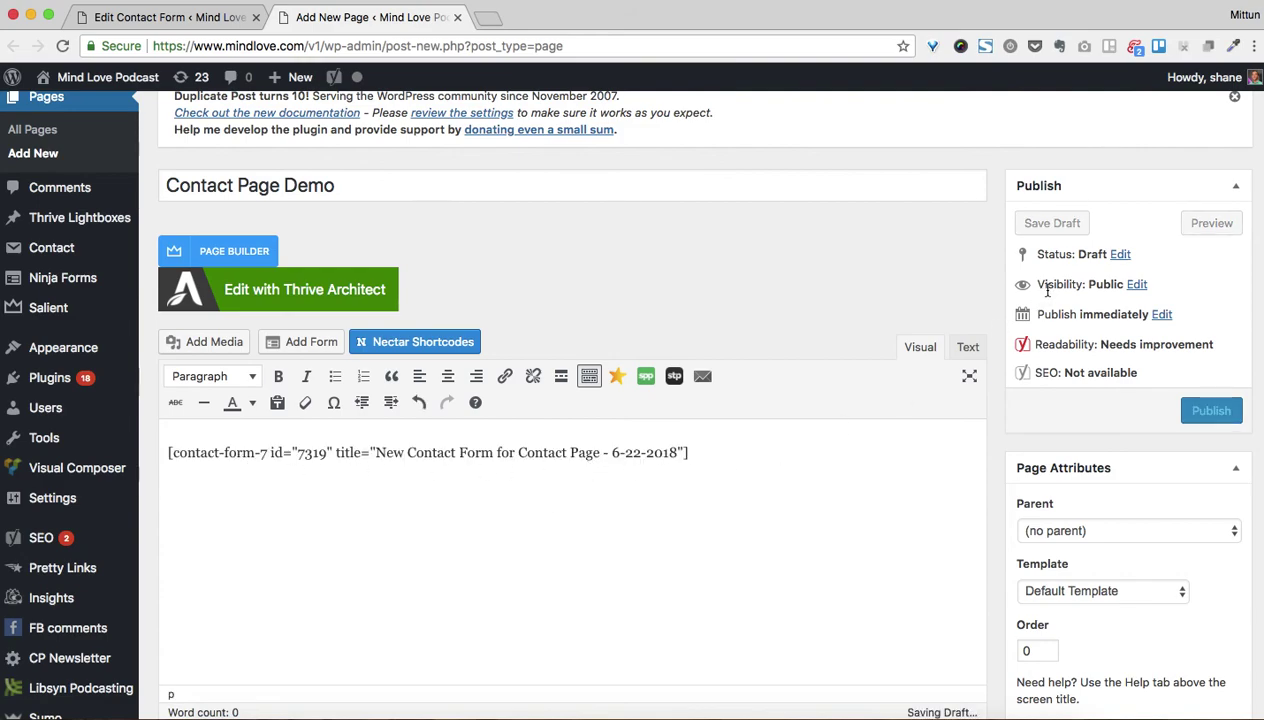
# Preview the draft page and autofill the contact form with a saved contact
pyautogui.click(1180, 223)
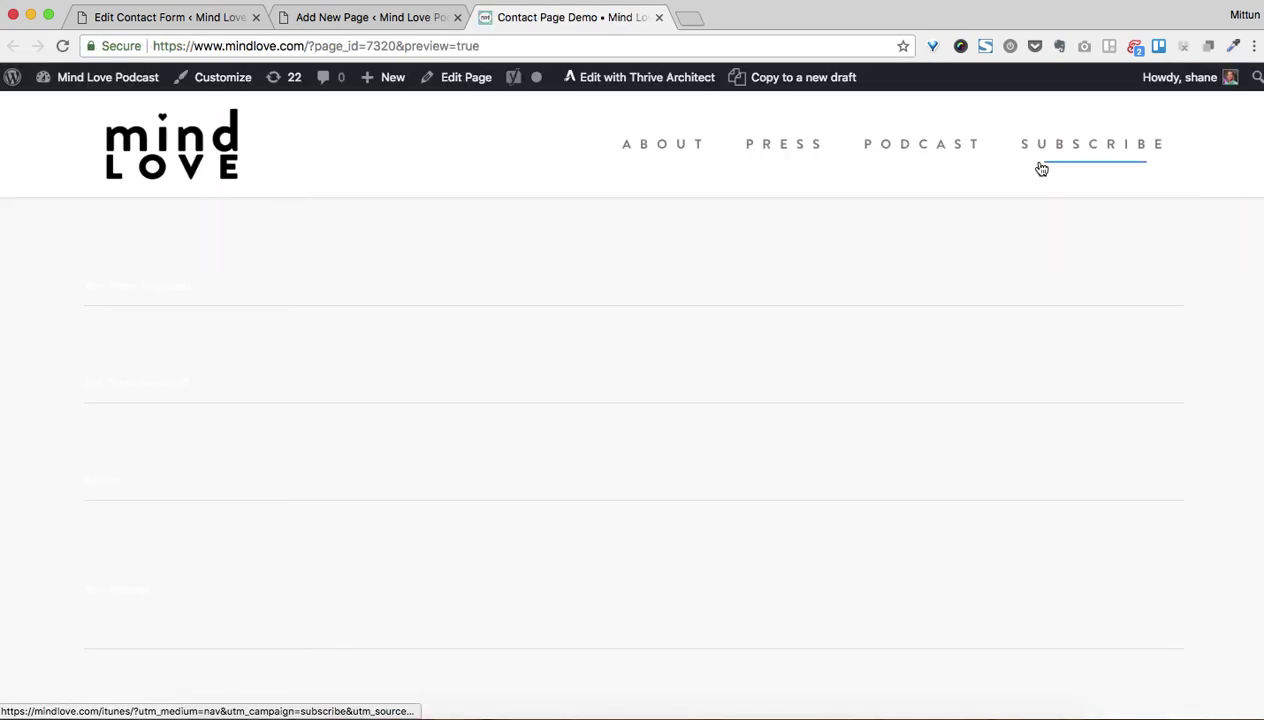
pyautogui.click(191, 285)
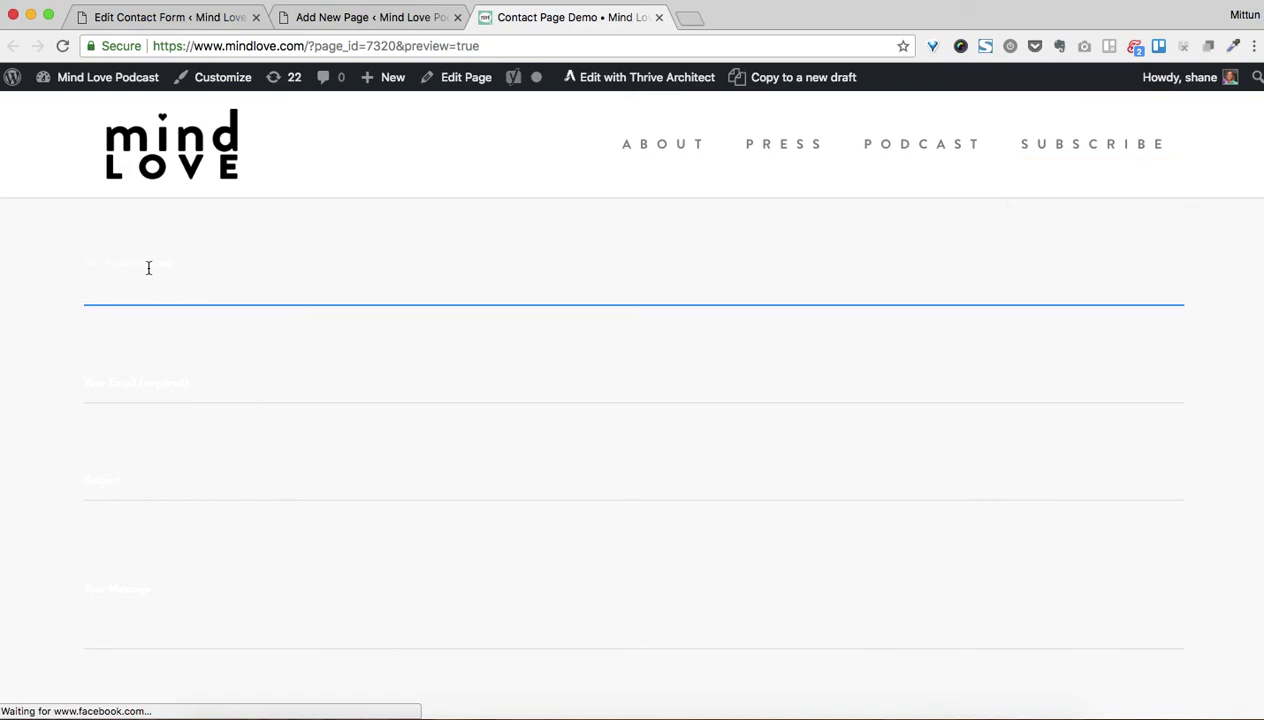
pyautogui.click(113, 270)
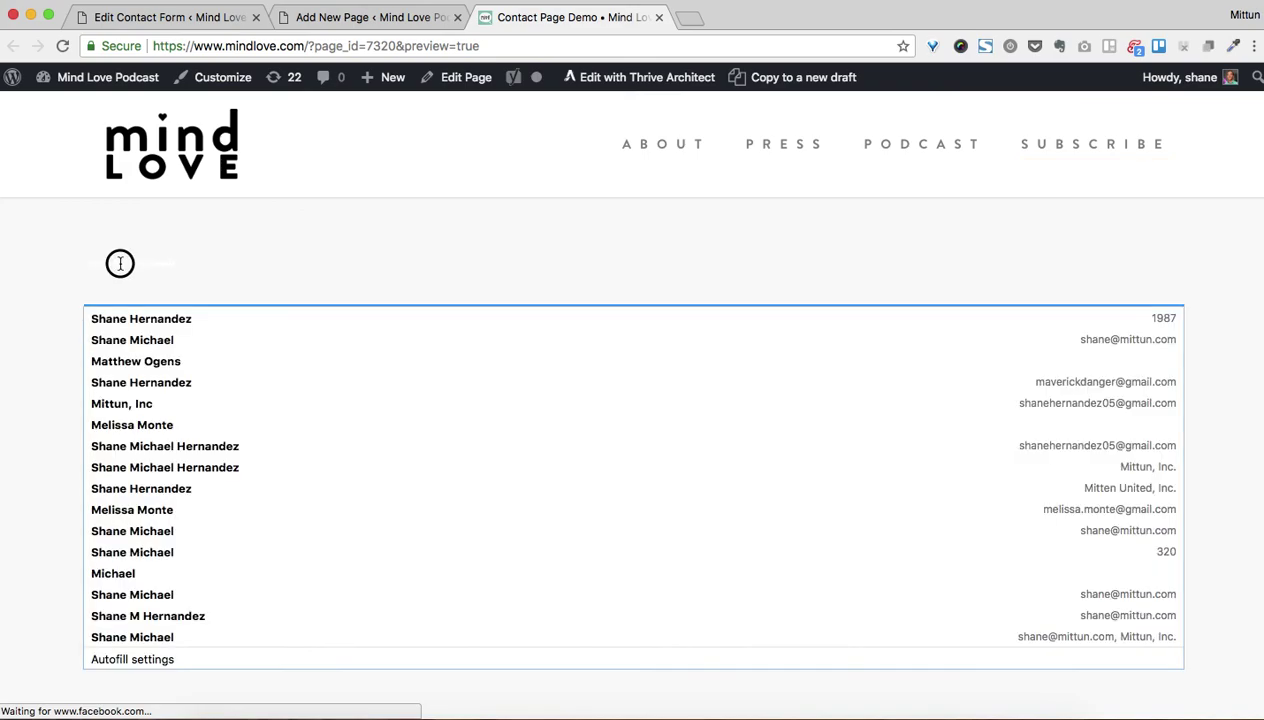
pyautogui.click(86, 422)
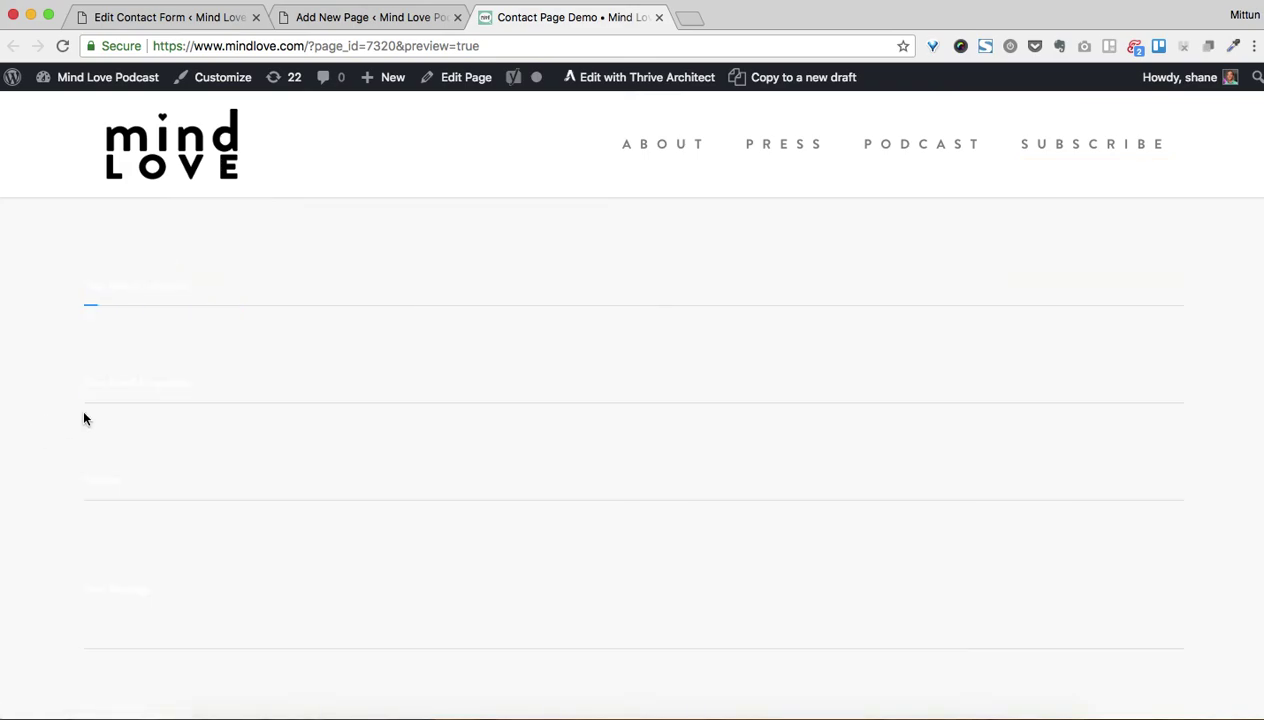
# Focus the form's Subject field, then return to the Contact Page Demo editor
pyautogui.click(150, 482)
pyautogui.scroll(-10, 150, 482)
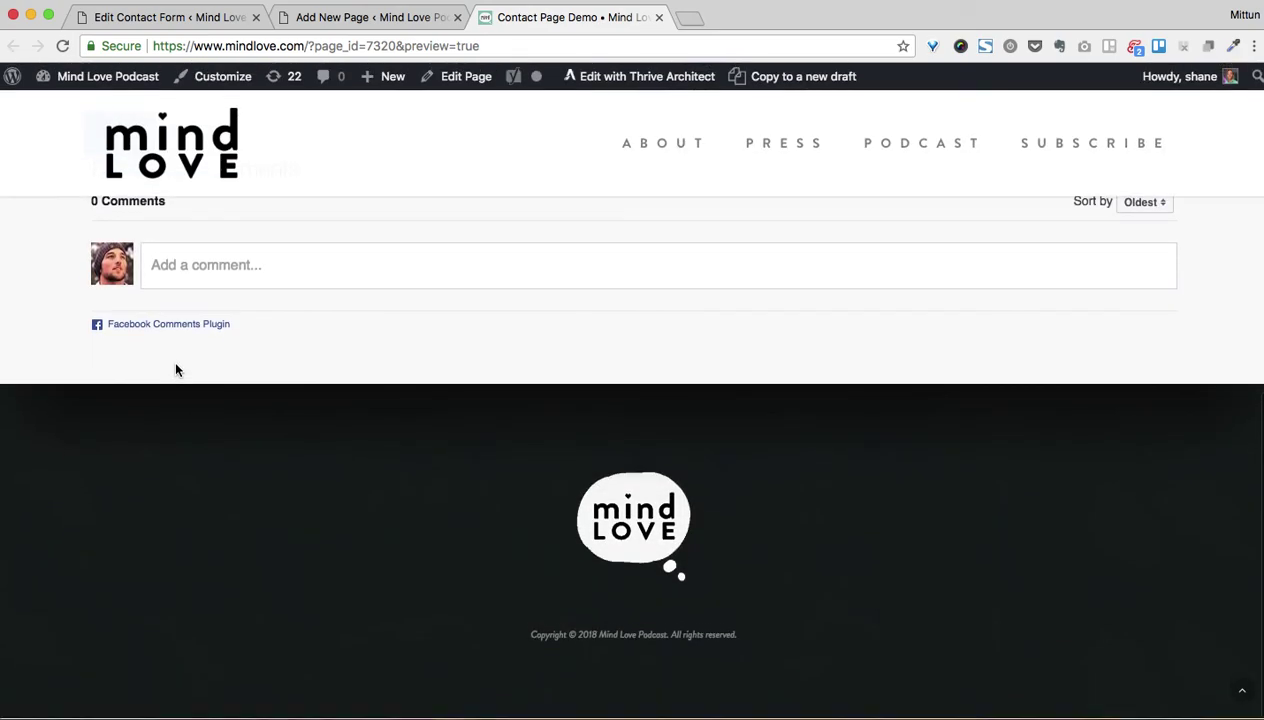
pyautogui.scroll(4, 175, 367)
pyautogui.click(140, 388)
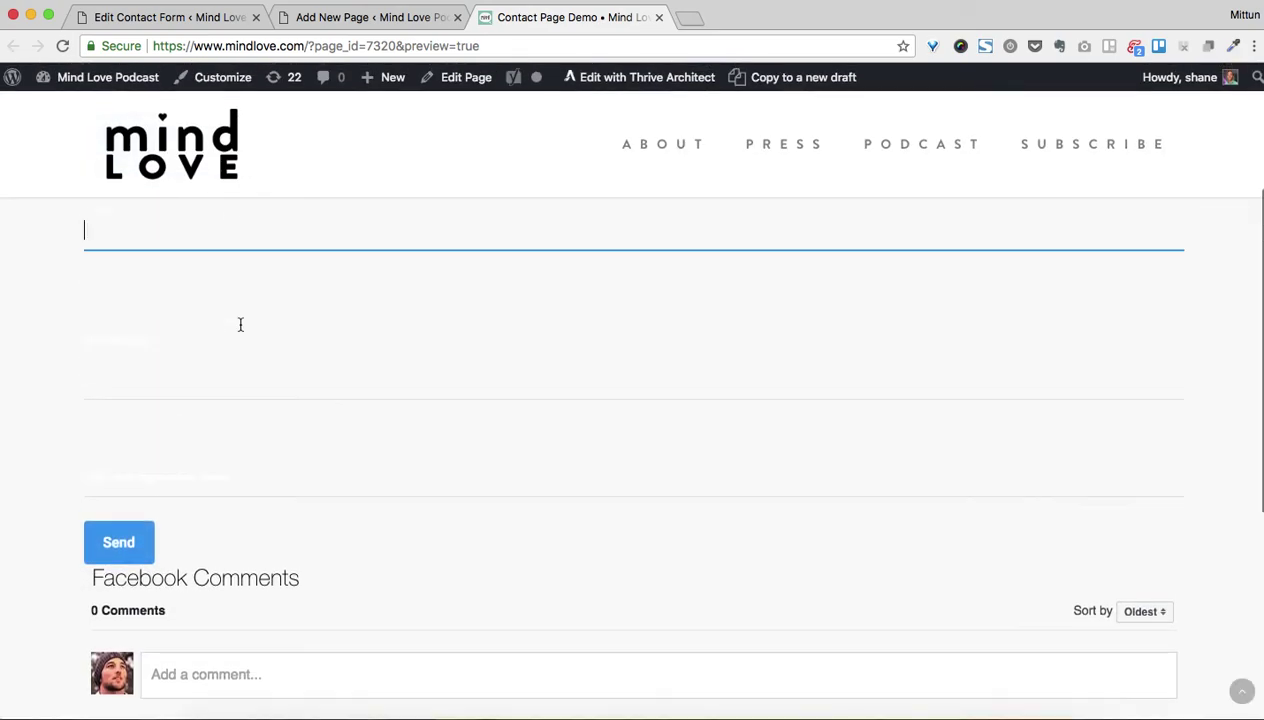
pyautogui.click(358, 17)
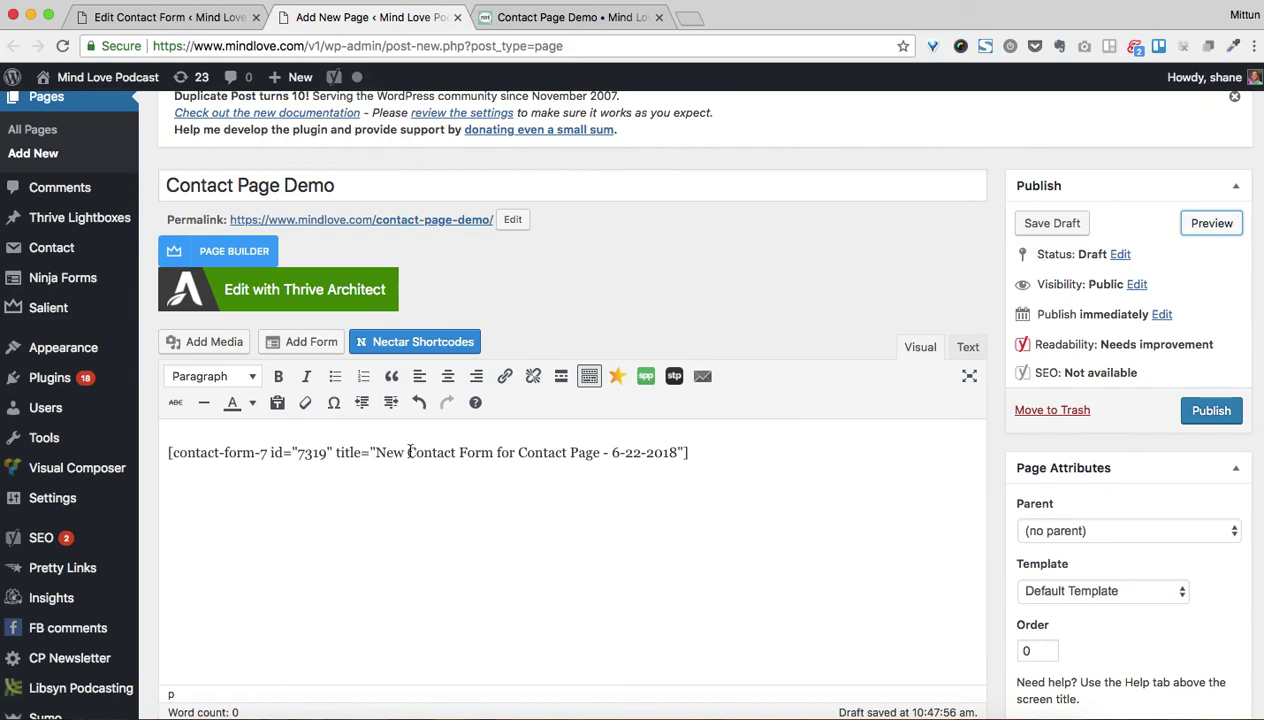
# Delete the shortcode line from the page body and switch to the Visual Composer Page Builder
pyautogui.tripleClick(445, 452)
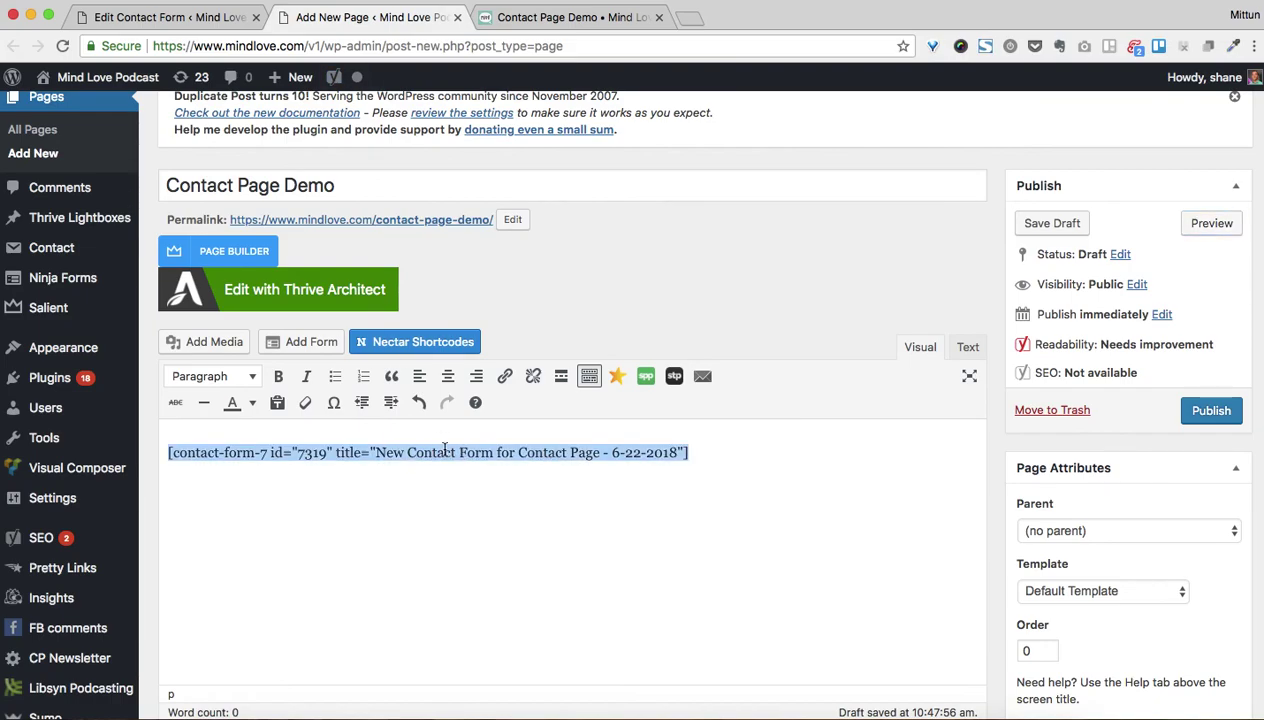
pyautogui.press('BackSpace')
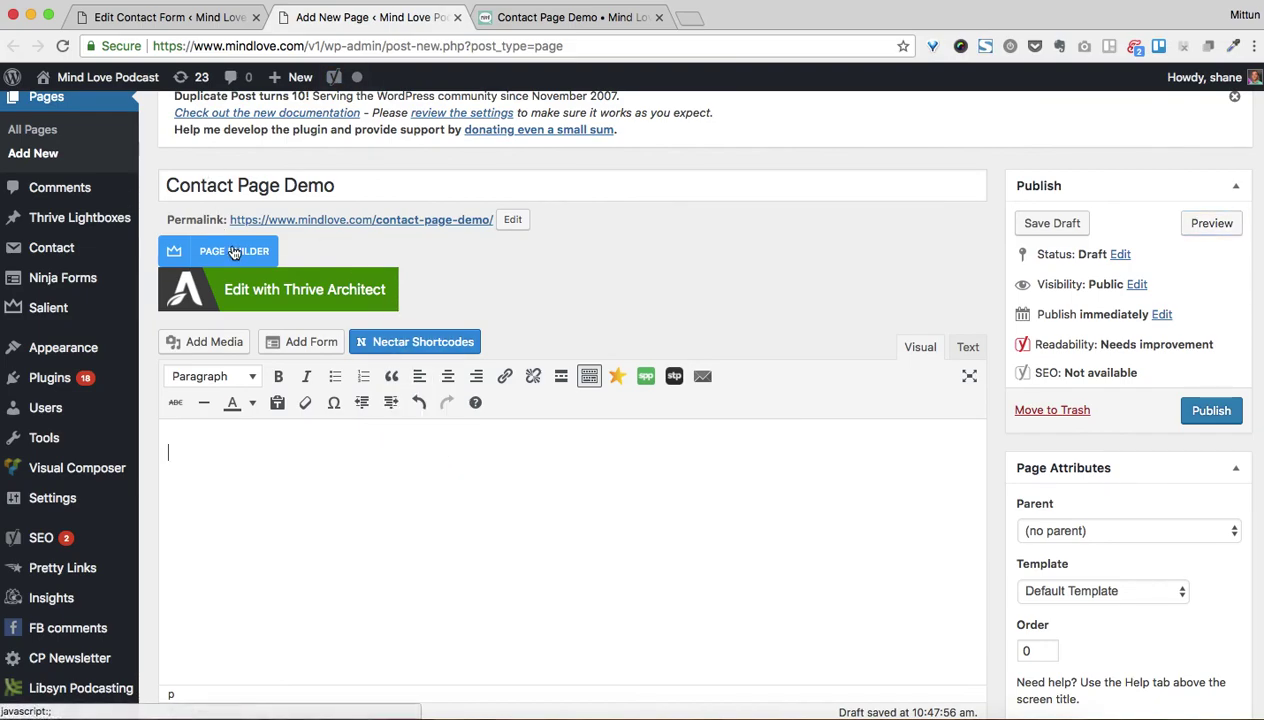
pyautogui.click(232, 251)
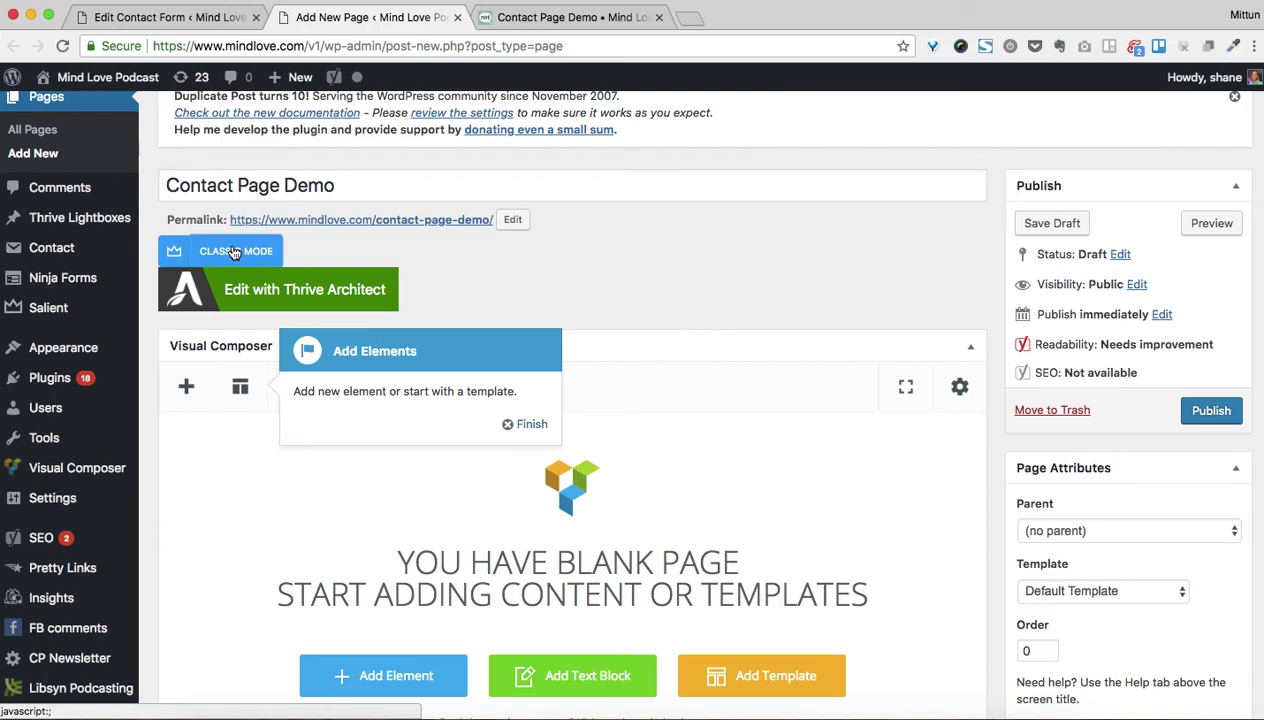
pyautogui.click(518, 422)
pyautogui.scroll(-1, 520, 418)
pyautogui.scroll(-3, 524, 425)
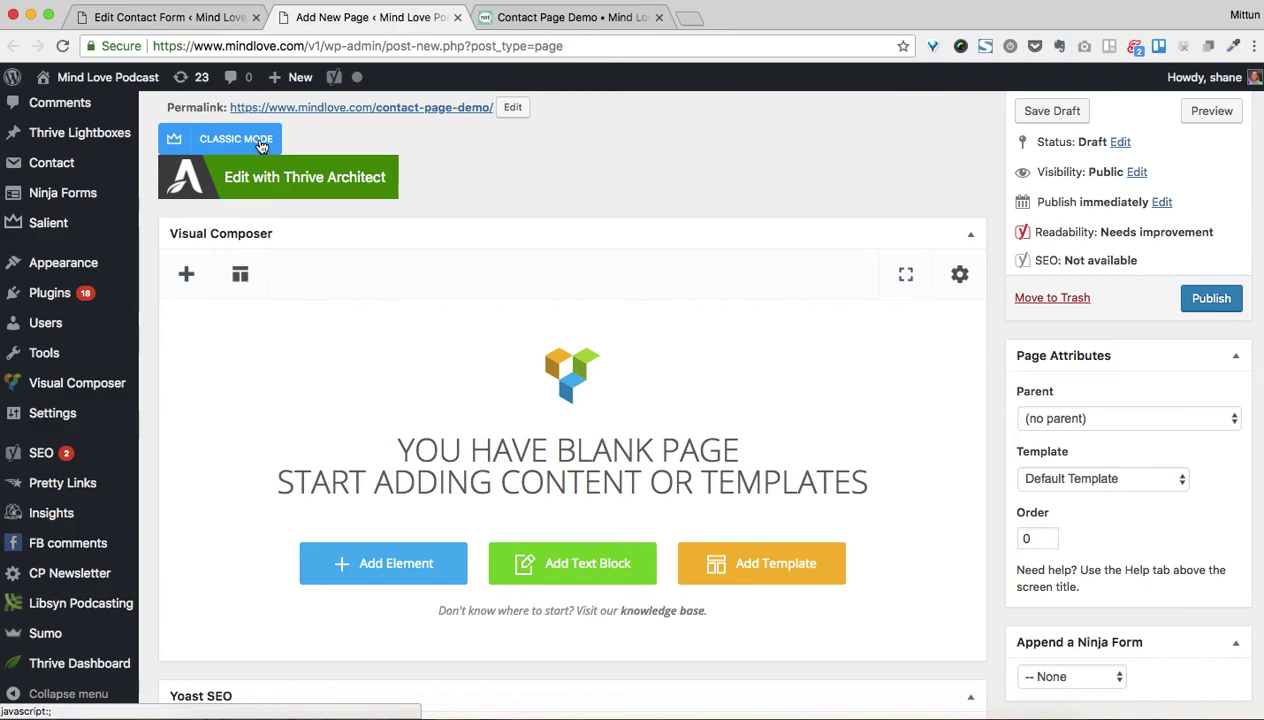
# Insert the 'Minimal Header With CTA' layout from Visual Composer's Call To Action templates
pyautogui.click(241, 277)
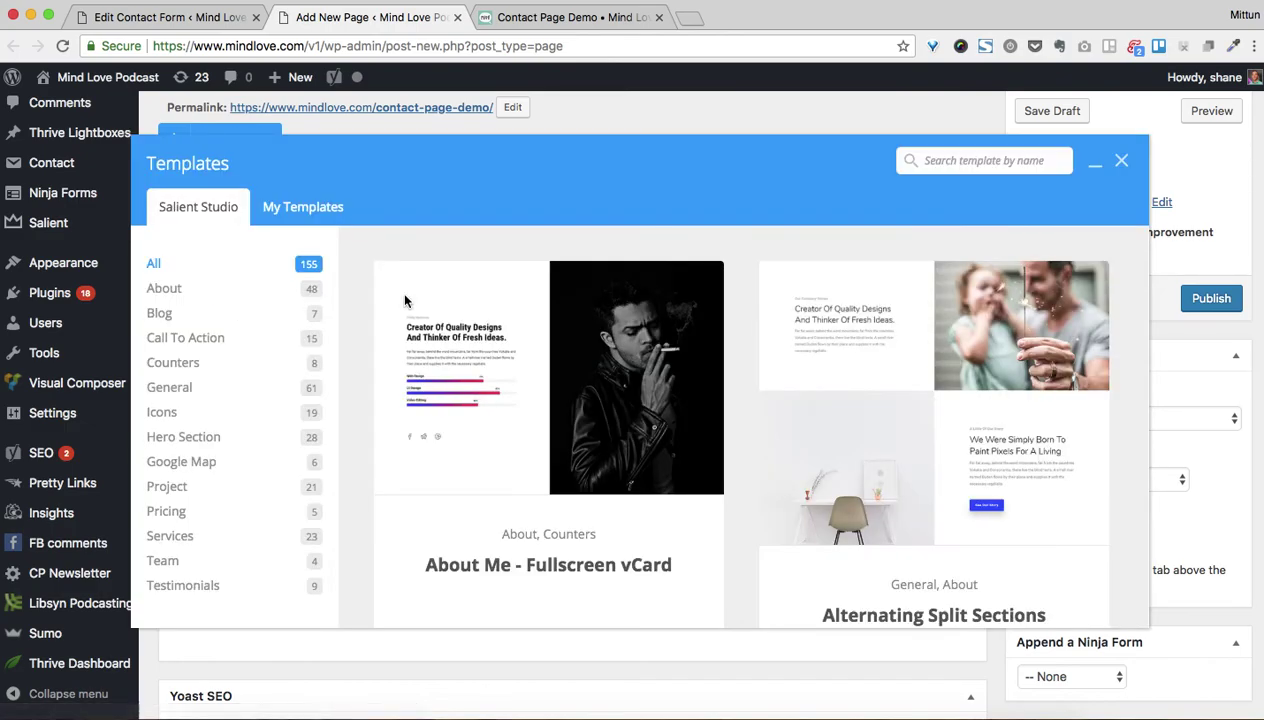
pyautogui.click(216, 294)
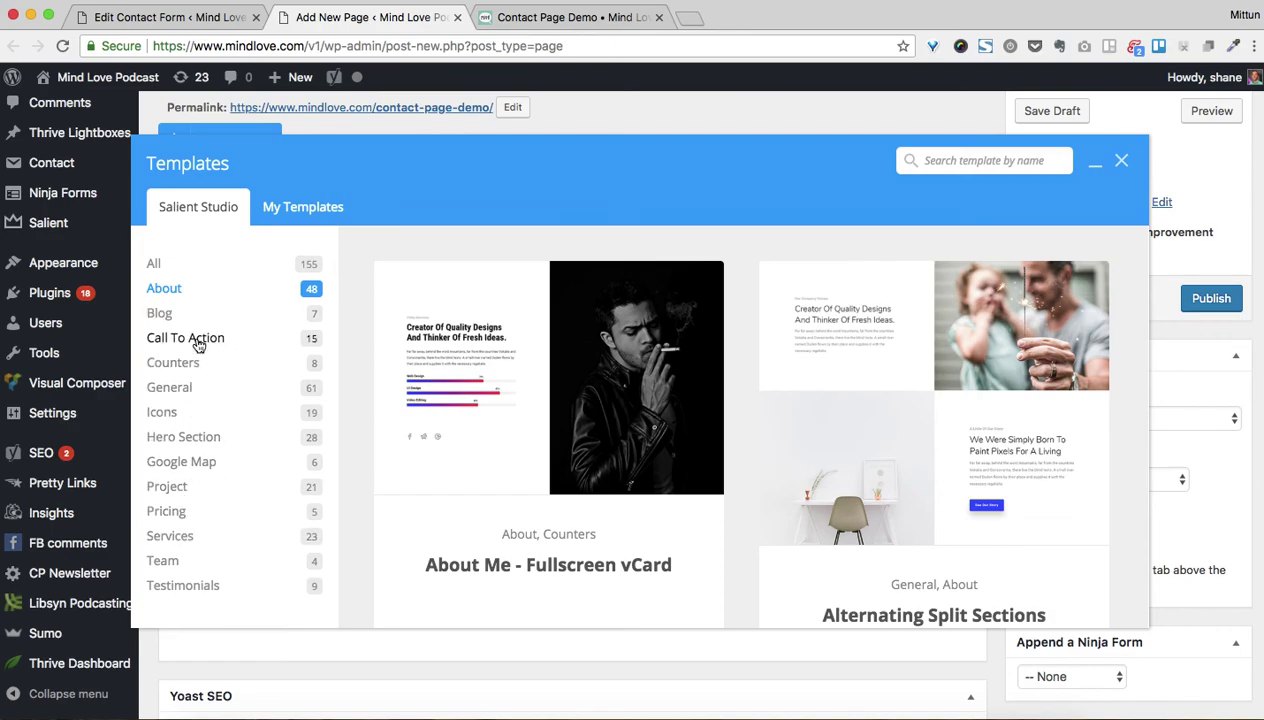
pyautogui.scroll(-2, 199, 343)
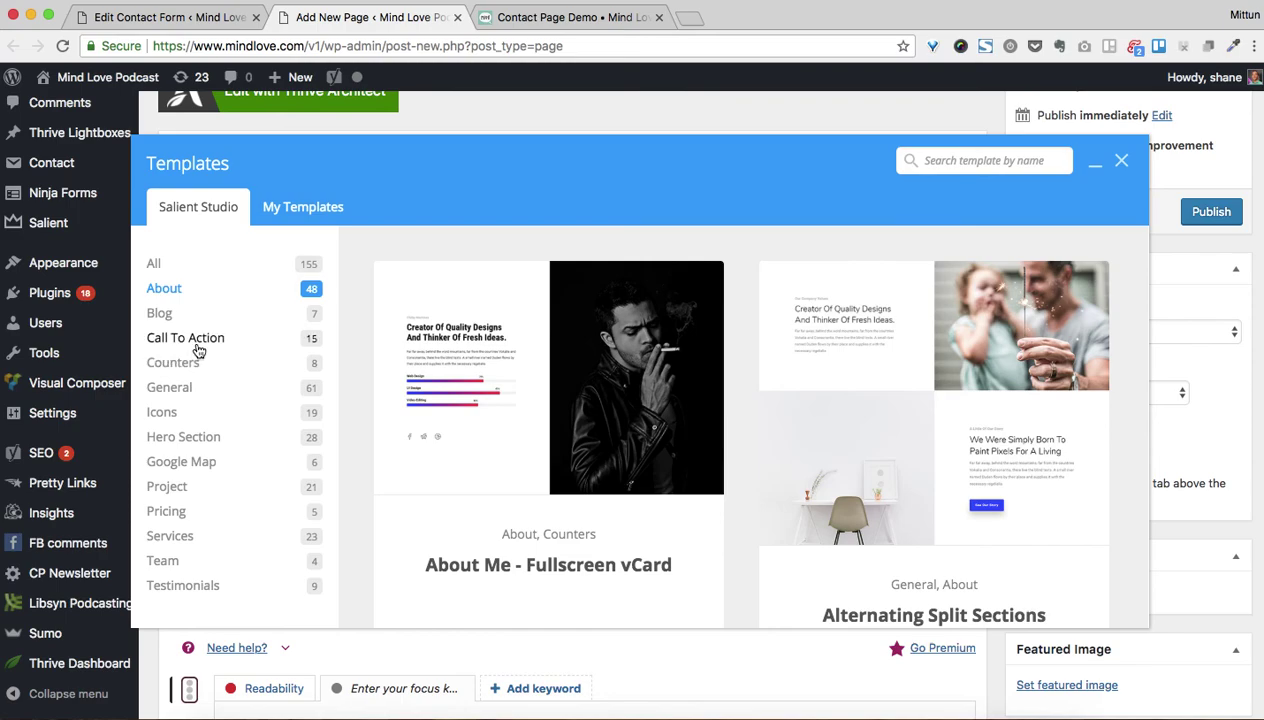
pyautogui.click(198, 345)
pyautogui.scroll(-5, 621, 434)
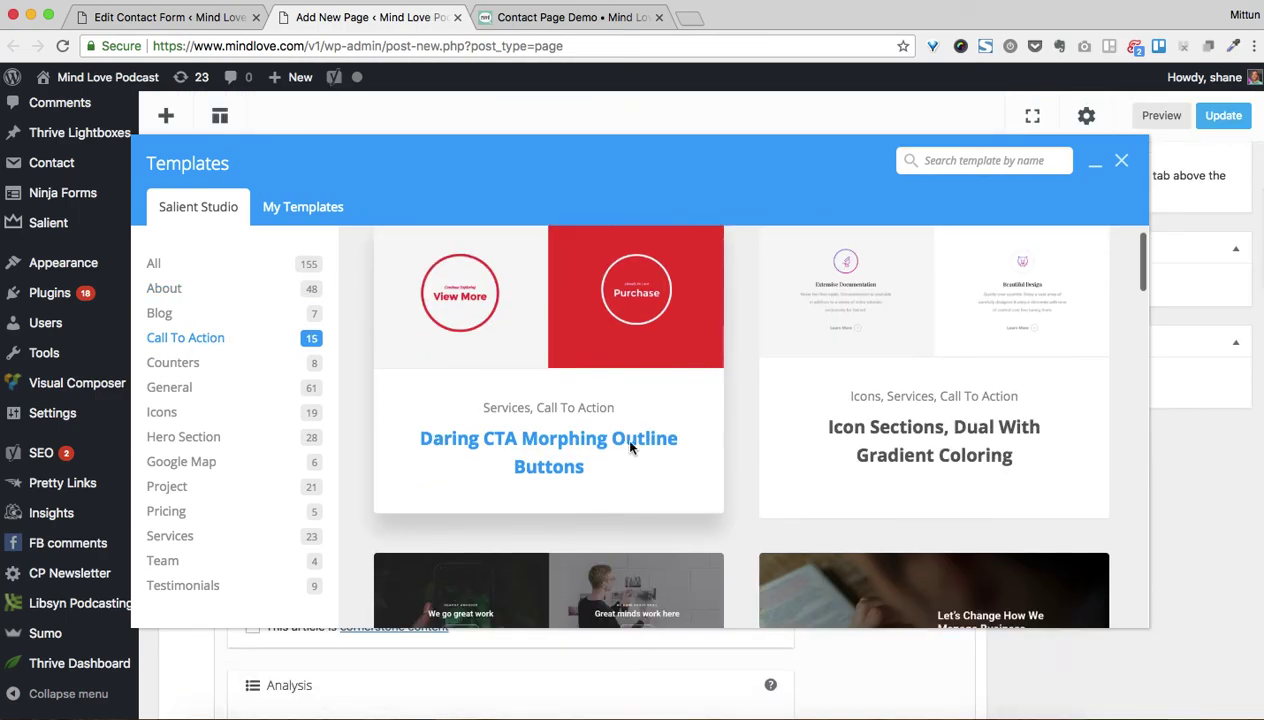
pyautogui.scroll(-12, 630, 447)
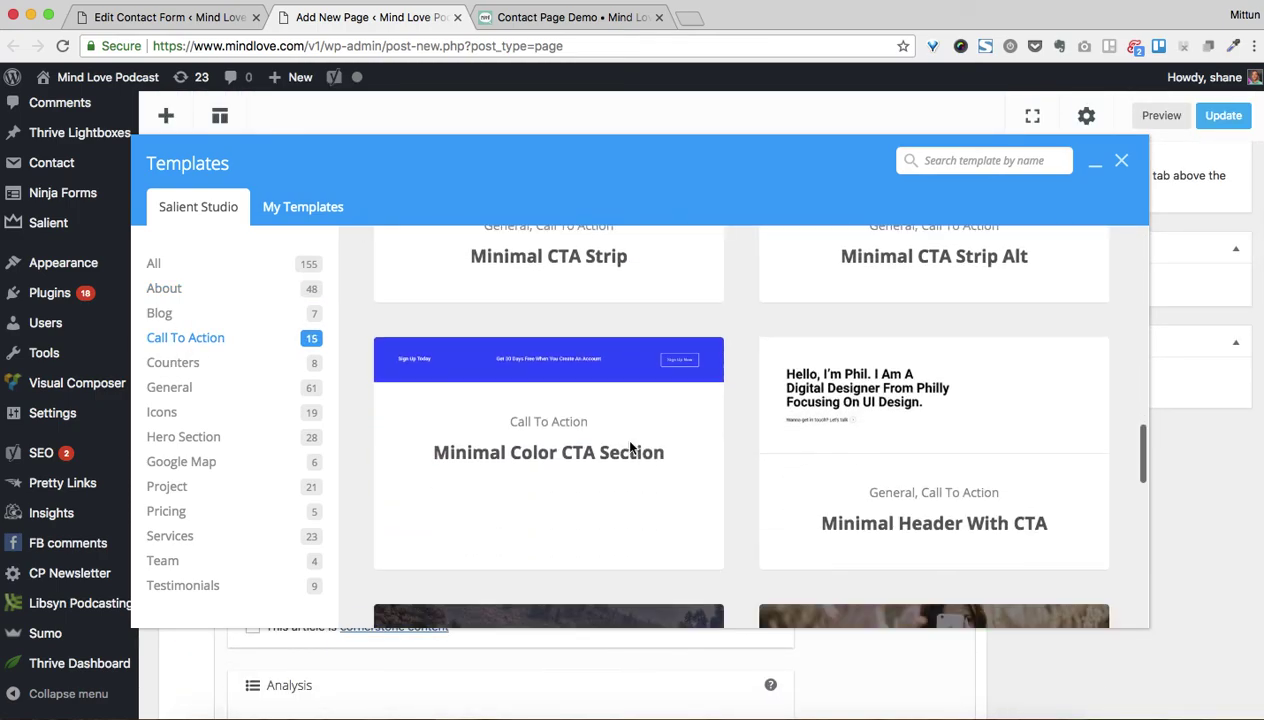
pyautogui.scroll(-4, 630, 447)
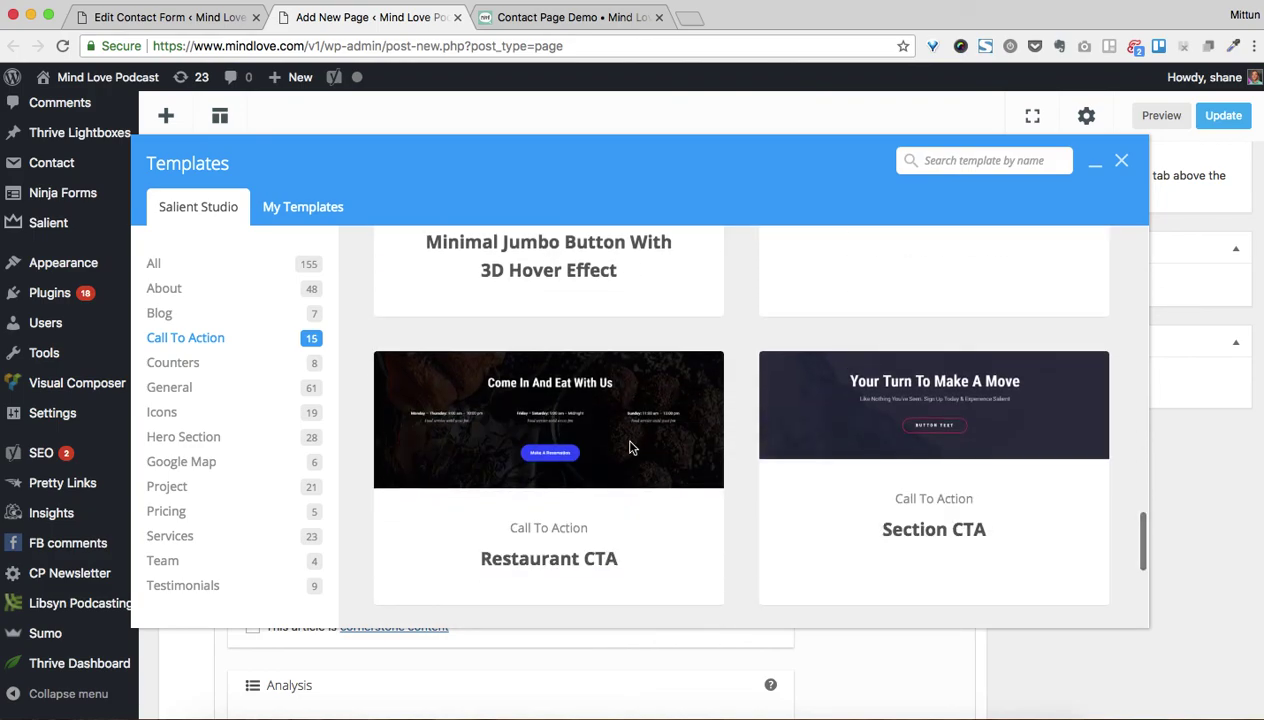
pyautogui.scroll(-3, 630, 447)
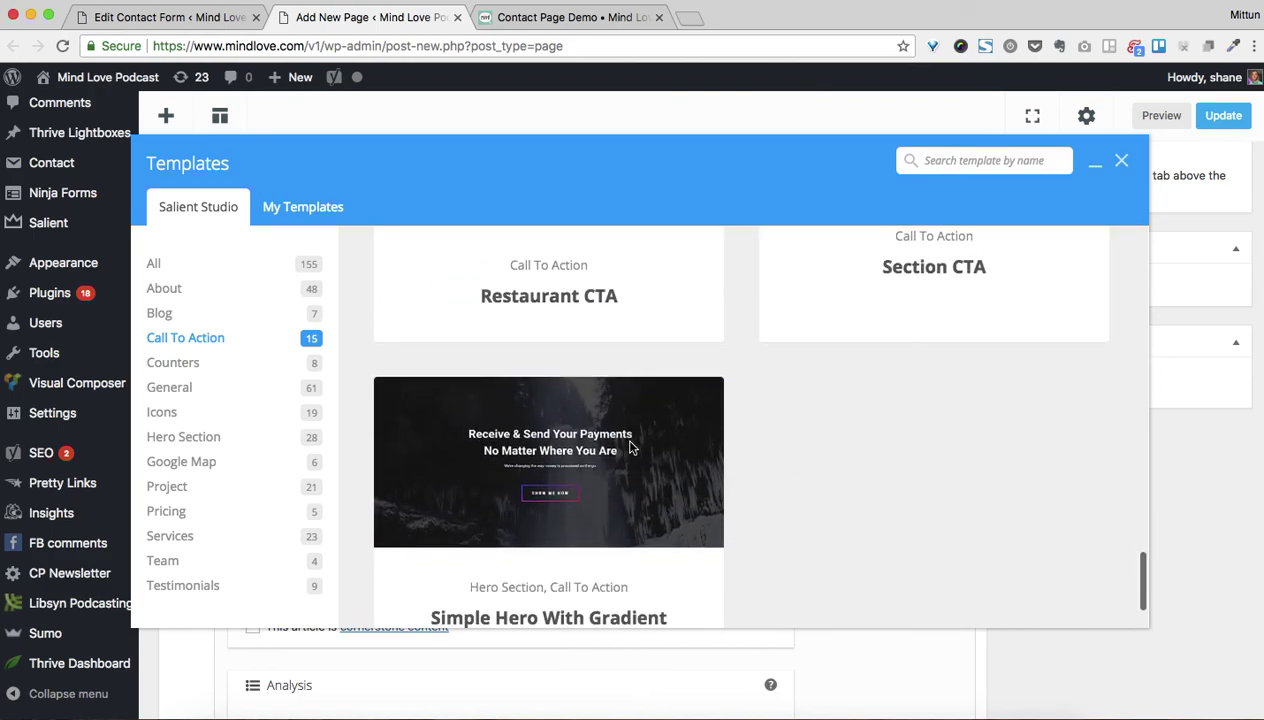
pyautogui.scroll(-2, 630, 447)
pyautogui.scroll(15, 630, 447)
pyautogui.scroll(4, 630, 447)
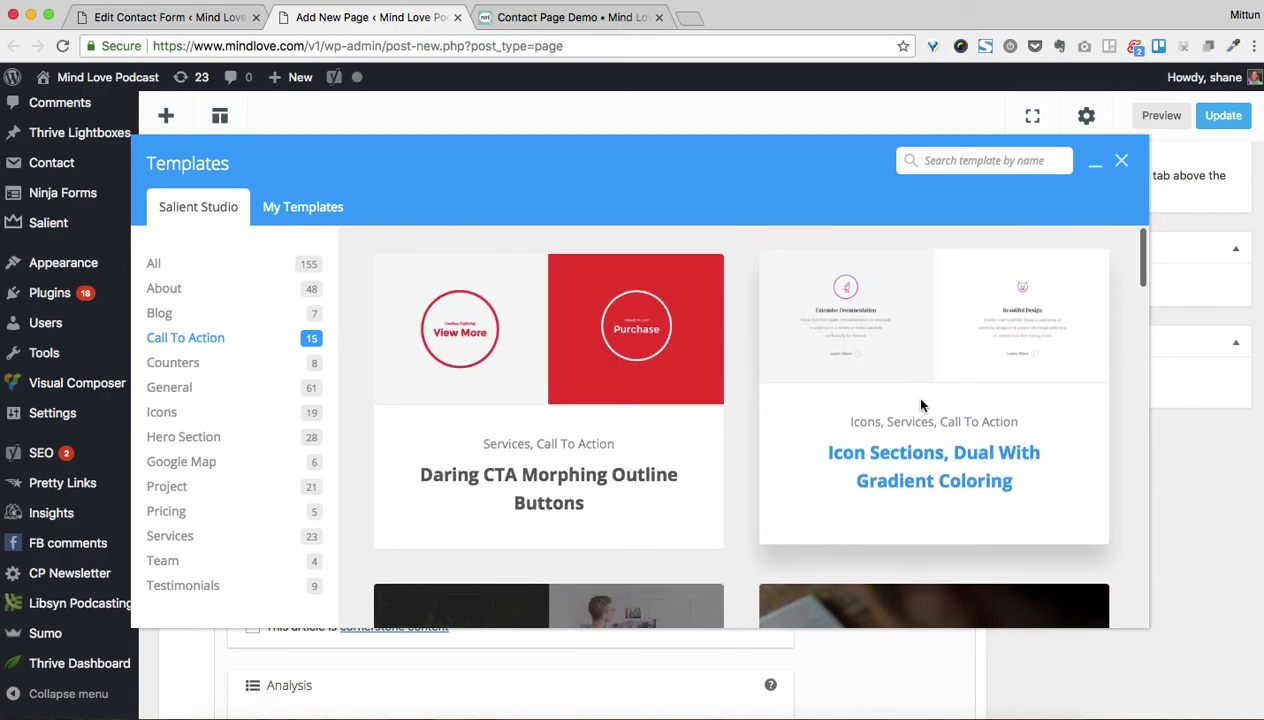
pyautogui.scroll(-7, 921, 404)
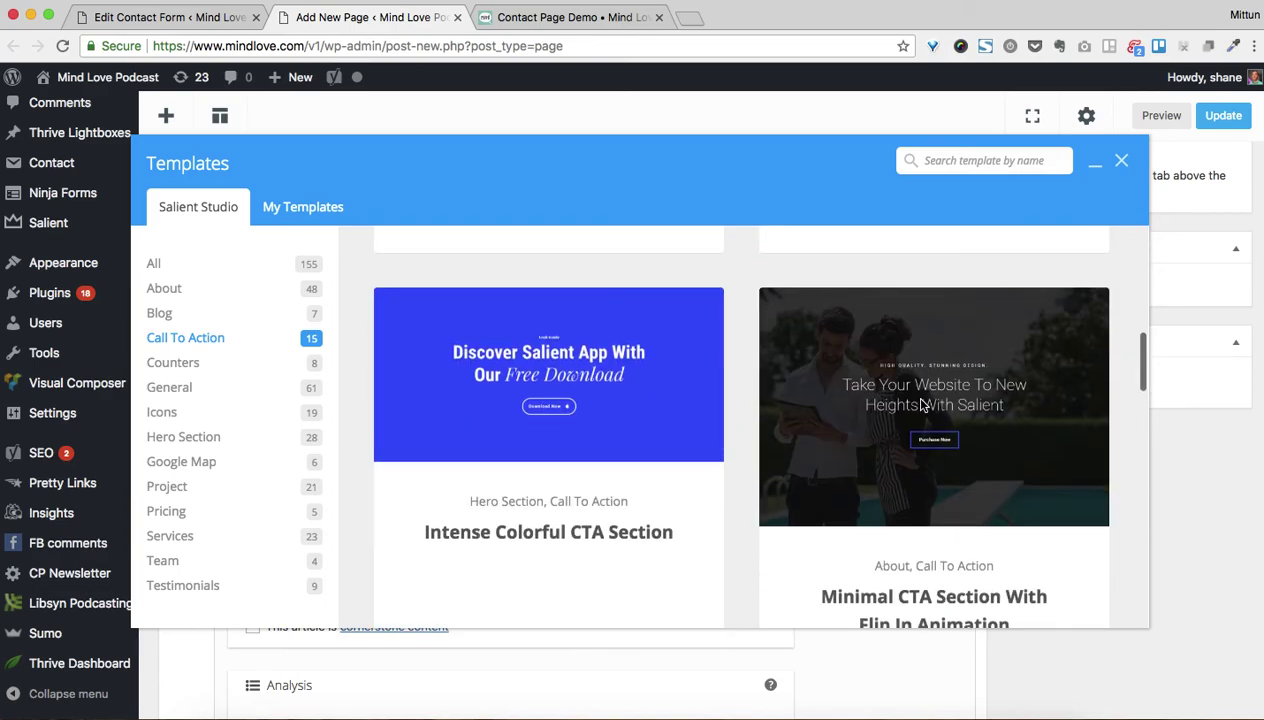
pyautogui.scroll(-7, 921, 404)
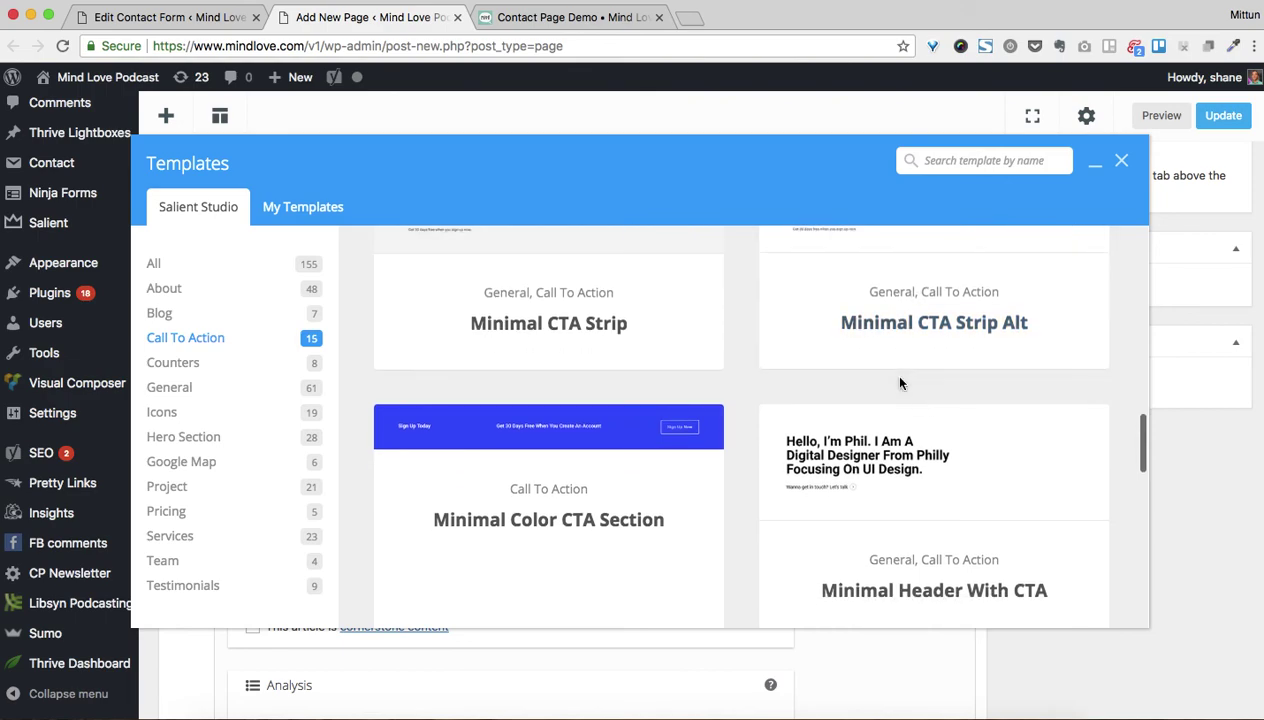
pyautogui.scroll(-3, 900, 383)
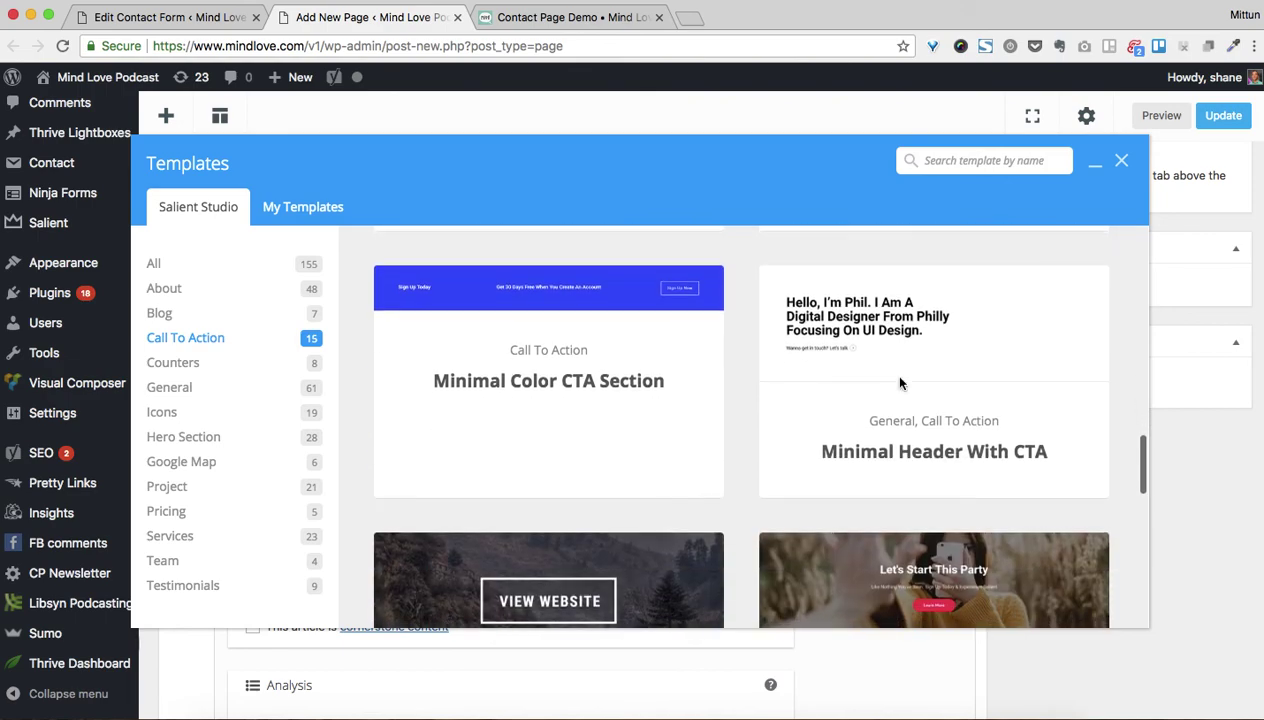
pyautogui.click(927, 453)
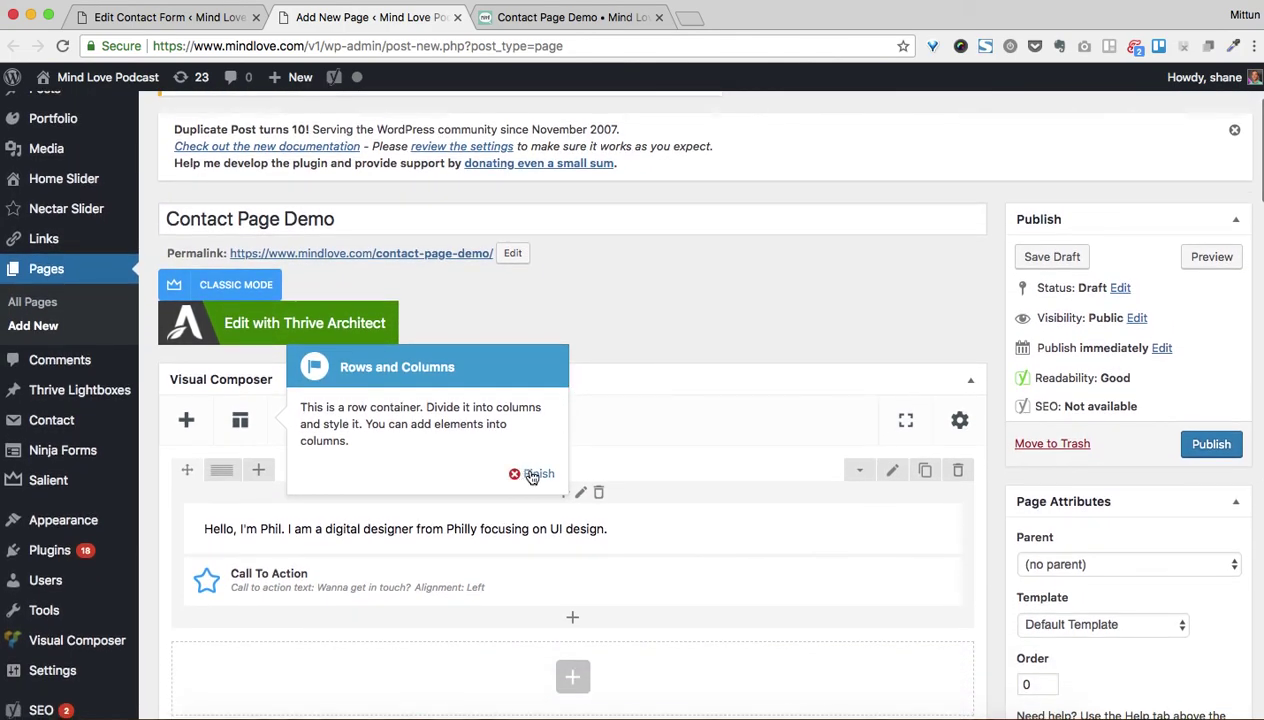
# Add a Text Block whose content is the pasted form 7319 shortcode, and save it
pyautogui.click(532, 475)
pyautogui.scroll(-2, 585, 485)
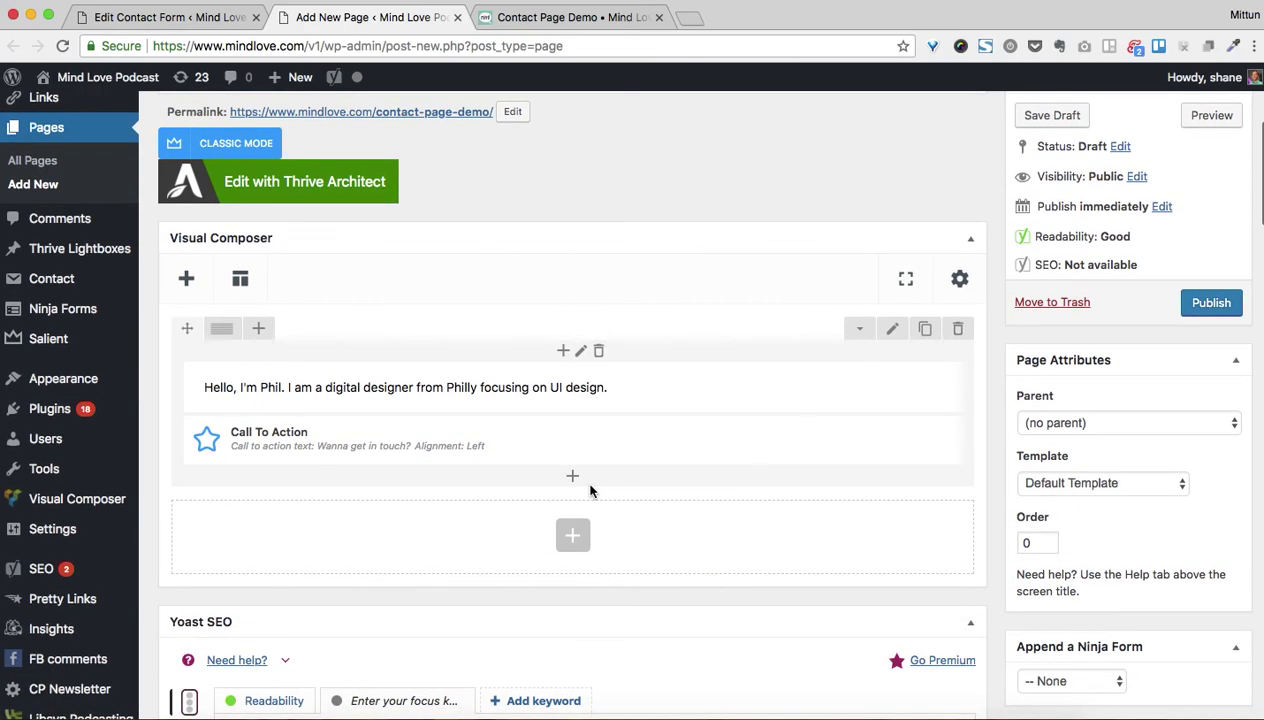
pyautogui.click(572, 477)
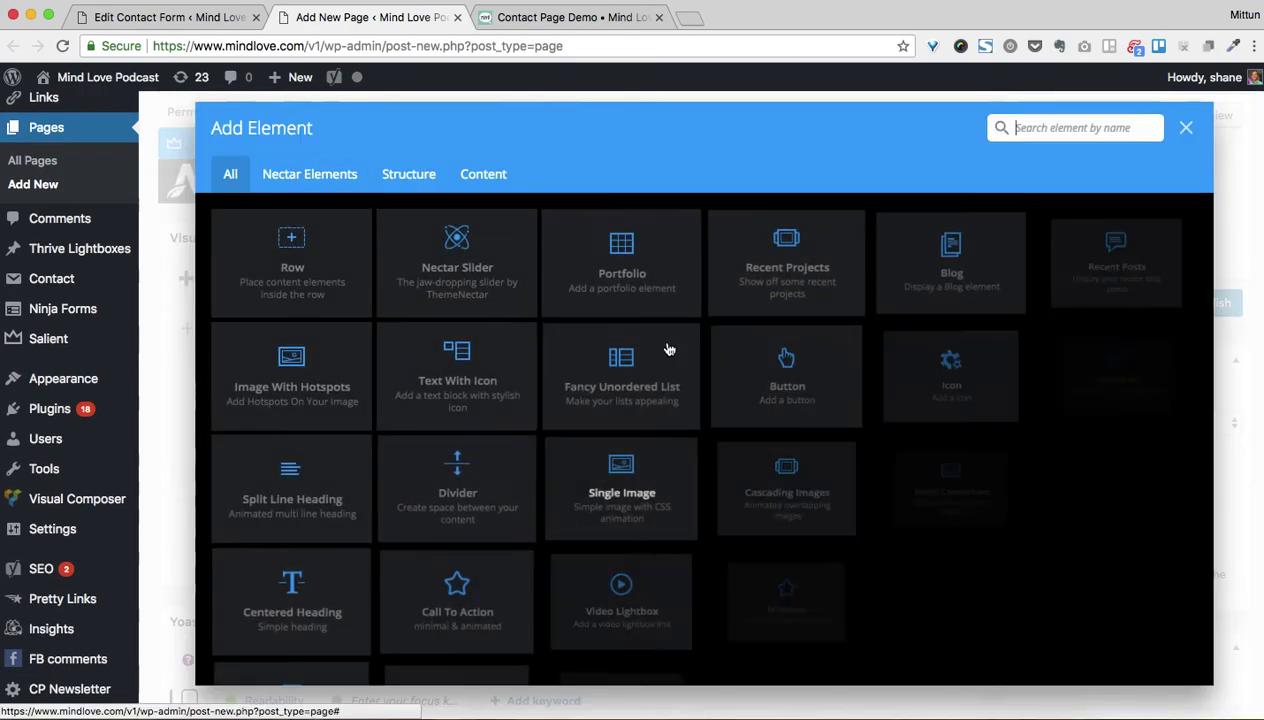
pyautogui.write('text')
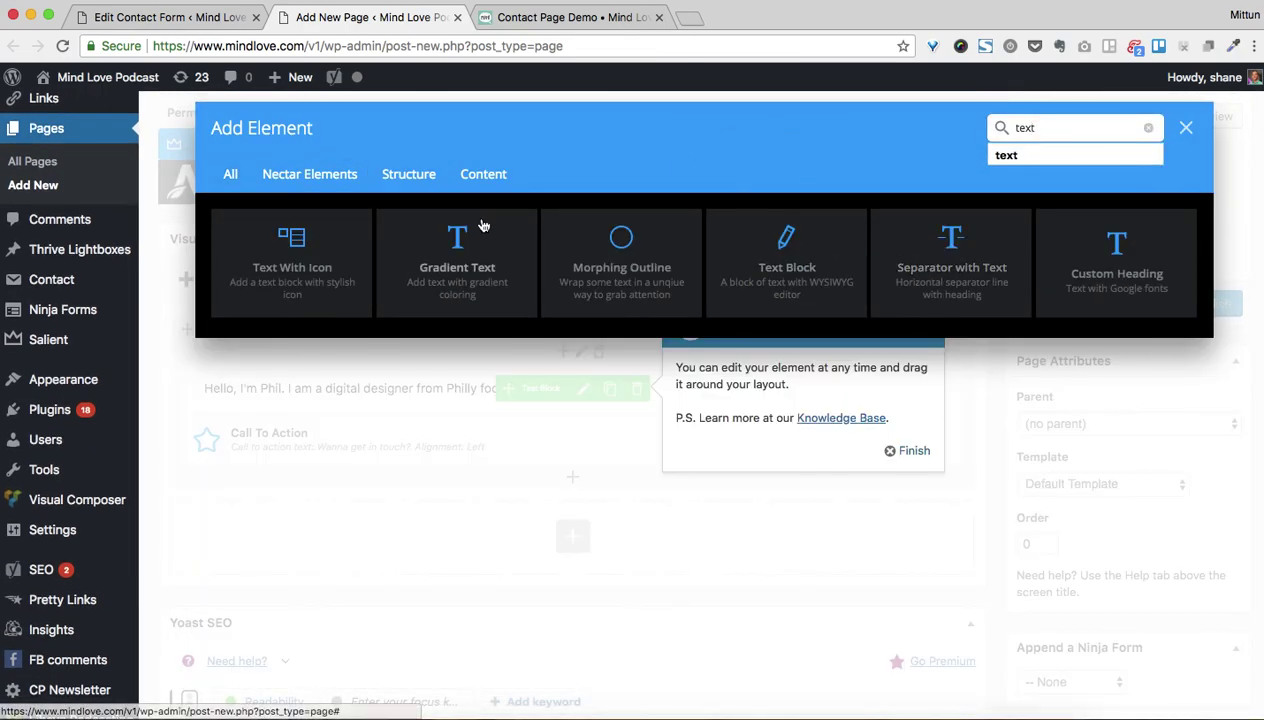
pyautogui.click(745, 260)
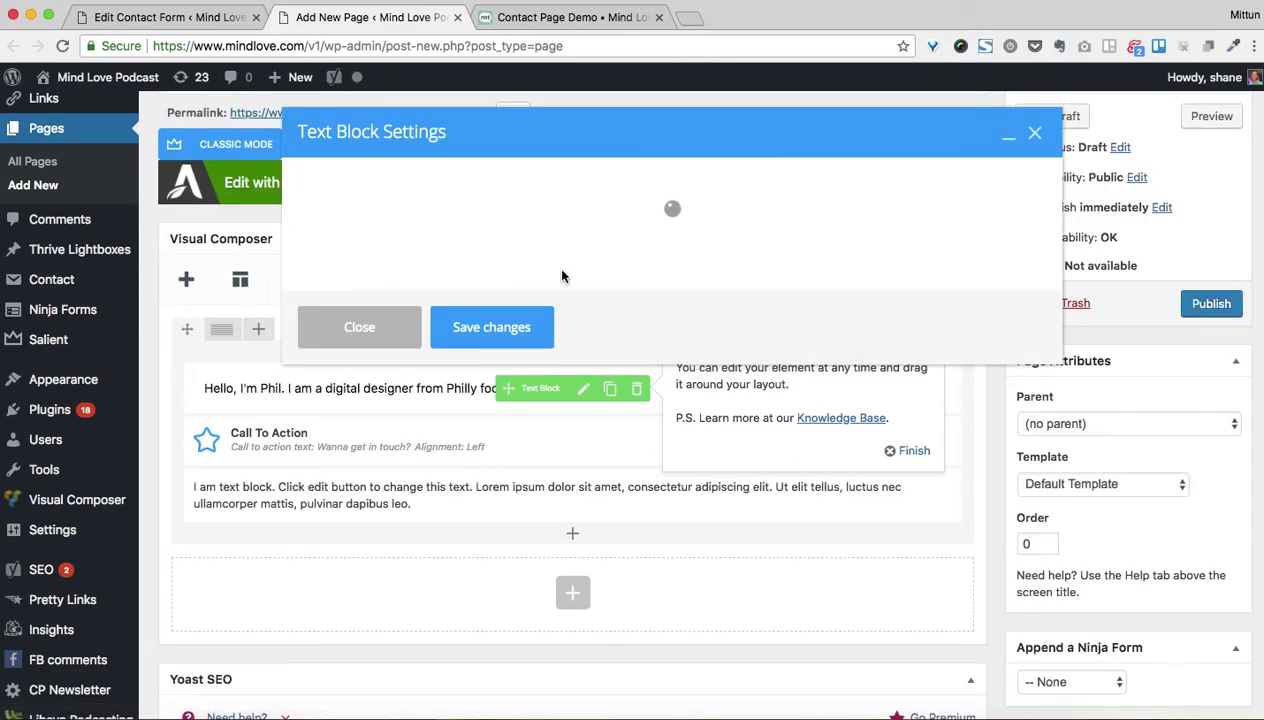
pyautogui.tripleClick(449, 368)
pyautogui.write('[contact-form-7 id="7319" title="New Contact Form for Contact Page - 6-22-2018"]')
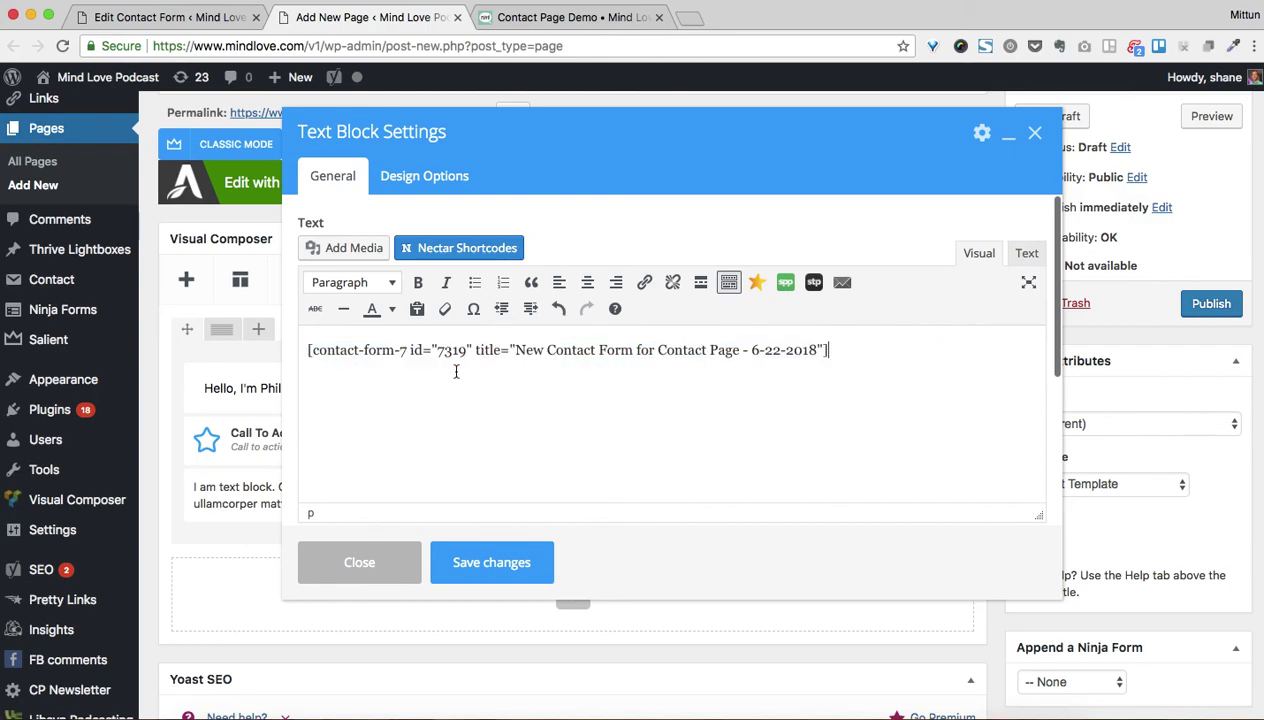
pyautogui.click(505, 566)
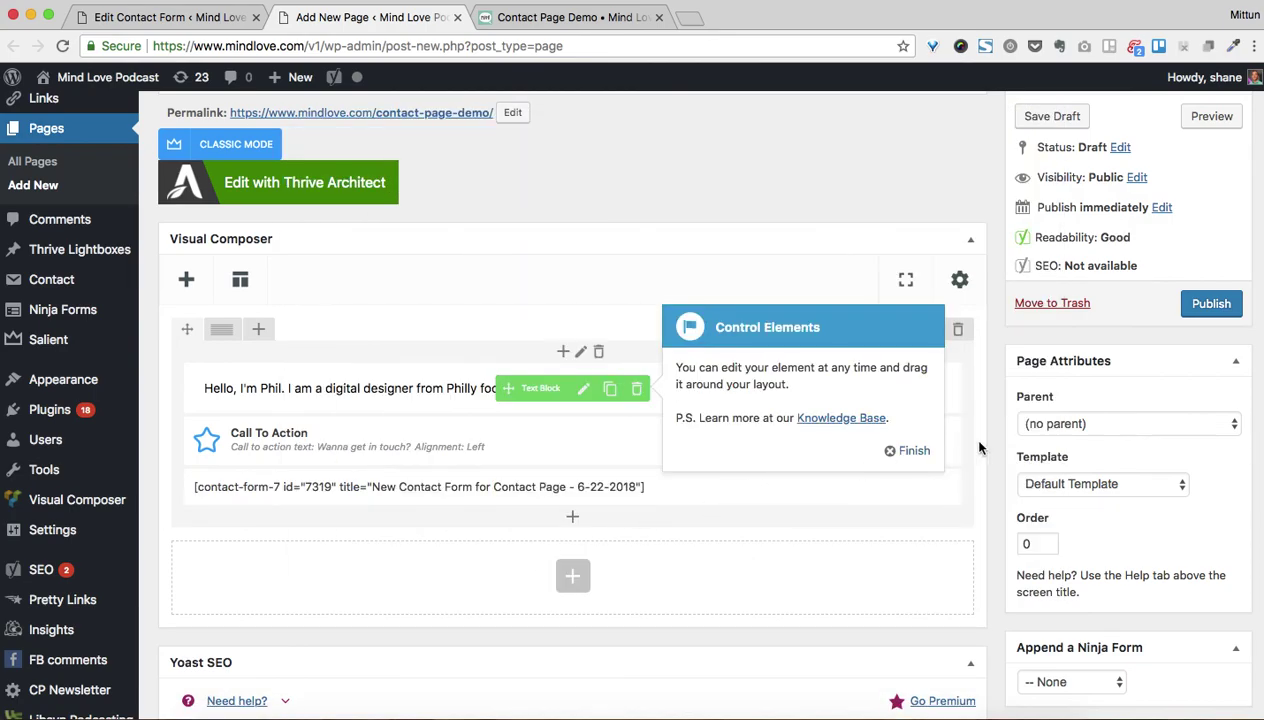
pyautogui.click(910, 448)
# Preview the Contact Page Demo draft showing the greeting header and contact form
pyautogui.click(1211, 116)
pyautogui.click(567, 16)
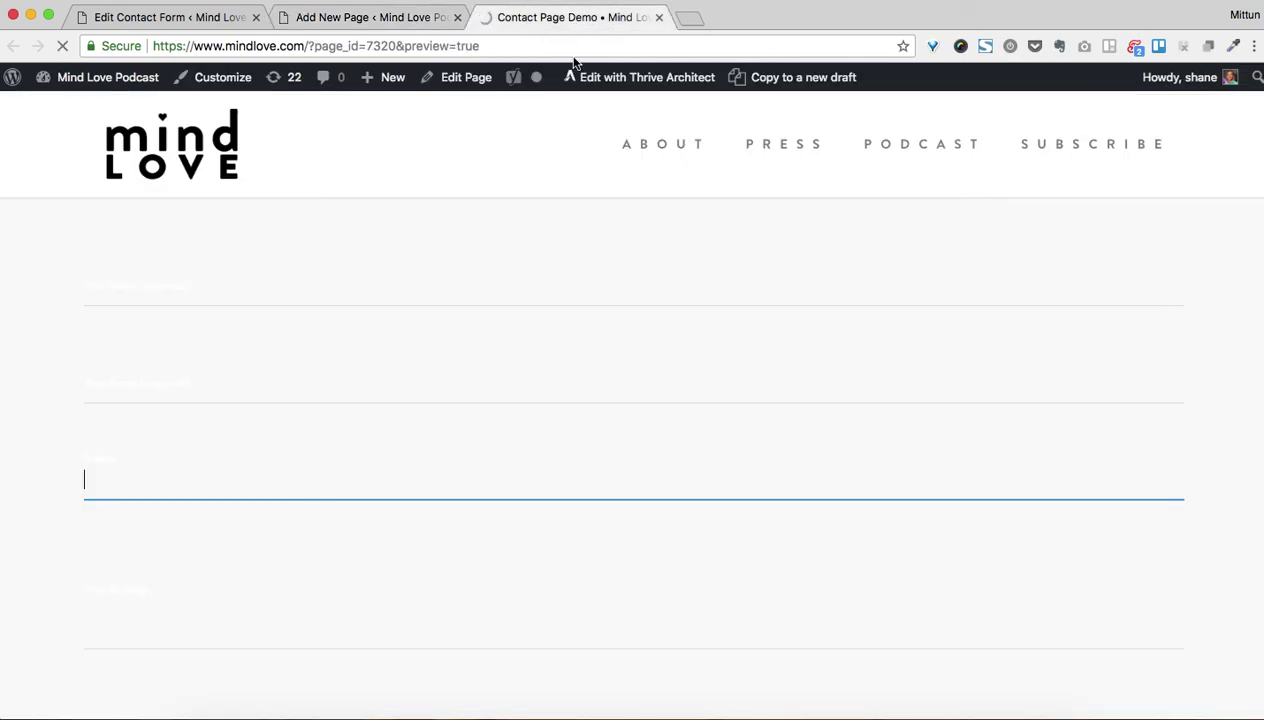
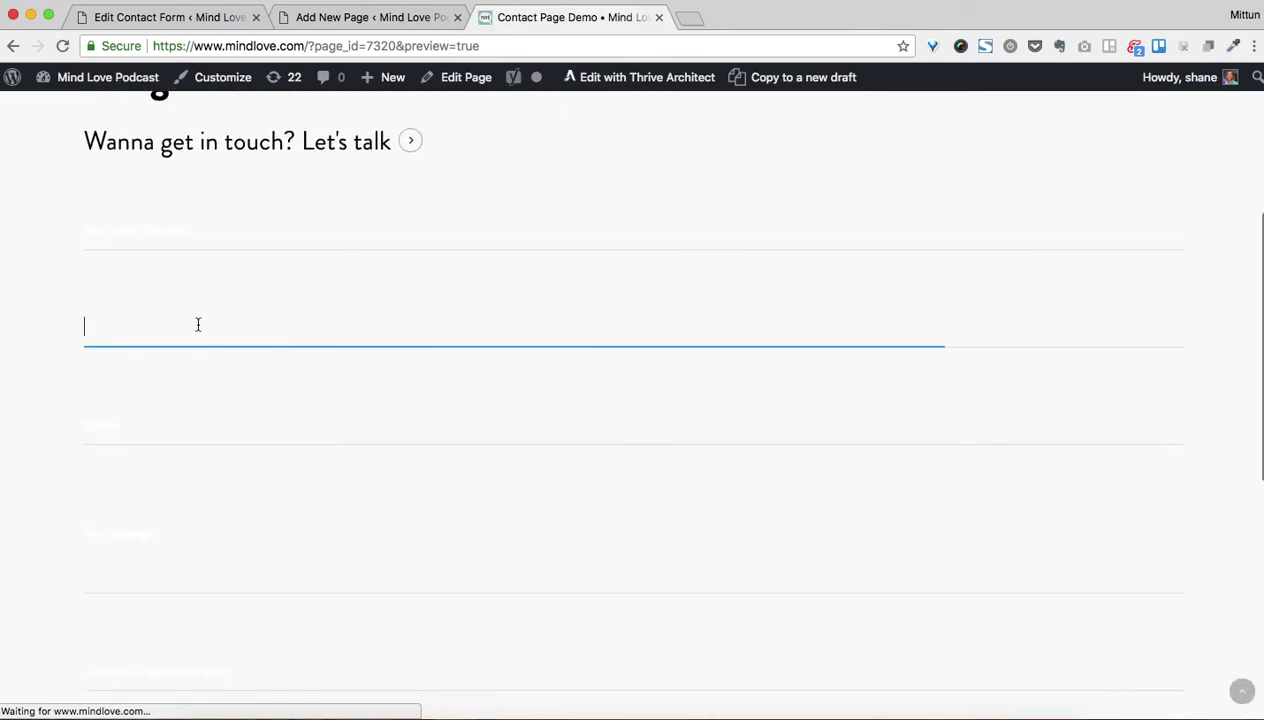
# Try the previewed form's name field, then go back to the Add New Page editor tab
pyautogui.click(161, 238)
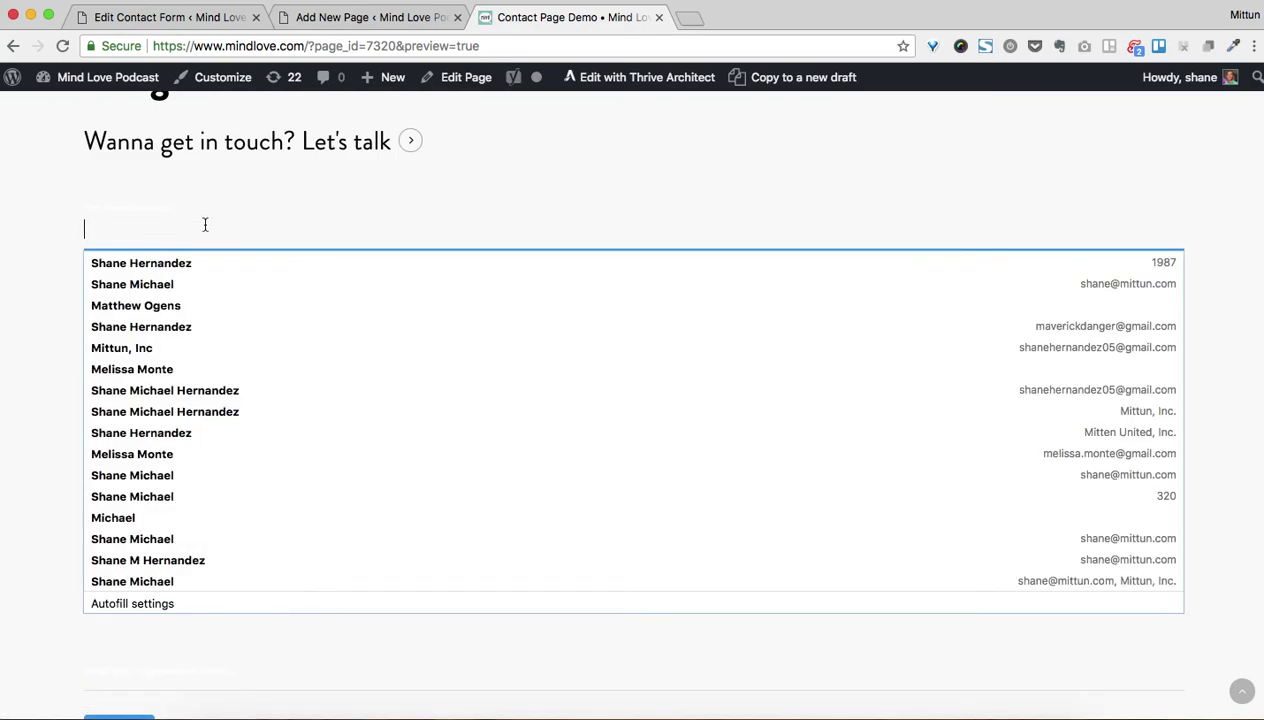
pyautogui.click(404, 14)
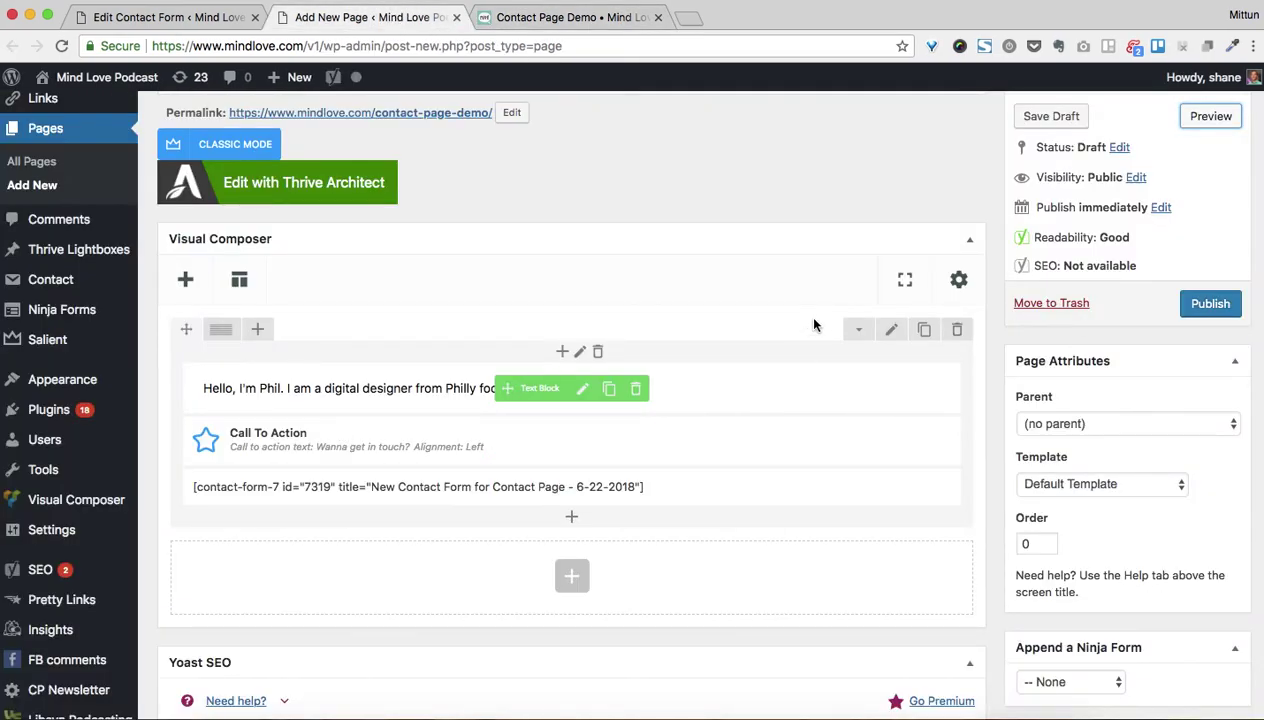
# Inspect the contact section's Row Settings and close them without changes
pyautogui.click(891, 331)
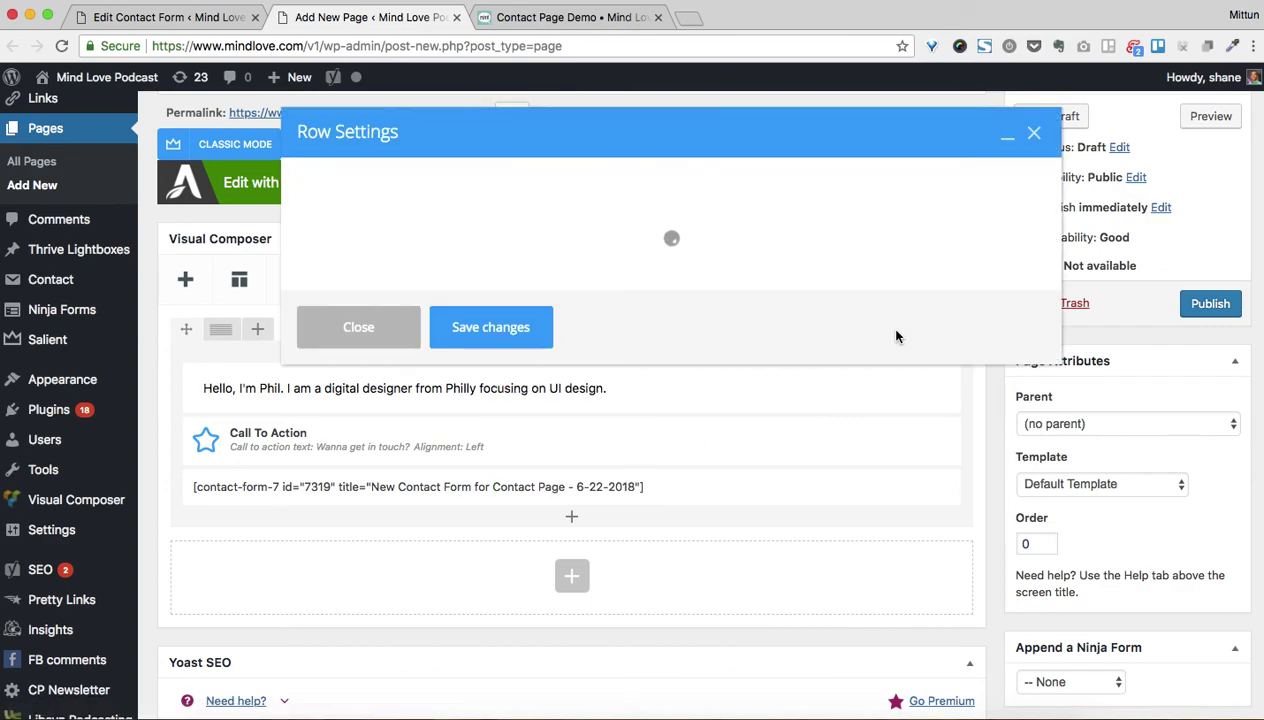
pyautogui.scroll(-6, 465, 340)
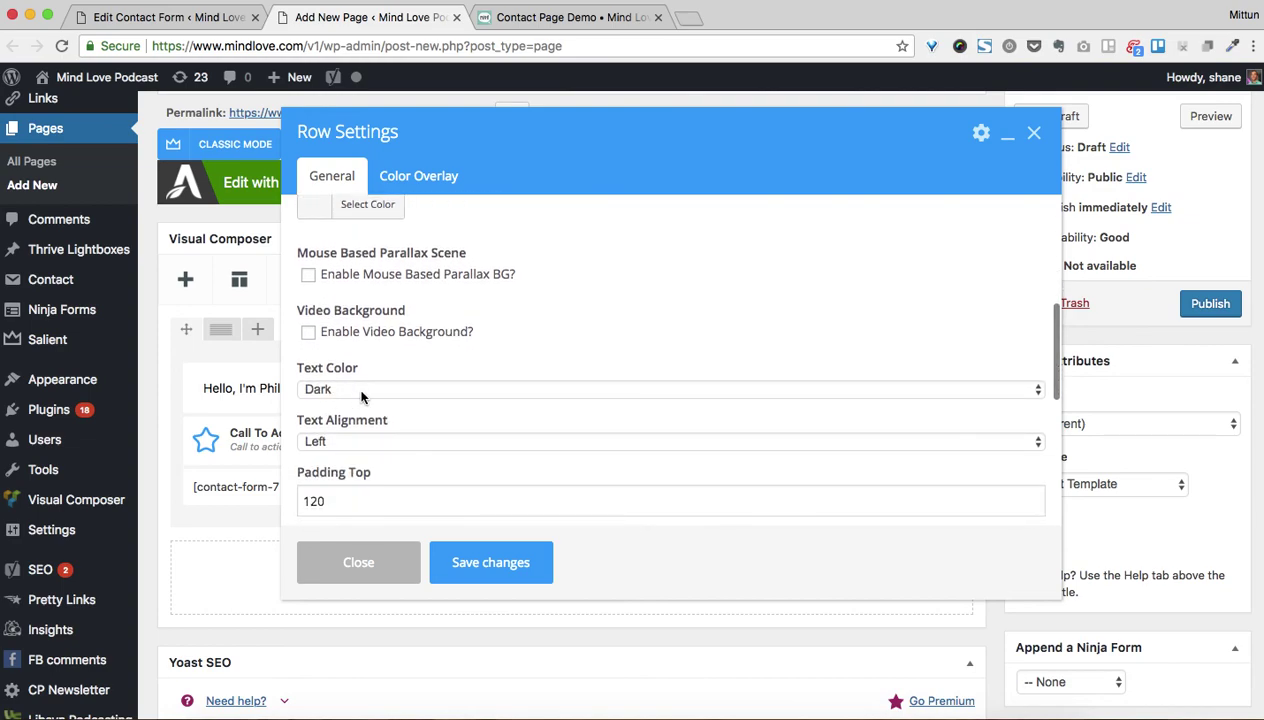
pyautogui.scroll(-5, 380, 384)
pyautogui.click(389, 558)
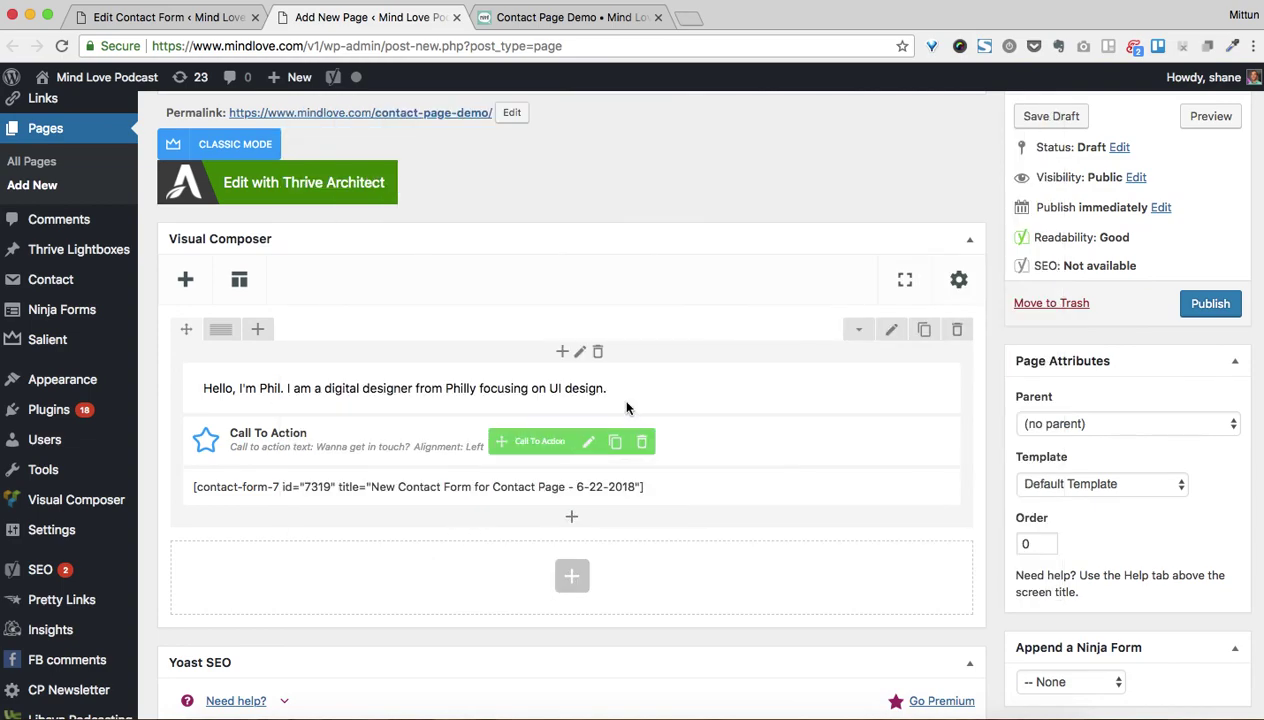
# Check the column's Font Color, save the Column Settings, and preview the draft page
pyautogui.click(581, 352)
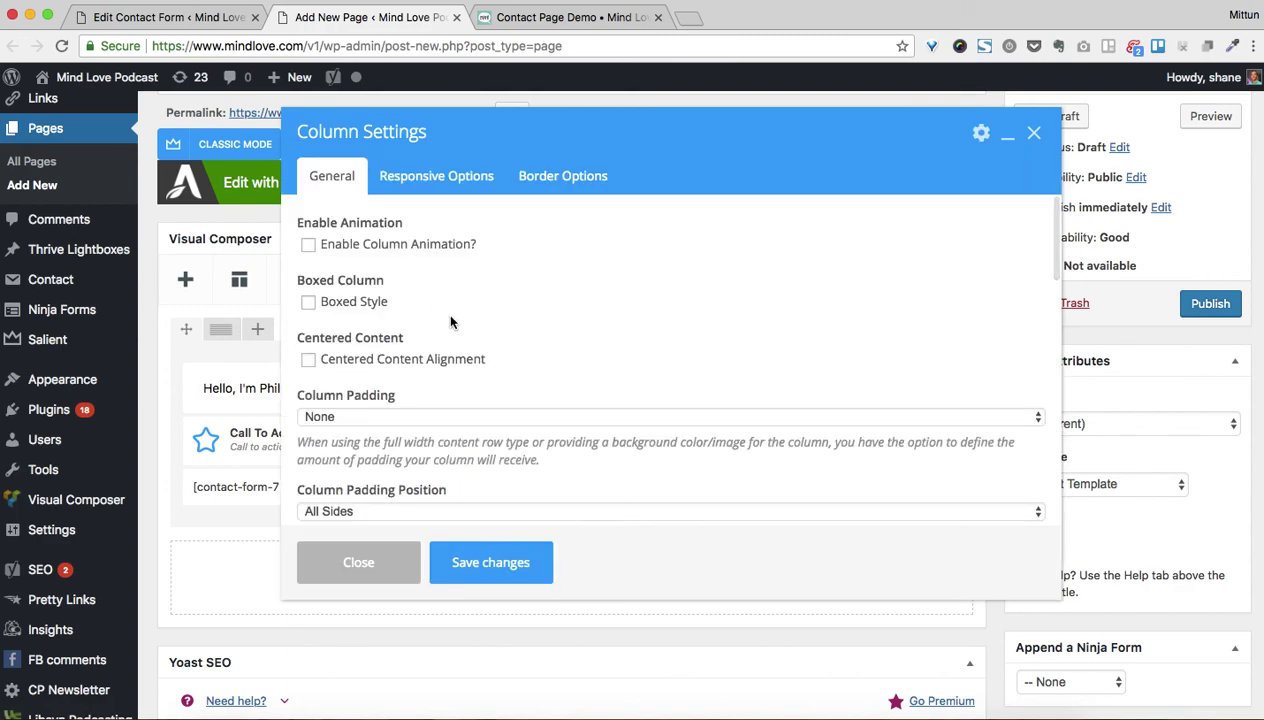
pyautogui.scroll(-10, 450, 320)
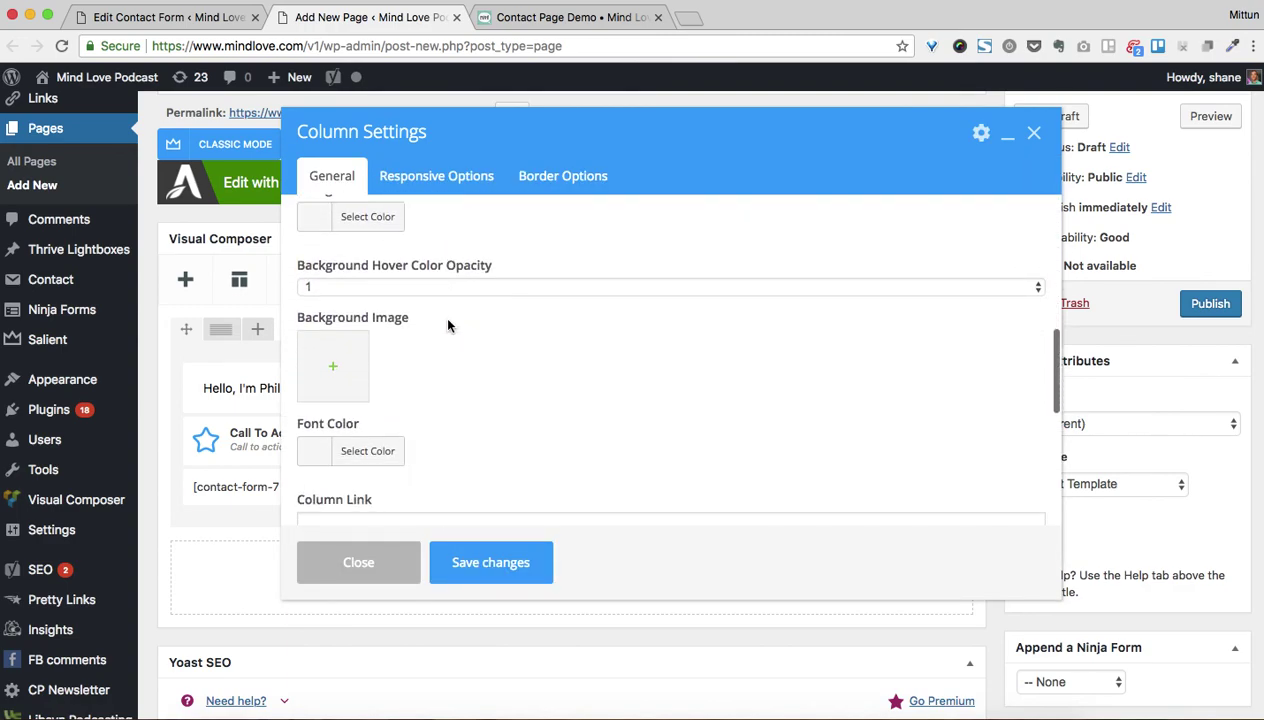
pyautogui.scroll(-3, 447, 325)
pyautogui.click(370, 325)
pyautogui.scroll(-4, 291, 525)
pyautogui.click(291, 525)
pyautogui.scroll(-3, 556, 358)
pyautogui.scroll(8, 555, 362)
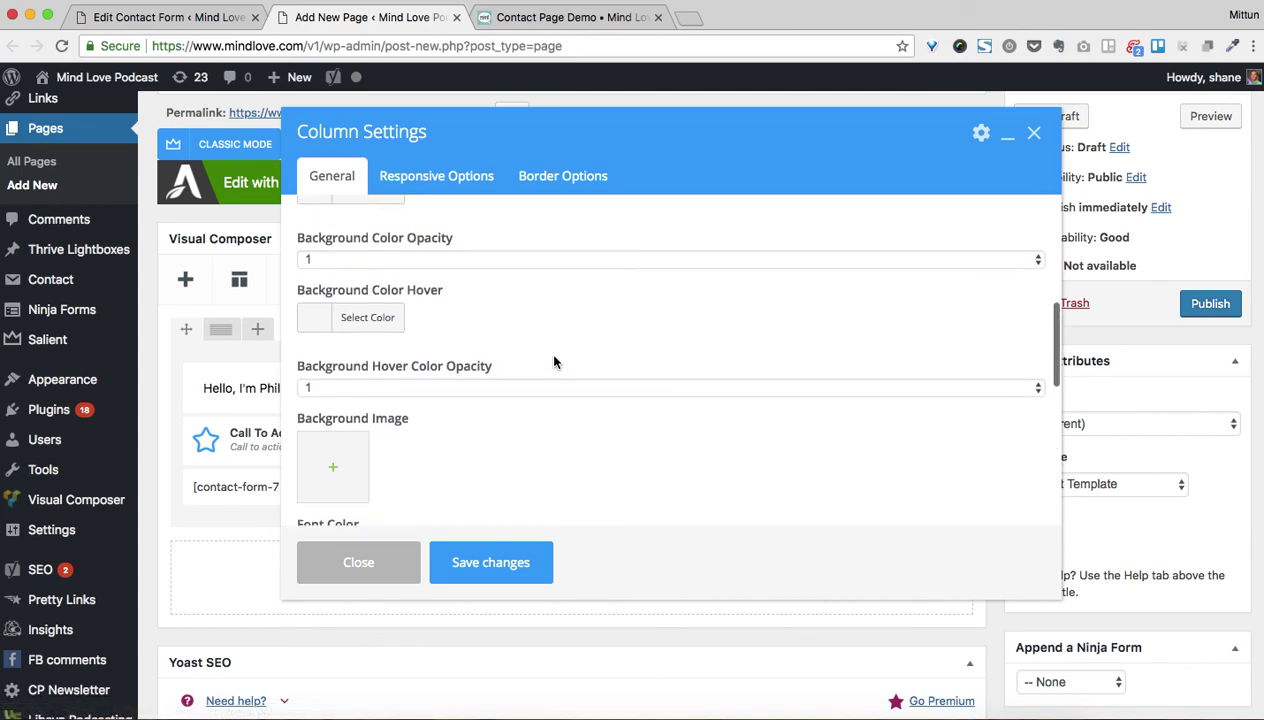
pyautogui.scroll(-4, 555, 362)
pyautogui.click(490, 562)
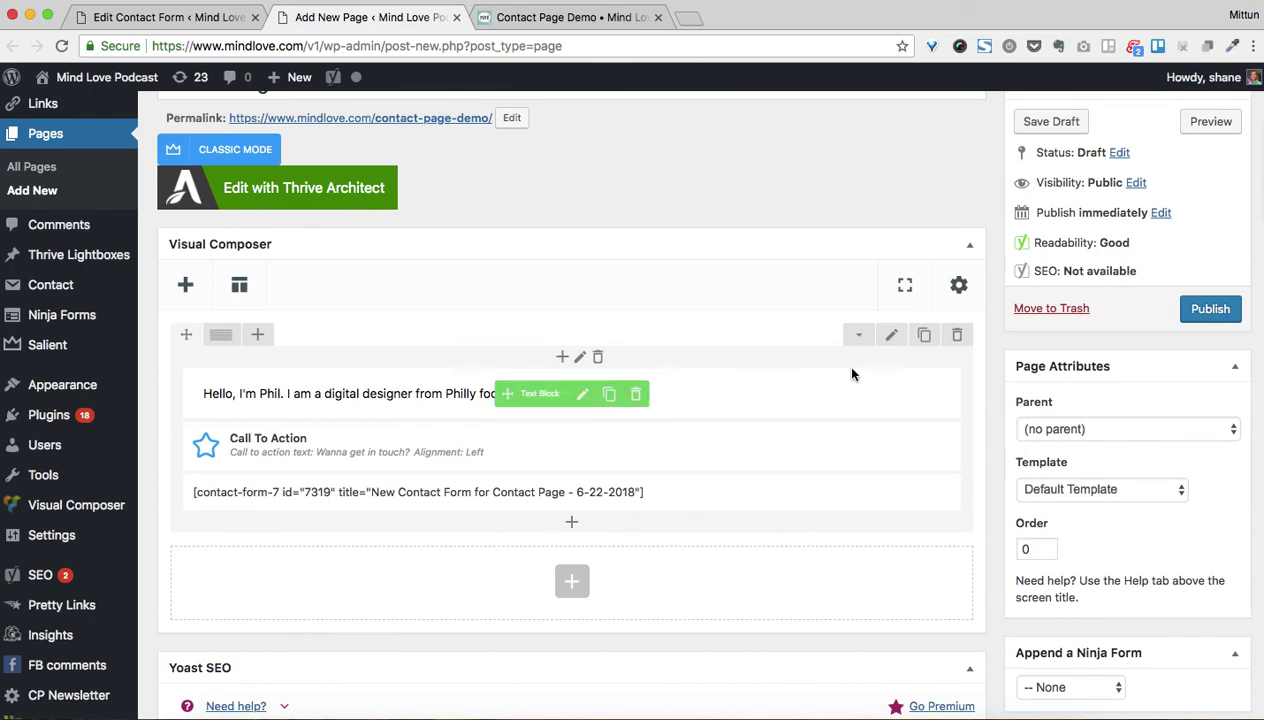
pyautogui.click(1211, 121)
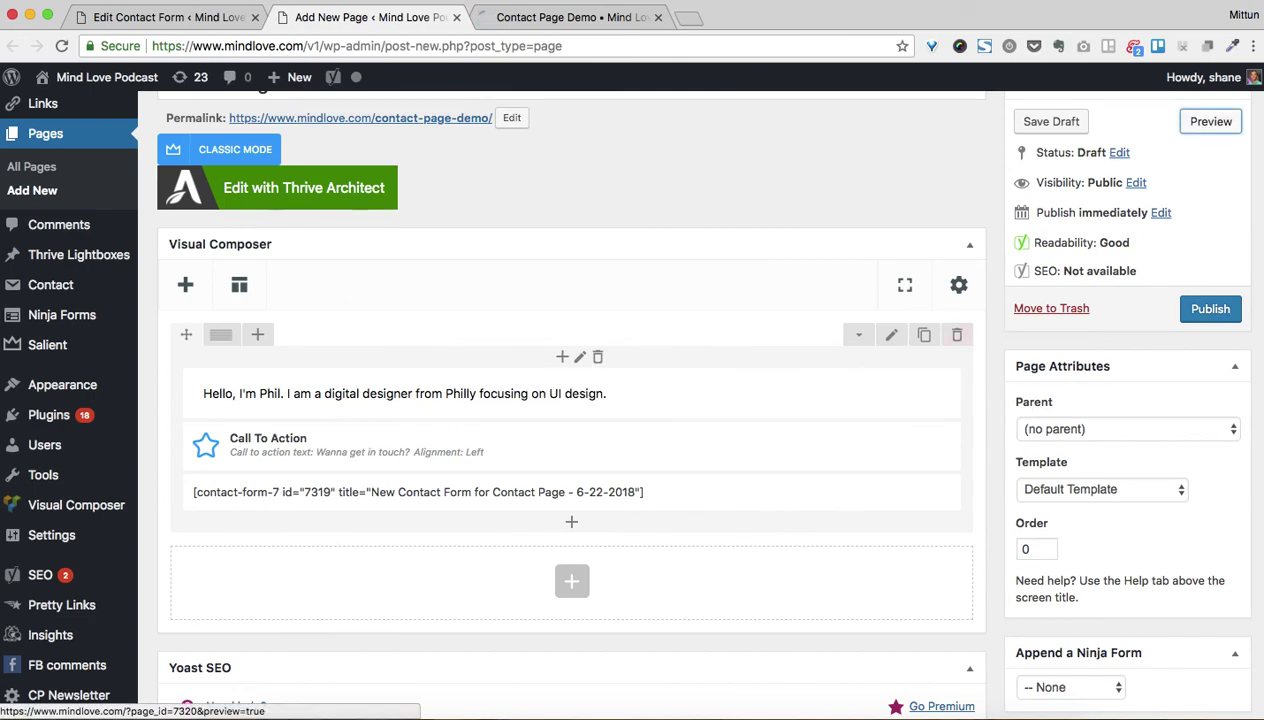
pyautogui.click(508, 16)
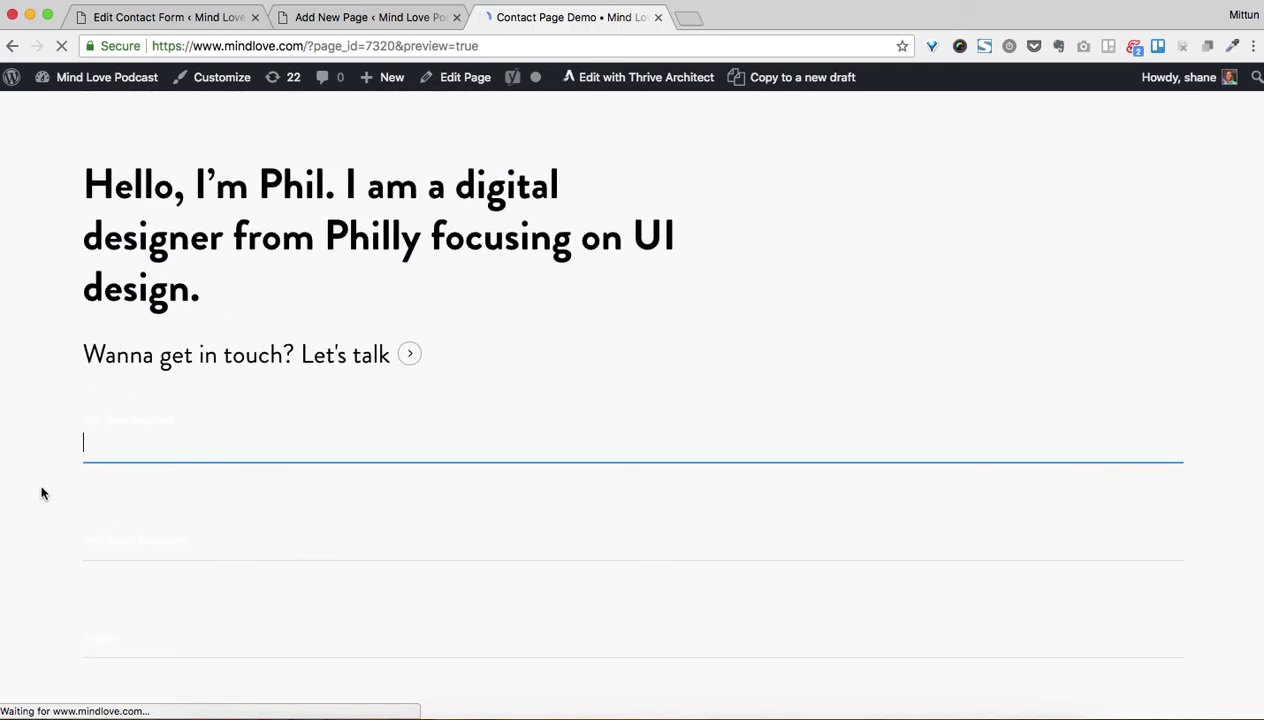
pyautogui.scroll(-2, 488, 451)
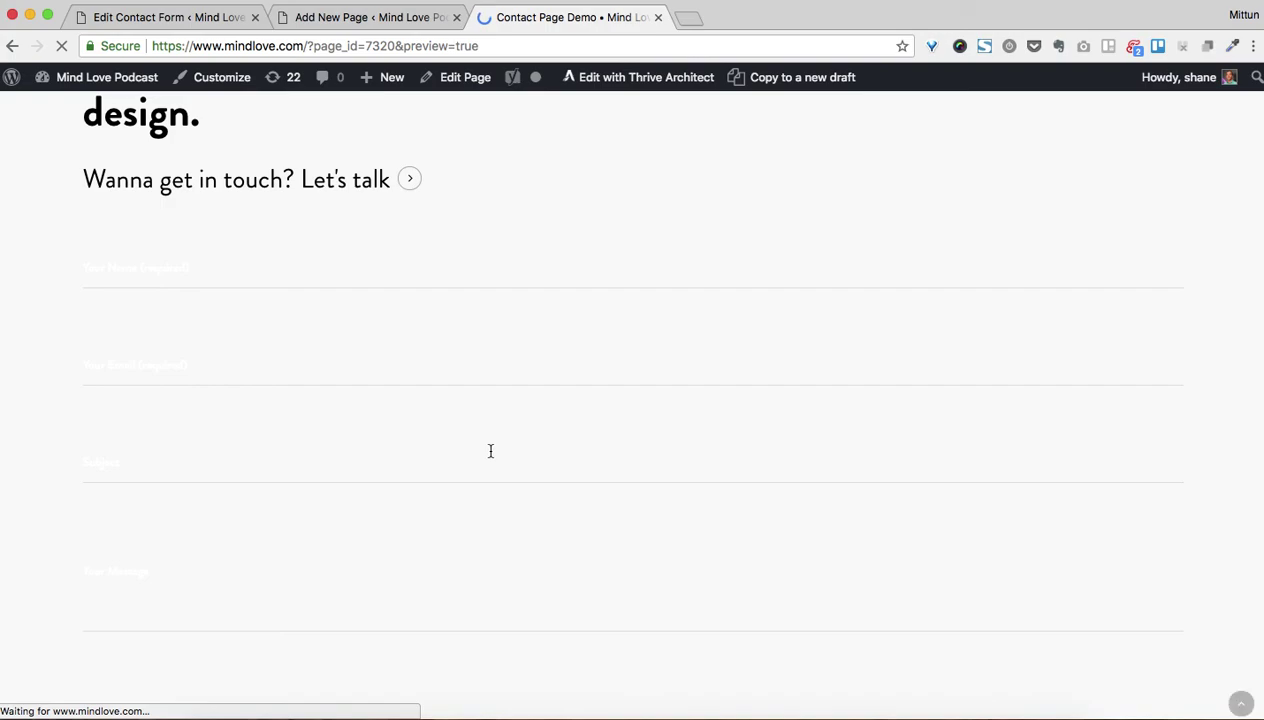
pyautogui.scroll(-4, 490, 451)
pyautogui.click(276, 372)
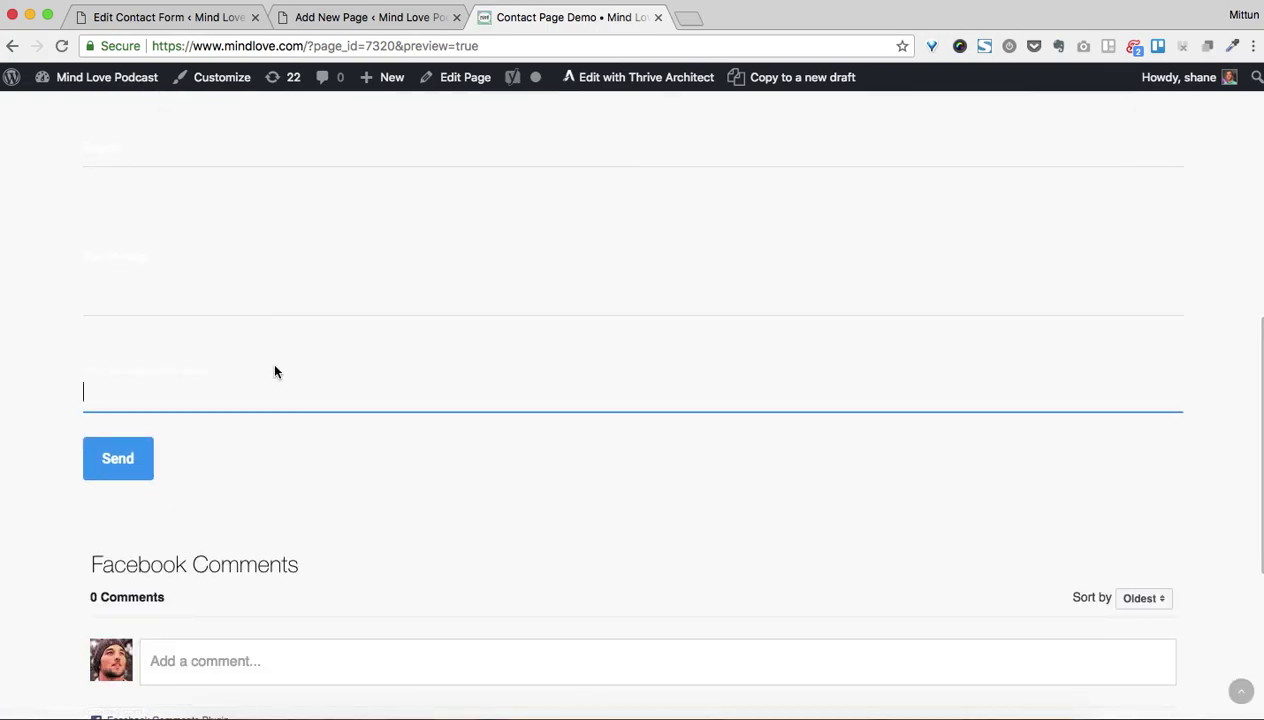
pyautogui.scroll(8, 250, 350)
pyautogui.click(381, 18)
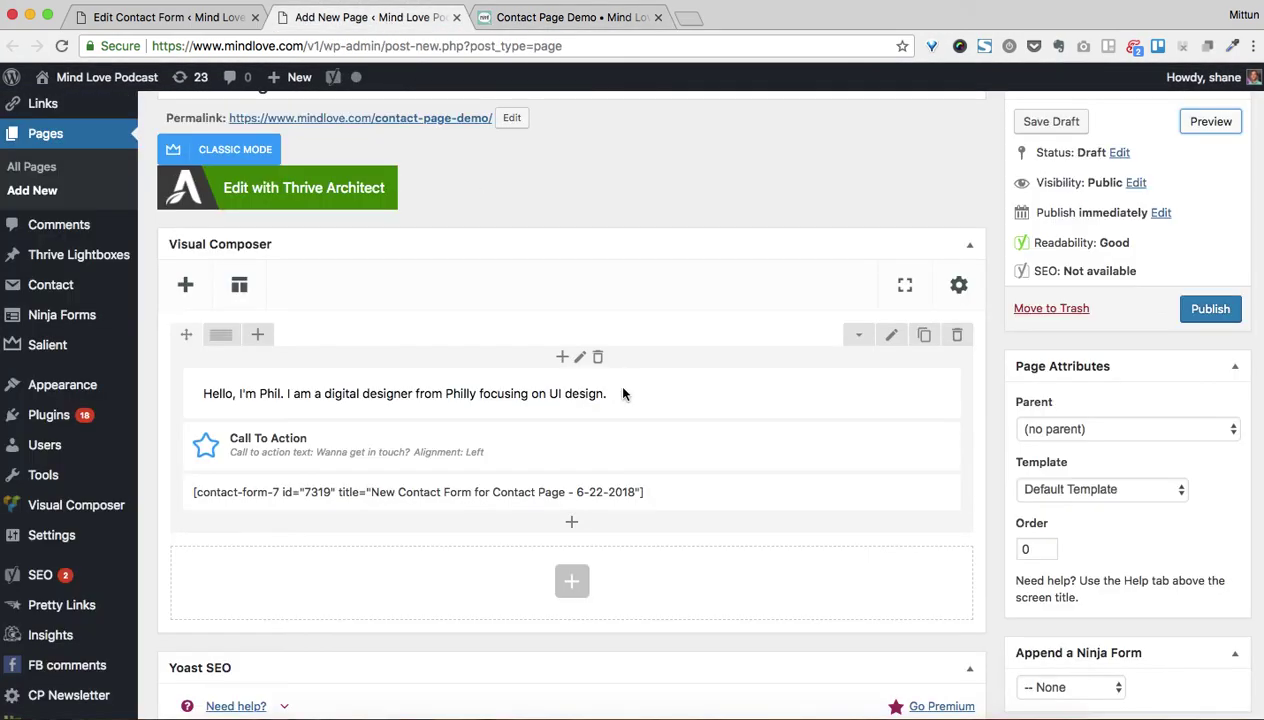
# Add a new empty Row below the existing section
pyautogui.click(582, 578)
pyautogui.write('r')
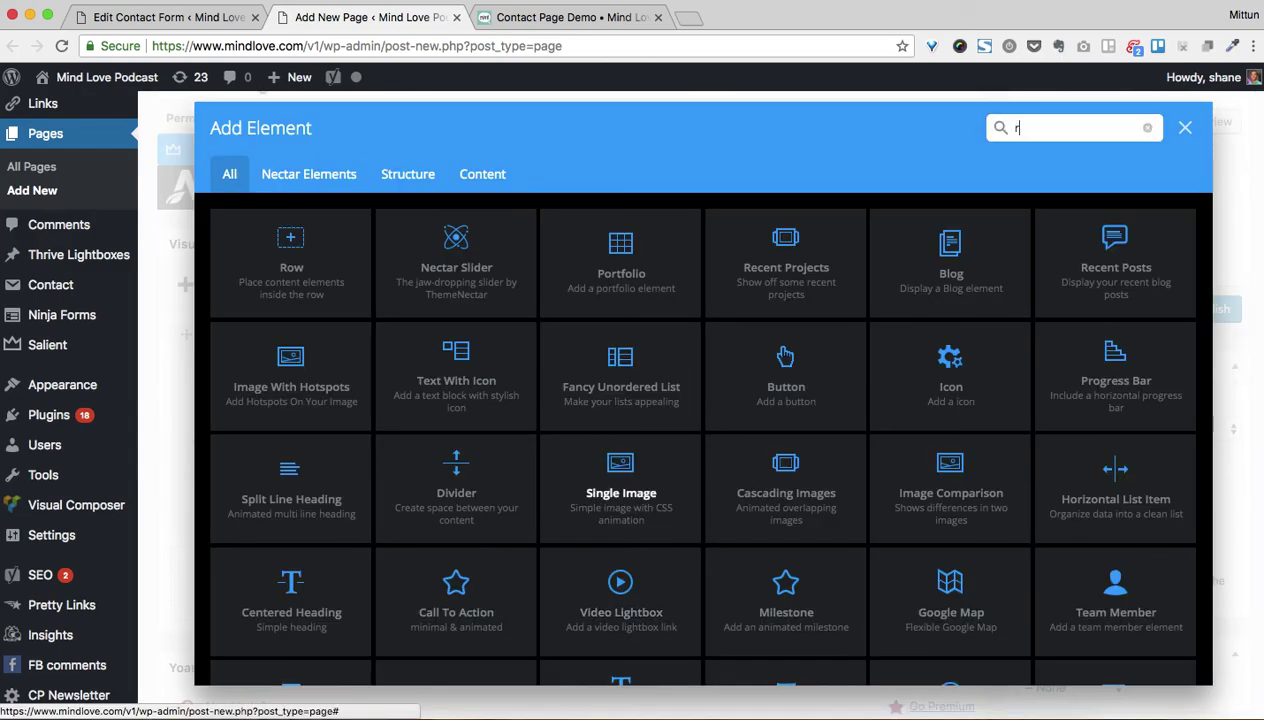
pyautogui.write('ow')
pyautogui.click(330, 291)
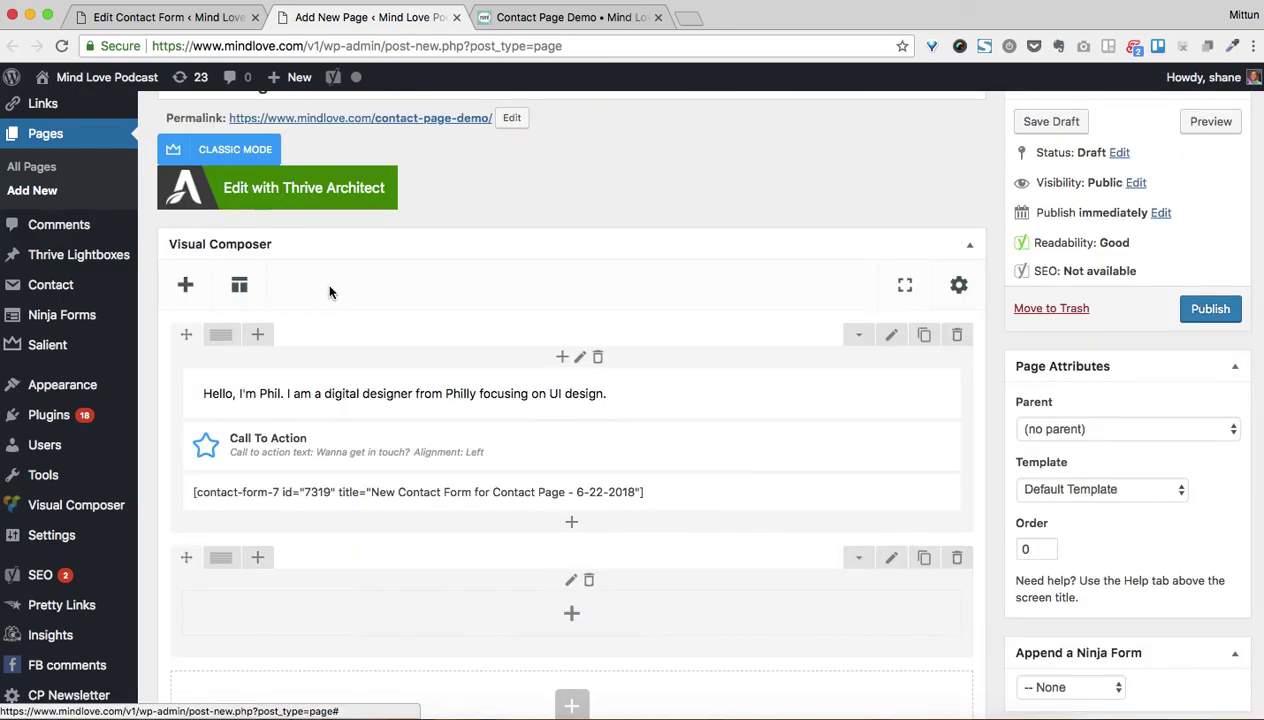
# Place a Row (Inner) in the new row's column with a 1/4-1/2-1/4 layout
pyautogui.moveTo(215, 567)
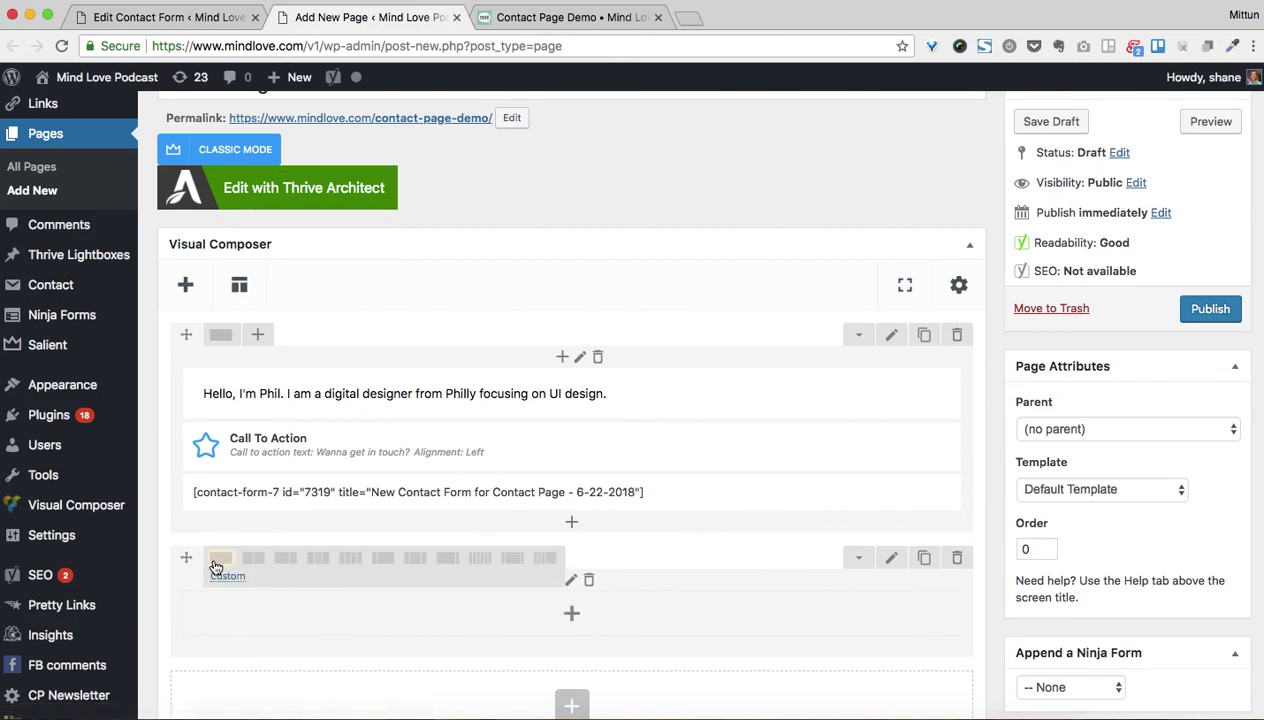
pyautogui.click(572, 612)
pyautogui.write('inn')
pyautogui.click(286, 240)
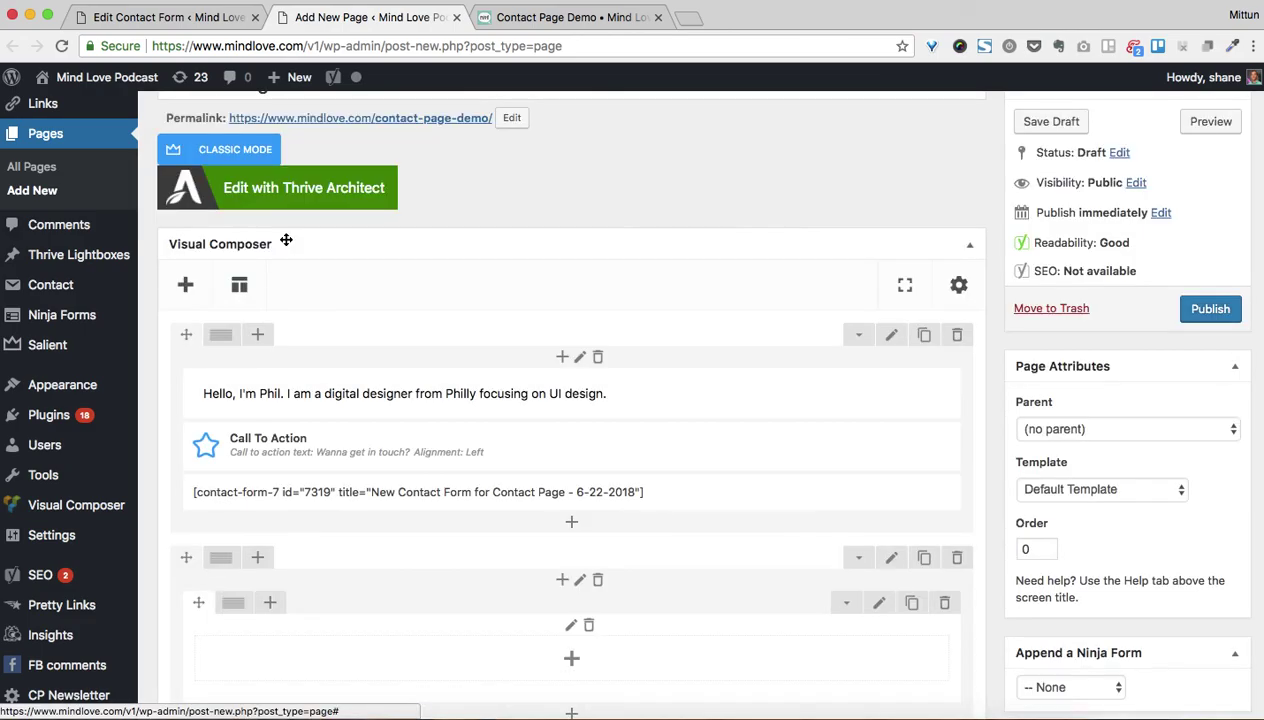
pyautogui.scroll(-4, 525, 613)
pyautogui.moveTo(243, 430)
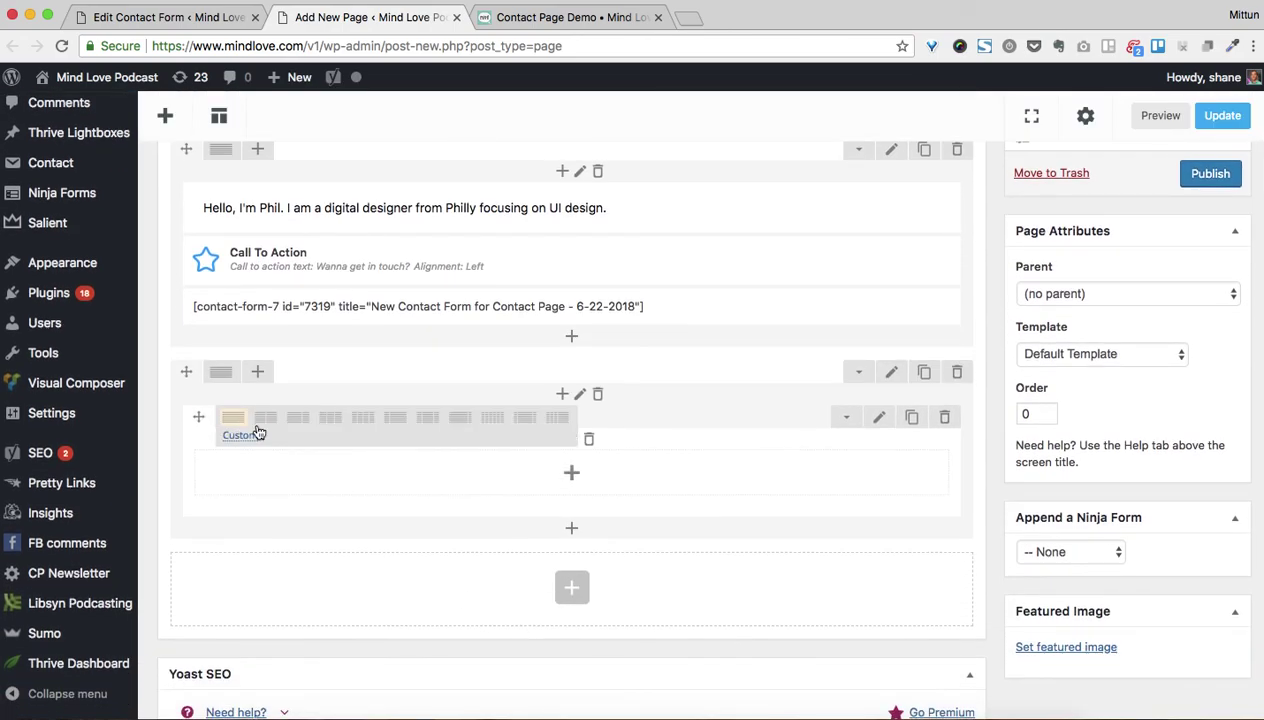
pyautogui.click(531, 421)
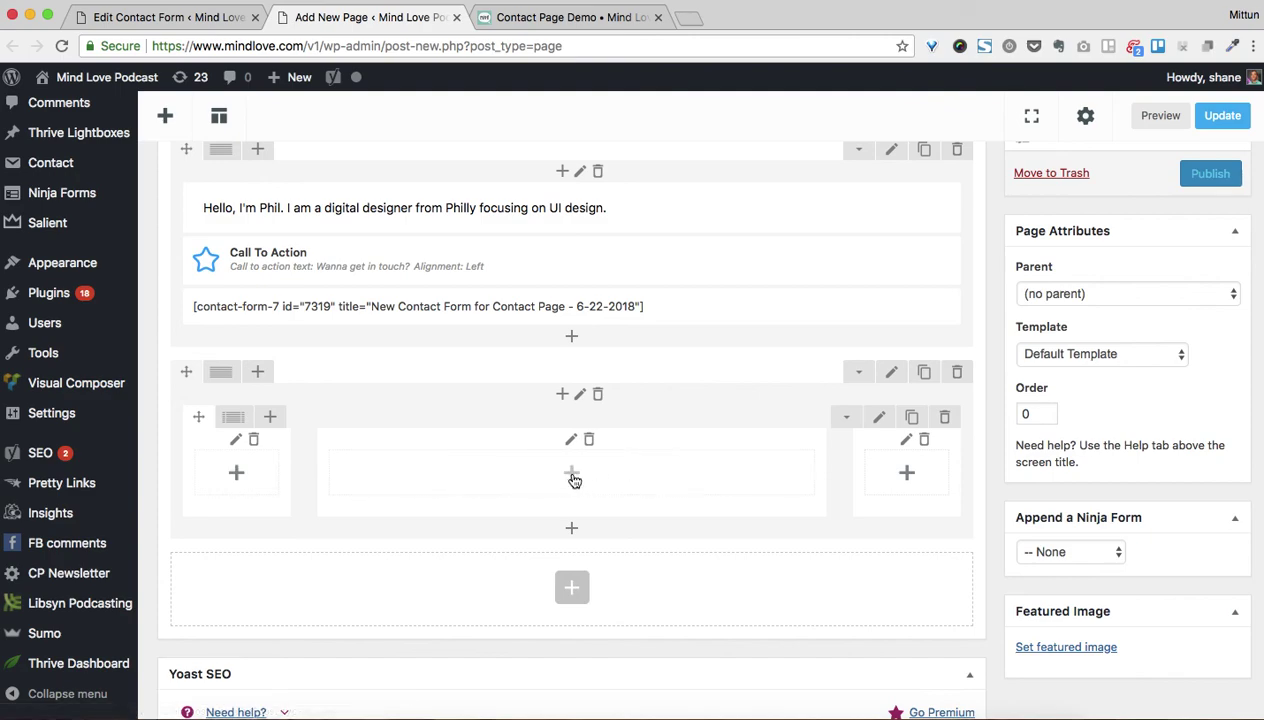
# Insert a Contact Form 7 element into the wide middle column
pyautogui.click(573, 478)
pyautogui.write('con')
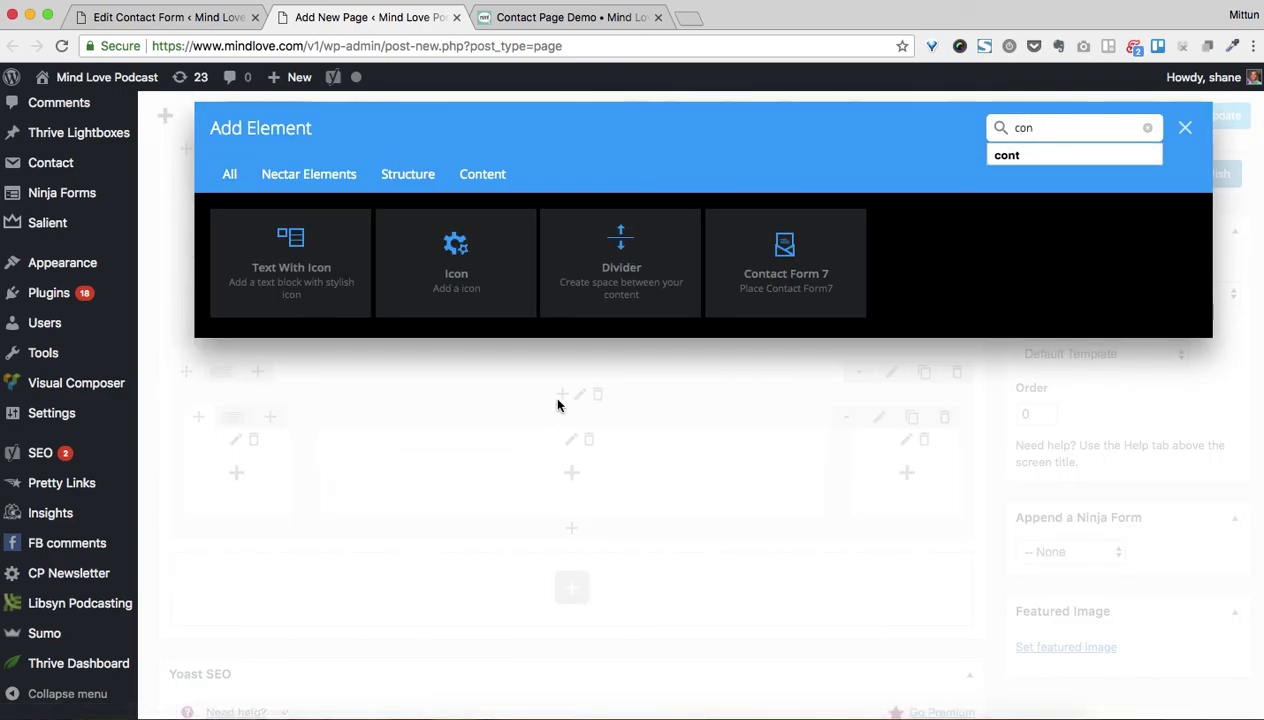
pyautogui.click(798, 283)
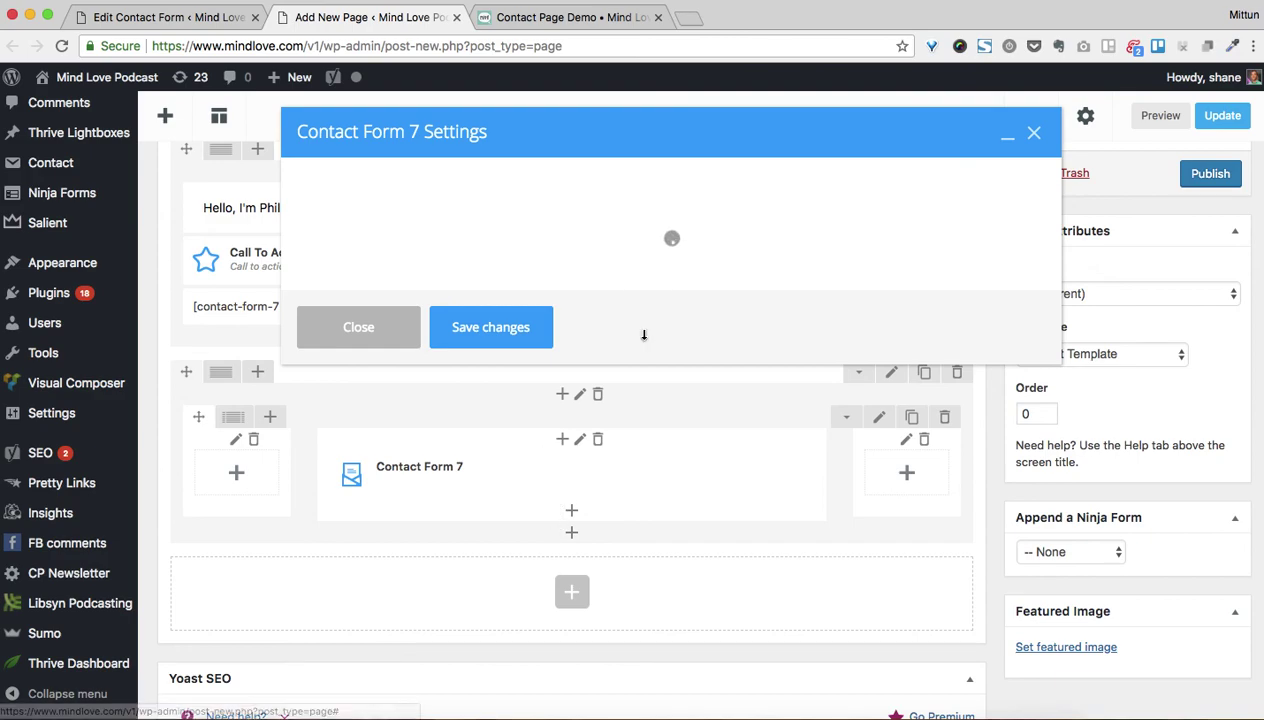
# Choose 'New Contact Form for Contact Page - 6-22-2018' for the element, save, and publish the page
pyautogui.click(410, 208)
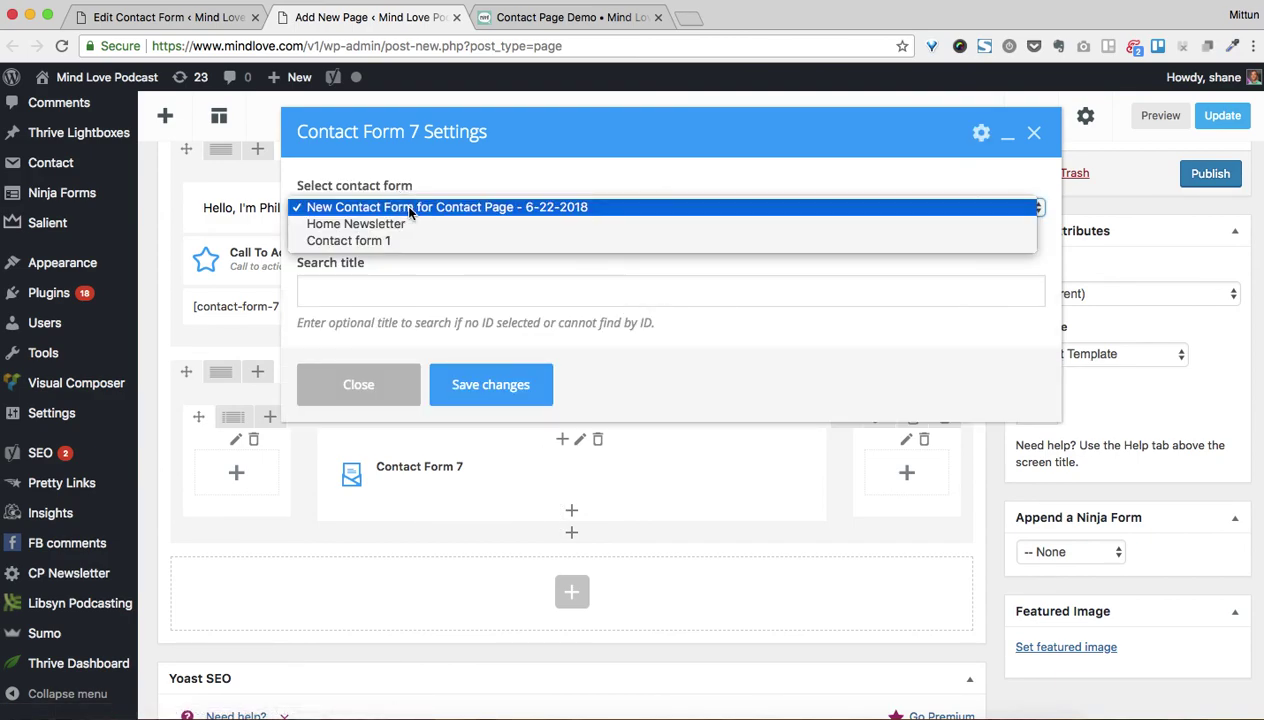
pyautogui.click(438, 207)
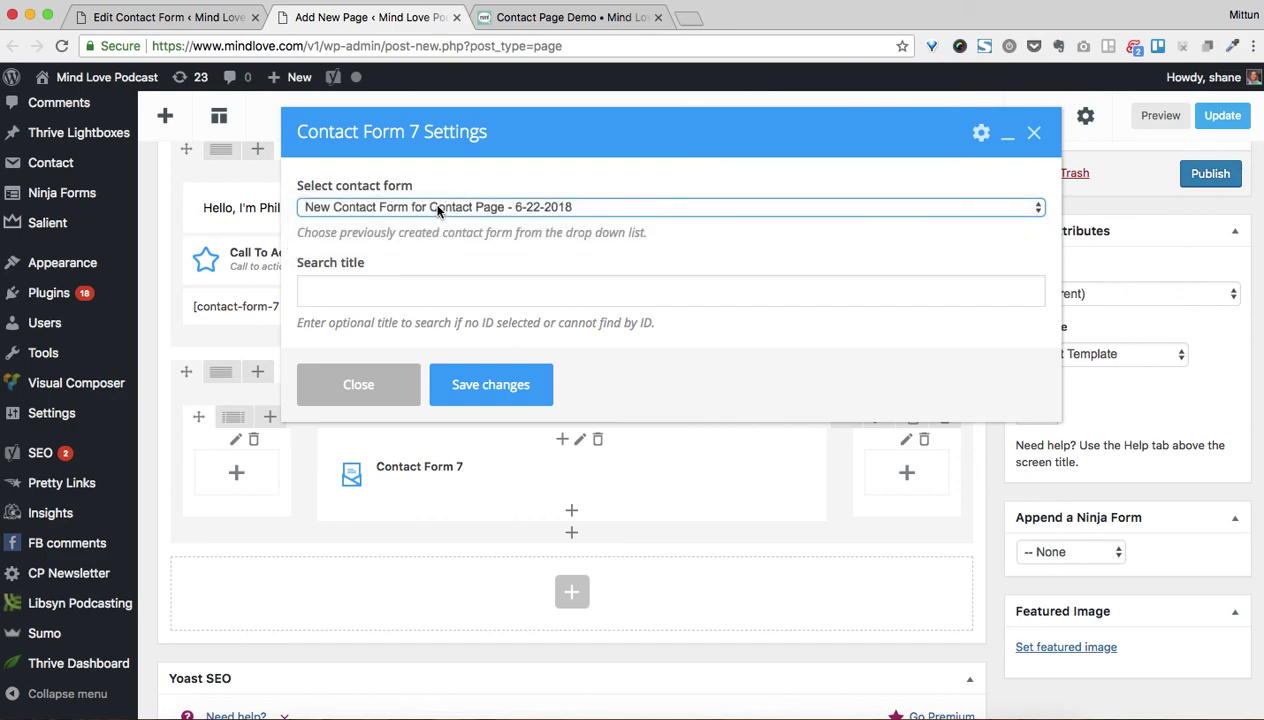
pyautogui.click(500, 395)
pyautogui.click(1210, 173)
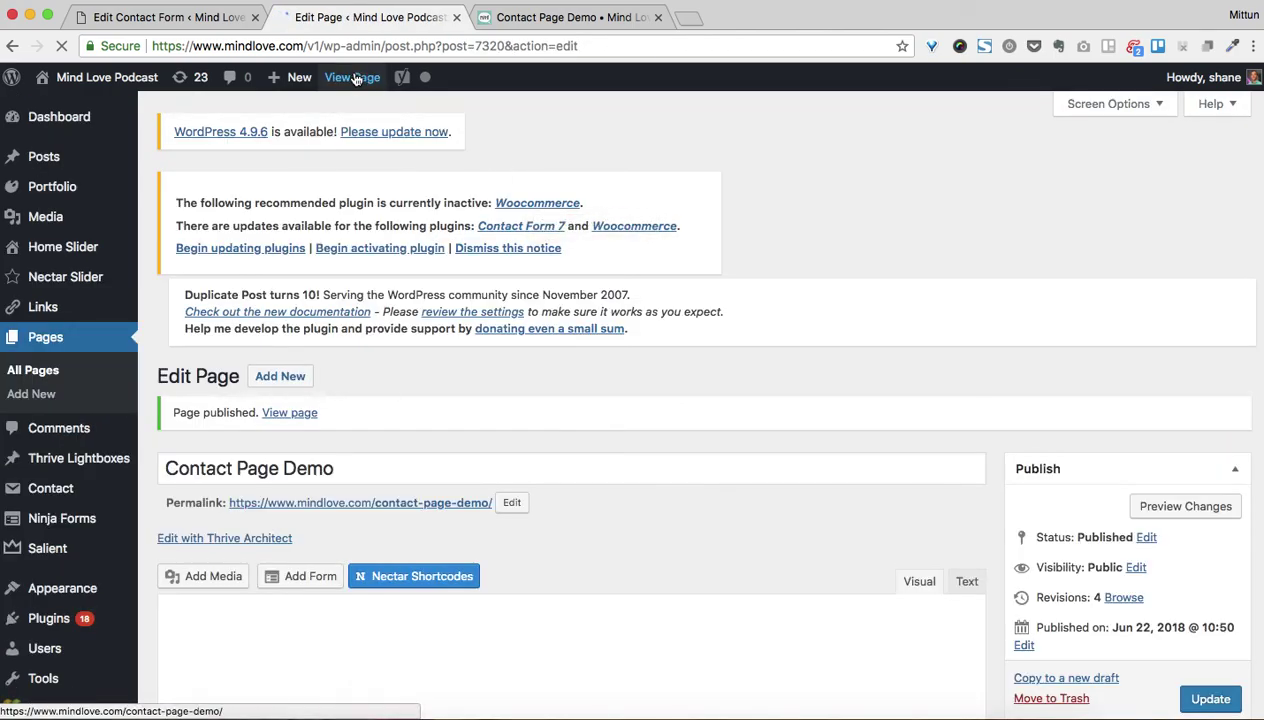
# Open the published Contact Page Demo, try its message and subject fields, then return to the editor
pyautogui.click(355, 77)
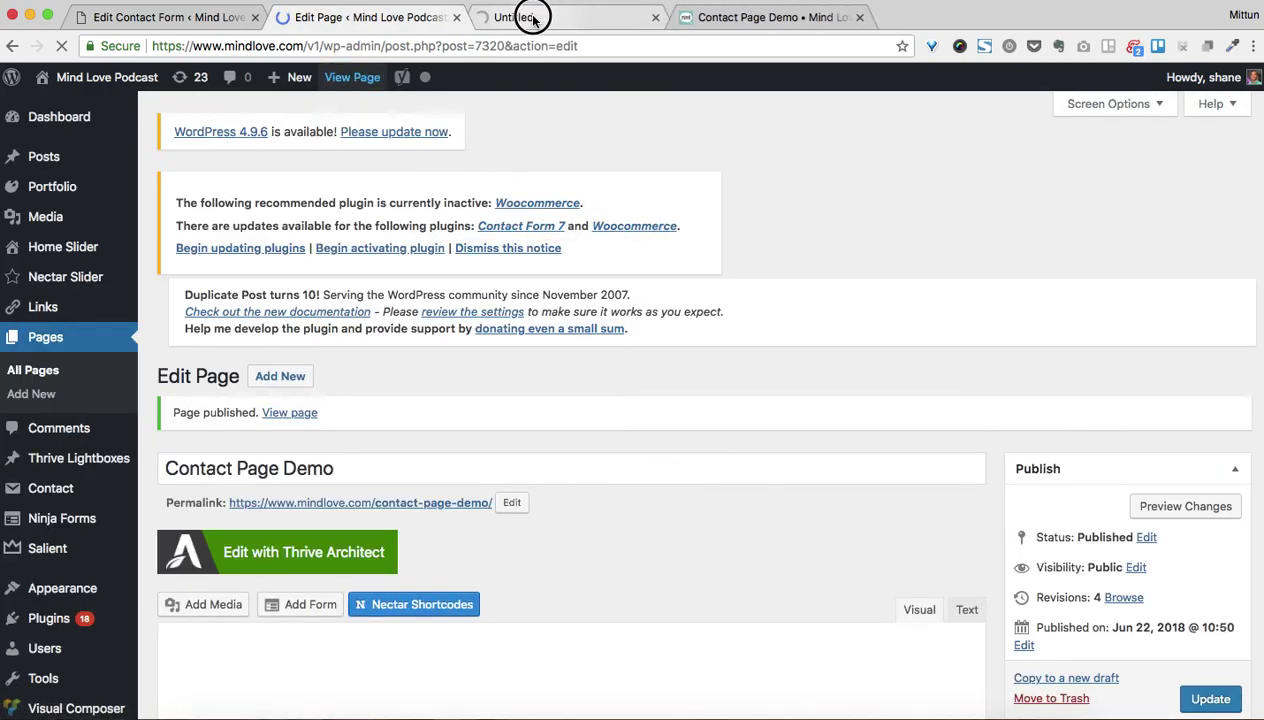
pyautogui.click(533, 18)
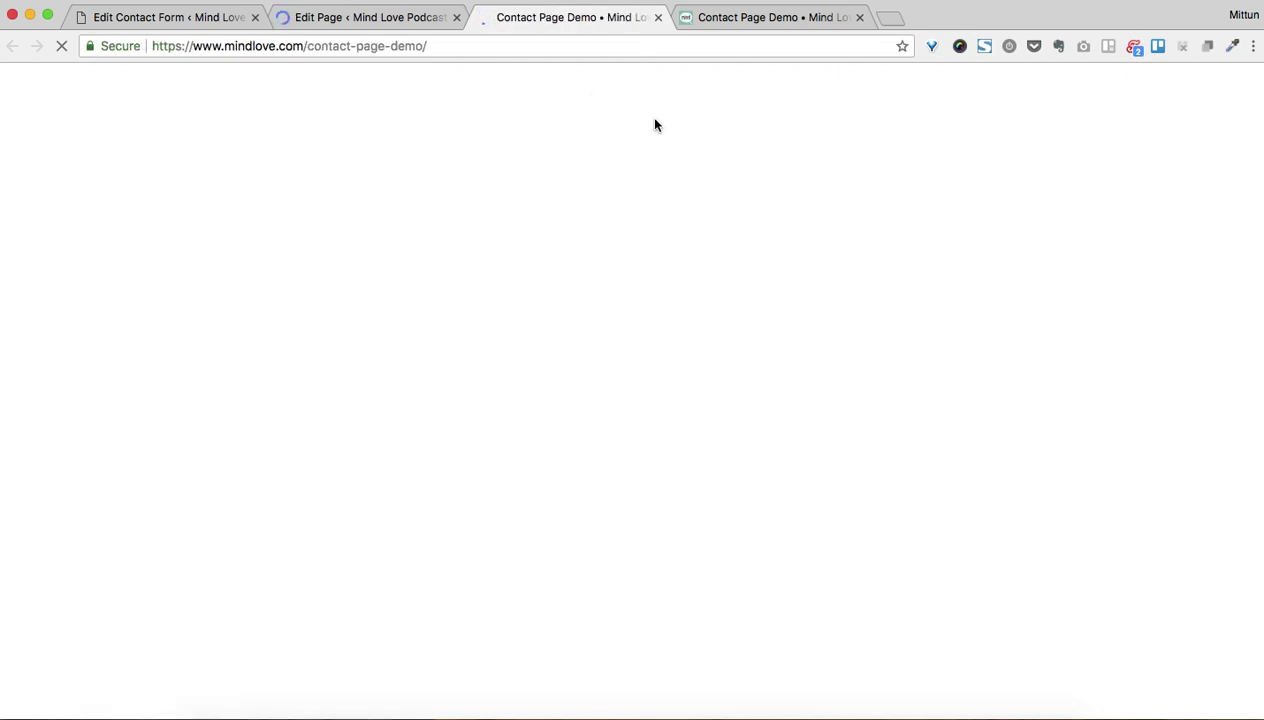
pyautogui.scroll(-3, 520, 342)
pyautogui.scroll(-10, 522, 342)
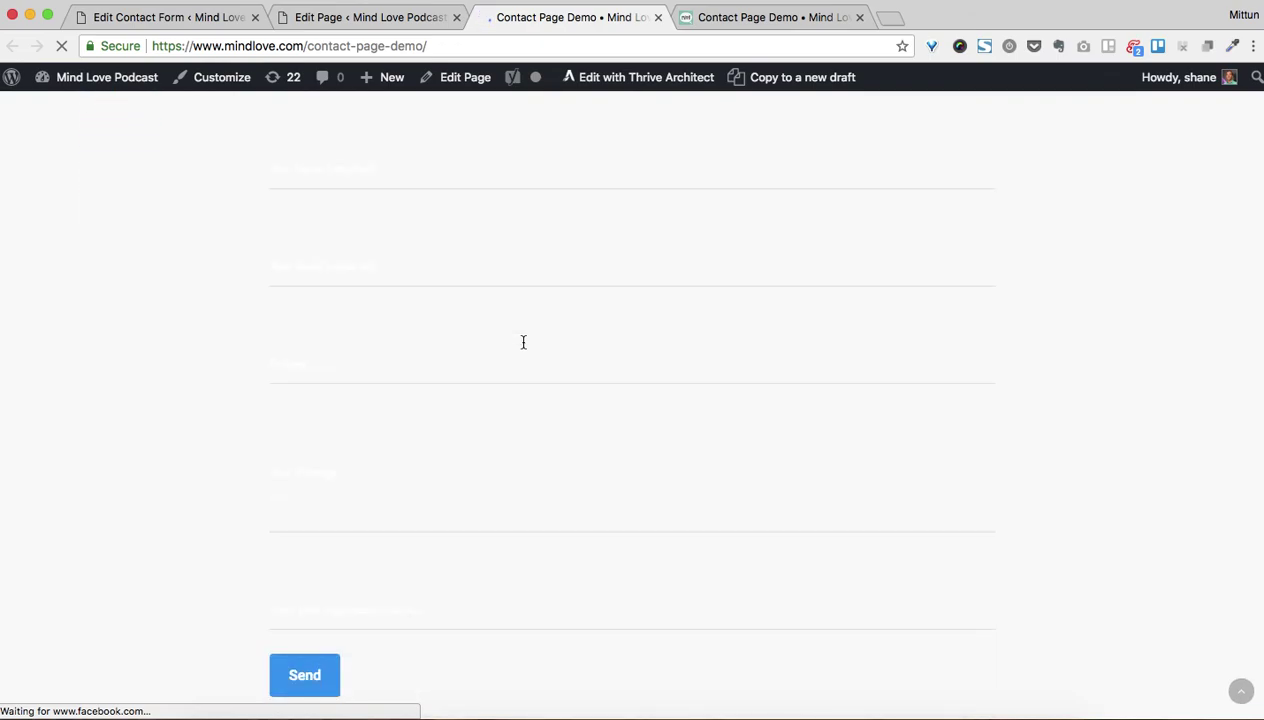
pyautogui.click(344, 414)
pyautogui.scroll(3, 344, 414)
pyautogui.click(336, 317)
pyautogui.click(341, 14)
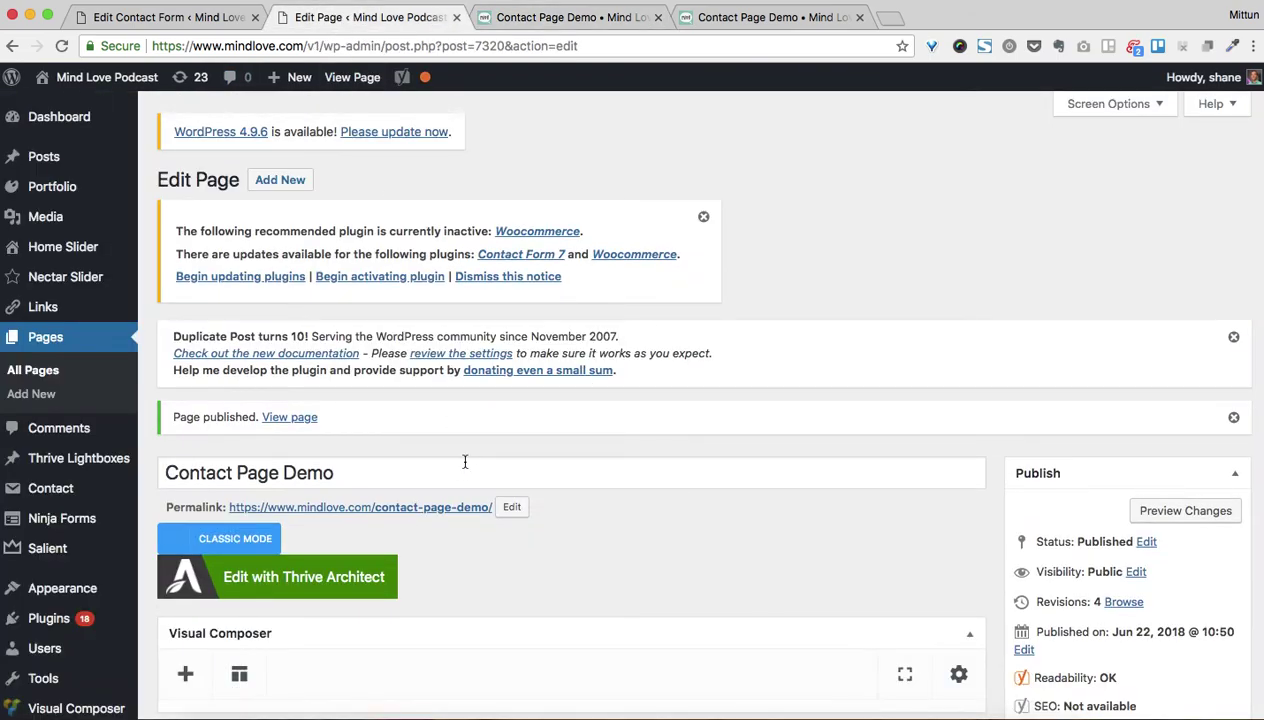
# Set the Contact Form 7 column's background colour to light blue
pyautogui.scroll(-8, 465, 461)
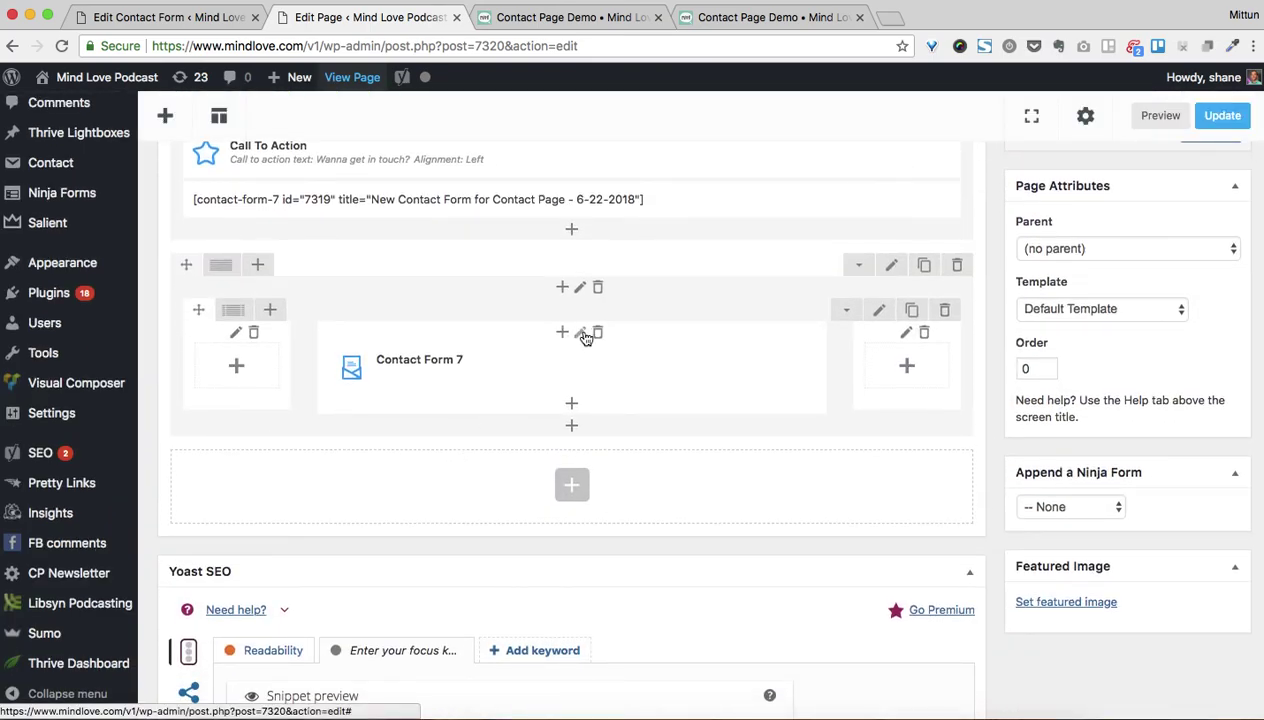
pyautogui.click(580, 333)
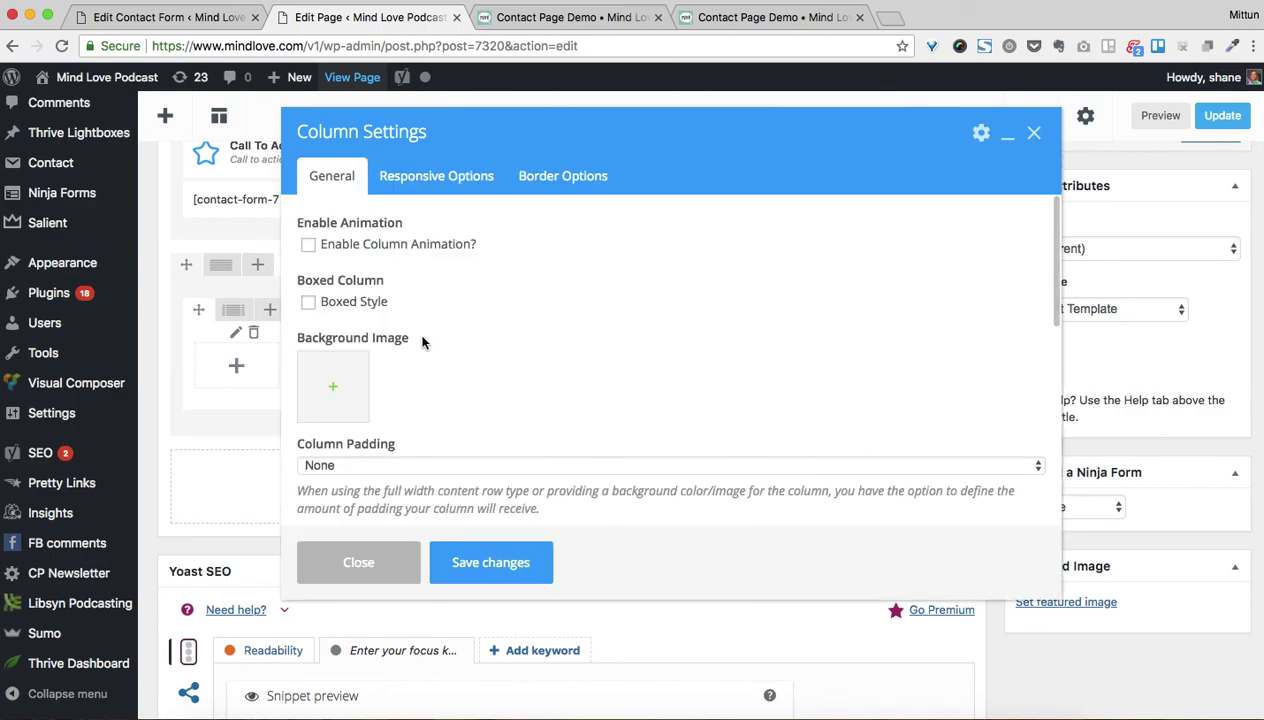
pyautogui.scroll(-5, 380, 355)
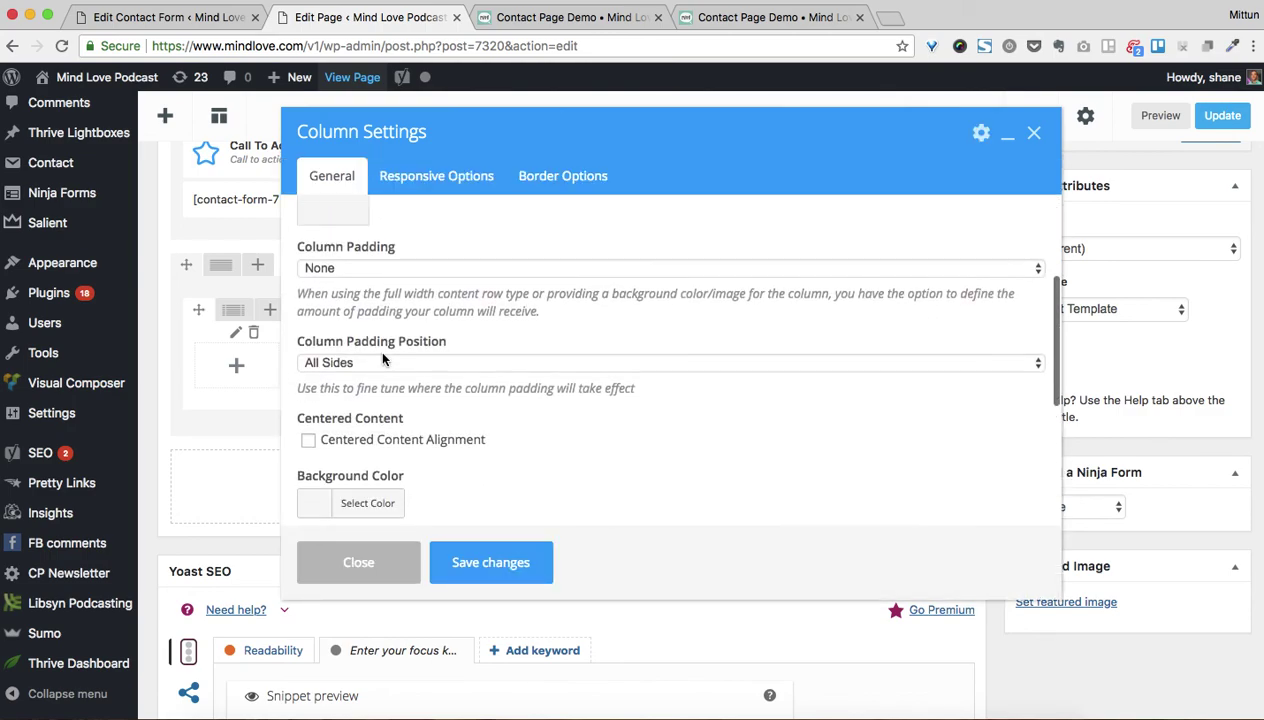
pyautogui.scroll(-2, 388, 410)
pyautogui.click(364, 400)
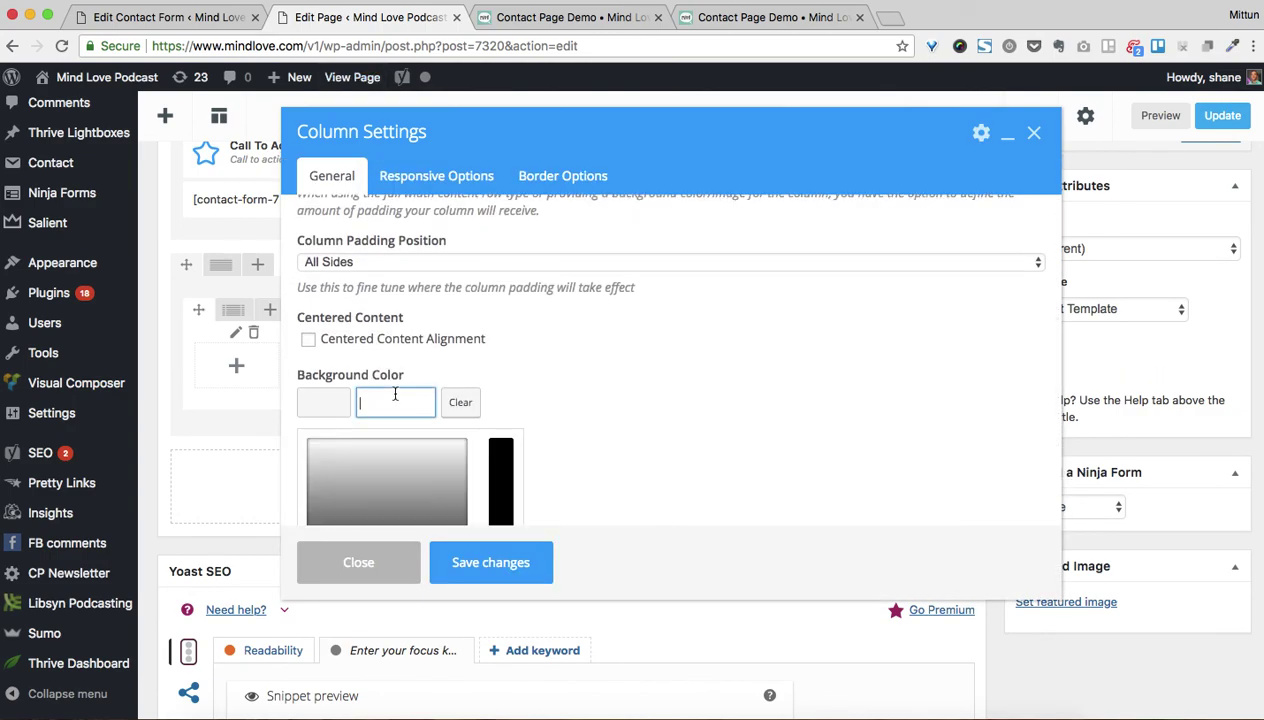
pyautogui.scroll(-4, 575, 344)
pyautogui.moveTo(324, 389); pyautogui.dragTo(313, 420)
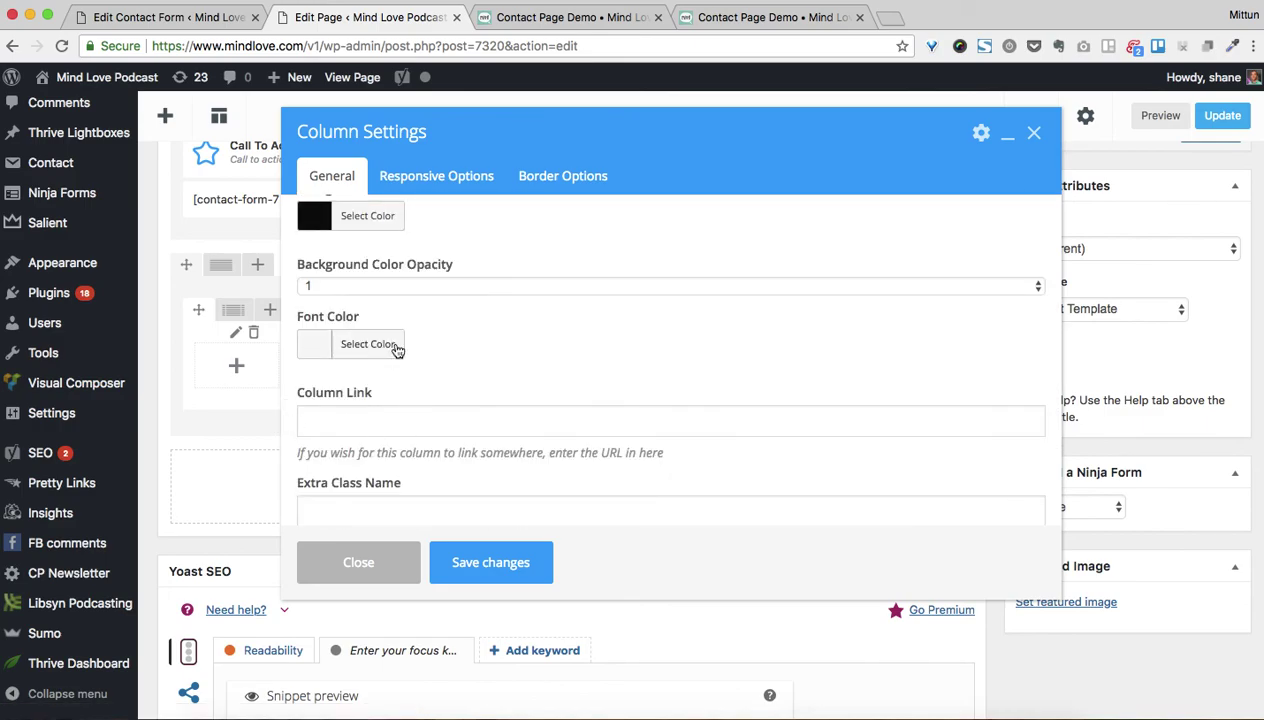
pyautogui.click(365, 216)
pyautogui.click(427, 428)
pyautogui.click(597, 254)
# Give the column background opacity 0.7 and column padding 5%, then save the settings
pyautogui.scroll(2, 600, 260)
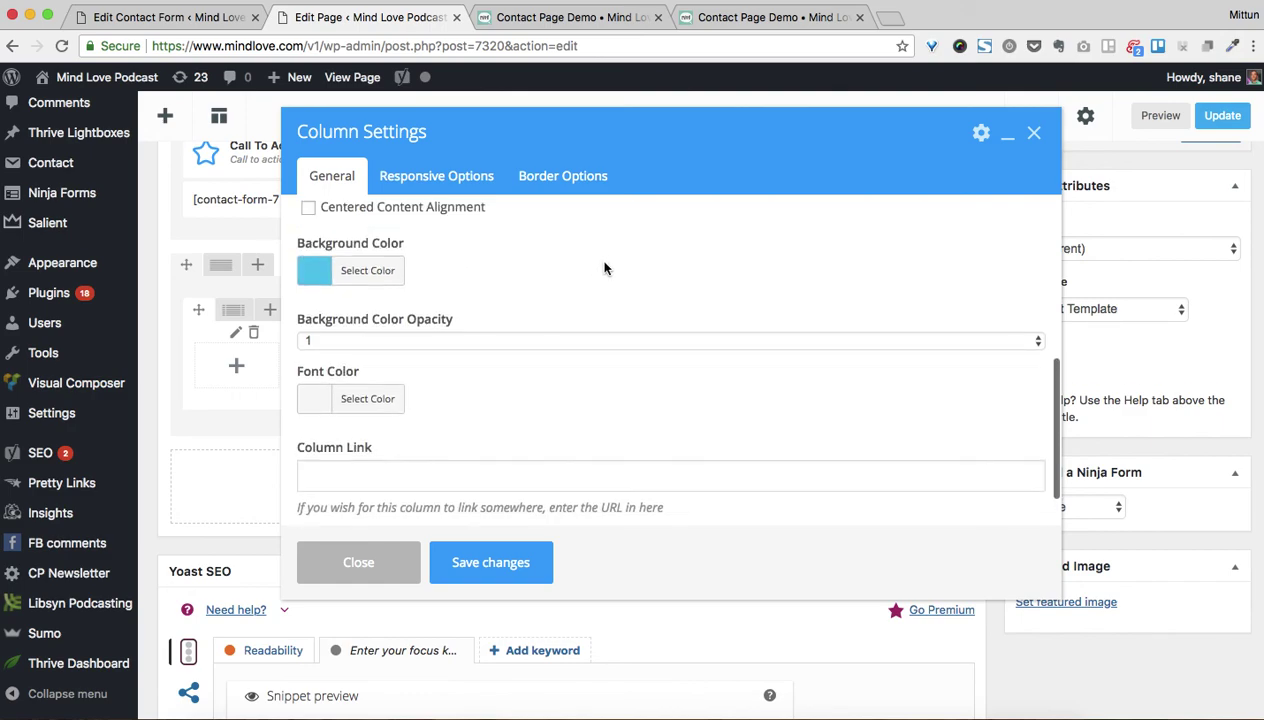
pyautogui.click(542, 340)
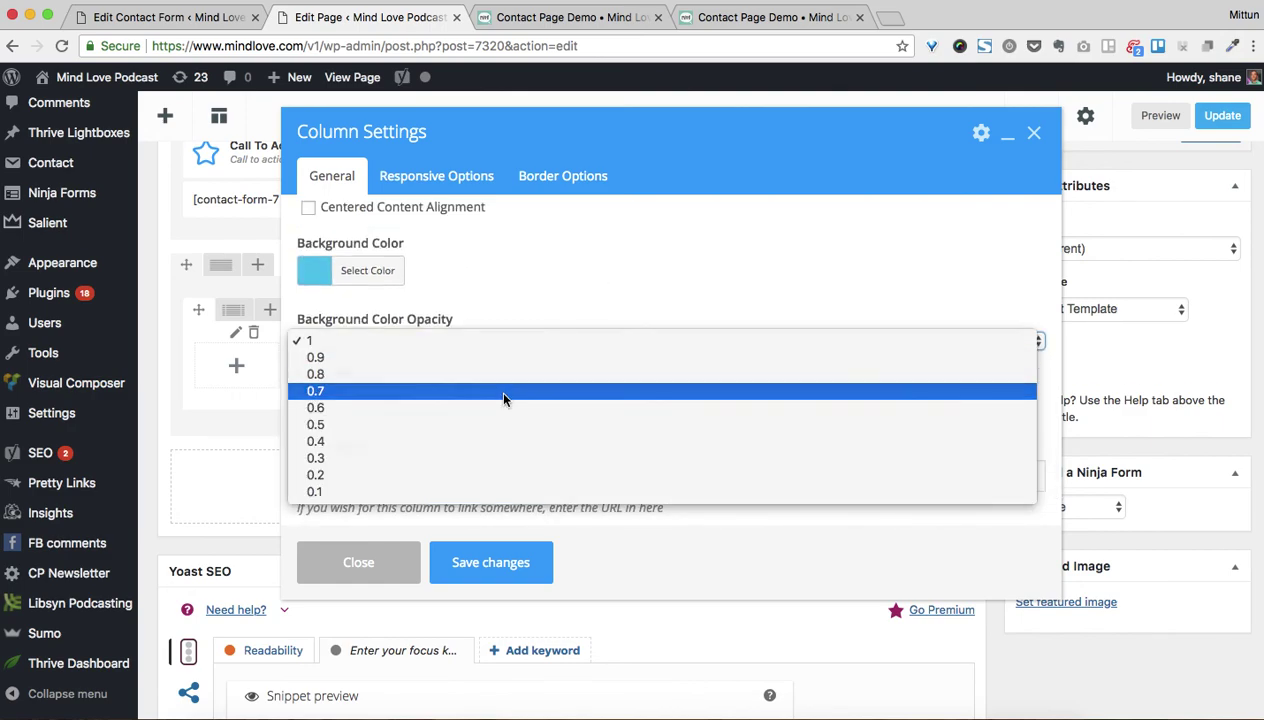
pyautogui.click(504, 393)
pyautogui.scroll(-1, 609, 305)
pyautogui.scroll(5, 609, 305)
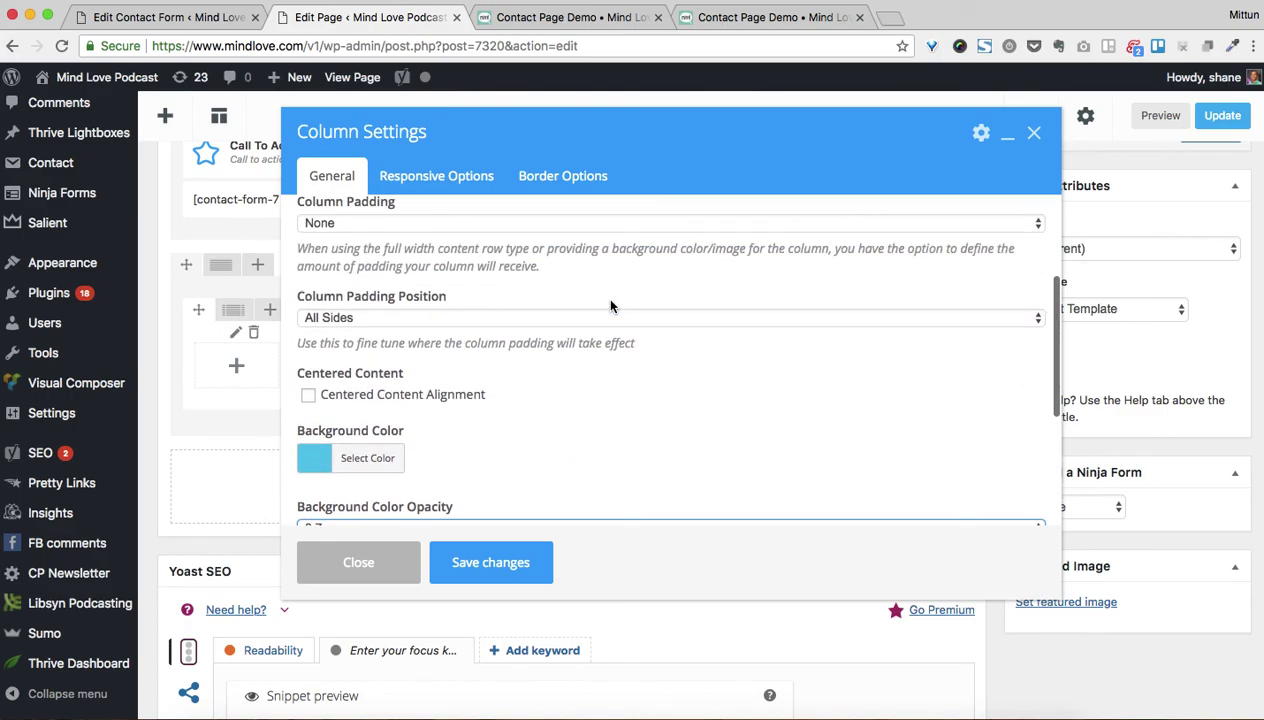
pyautogui.scroll(2, 612, 305)
pyautogui.click(454, 316)
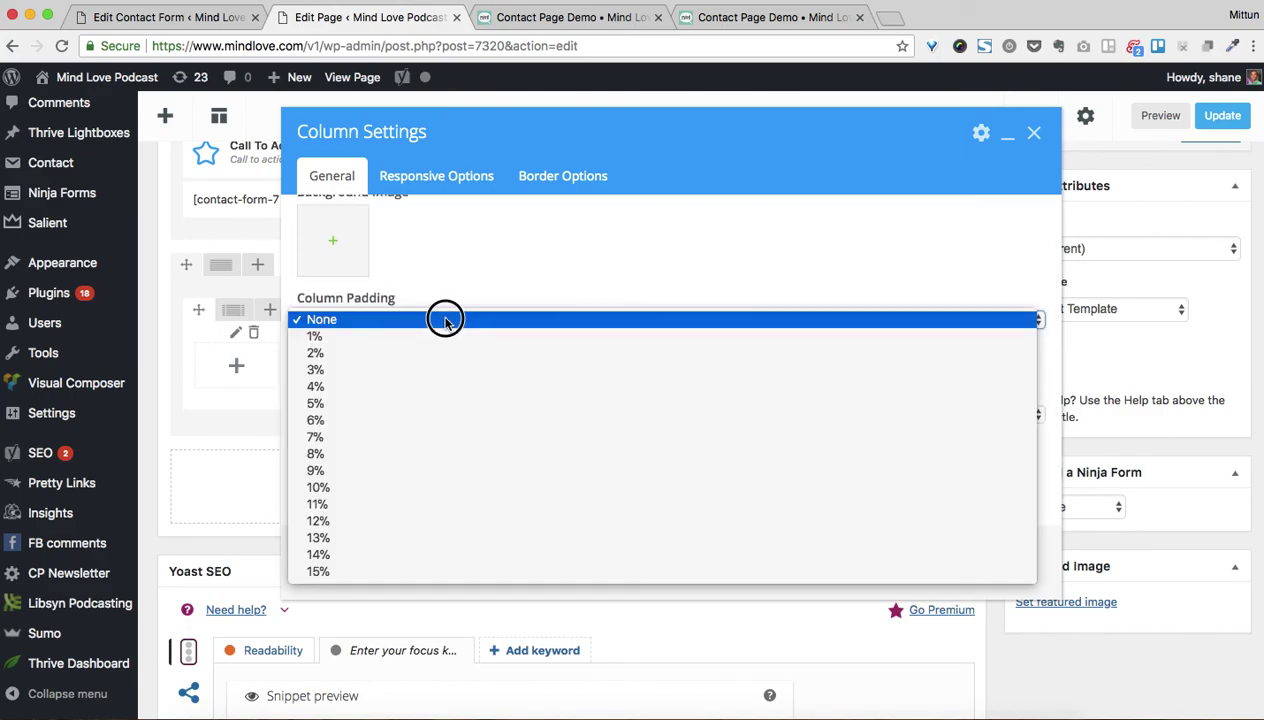
pyautogui.click(411, 405)
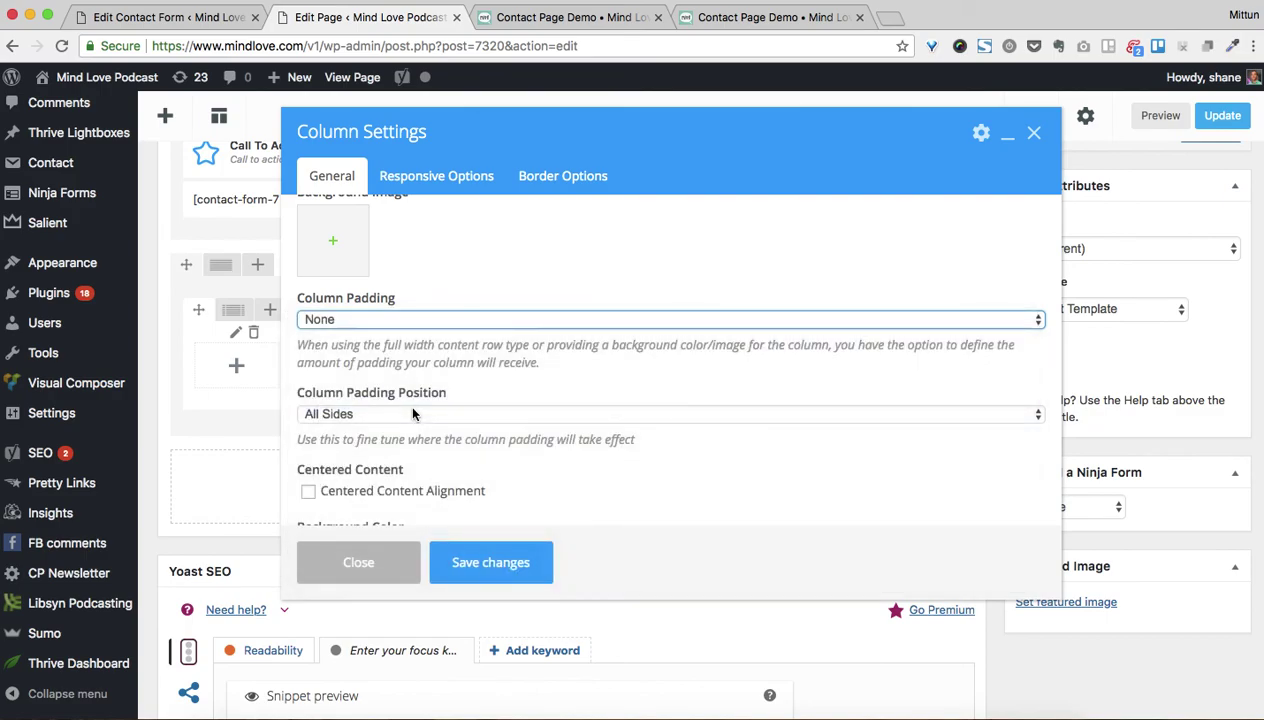
pyautogui.scroll(2, 565, 415)
pyautogui.scroll(-8, 587, 350)
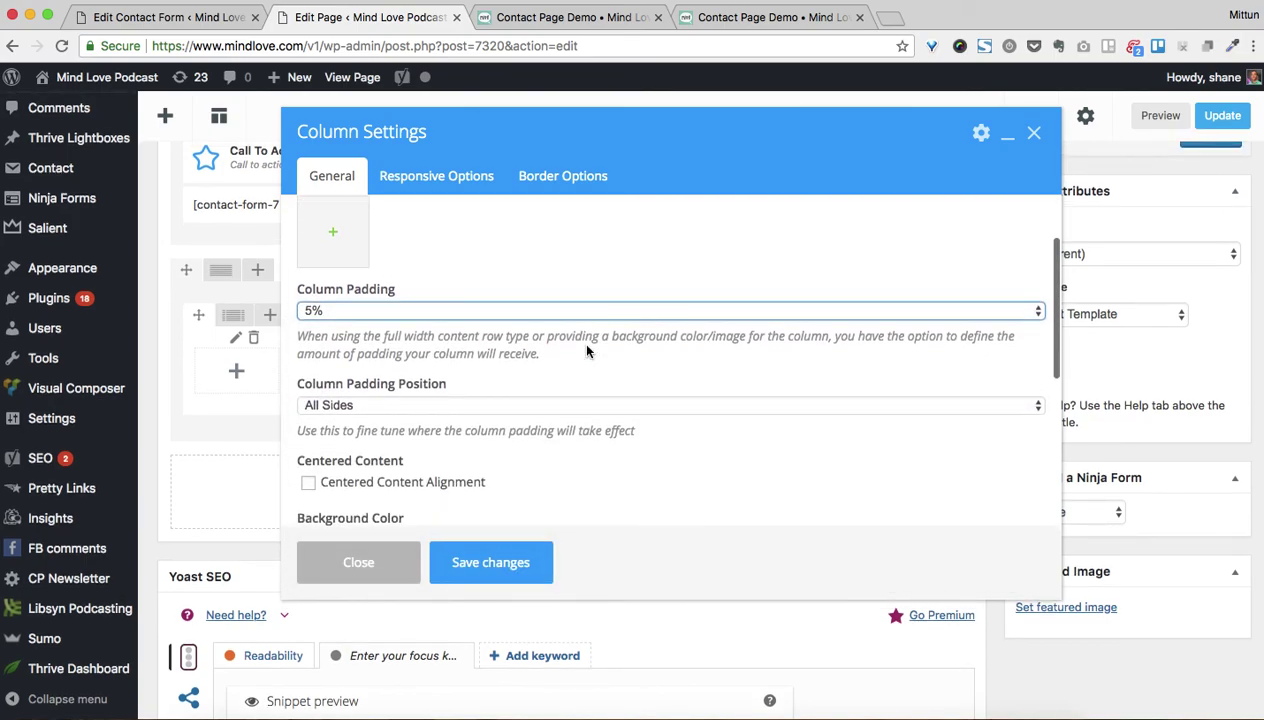
pyautogui.click(502, 558)
# Delete the top intro and call-to-action section and update the page
pyautogui.scroll(5, 649, 356)
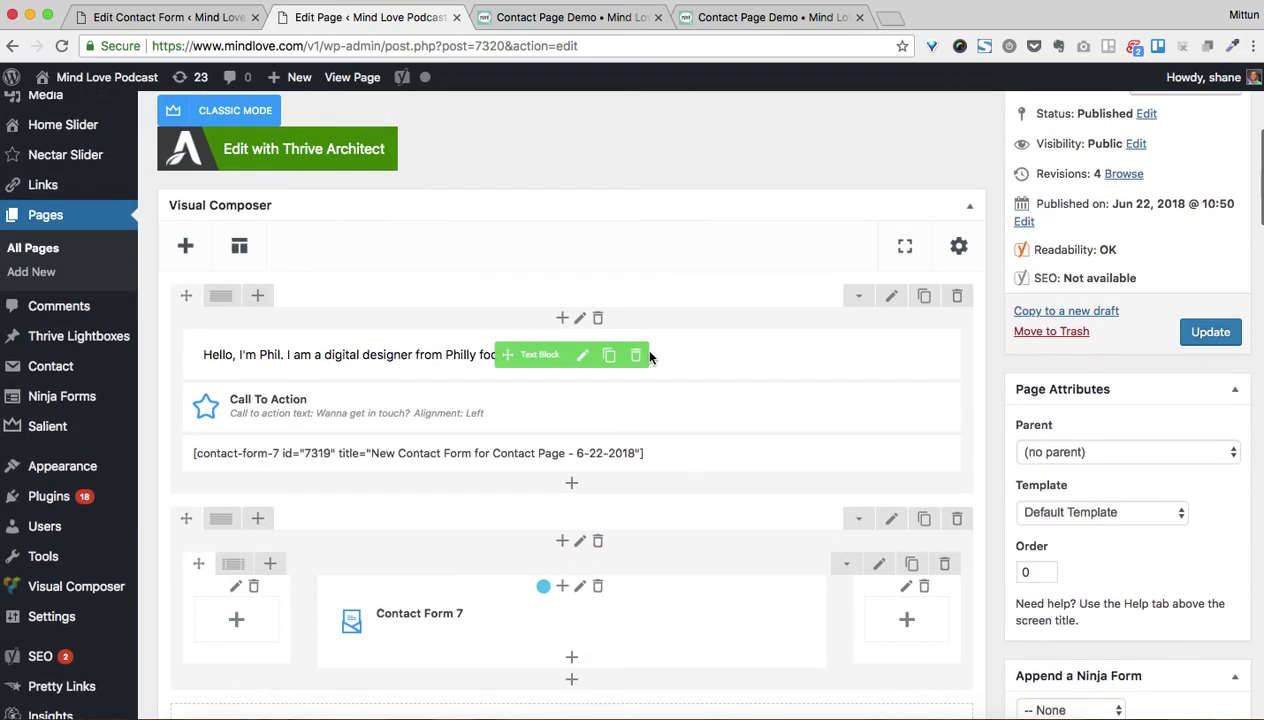
pyautogui.click(957, 296)
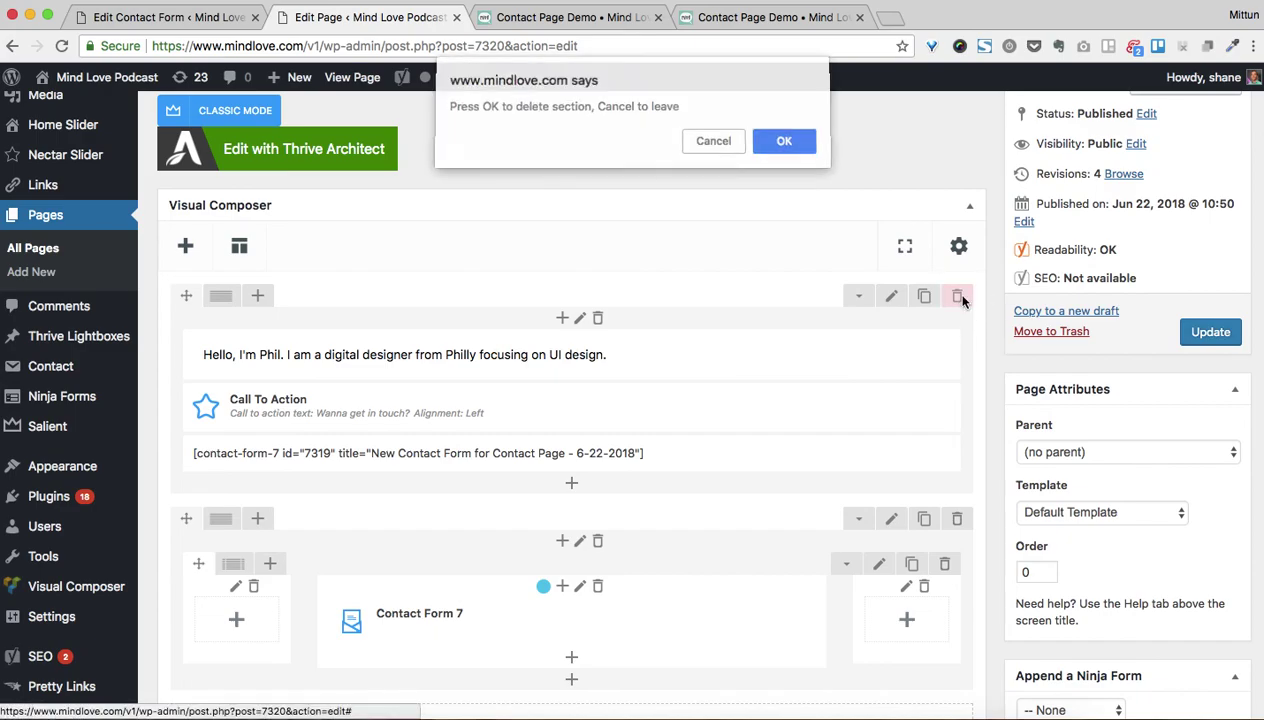
pyautogui.click(784, 141)
pyautogui.click(1185, 331)
# Reload the live Contact Page Demo to see the form in its light-blue box
pyautogui.click(618, 17)
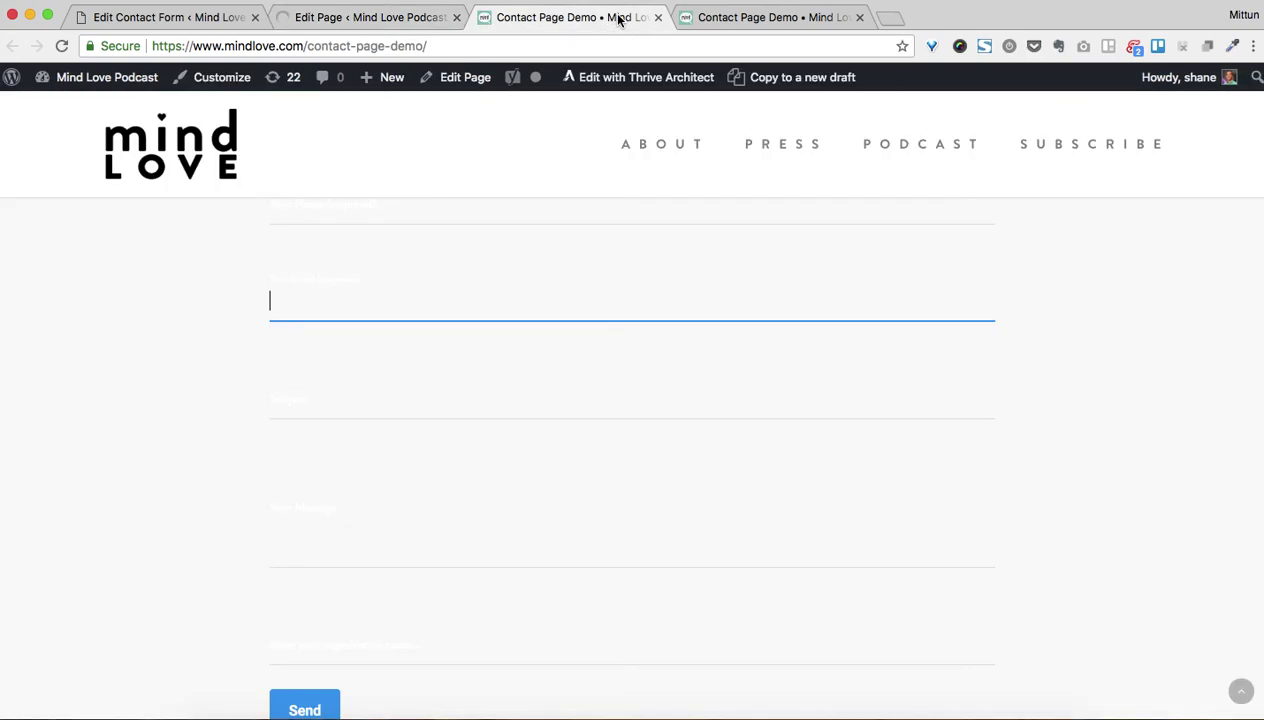
pyautogui.scroll(2, 672, 520)
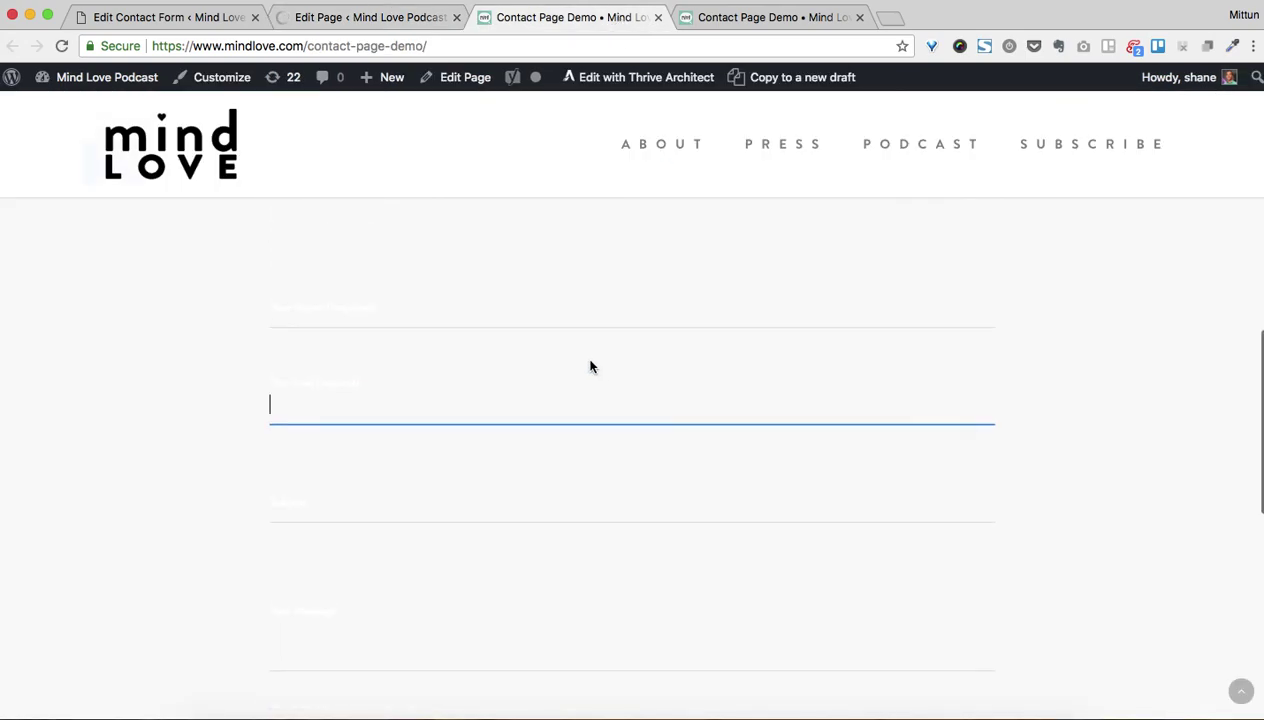
pyautogui.click(61, 46)
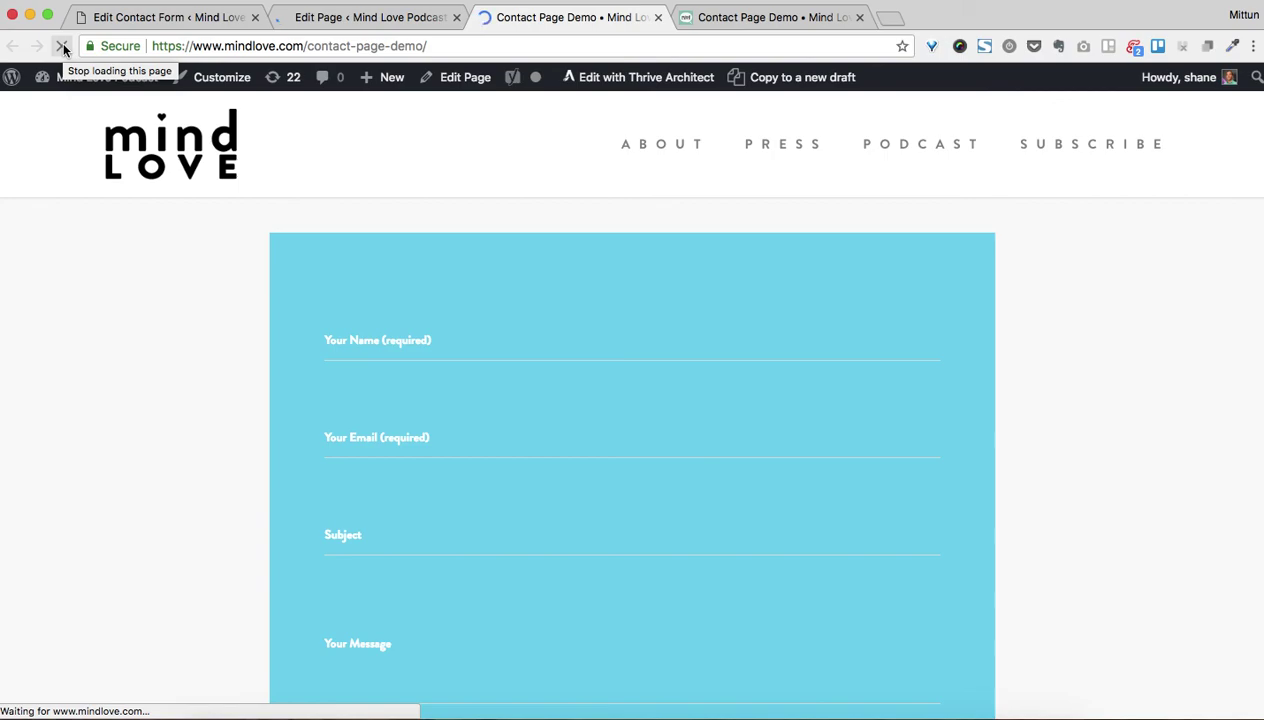
pyautogui.scroll(-5, 780, 362)
pyautogui.scroll(10, 780, 360)
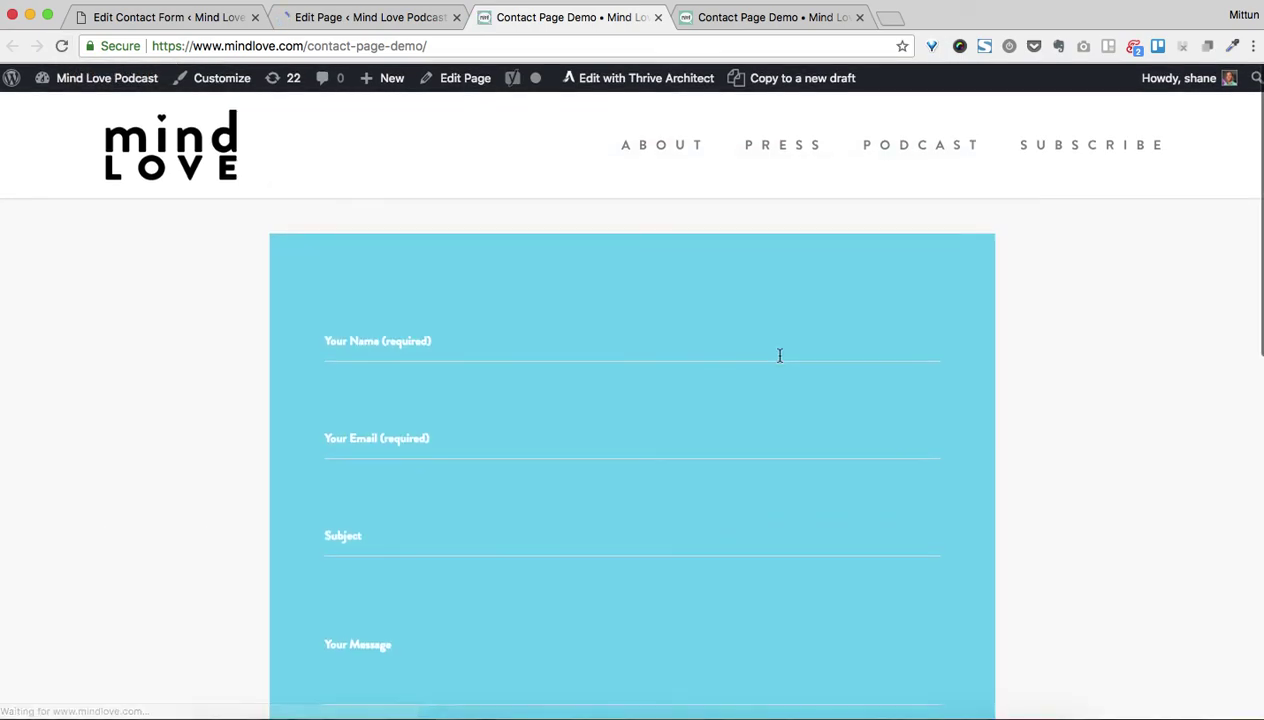
# Click the name, email and organization fields, then send the form empty to trigger required-field errors
pyautogui.click(581, 345)
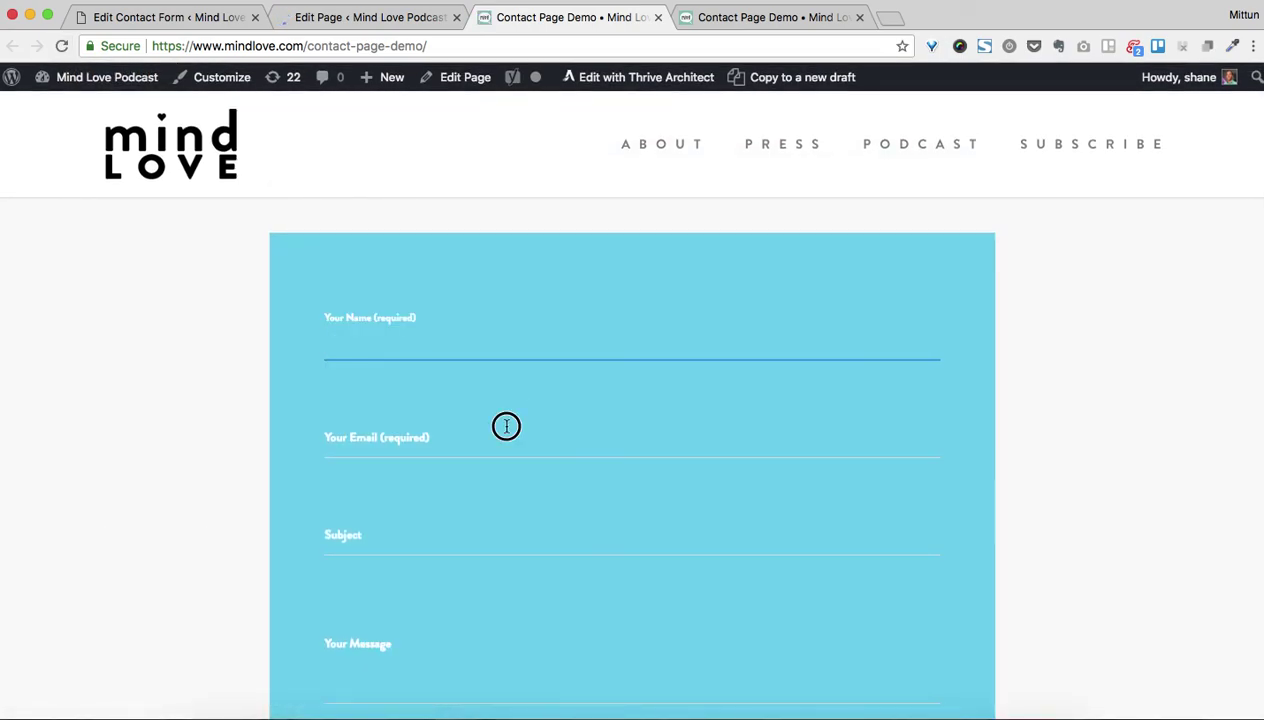
pyautogui.click(505, 428)
pyautogui.scroll(-4, 505, 428)
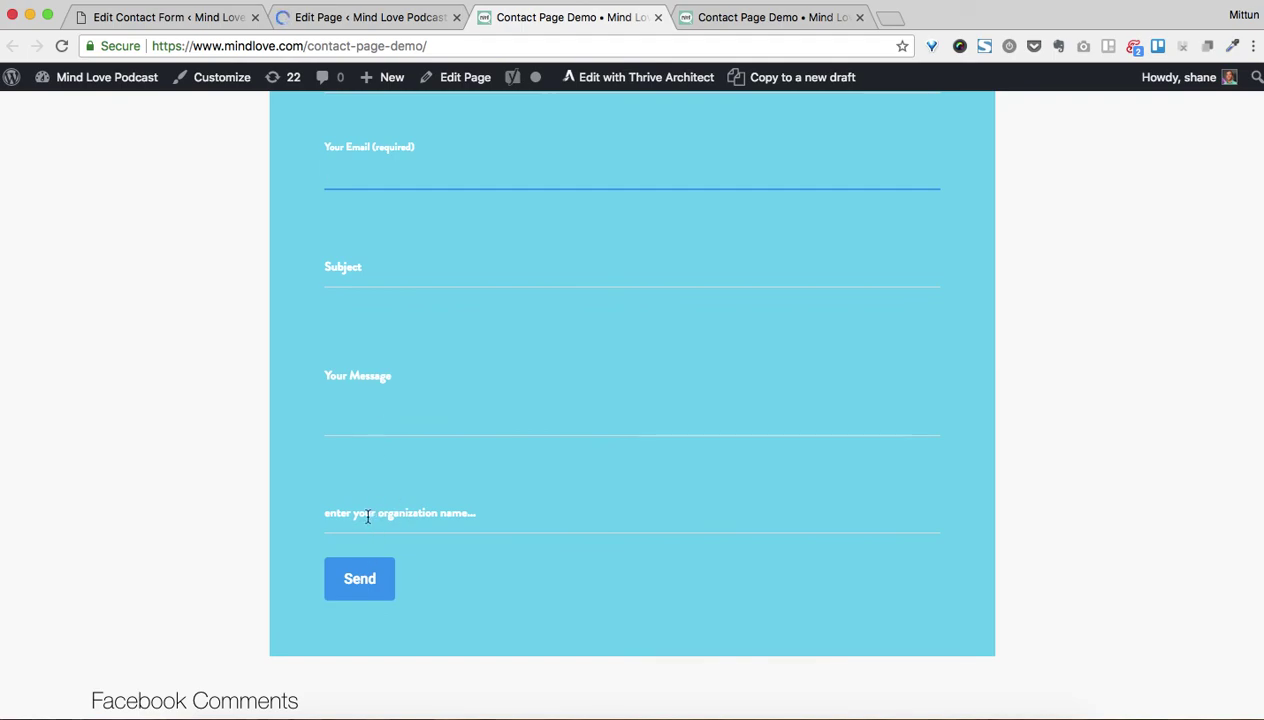
pyautogui.click(367, 516)
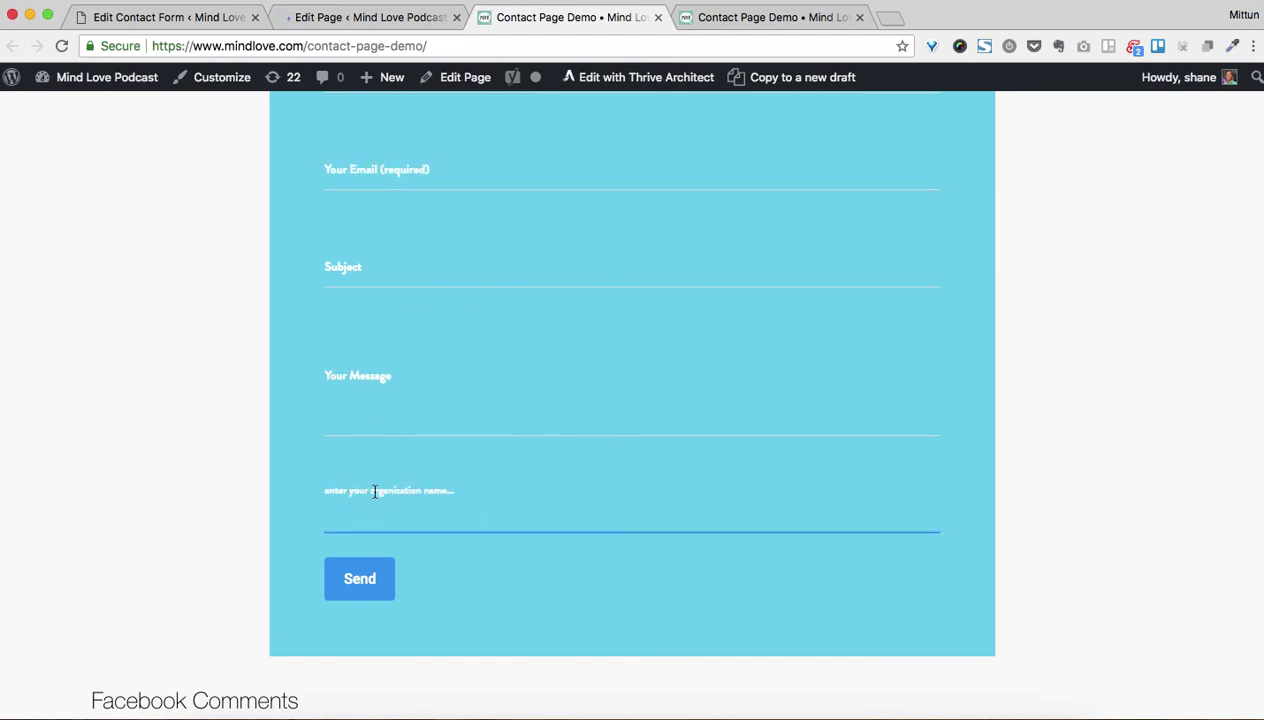
pyautogui.click(352, 588)
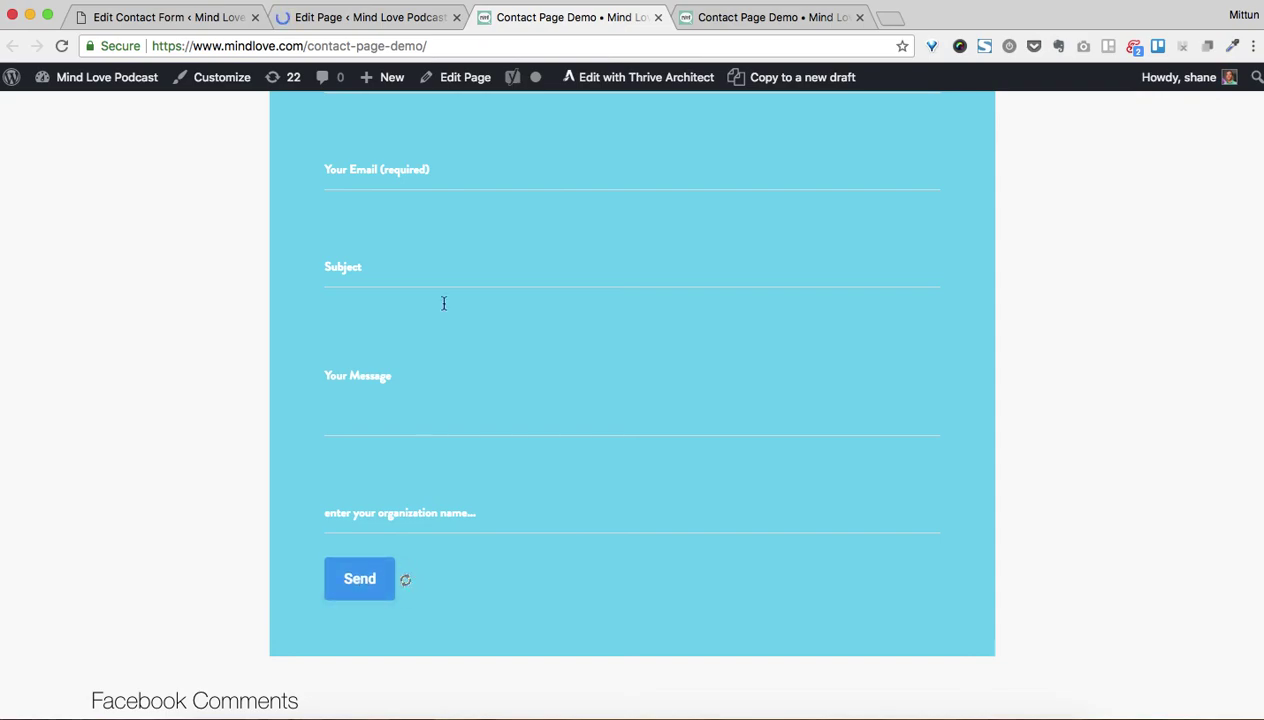
pyautogui.scroll(-2, 419, 527)
pyautogui.scroll(3, 365, 503)
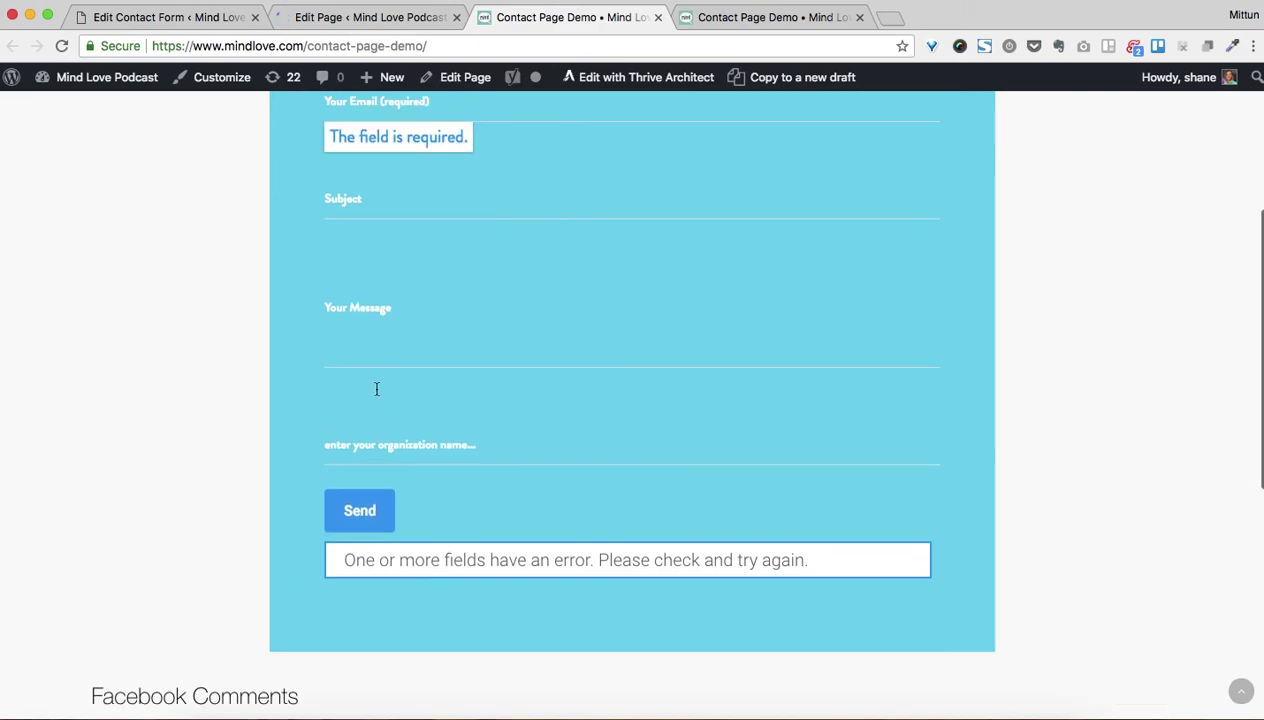
pyautogui.scroll(-1, 390, 587)
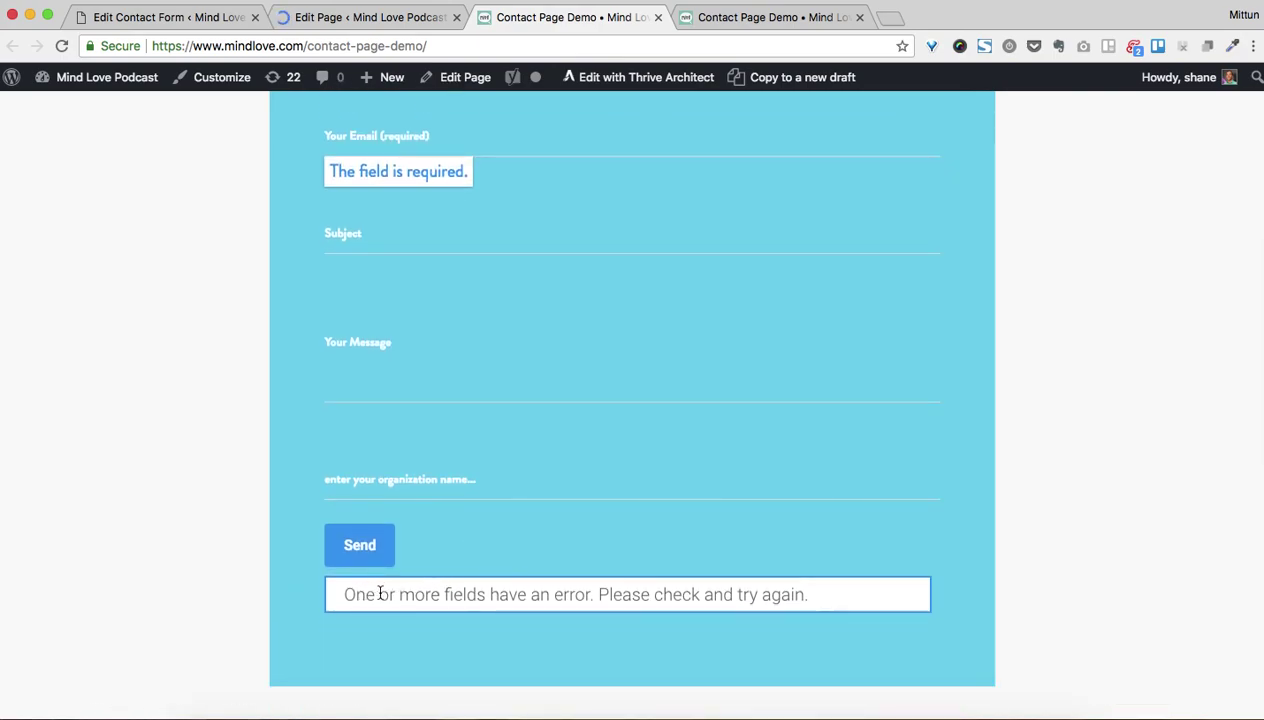
pyautogui.click(175, 18)
pyautogui.scroll(-5, 415, 363)
pyautogui.scroll(-1, 415, 365)
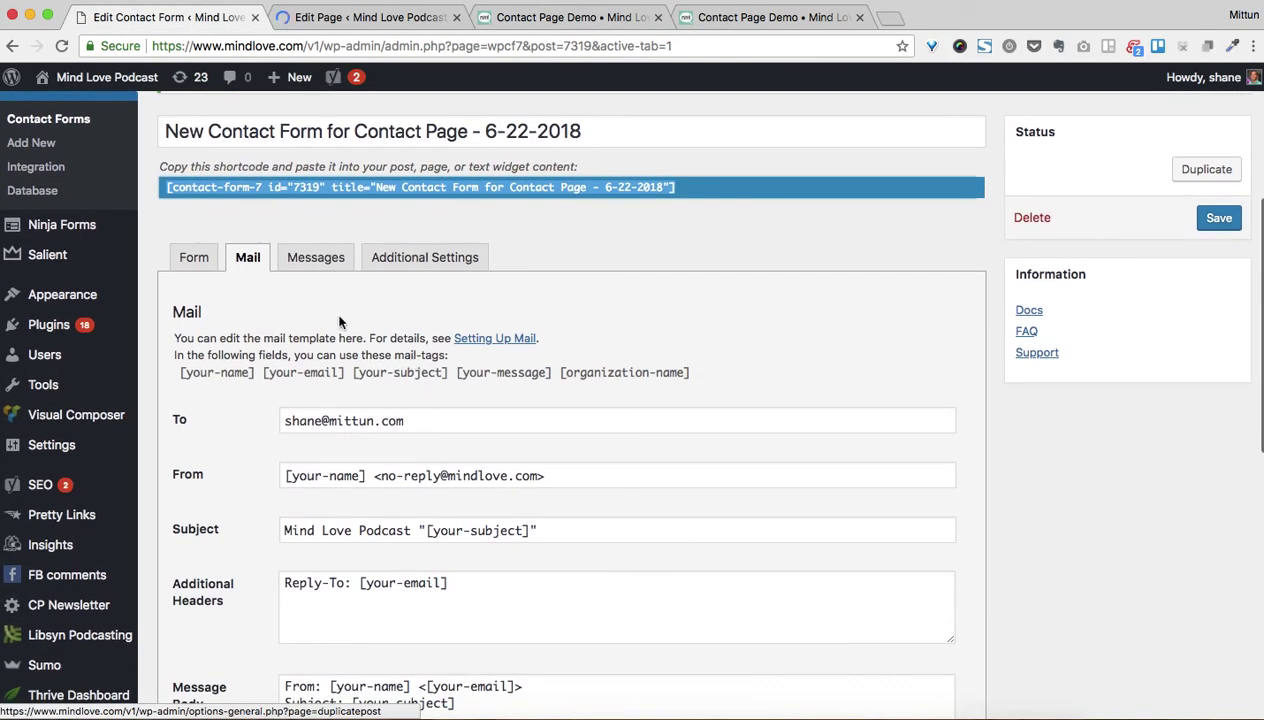
pyautogui.click(322, 259)
pyautogui.scroll(-2, 378, 337)
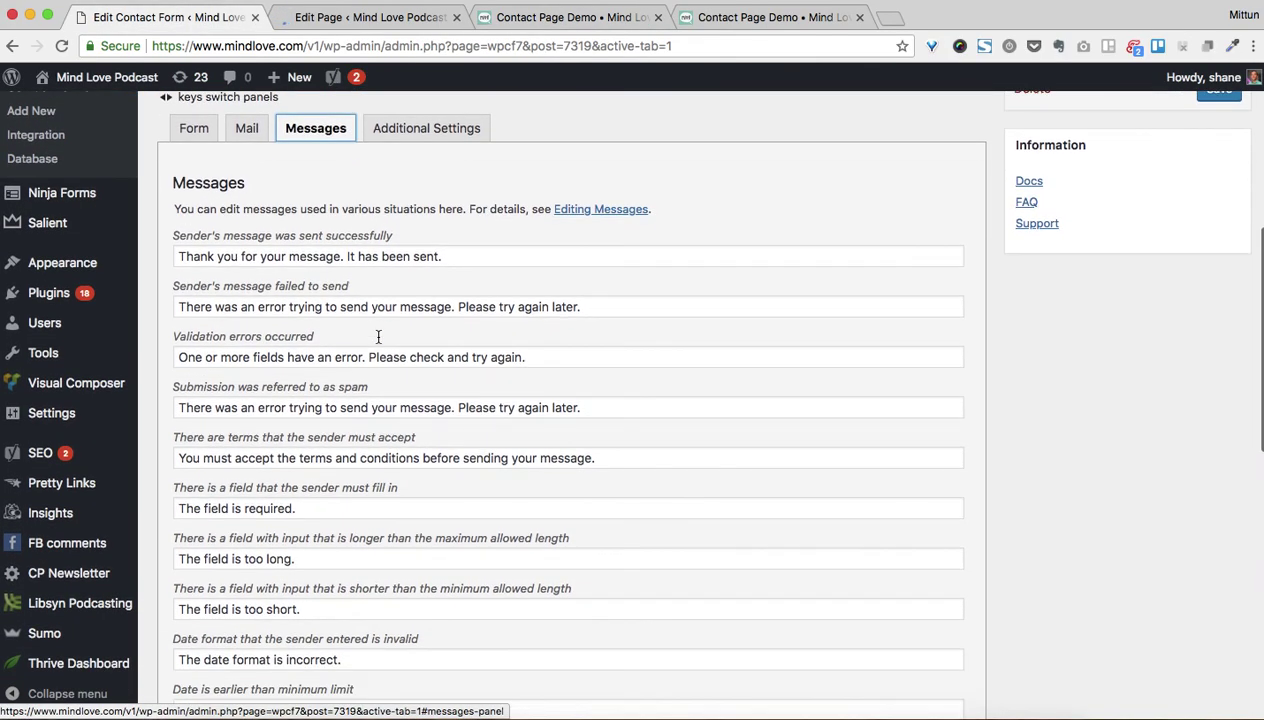
pyautogui.moveTo(186, 357); pyautogui.dragTo(537, 364)
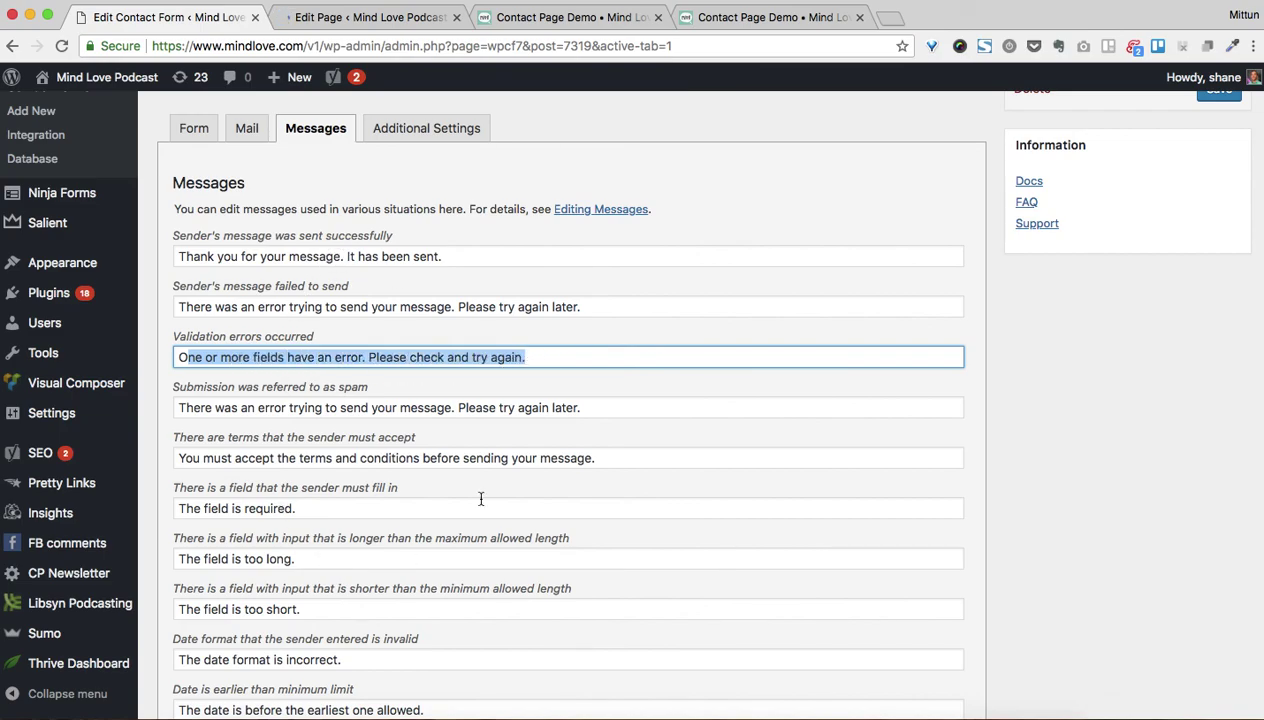
pyautogui.click(191, 121)
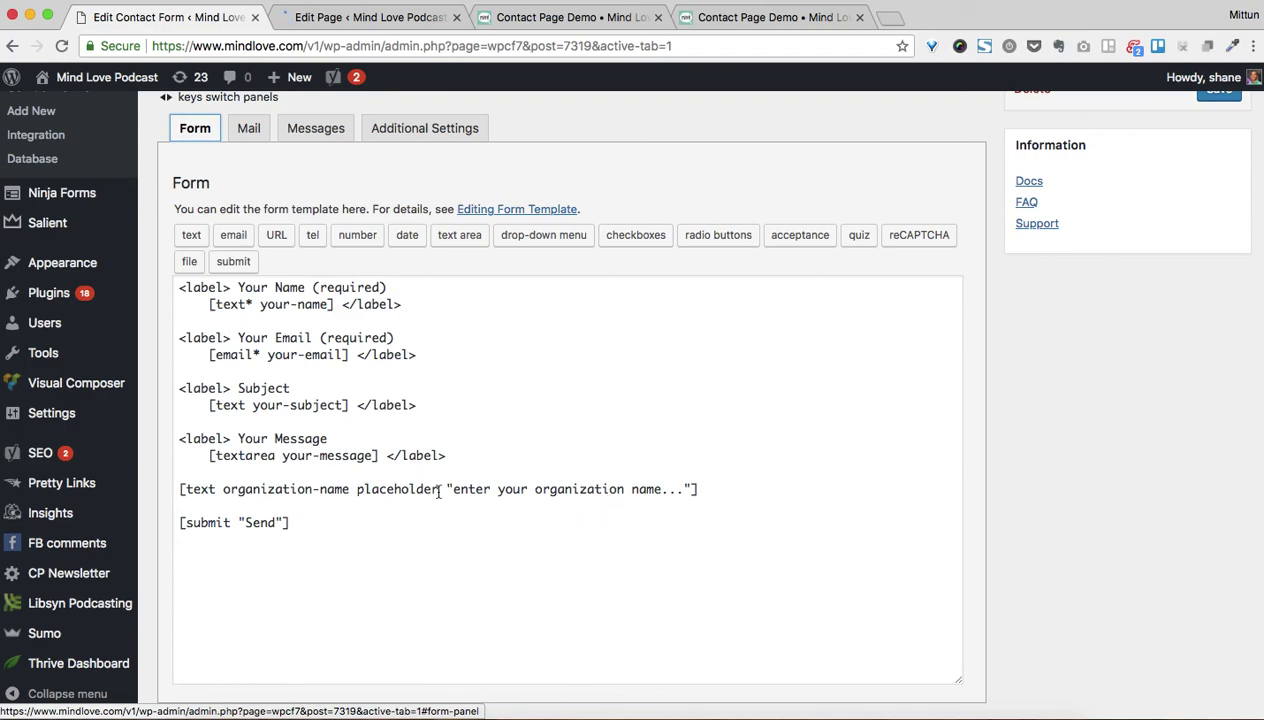
pyautogui.click(550, 18)
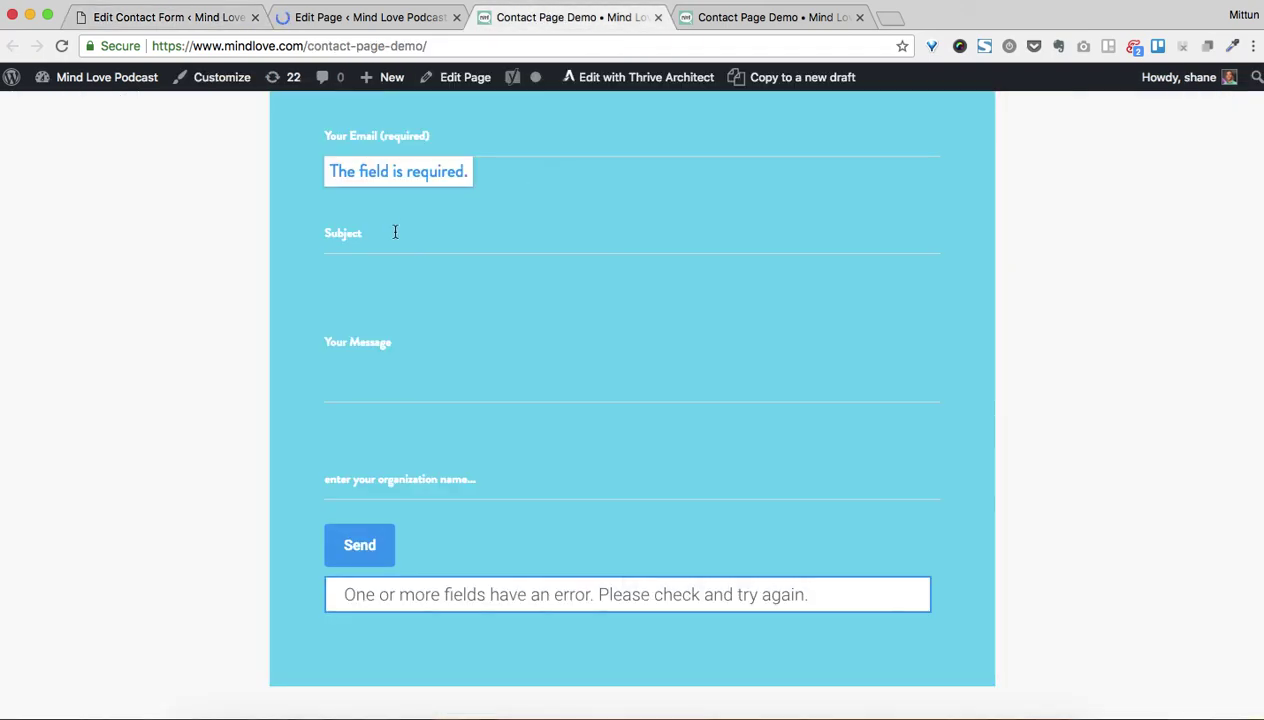
pyautogui.click(196, 18)
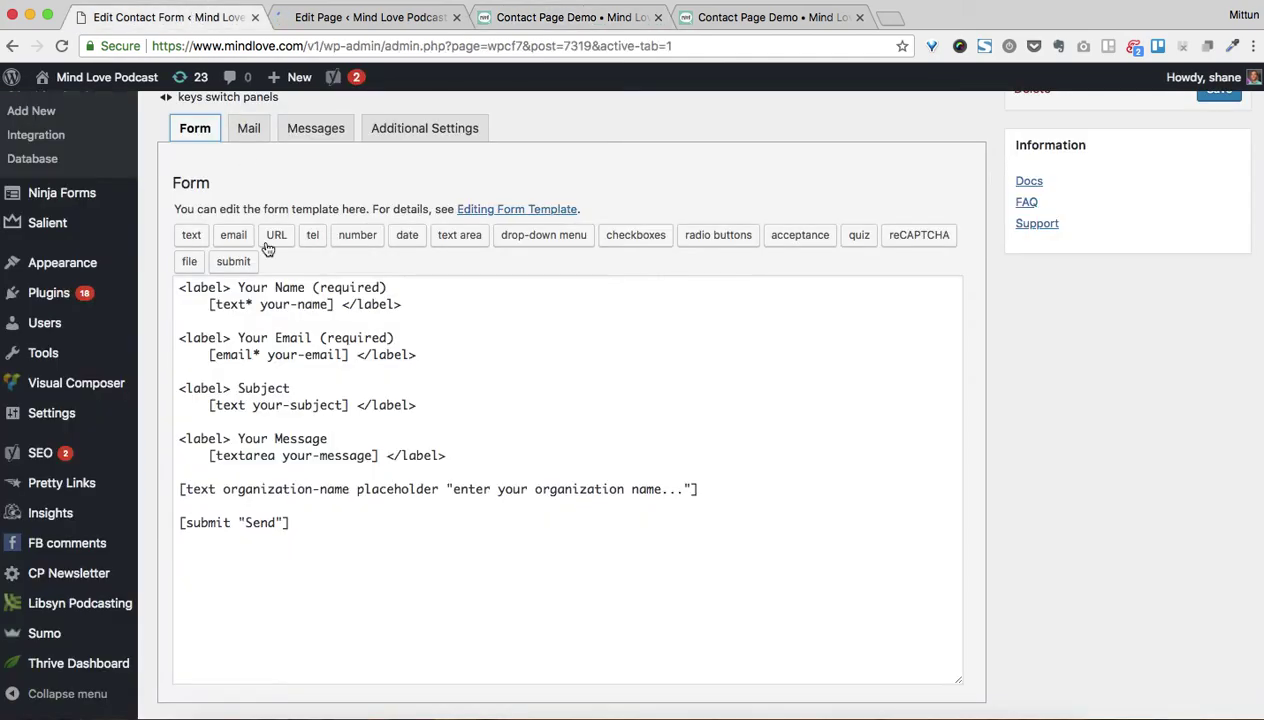
pyautogui.click(265, 303)
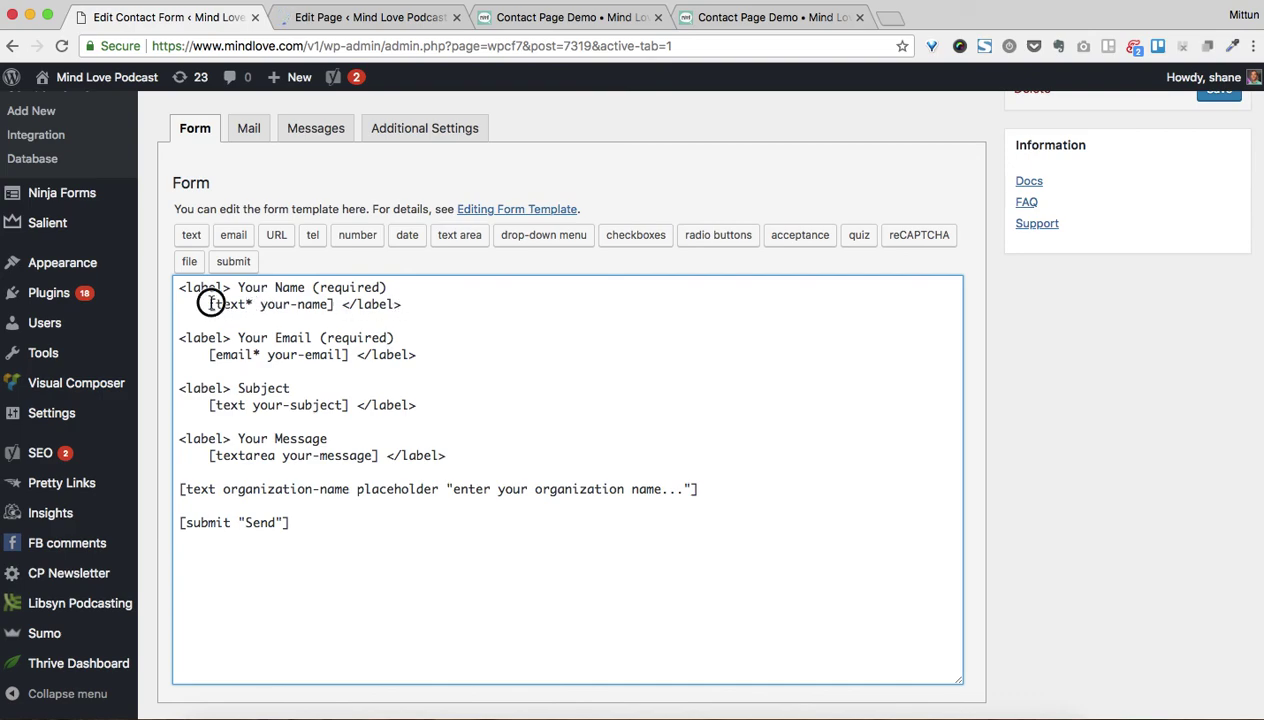
# Strip '<label> Your Name (required)' and its closing '</label>' from [text* your-name], then save the form
pyautogui.moveTo(210, 303); pyautogui.dragTo(171, 281)
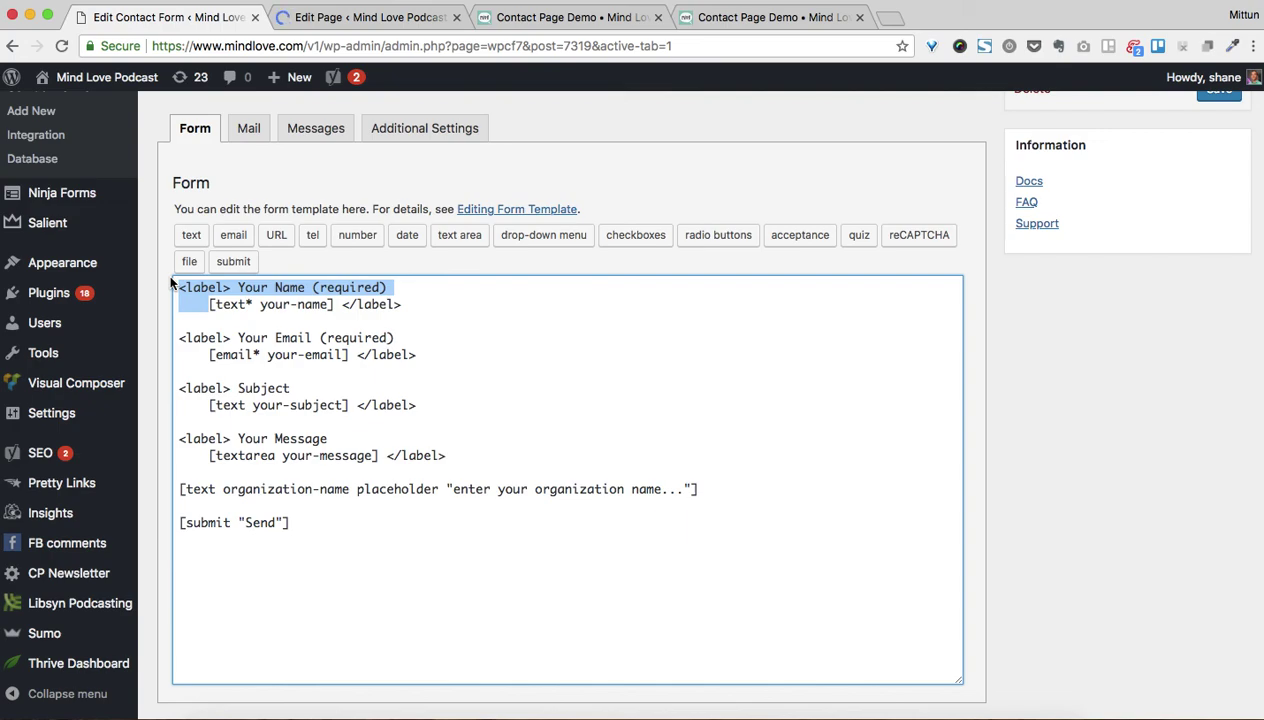
pyautogui.click(390, 325)
pyautogui.moveTo(411, 305); pyautogui.dragTo(64, 268)
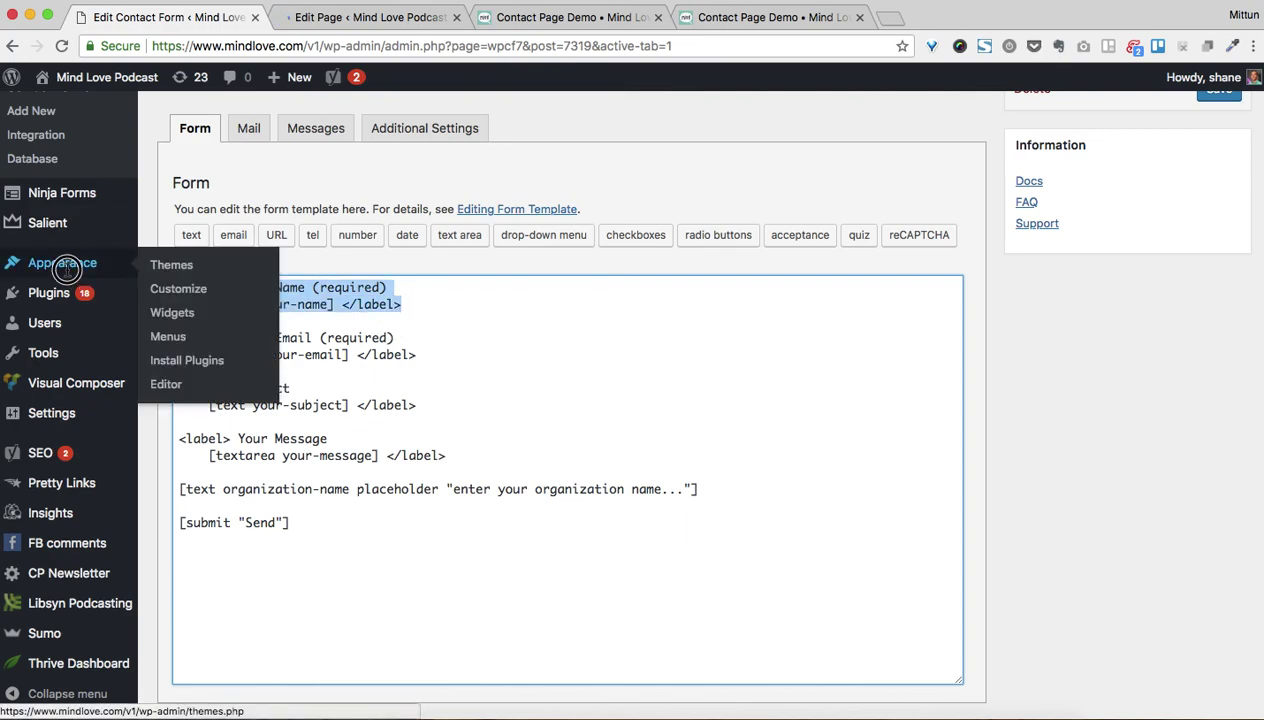
pyautogui.click(320, 288)
pyautogui.moveTo(170, 302); pyautogui.dragTo(175, 288)
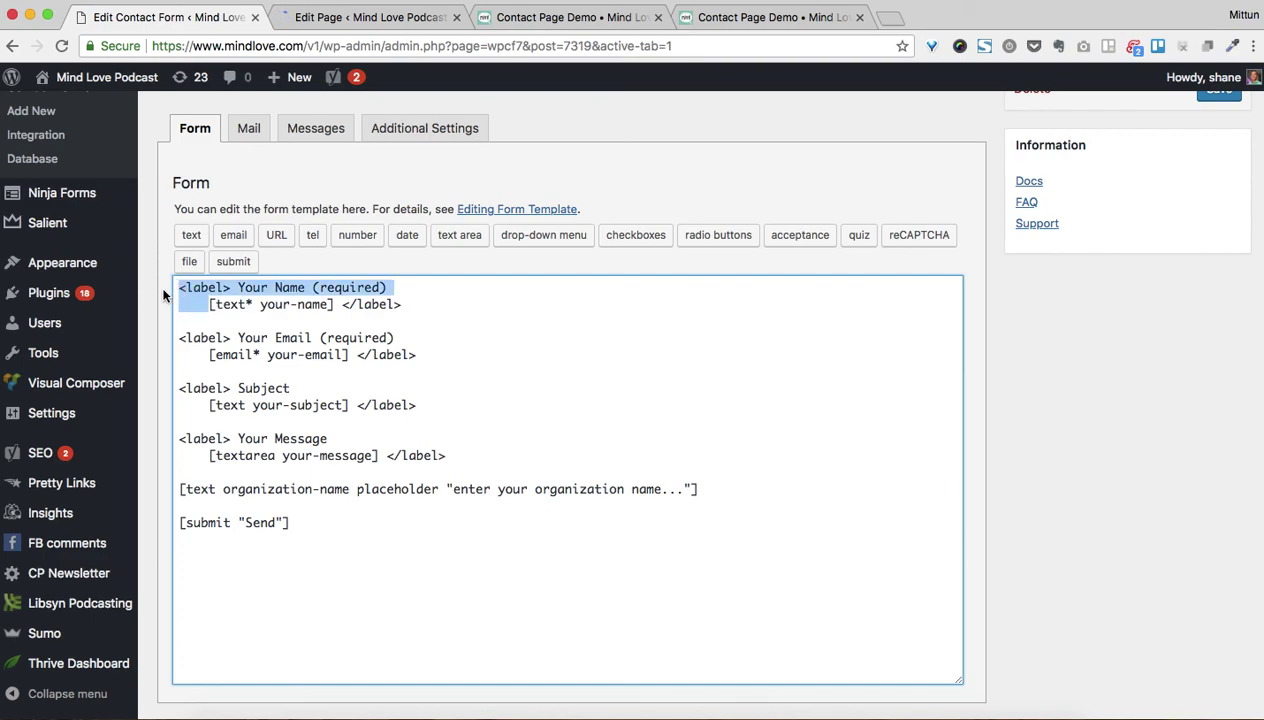
pyautogui.press('BackSpace')
pyautogui.moveTo(305, 287); pyautogui.dragTo(371, 287)
pyautogui.press('BackSpace')
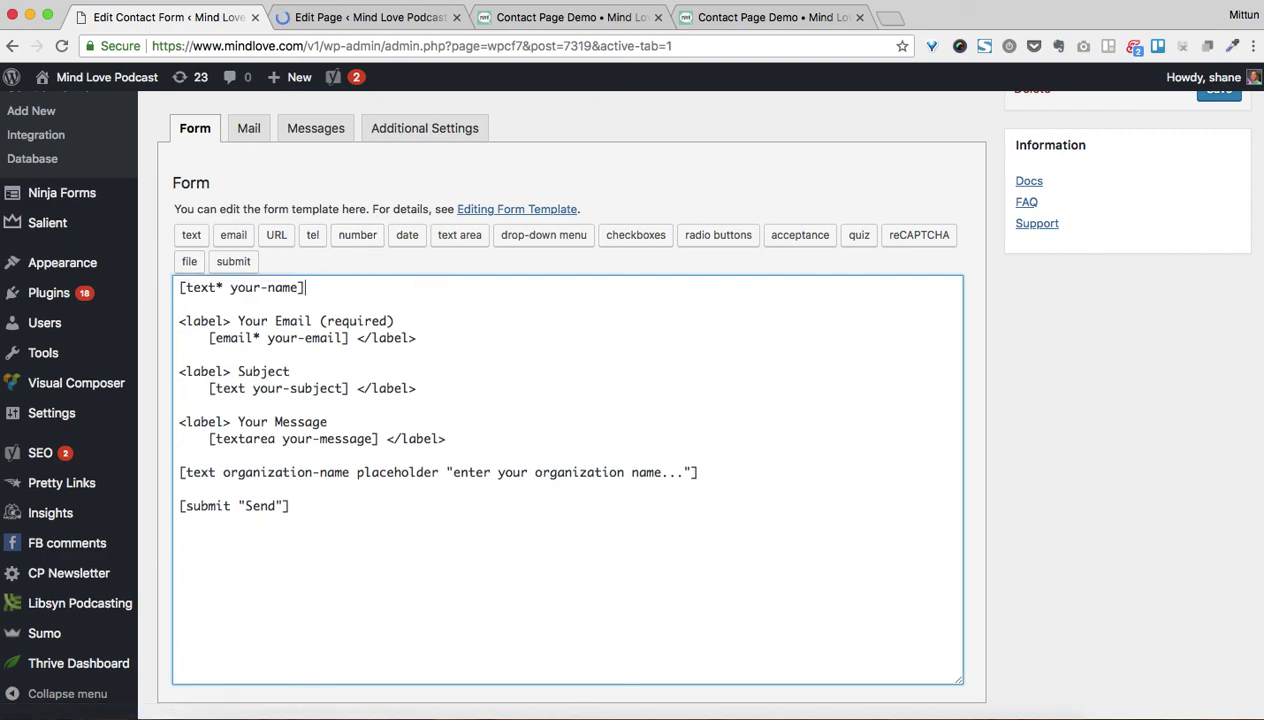
pyautogui.click(1218, 92)
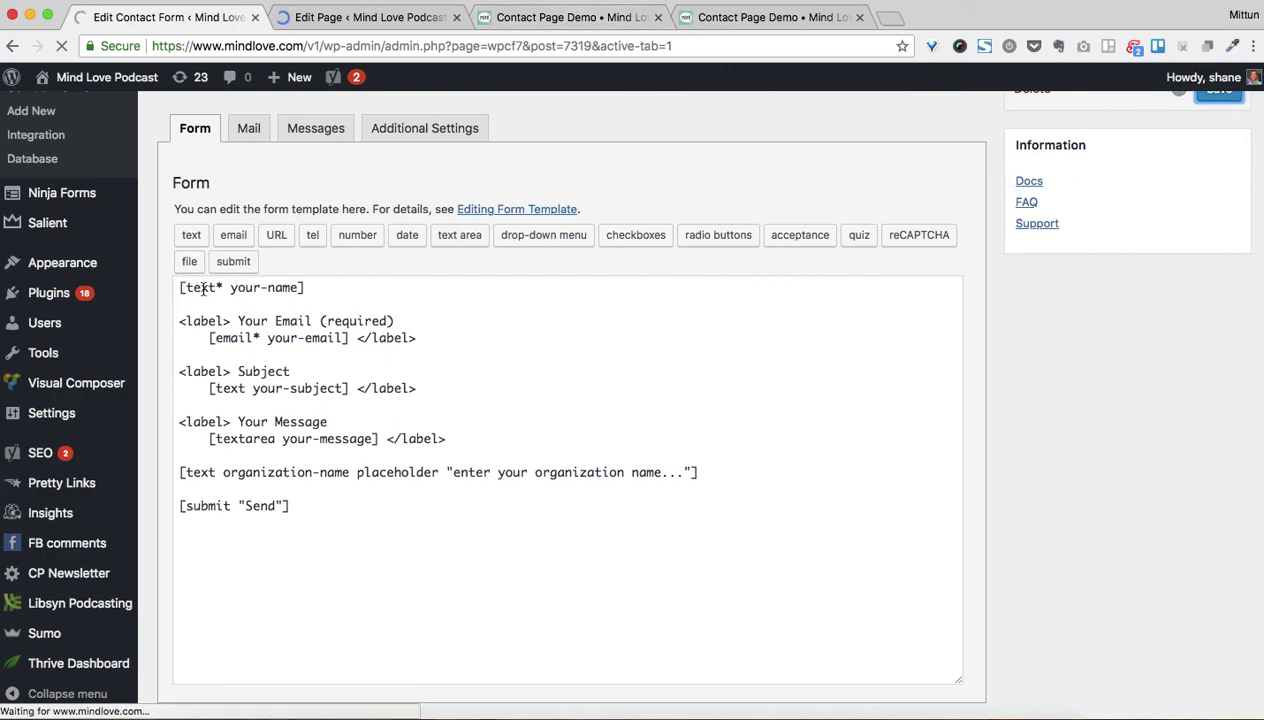
# Reload the live contact page and check that the name field now has no label
pyautogui.click(541, 14)
pyautogui.scroll(3, 392, 258)
pyautogui.click(60, 47)
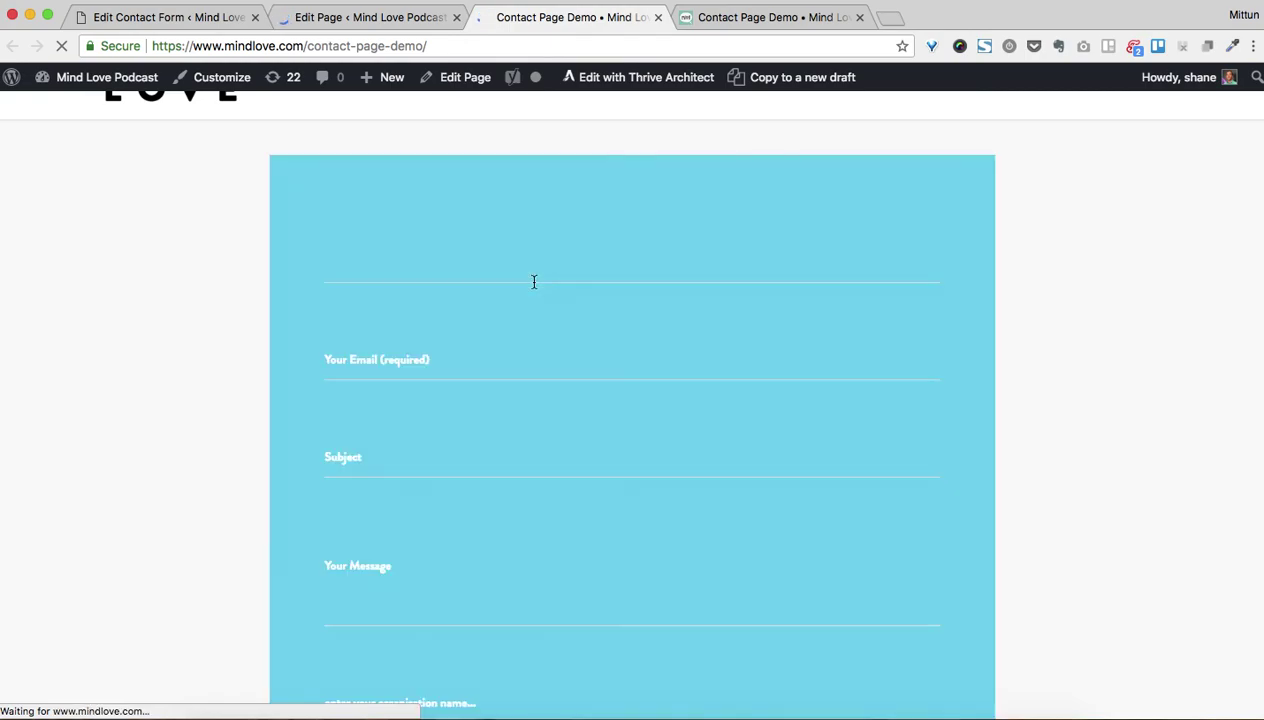
pyautogui.click(373, 266)
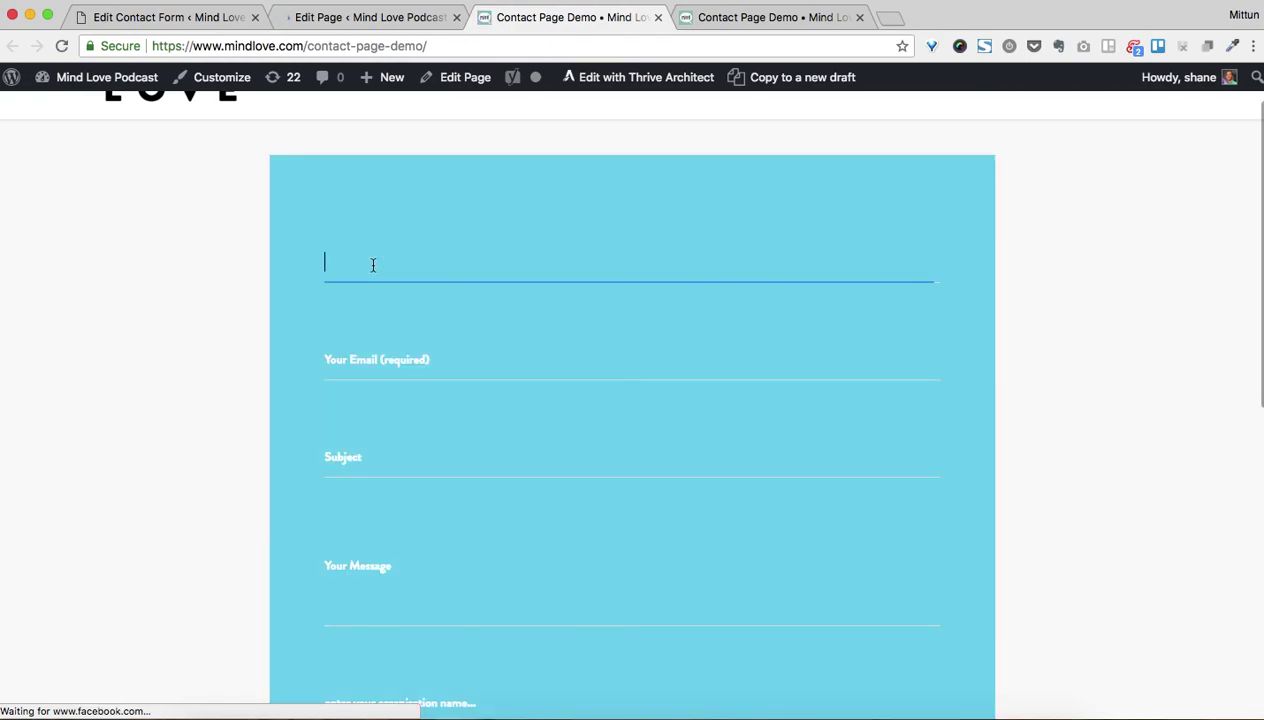
# Back in the contact form template, add blank lines after [text* your-name]
pyautogui.click(361, 17)
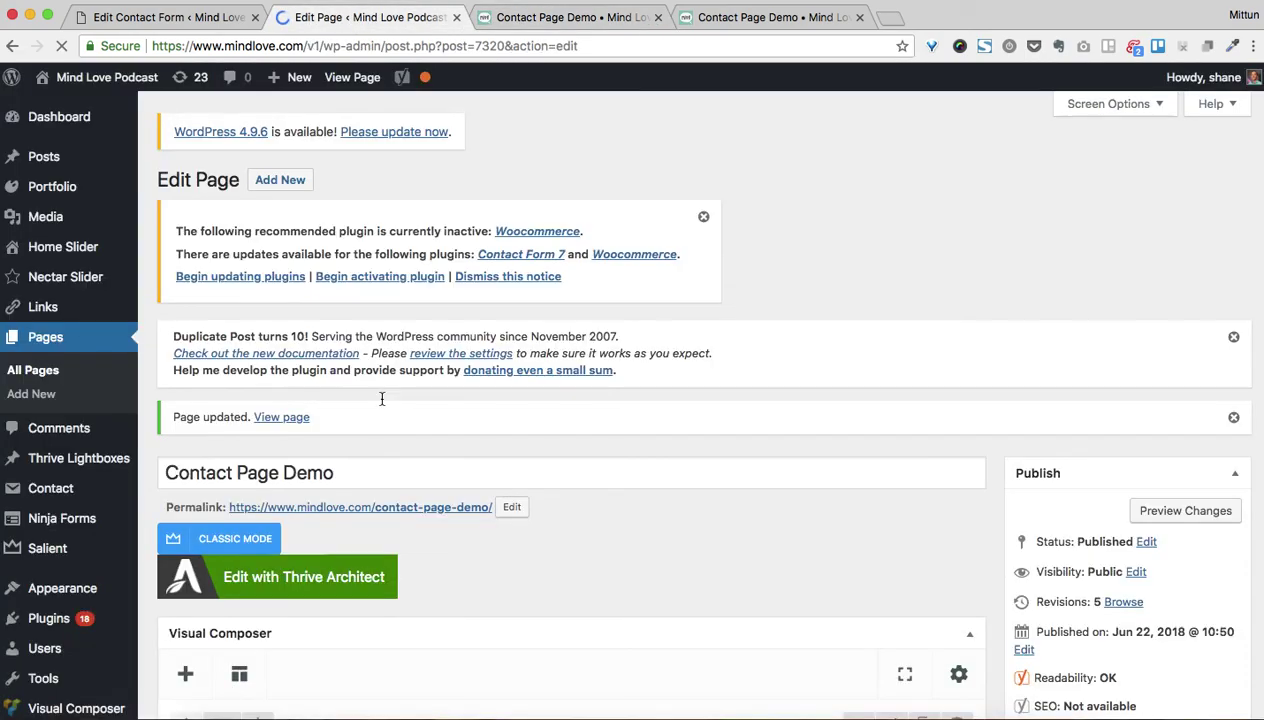
pyautogui.hotkey('ctrl', 'shift', 'Tab')
pyautogui.scroll(-5, 433, 373)
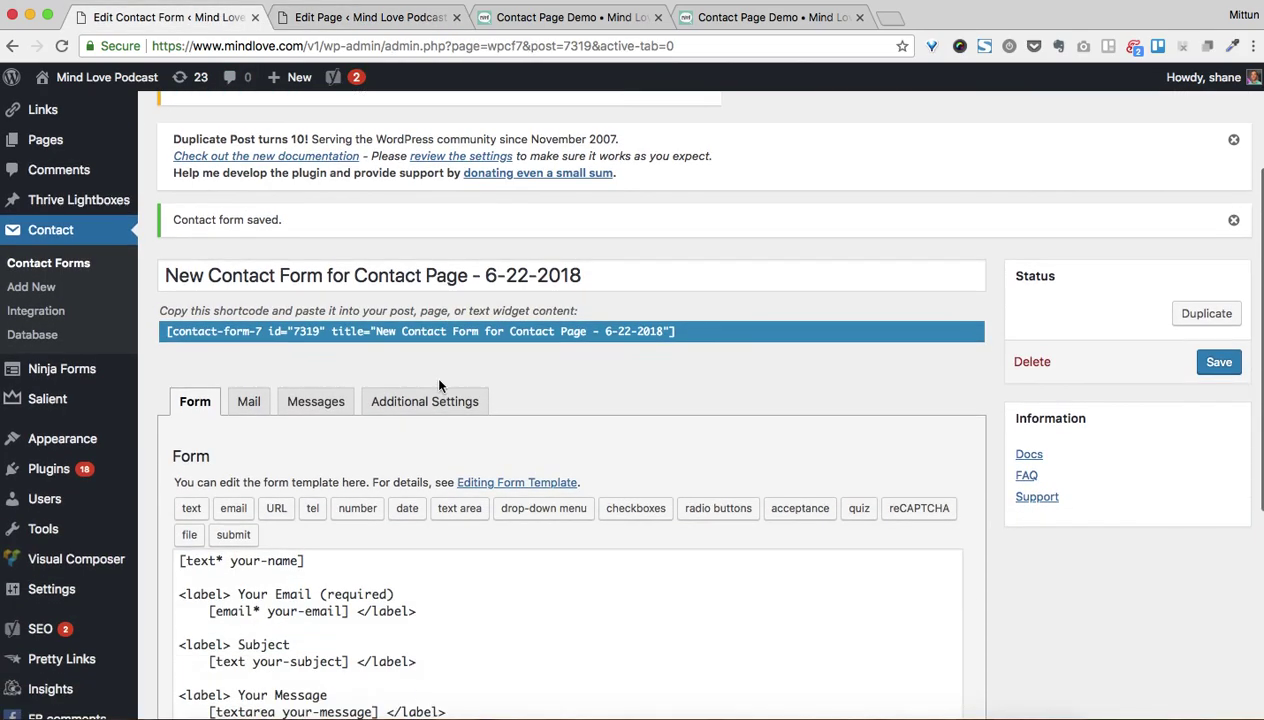
pyautogui.scroll(-3, 441, 387)
pyautogui.click(327, 272)
pyautogui.press('Return')
pyautogui.press('Return')
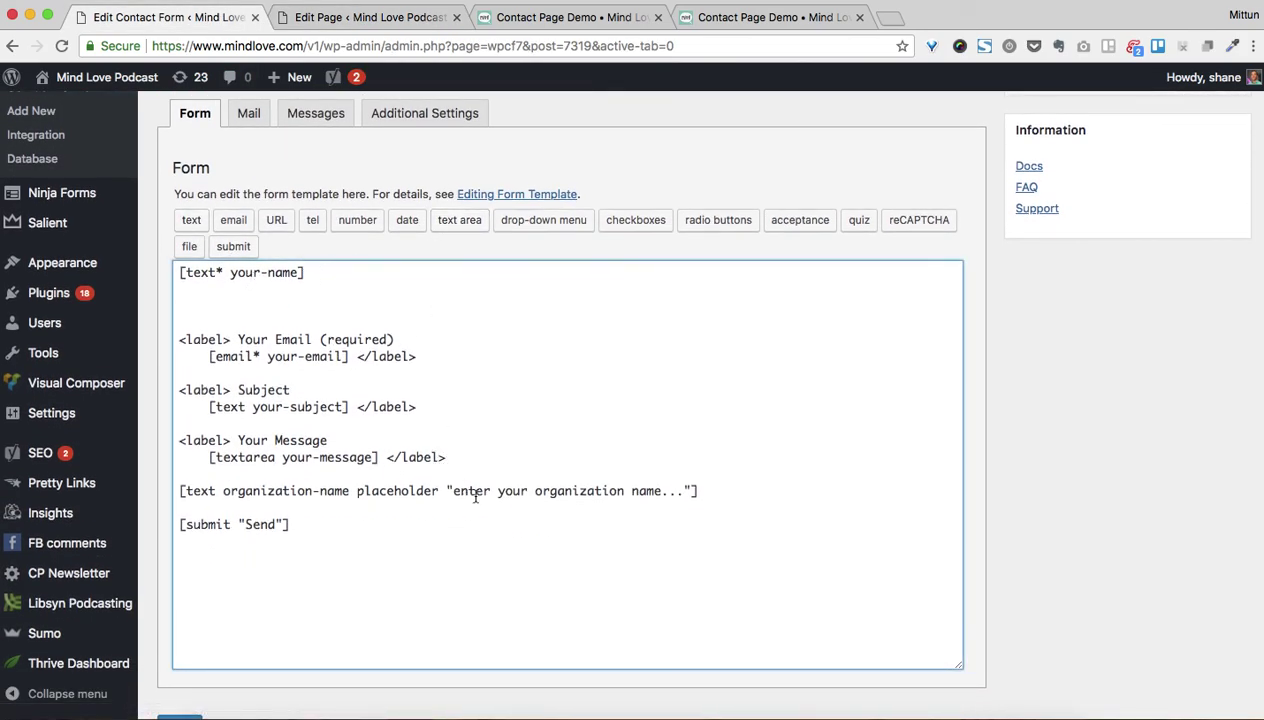
# Insert a required text tag your-name-new using 'Enter your name...' as its placeholder
pyautogui.click(191, 220)
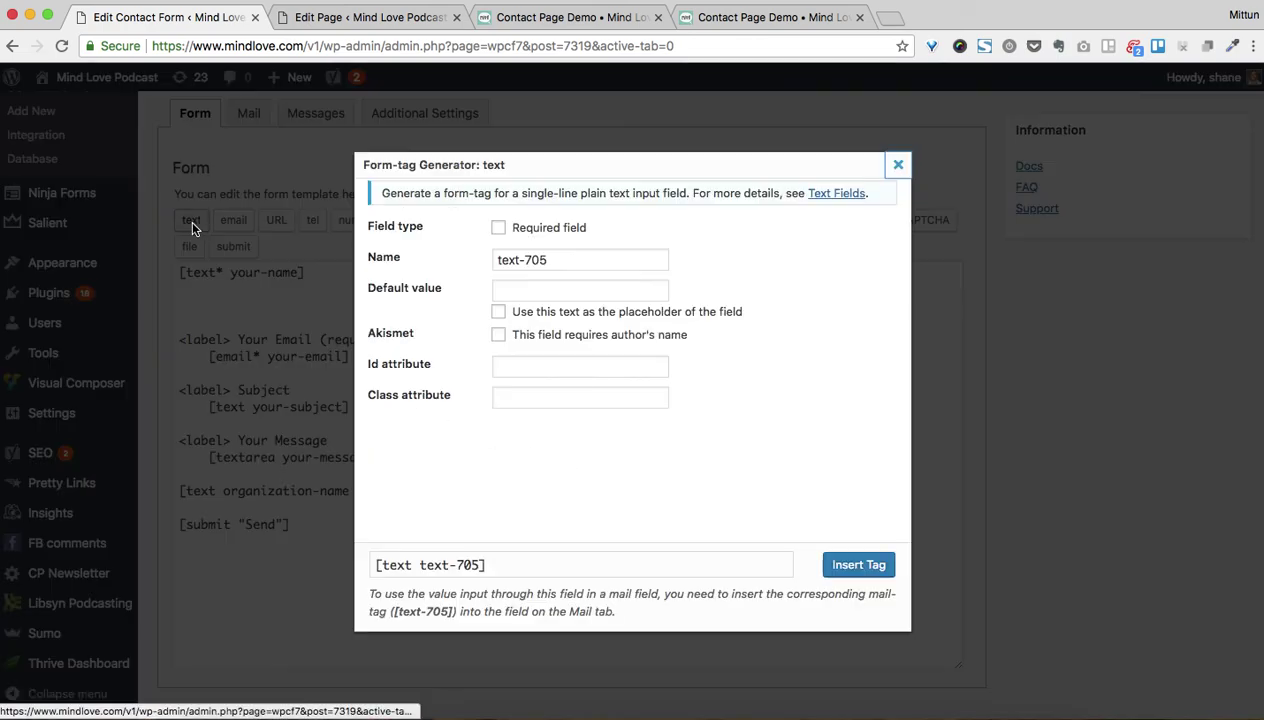
pyautogui.click(500, 228)
pyautogui.click(557, 260)
pyautogui.hotkey('ctrl', 'a')
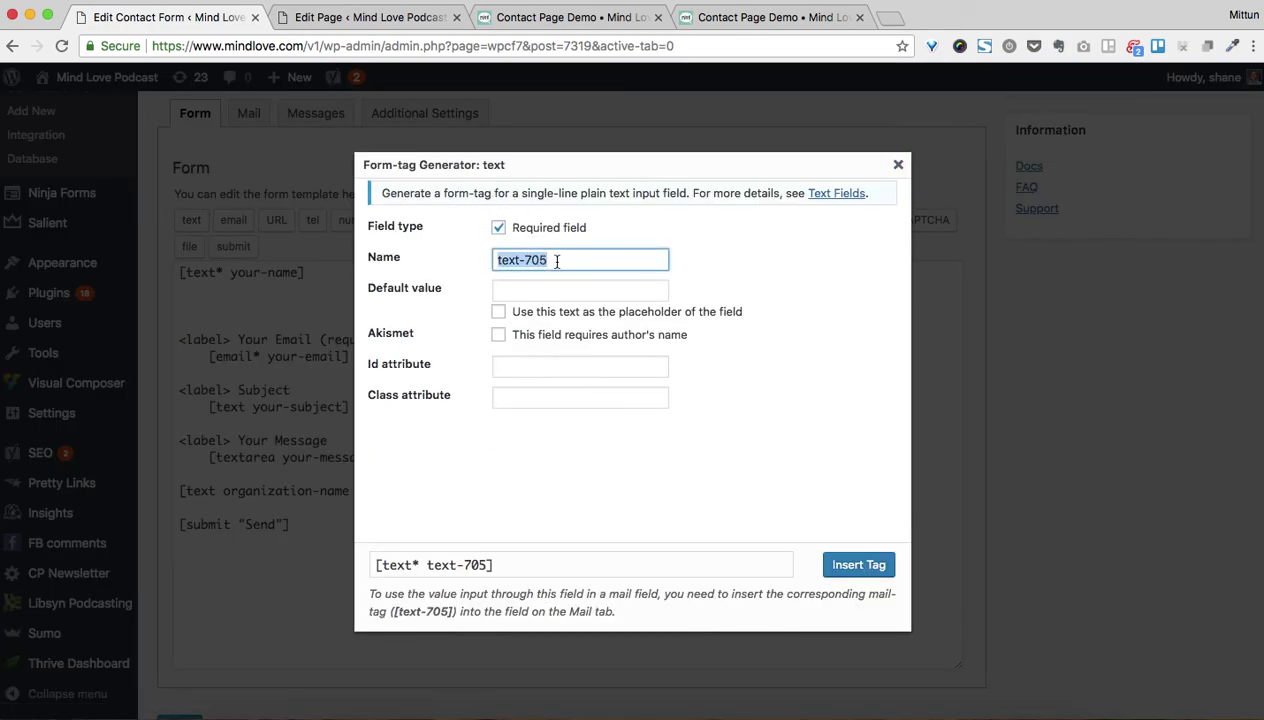
pyautogui.write('your-name-new')
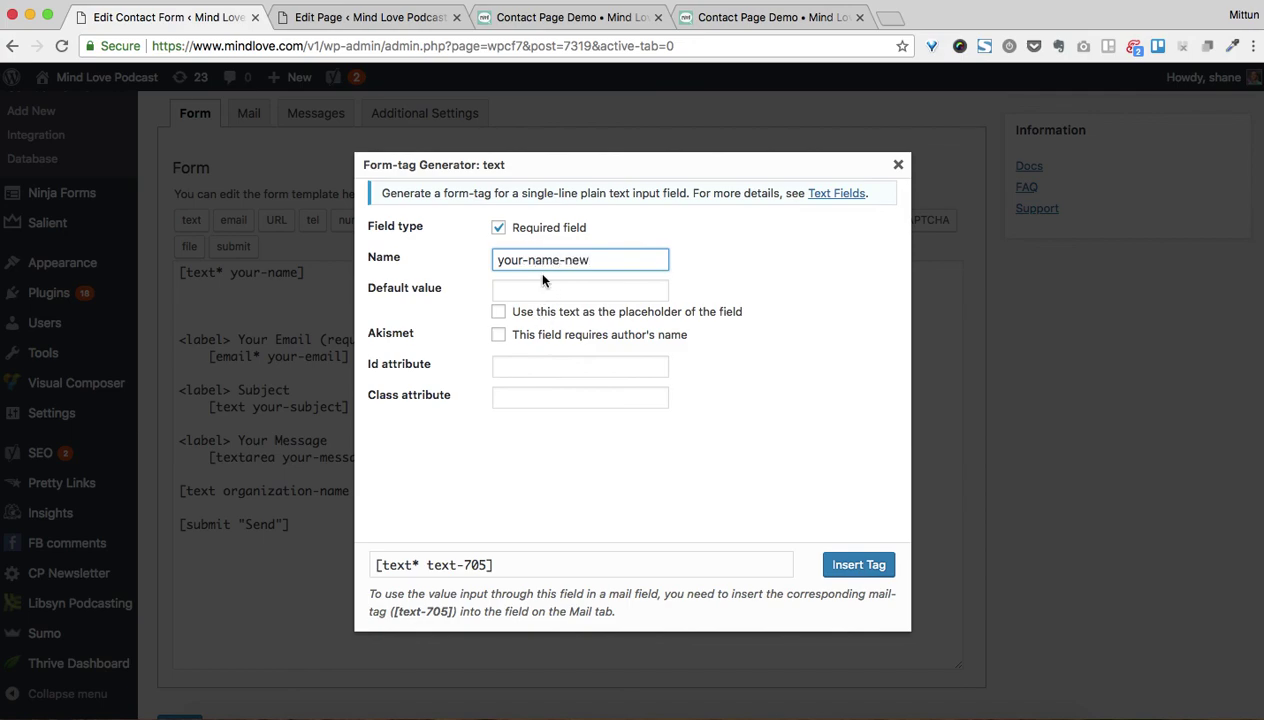
pyautogui.click(540, 288)
pyautogui.write('Enter your name...')
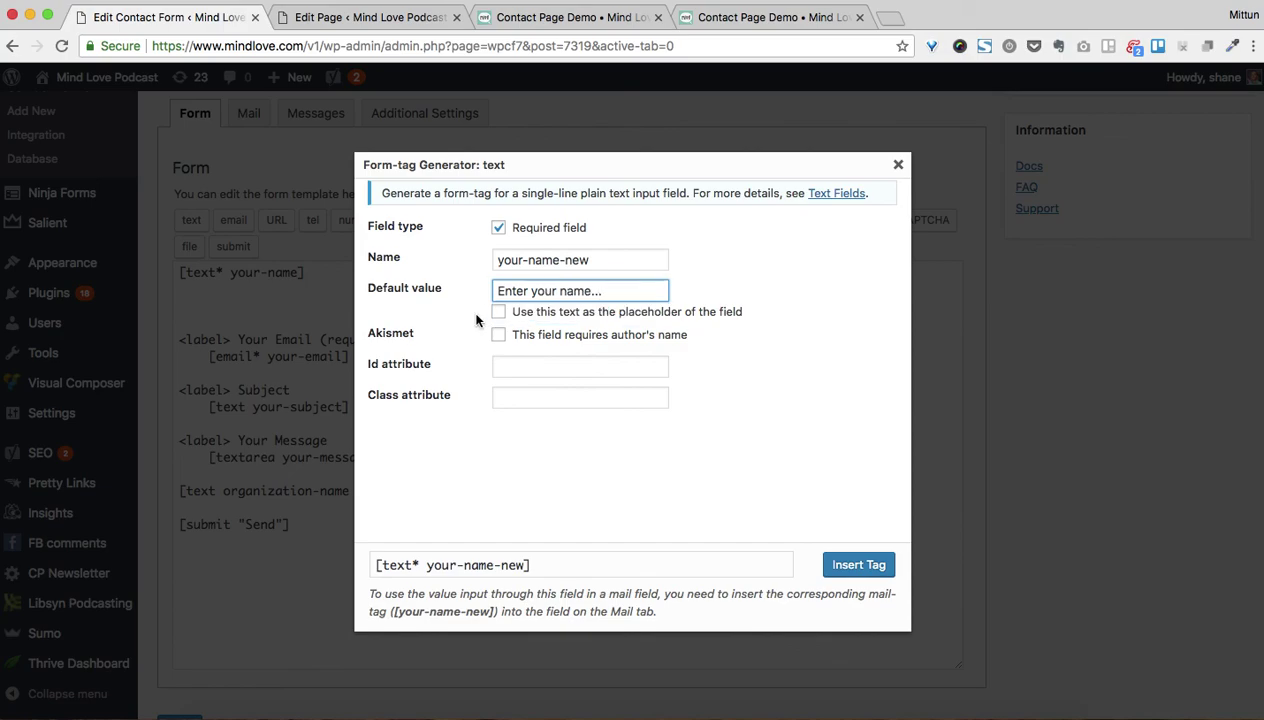
pyautogui.click(502, 312)
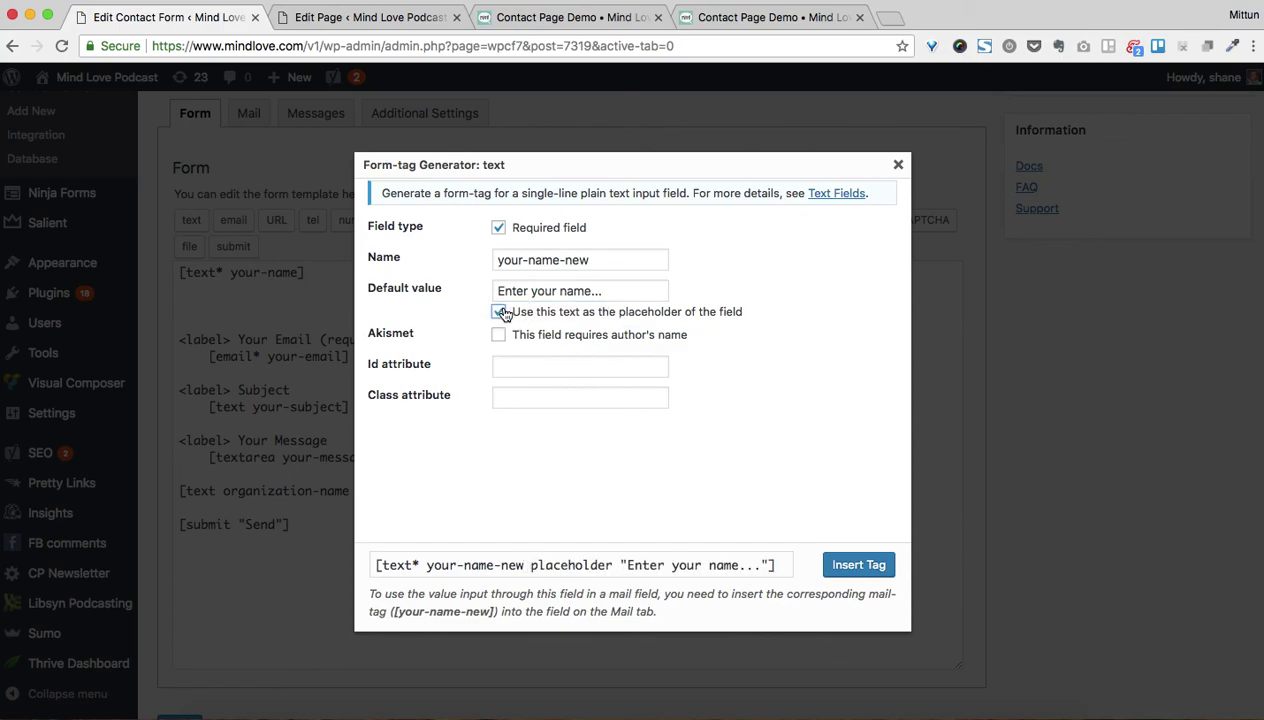
pyautogui.click(858, 565)
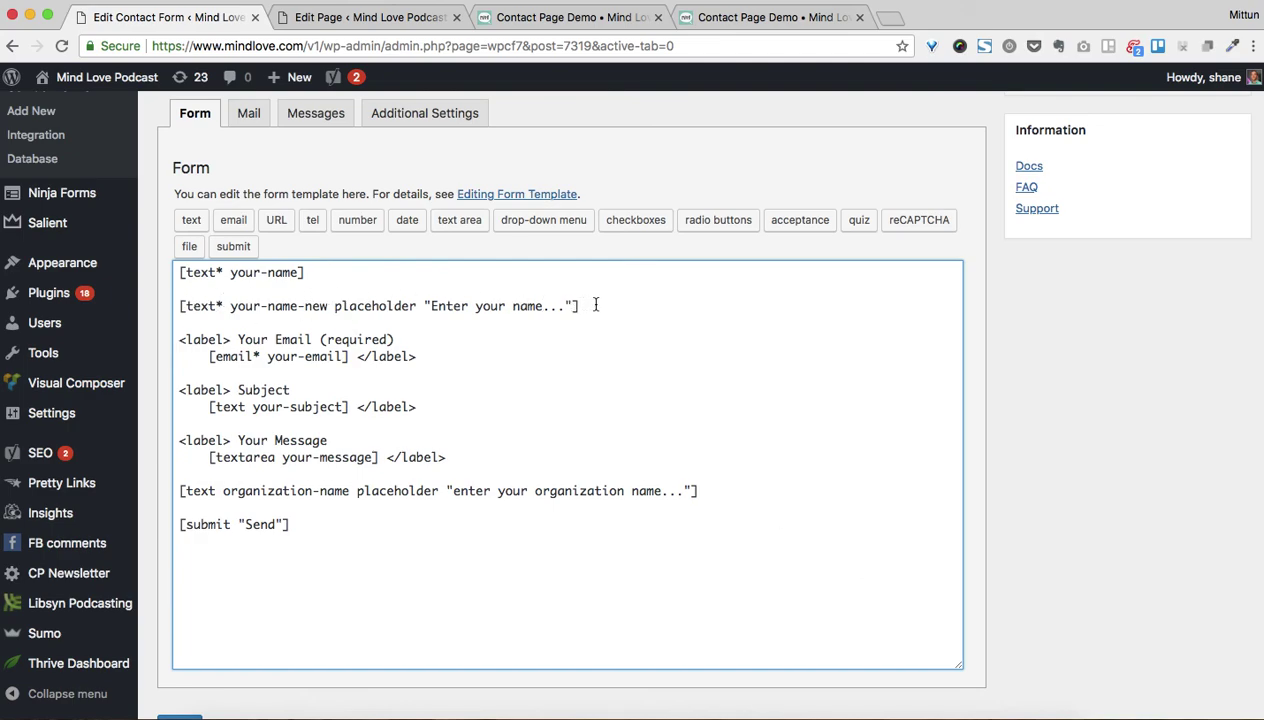
pyautogui.scroll(5, 1158, 303)
# Save the form, reload the Contact Page Demo, and try the name and new 'Enter your name...' fields
pyautogui.click(1215, 305)
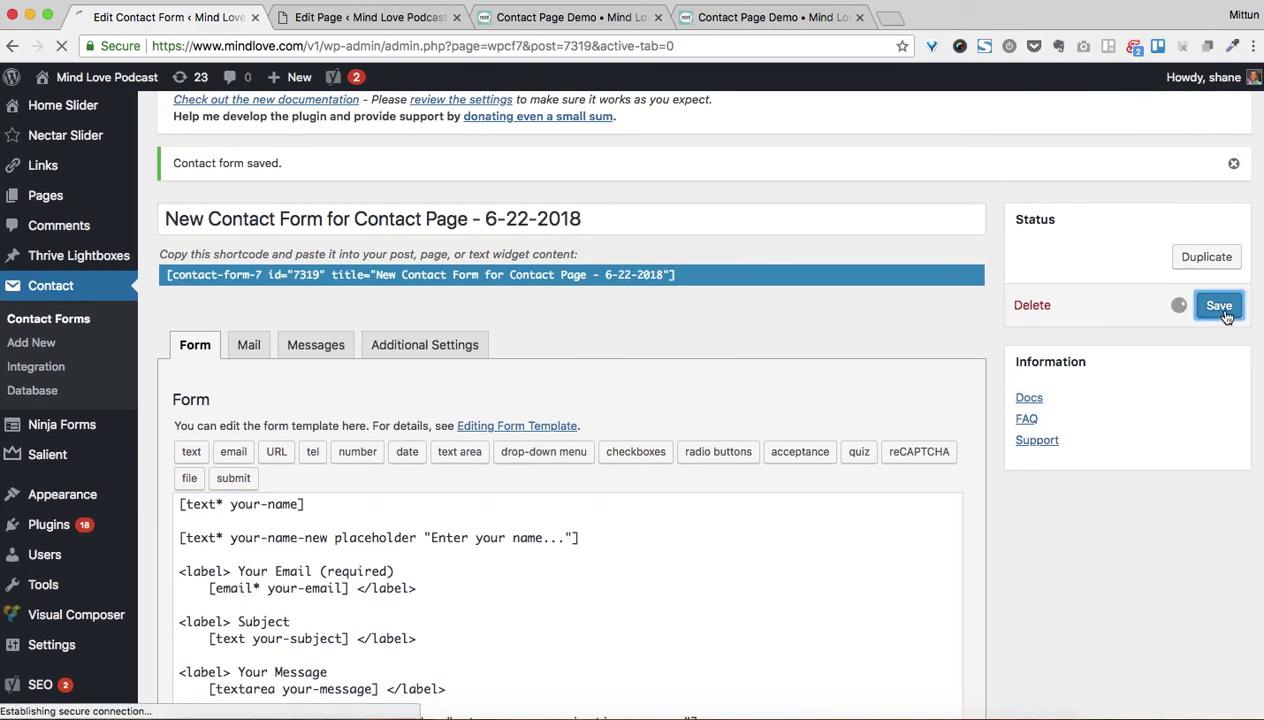
pyautogui.click(513, 19)
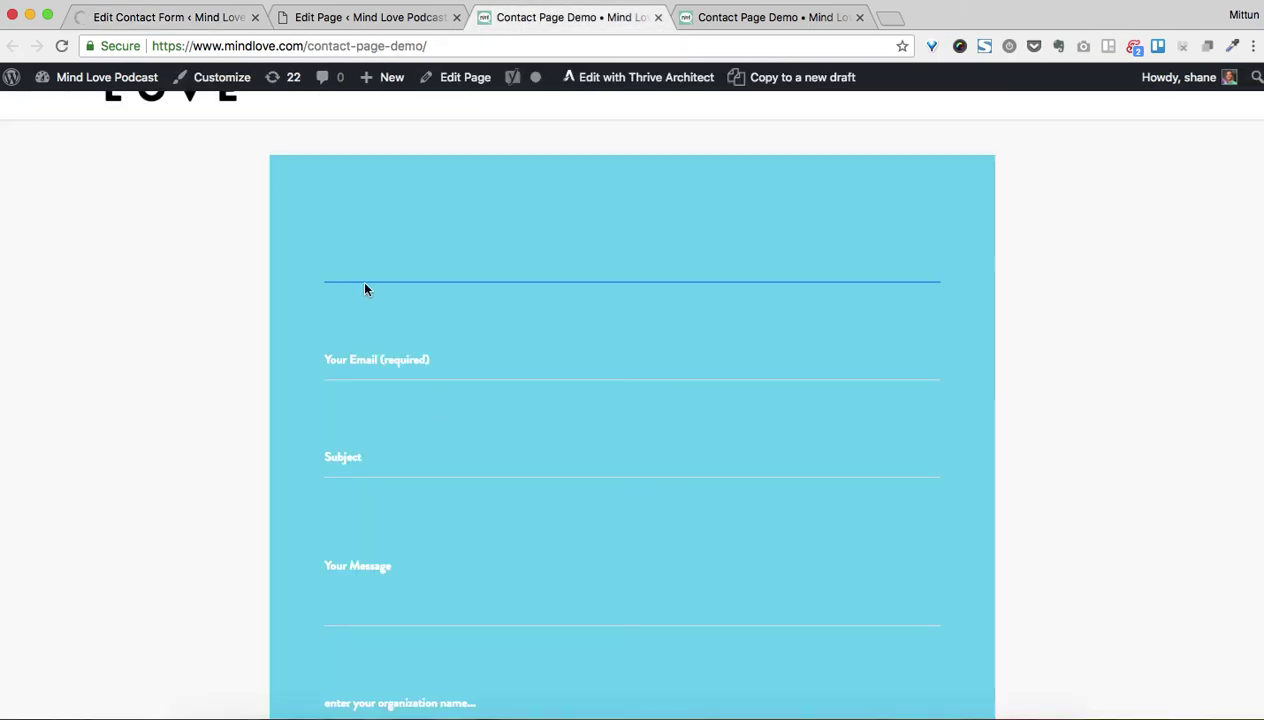
pyautogui.click(61, 46)
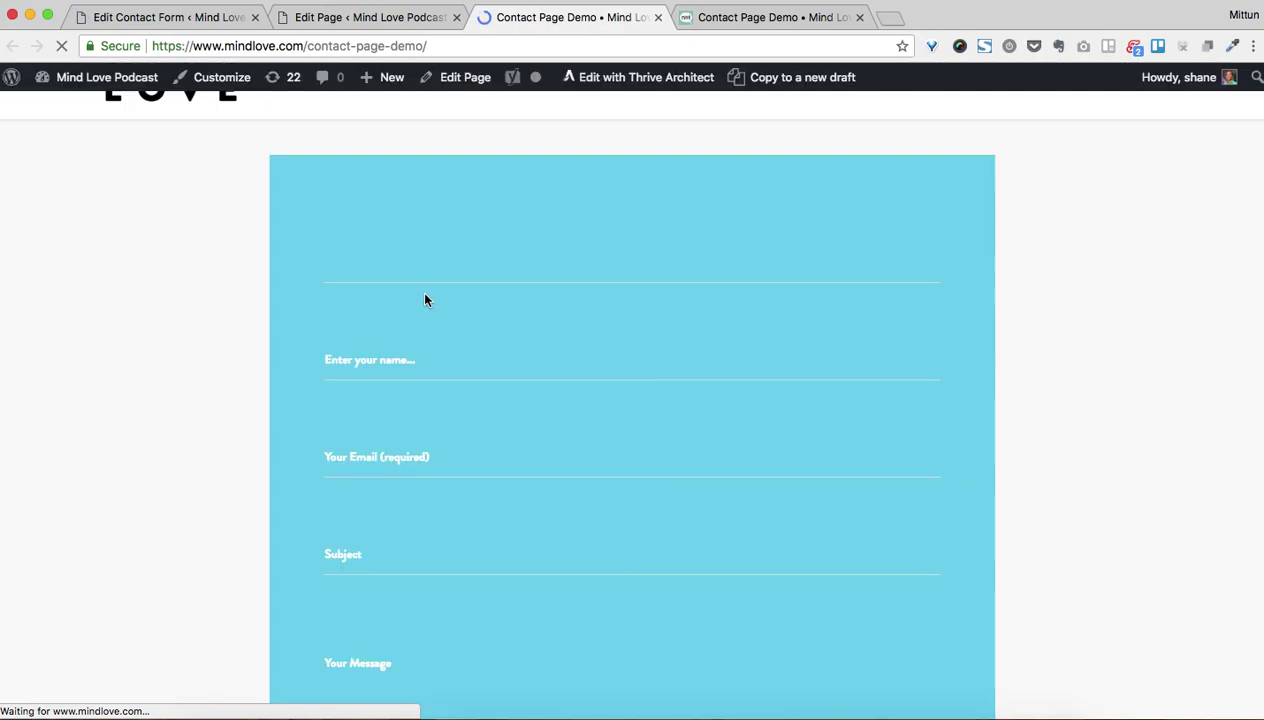
pyautogui.click(341, 273)
pyautogui.click(345, 361)
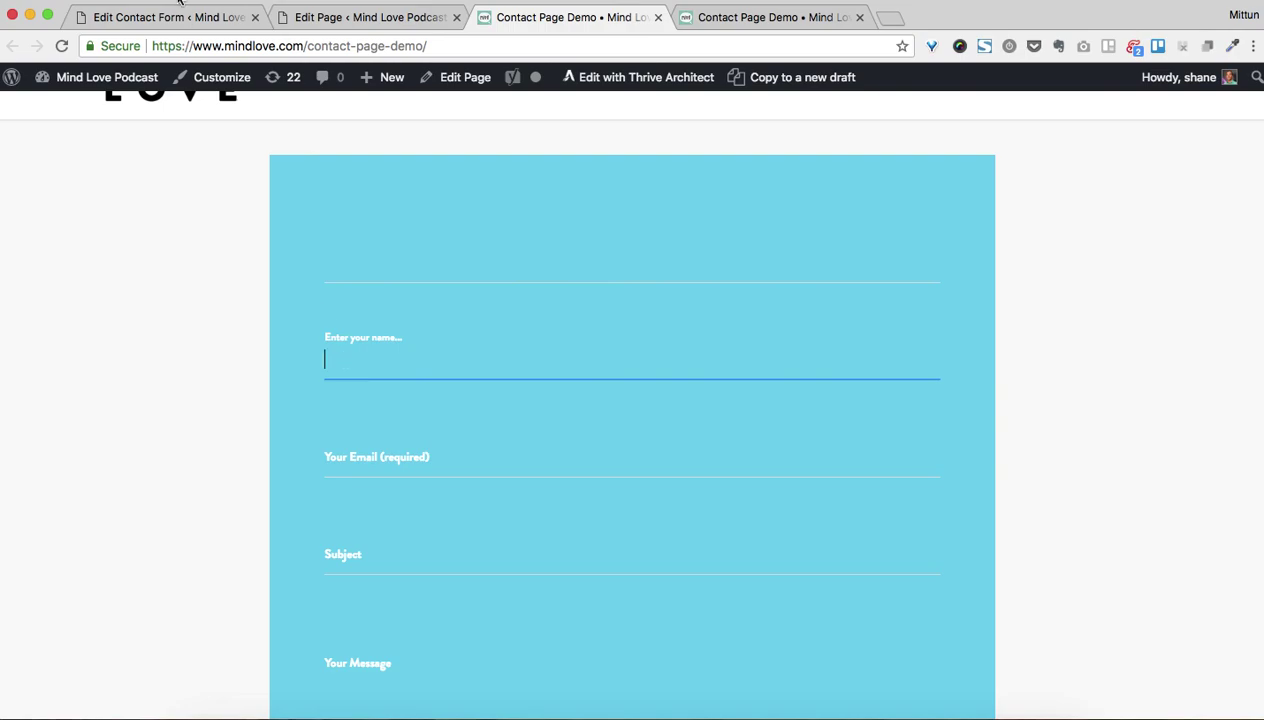
pyautogui.click(175, 17)
# Compare the [text* your-name] form tag with the [your-name-new] mail-tag in the Mail template
pyautogui.scroll(-5, 318, 528)
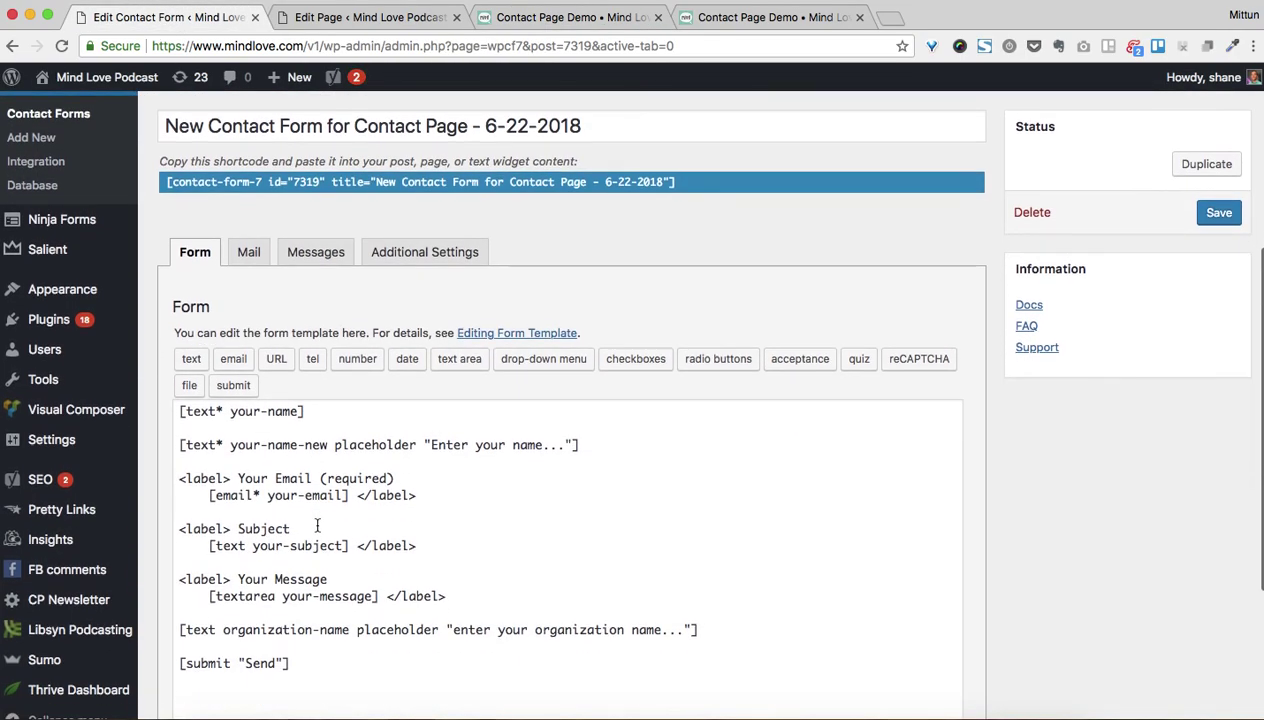
pyautogui.moveTo(308, 290); pyautogui.dragTo(179, 287)
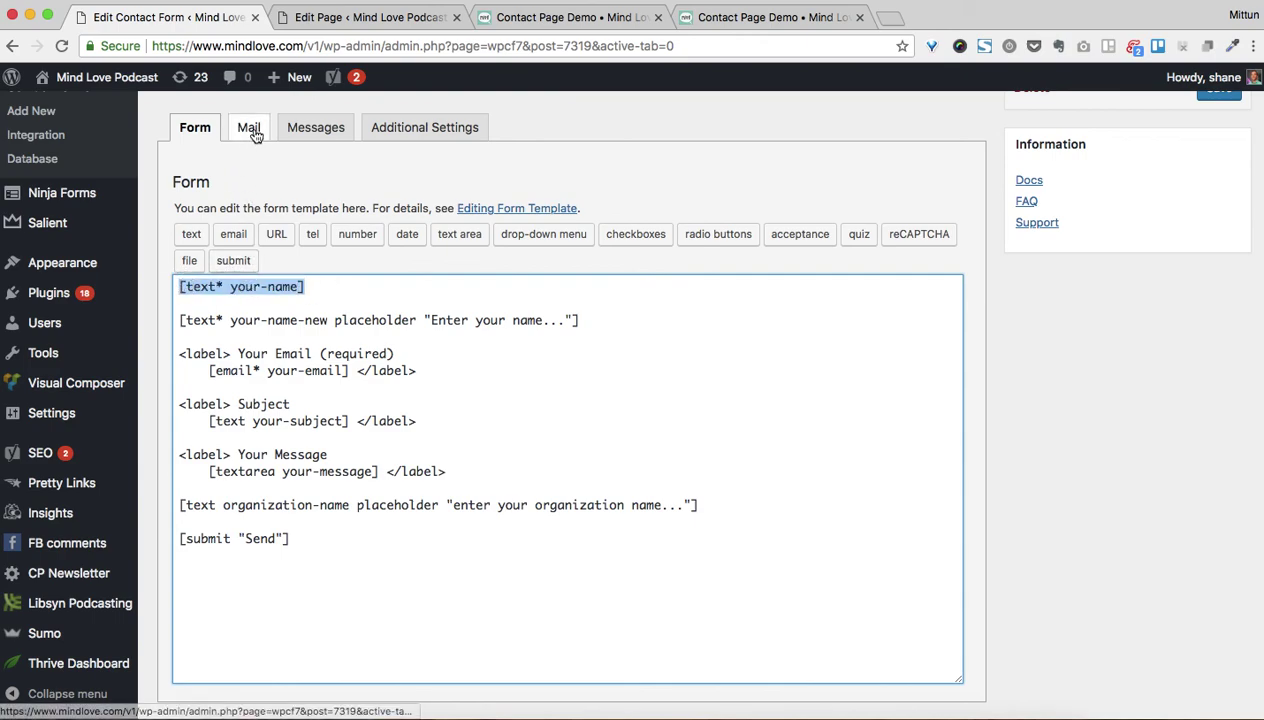
pyautogui.click(248, 128)
pyautogui.moveTo(366, 250); pyautogui.dragTo(268, 252)
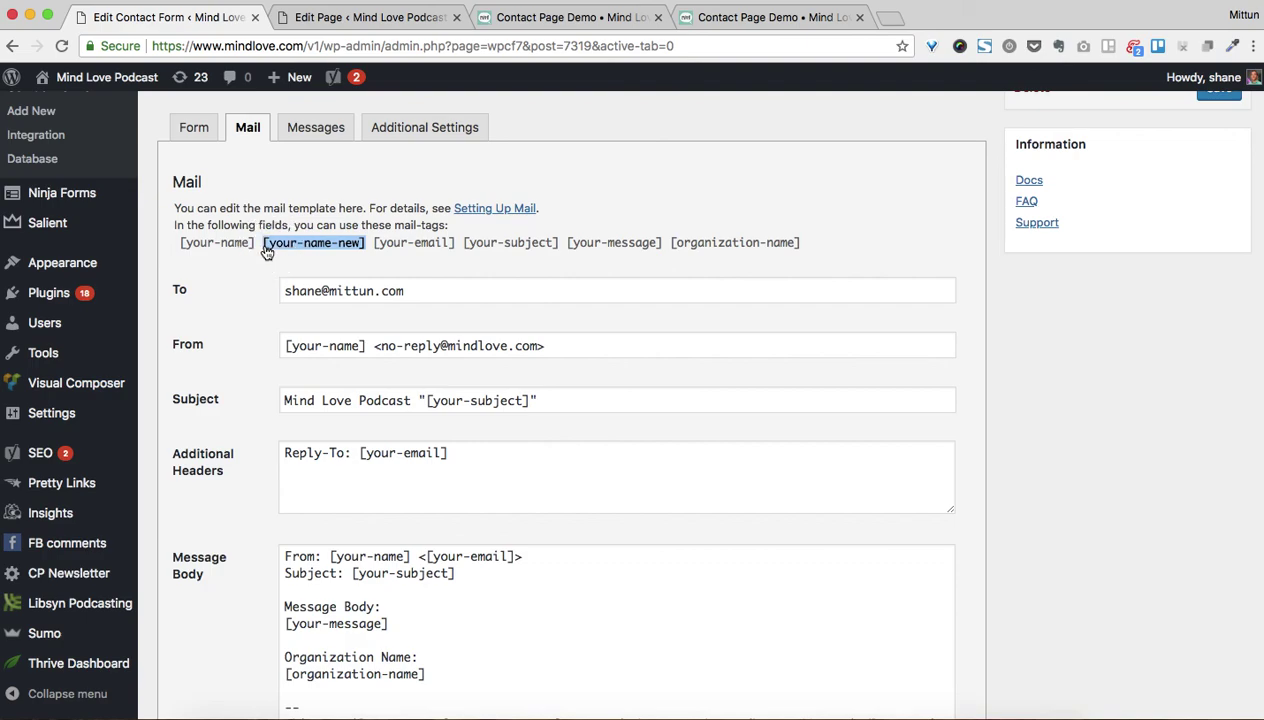
pyautogui.click(211, 131)
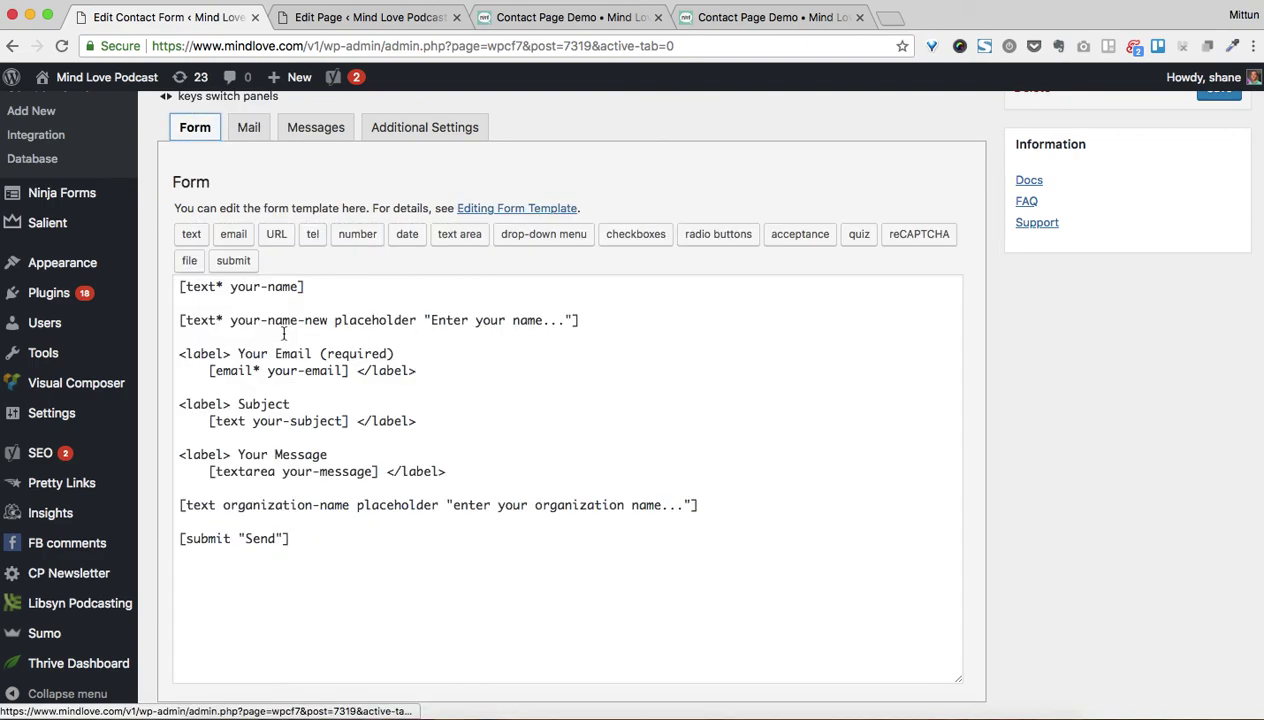
# Move the 'Enter your name...' placeholder onto [text* your-name] and delete the your-name-new line
pyautogui.moveTo(330, 320); pyautogui.dragTo(570, 318)
pyautogui.hotkey('ctrl', 'c')
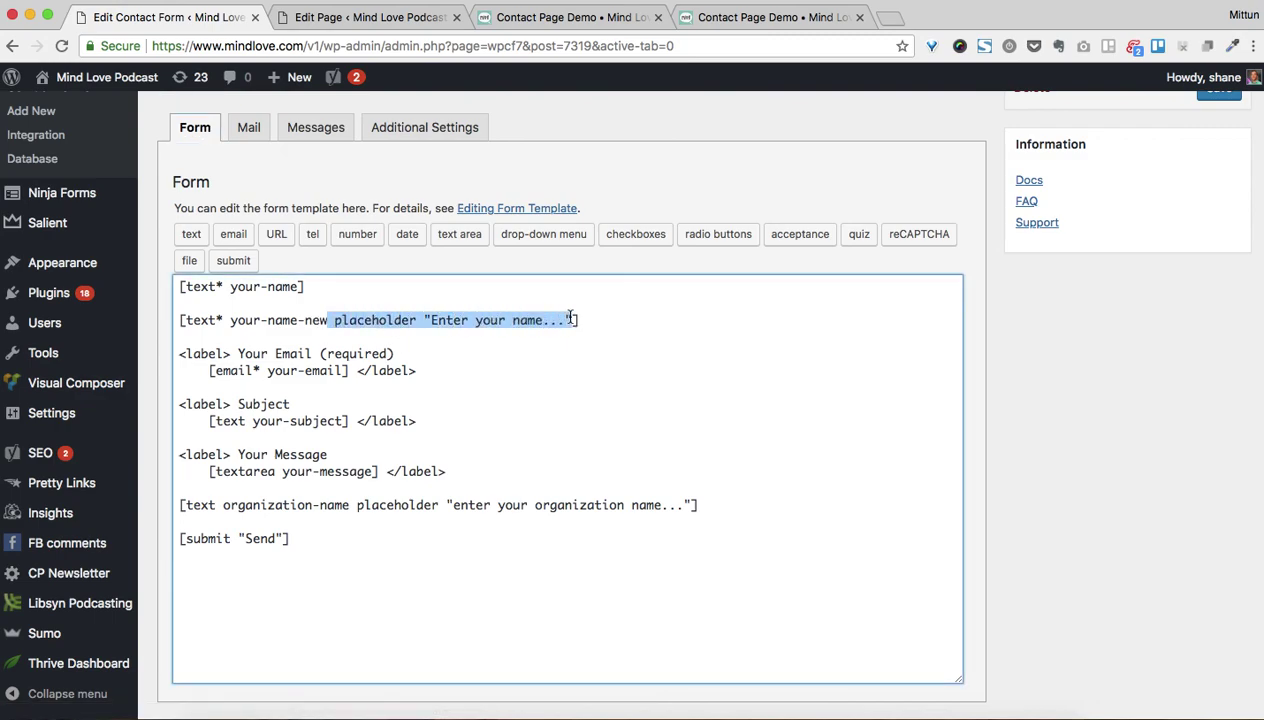
pyautogui.press('BackSpace')
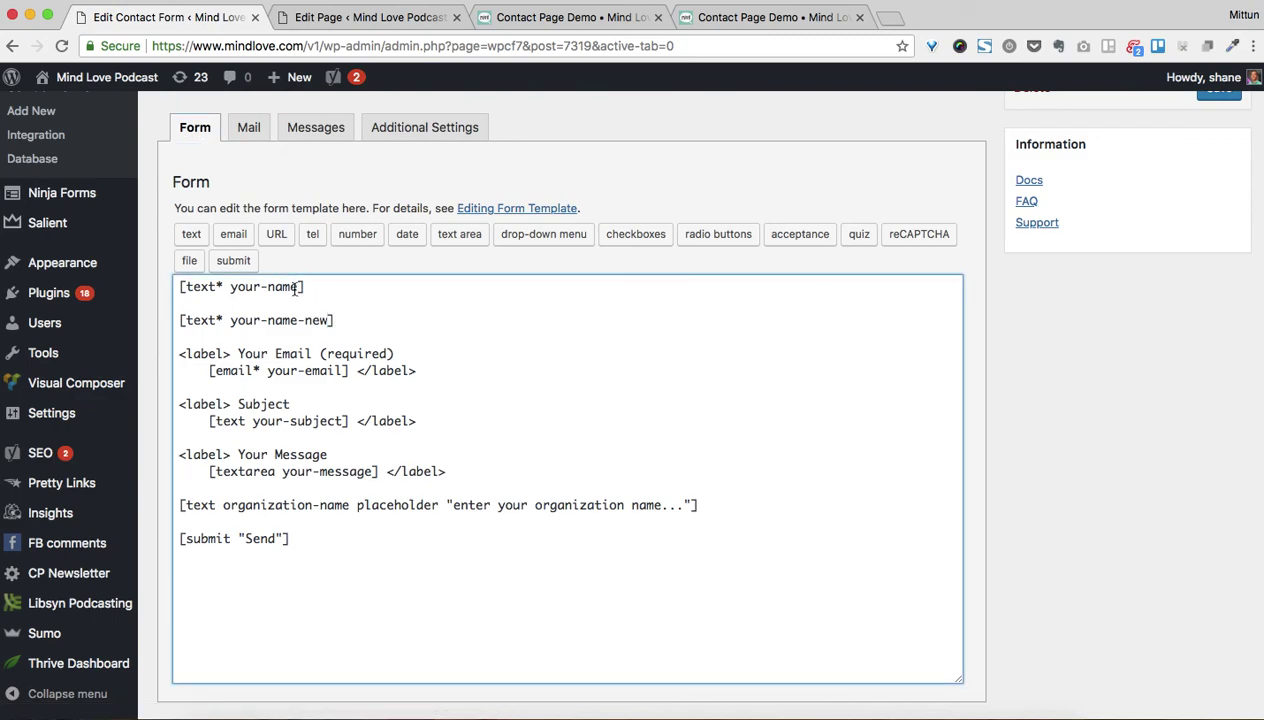
pyautogui.hotkey('ctrl', 'v')
pyautogui.click(307, 287)
pyautogui.press('BackSpace')
pyautogui.moveTo(338, 320); pyautogui.dragTo(178, 320)
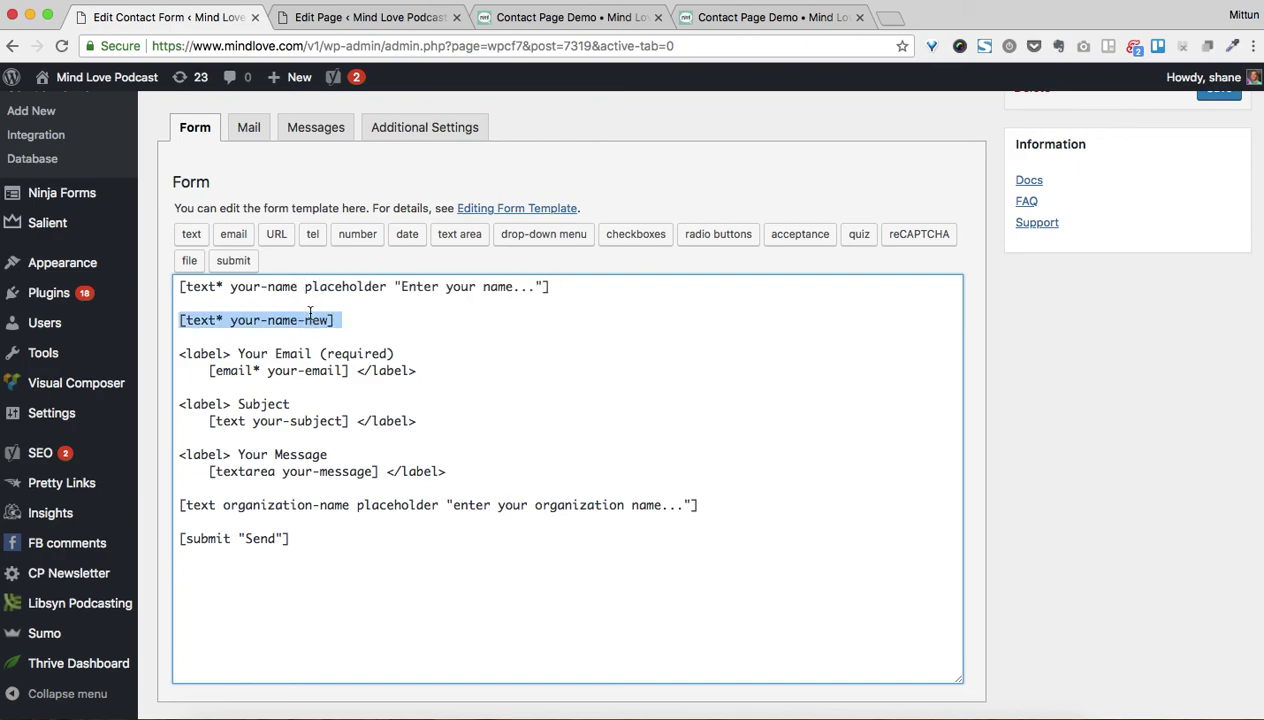
pyautogui.press('BackSpace')
pyautogui.press('BackSpace')
# Check the [your-name] mail-tag in the message body and review the Your Email label markup
pyautogui.moveTo(231, 287); pyautogui.dragTo(292, 287)
pyautogui.click(248, 127)
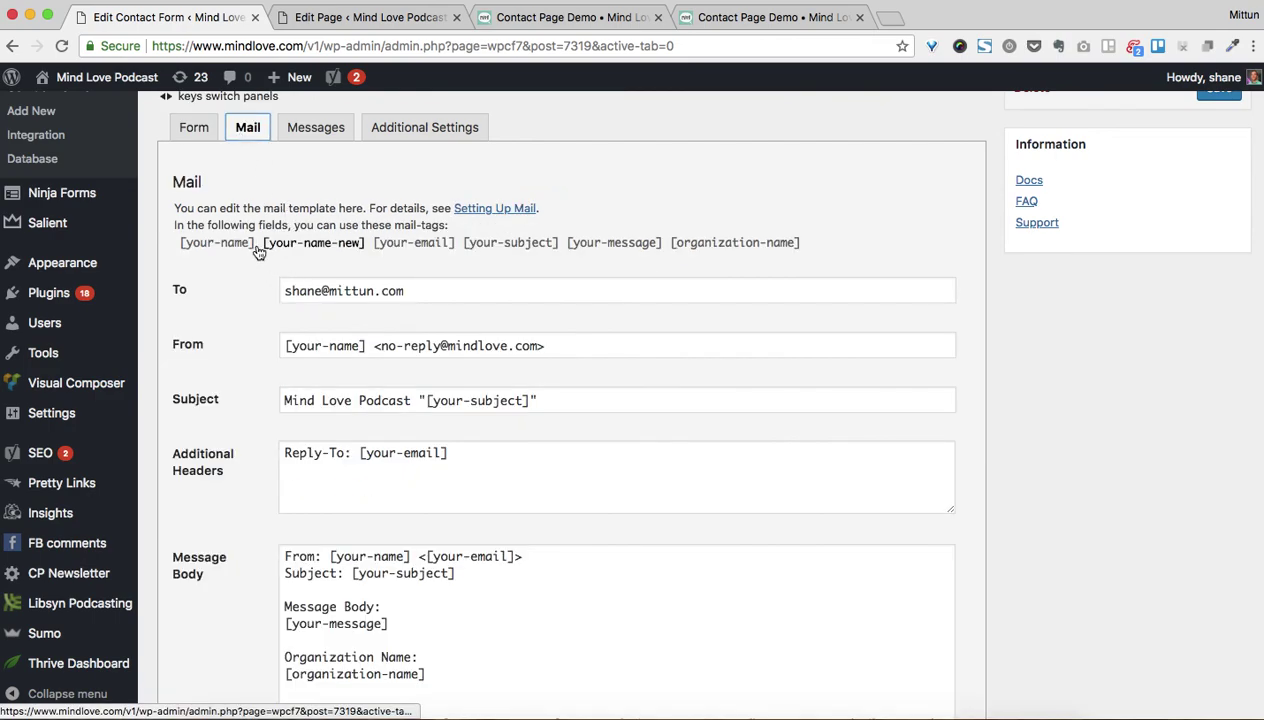
pyautogui.click(200, 245)
pyautogui.moveTo(200, 250); pyautogui.dragTo(254, 248)
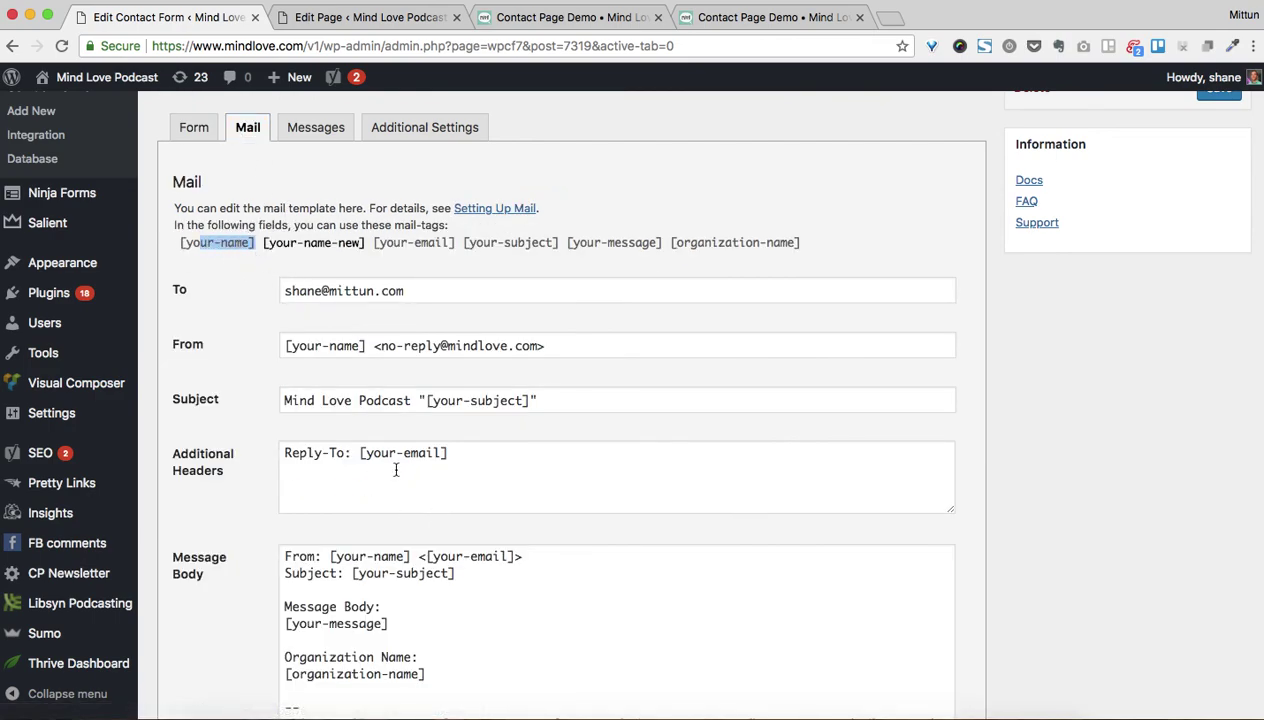
pyautogui.moveTo(332, 556); pyautogui.dragTo(427, 556)
pyautogui.click(194, 128)
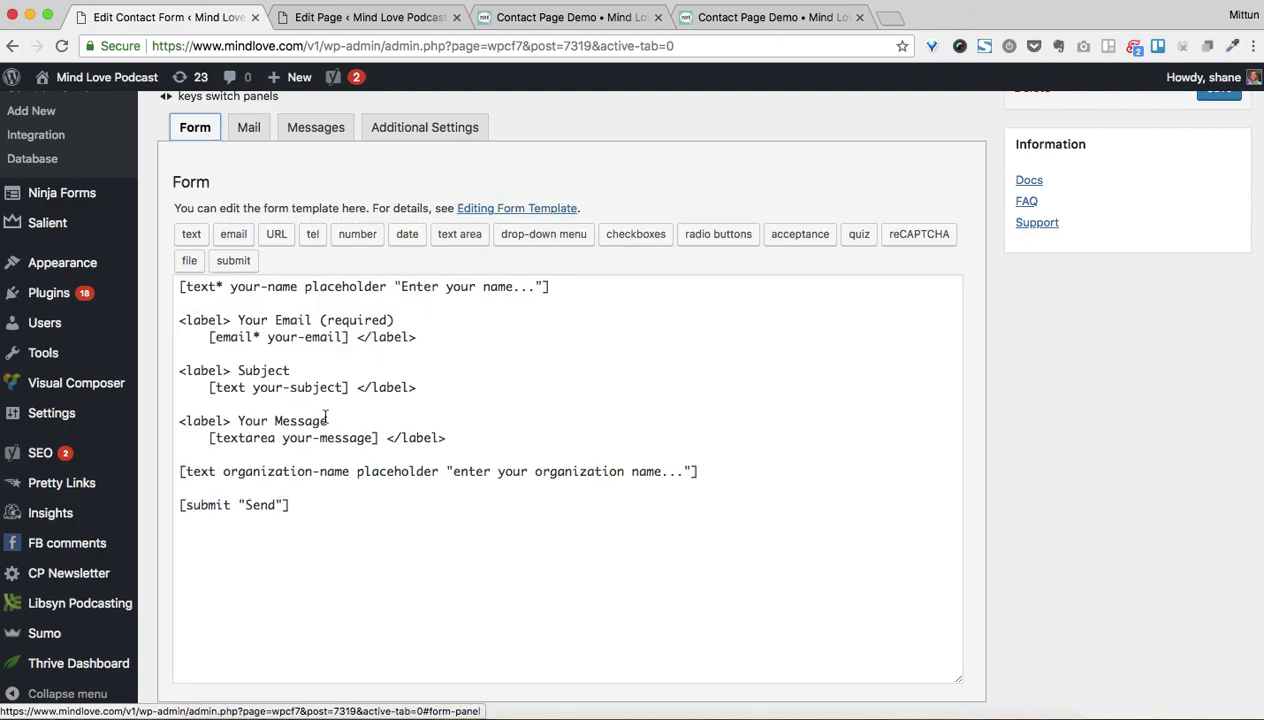
pyautogui.moveTo(242, 321); pyautogui.dragTo(172, 317)
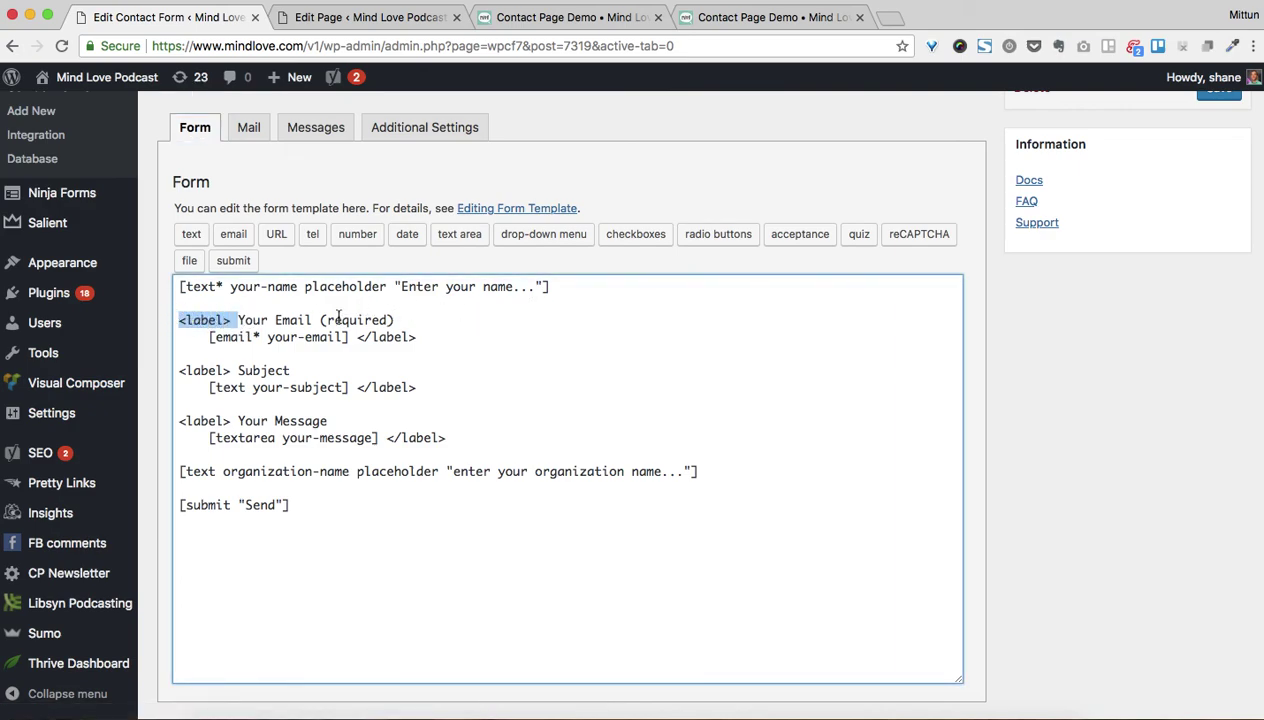
pyautogui.moveTo(333, 286); pyautogui.dragTo(489, 289)
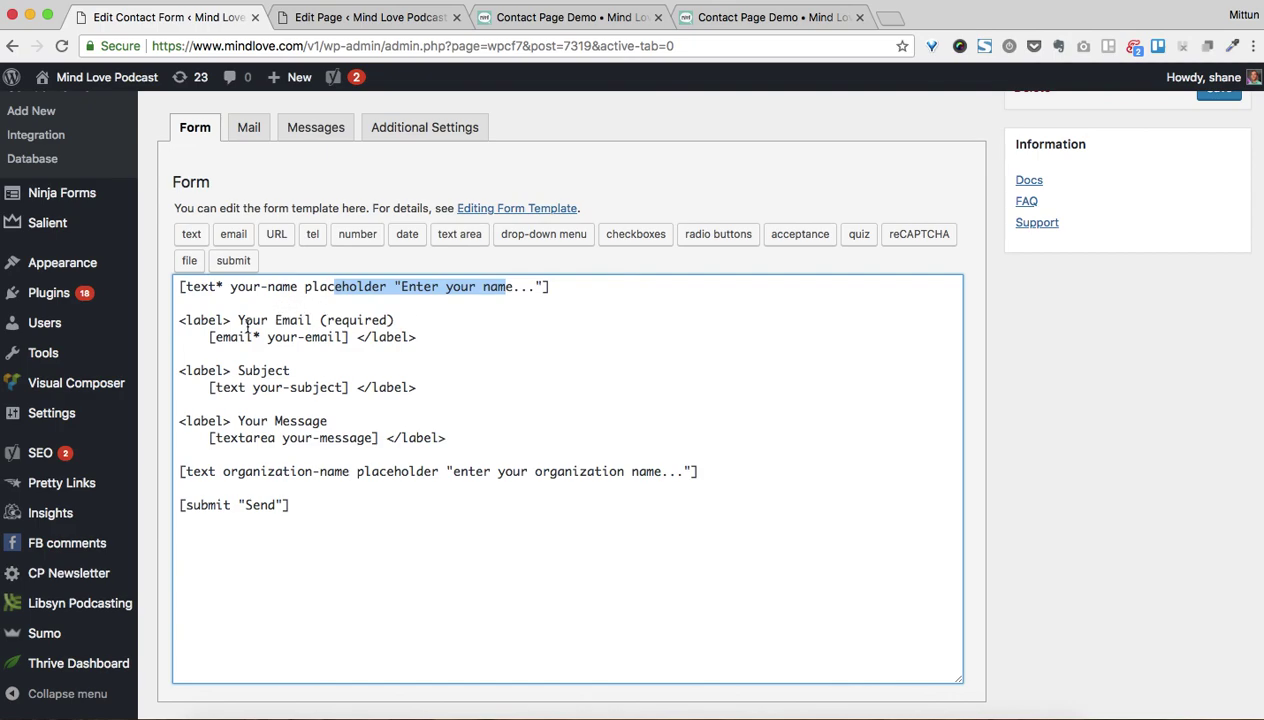
pyautogui.moveTo(187, 320); pyautogui.dragTo(350, 320)
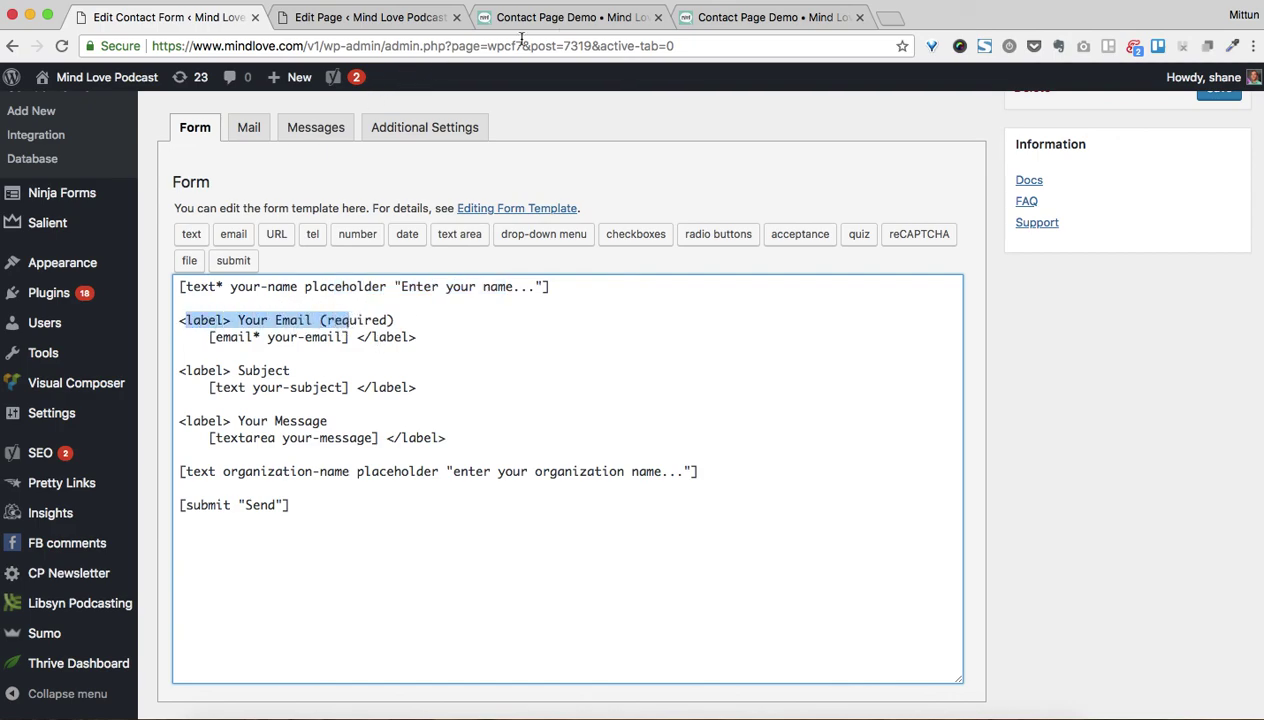
pyautogui.click(570, 18)
# Replace the first template line with the pasted Your Name label block
pyautogui.click(341, 458)
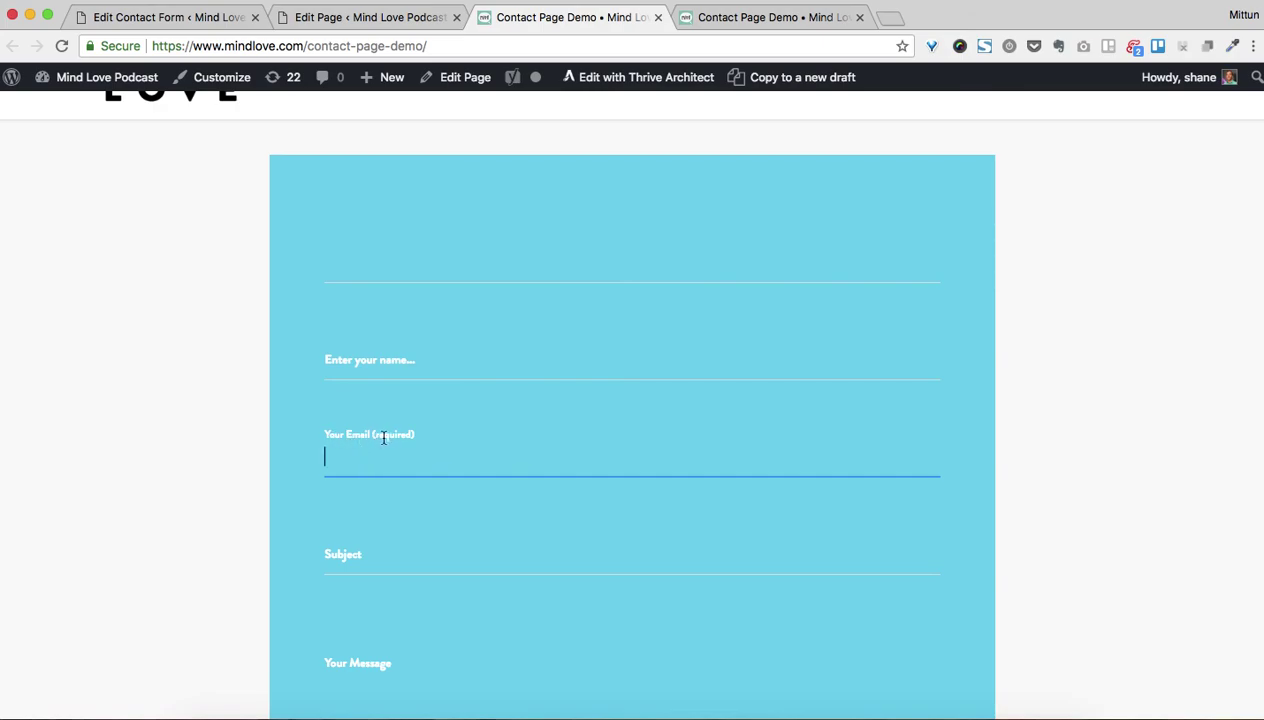
pyautogui.click(360, 20)
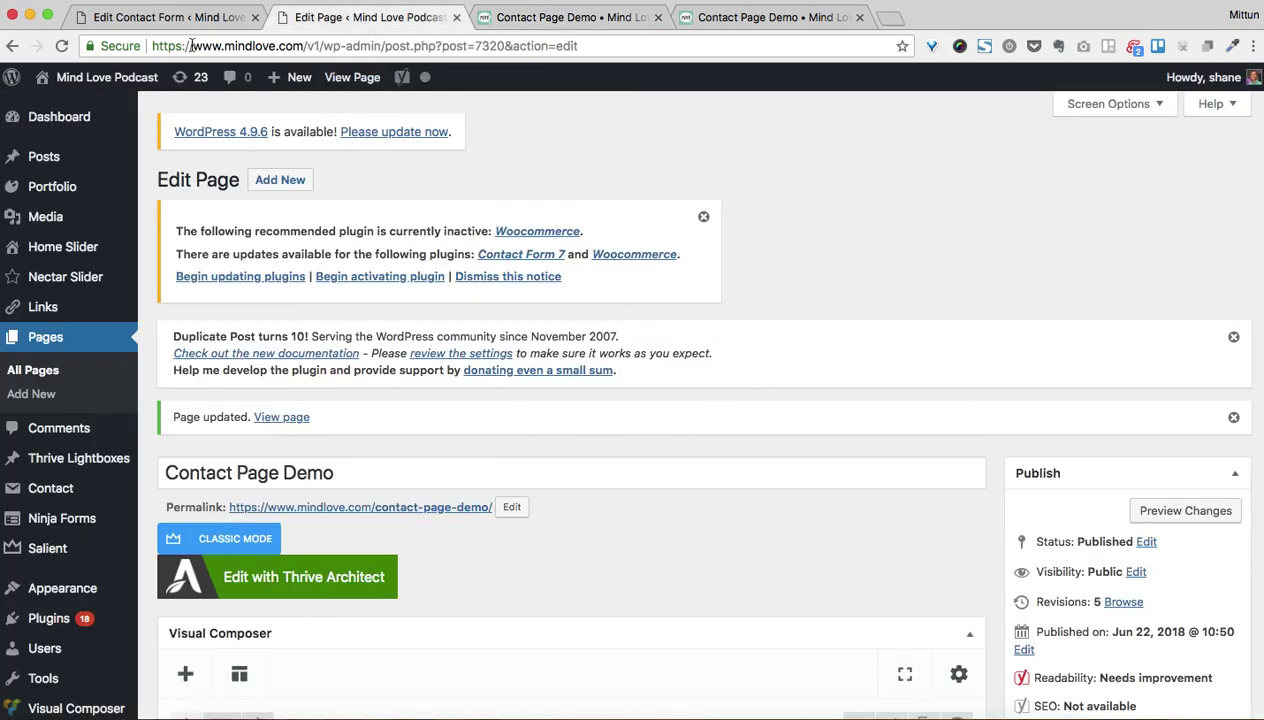
pyautogui.click(193, 20)
pyautogui.click(412, 301)
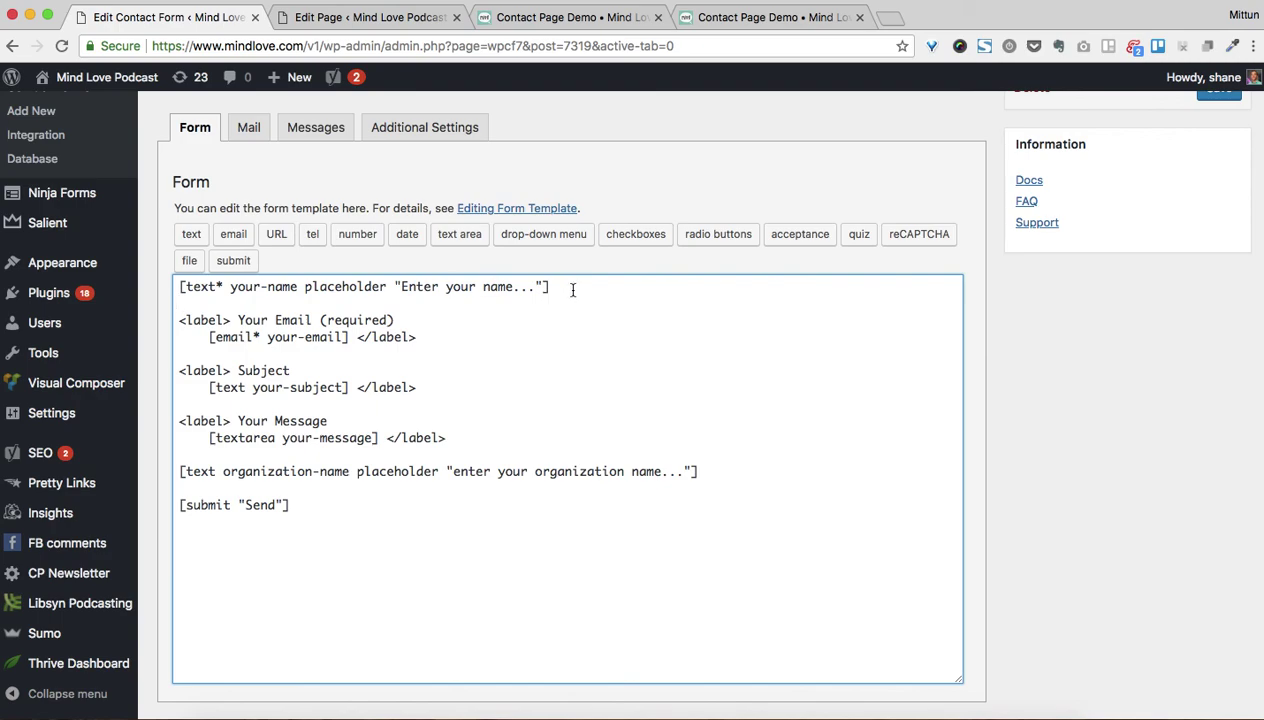
pyautogui.moveTo(572, 289); pyautogui.dragTo(178, 287)
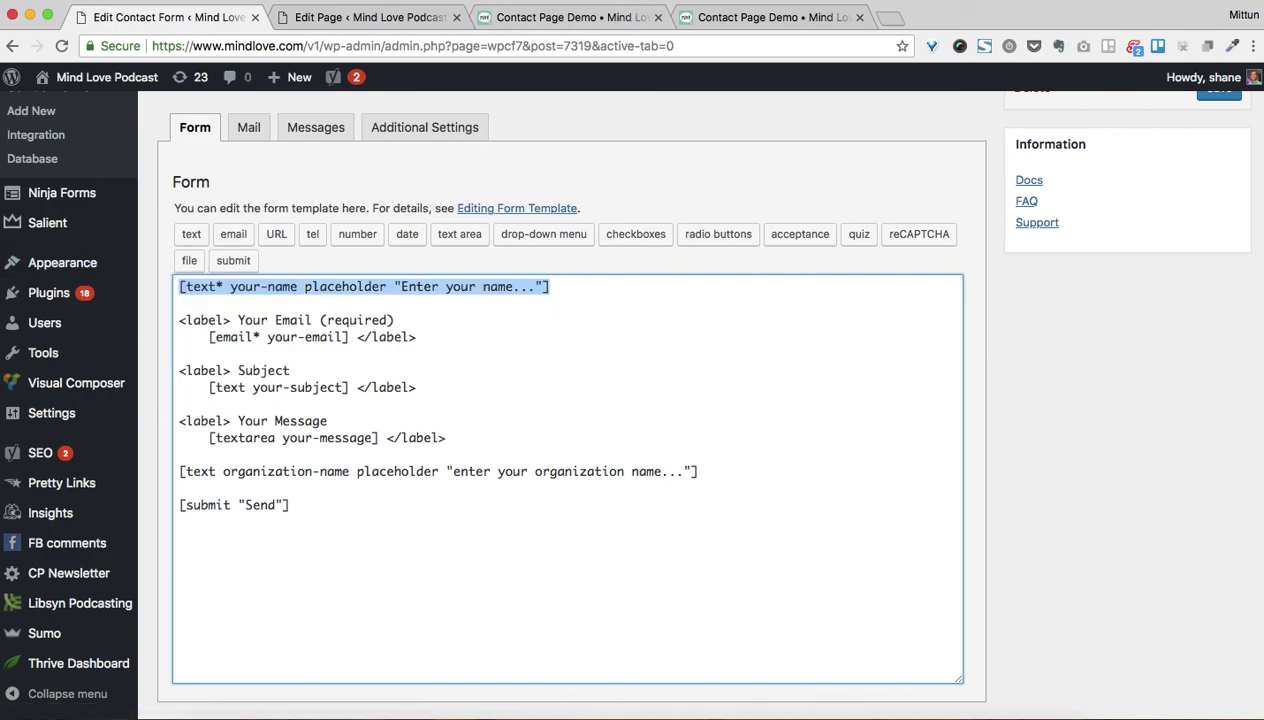
pyautogui.press('super+shift+v')
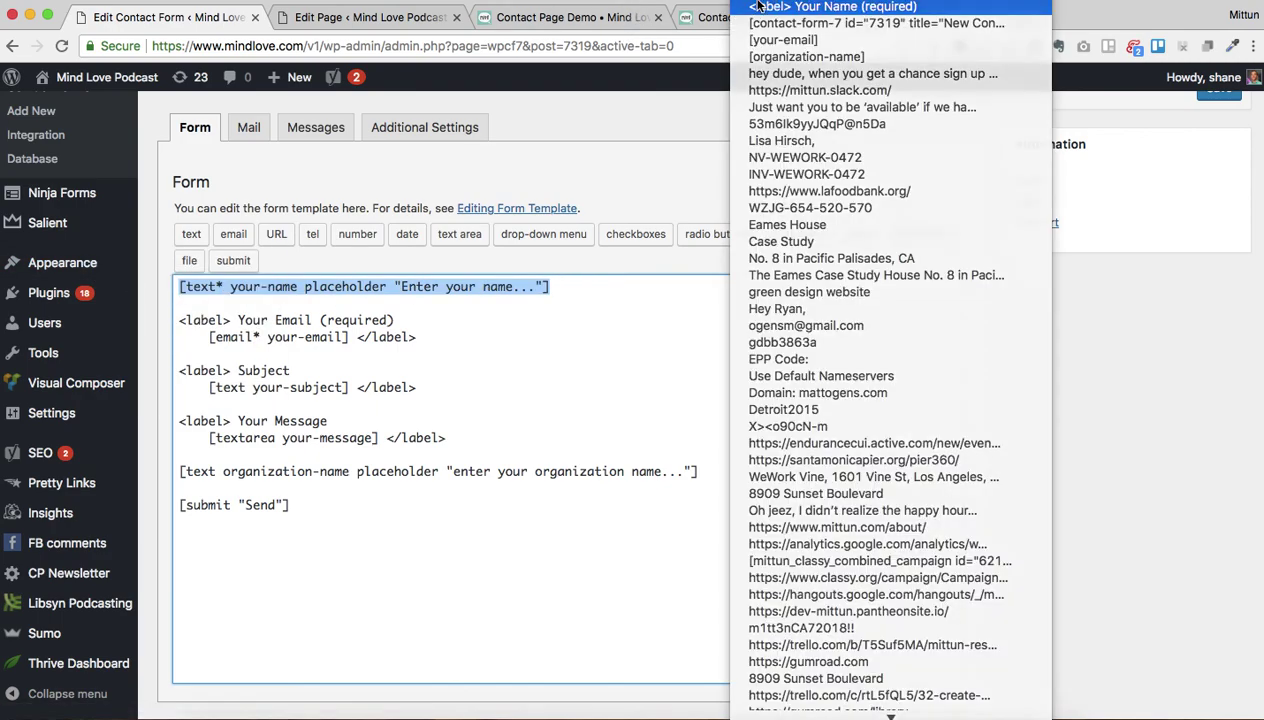
pyautogui.click(759, 7)
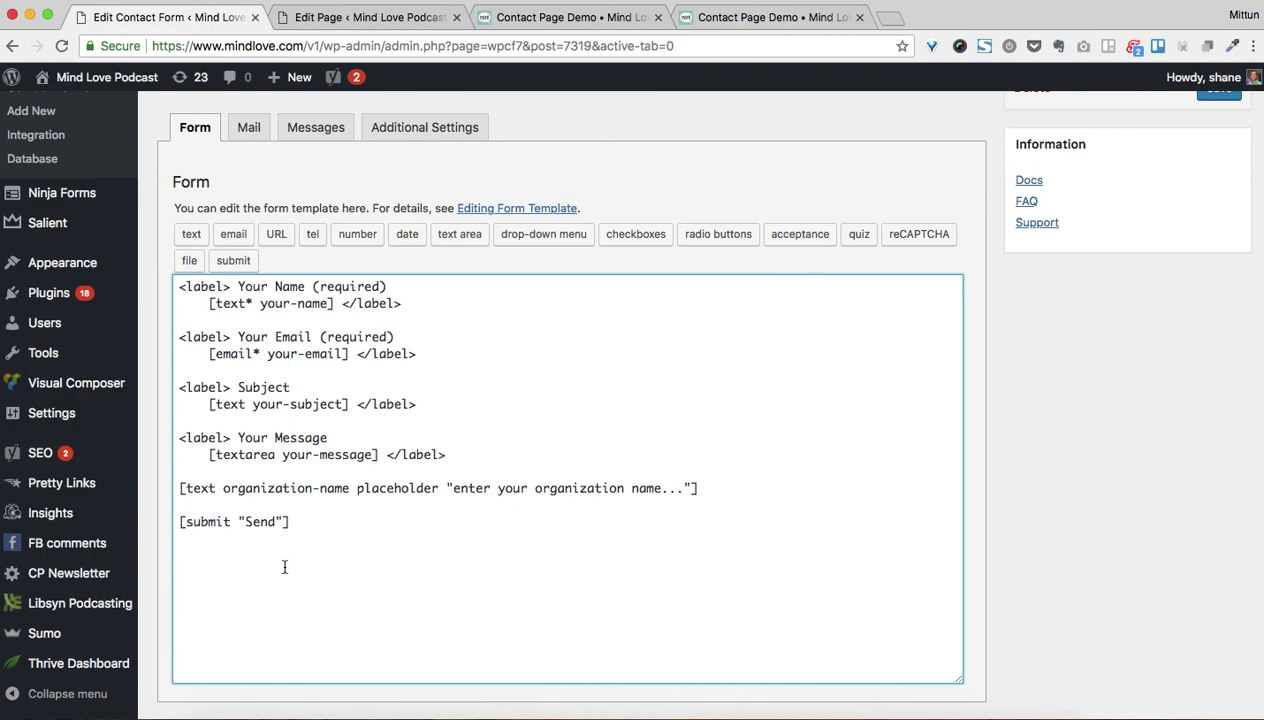
# Delete the Subject field block and move the organization-name field below the email field
pyautogui.moveTo(437, 405); pyautogui.dragTo(183, 390)
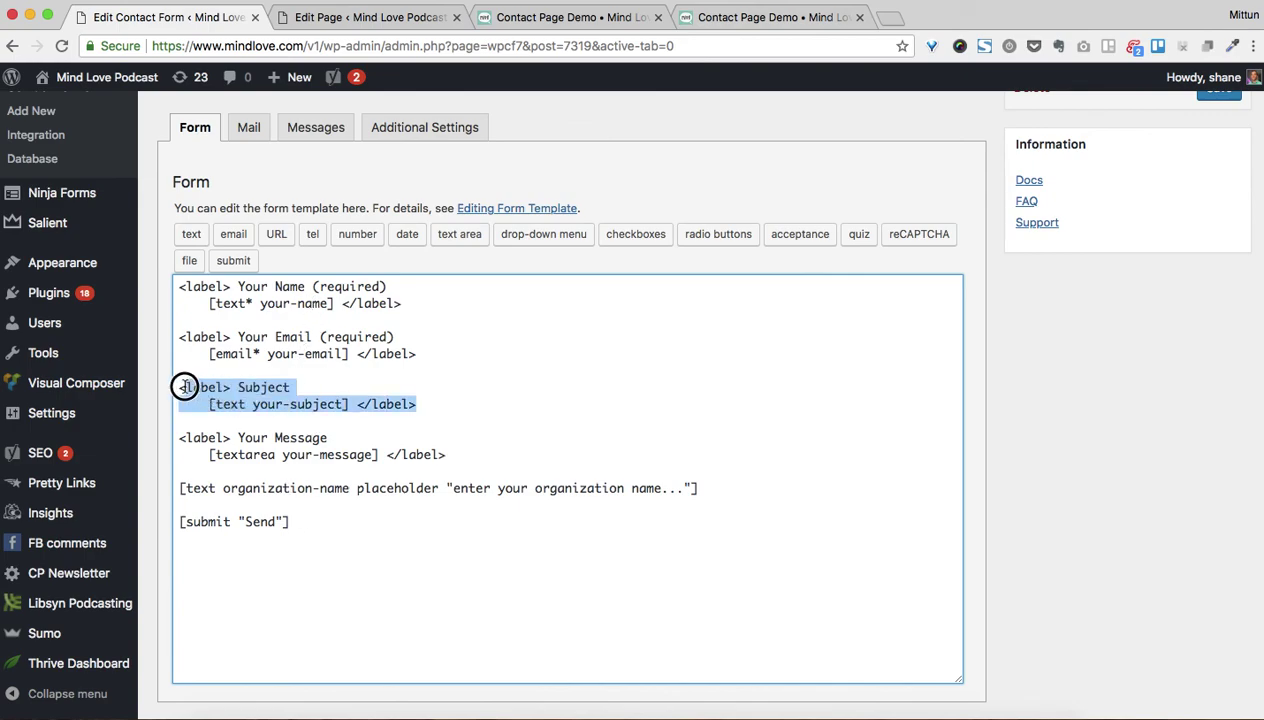
pyautogui.press('BackSpace')
pyautogui.press('BackSpace')
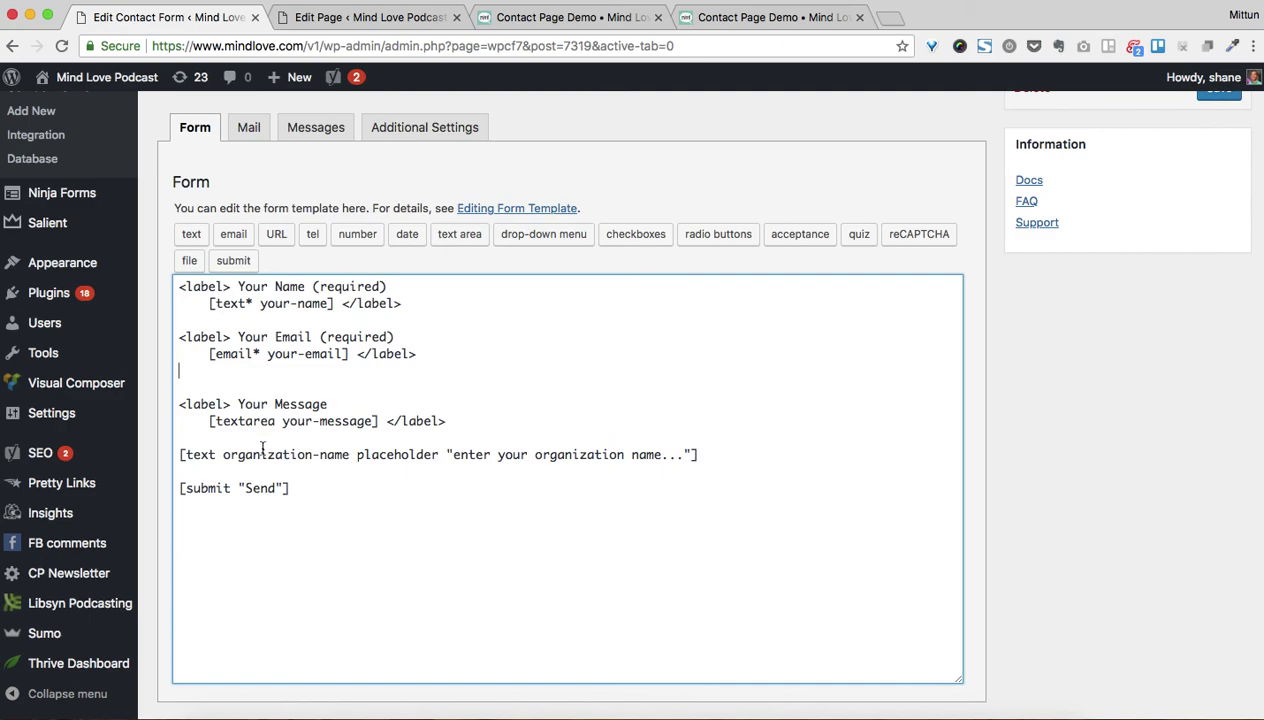
pyautogui.tripleClick(245, 455)
pyautogui.press('super+c')
pyautogui.press('BackSpace')
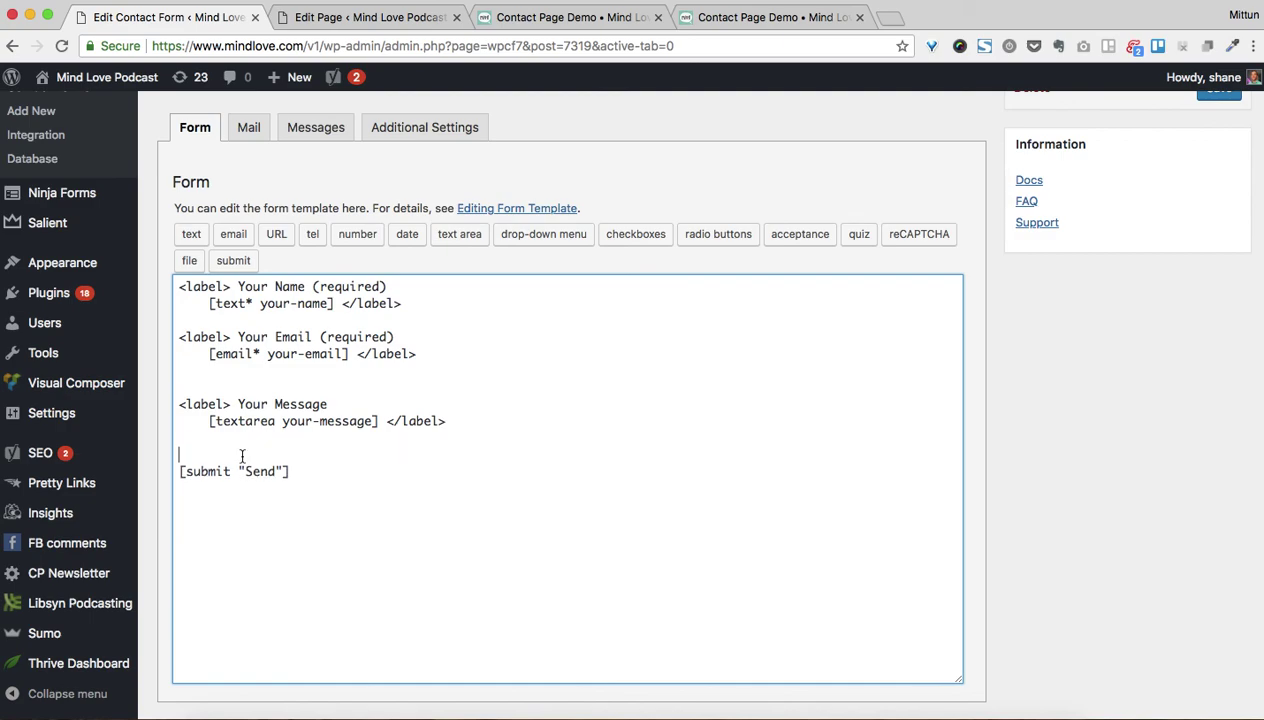
pyautogui.press('Return')
pyautogui.press('super+v')
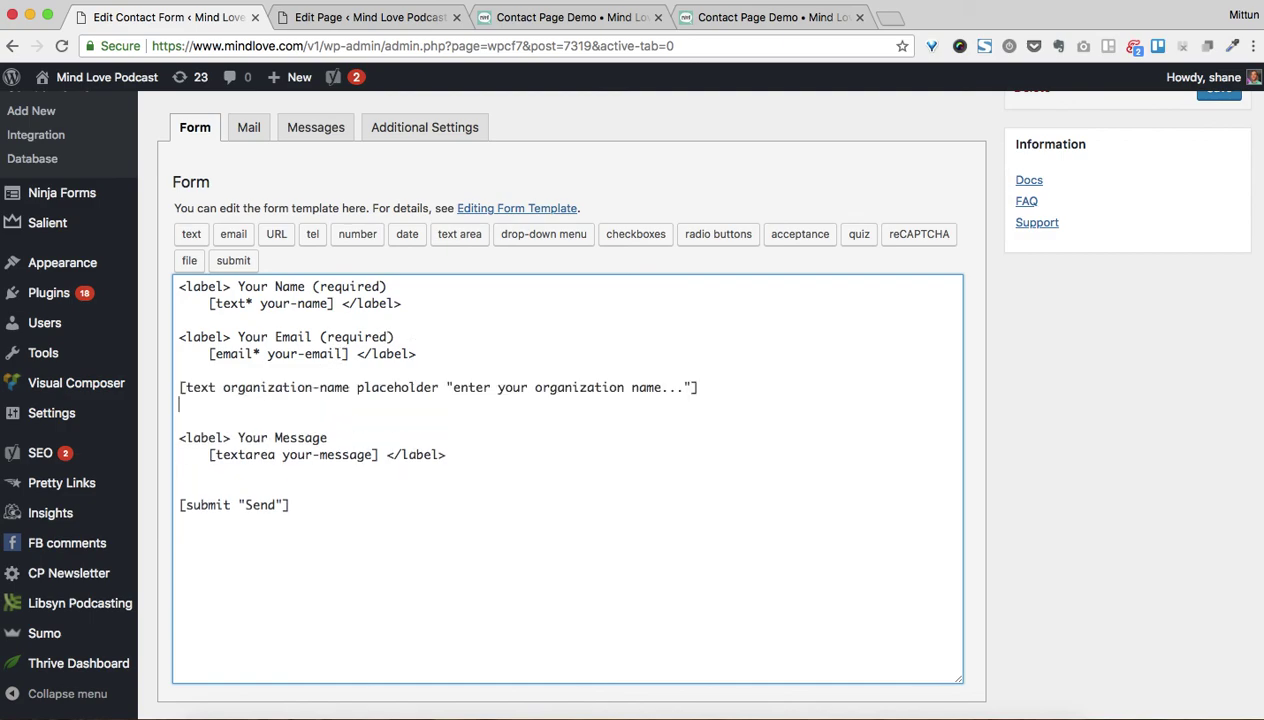
# Rename the submit button from Send to 'Sign me up!' and save the form
pyautogui.click(237, 474)
pyautogui.doubleClick(273, 506)
pyautogui.write('Sign me up!')
pyautogui.scroll(-2, 430, 470)
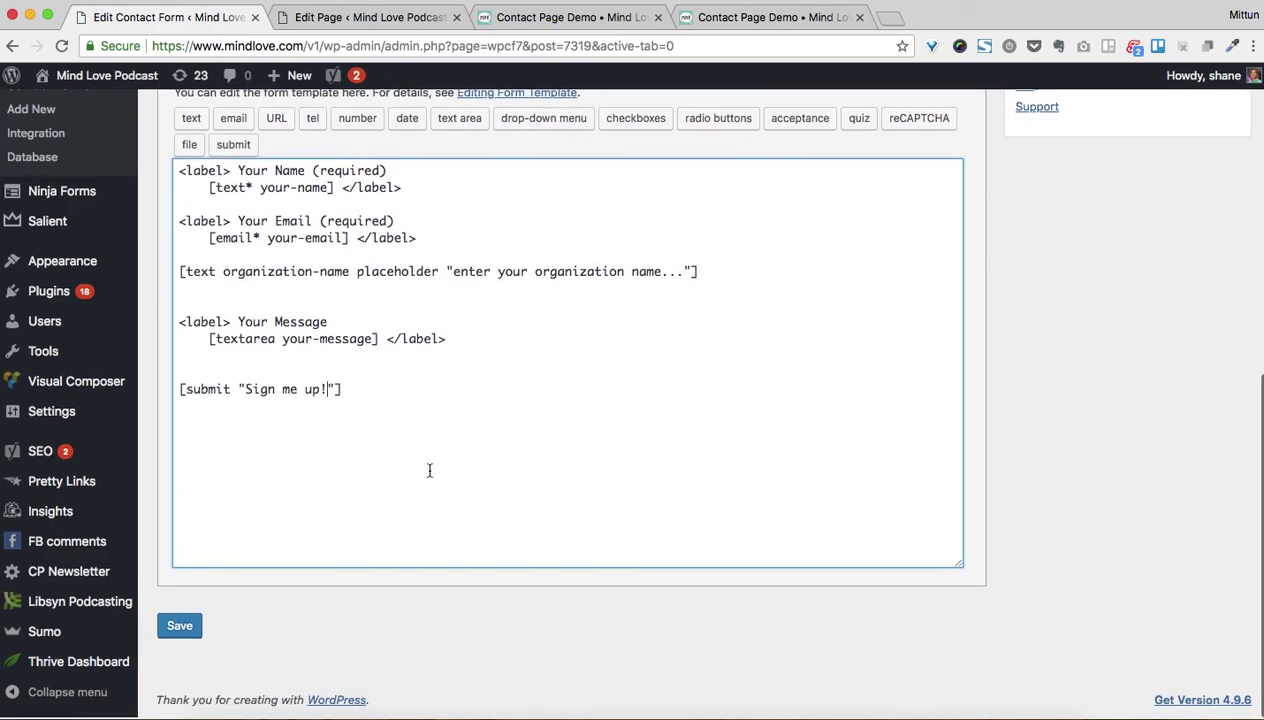
pyautogui.click(174, 632)
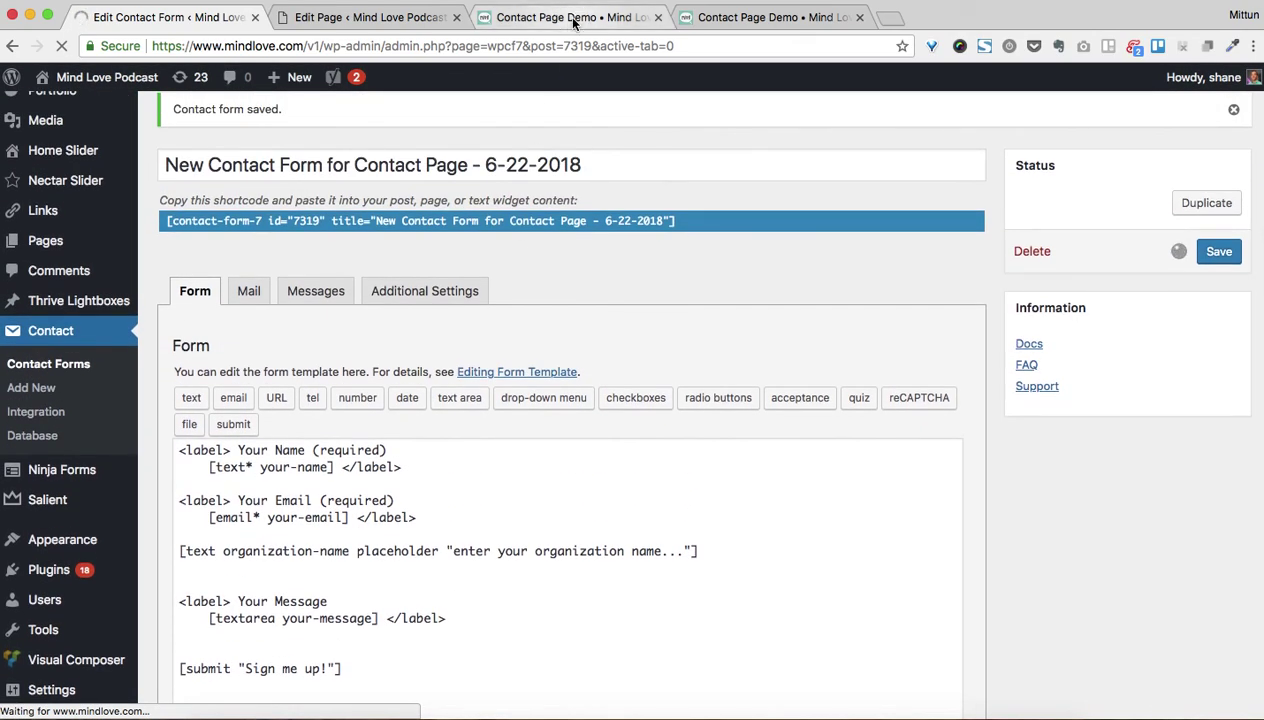
# Reload the live Contact Page Demo and fill in a test name, email, organization and message 'Just a'
pyautogui.click(573, 18)
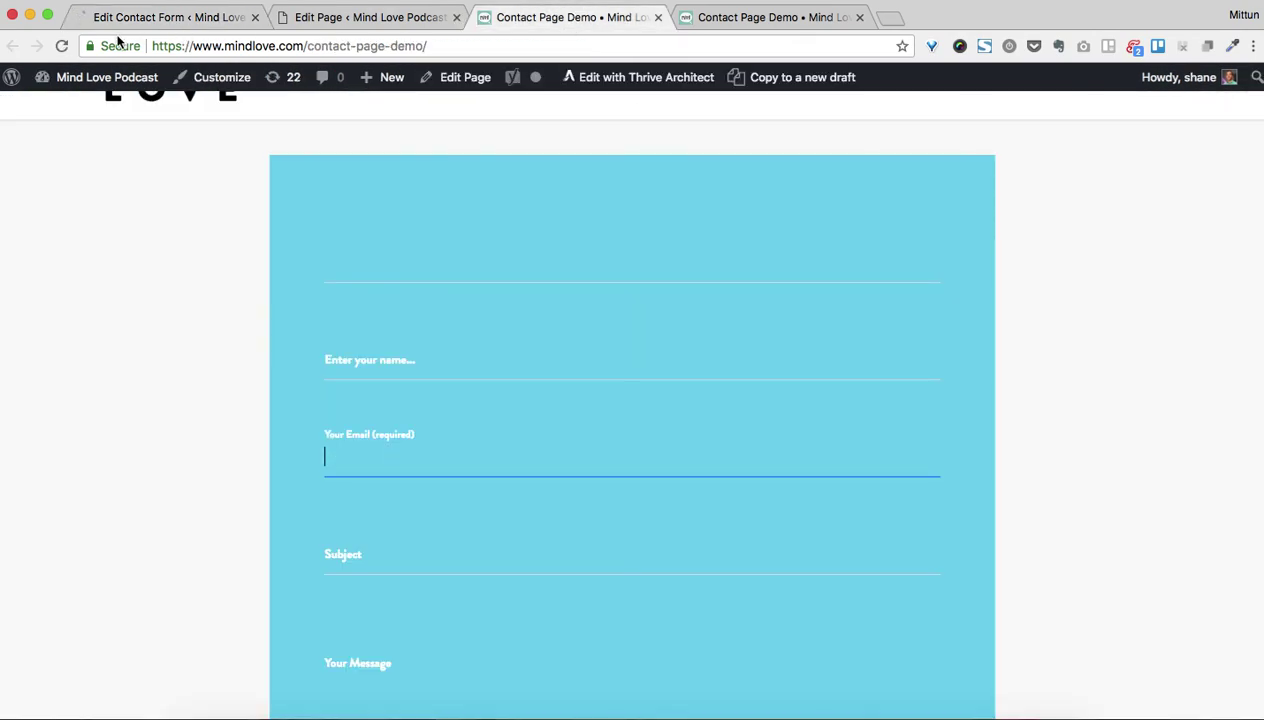
pyautogui.click(63, 46)
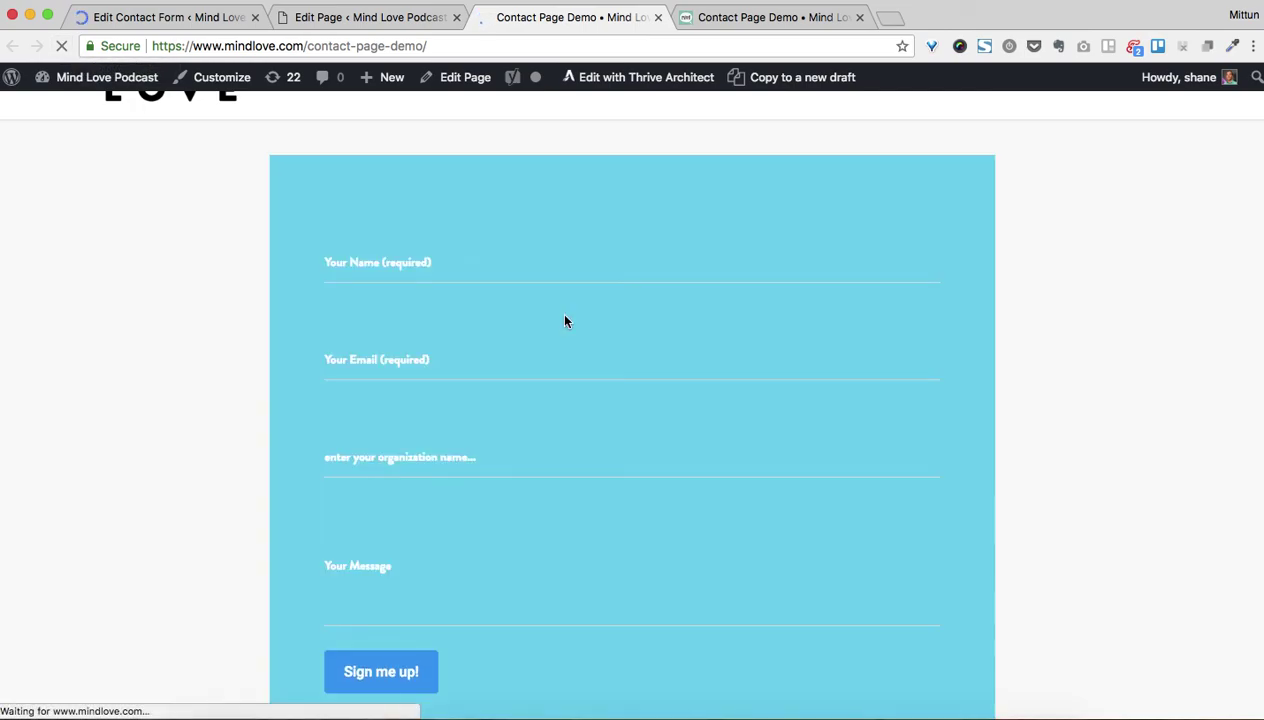
pyautogui.click(437, 339)
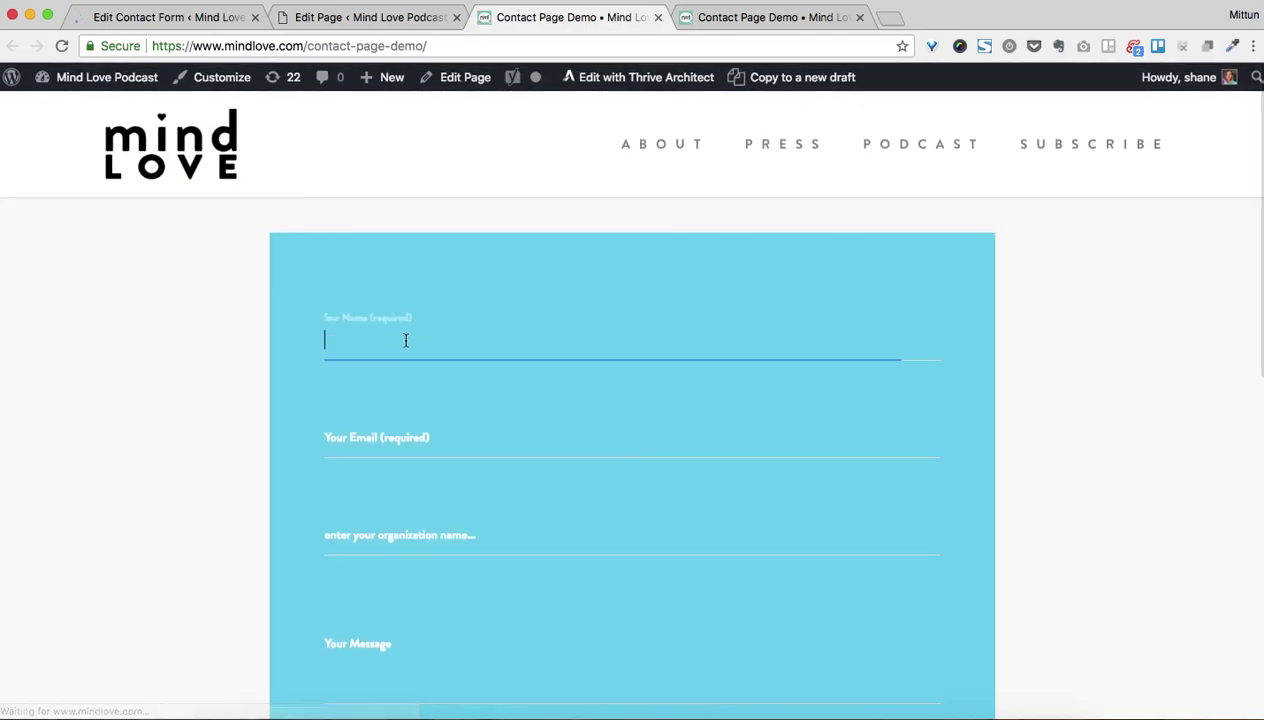
pyautogui.write('Shane')
pyautogui.press('Tab')
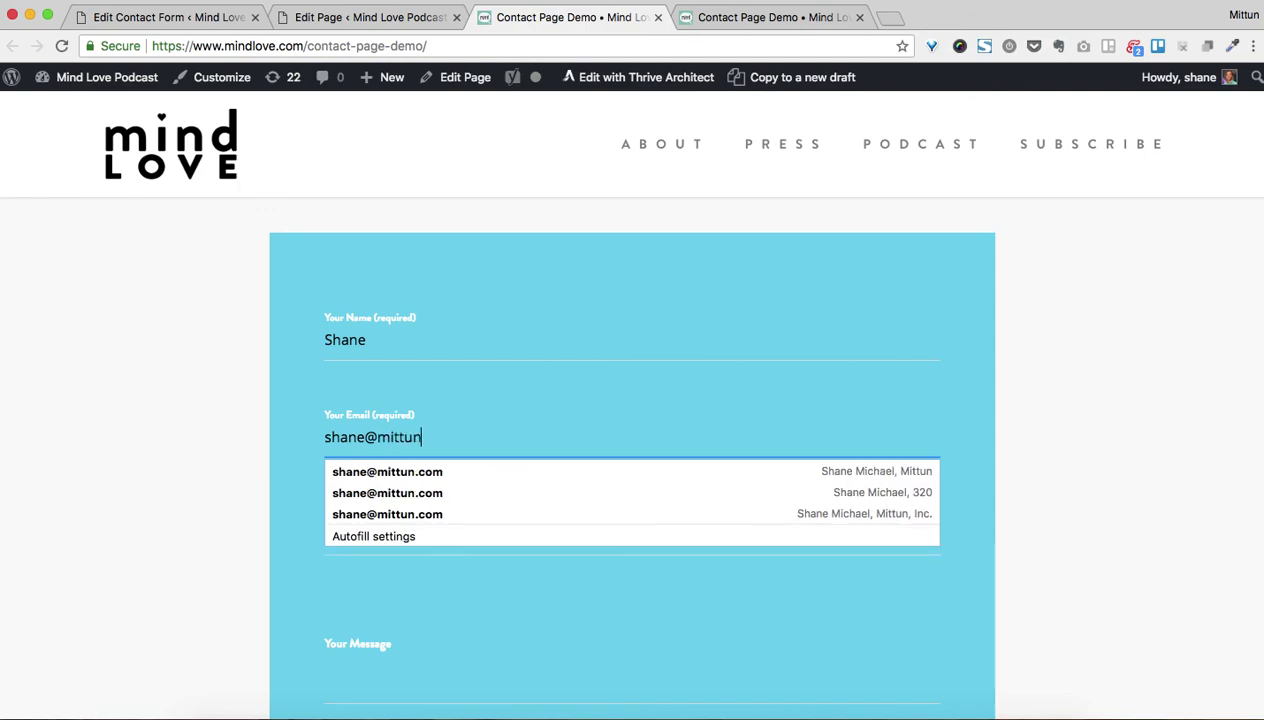
pyautogui.press('Tab')
pyautogui.write('Mittun')
pyautogui.press('Tab')
pyautogui.write('Just a')
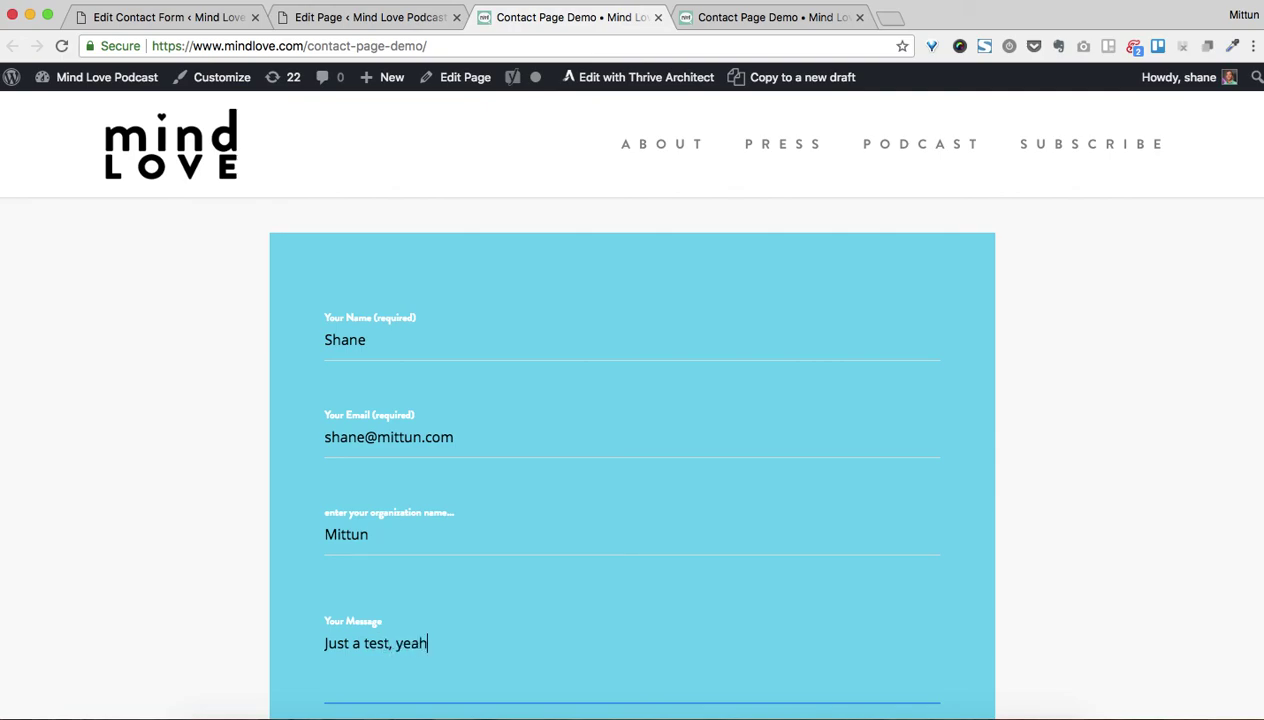
# Submit with Sign me up! and confirm 'Thank you for your message. It has been sent.'
pyautogui.scroll(-3, 467, 293)
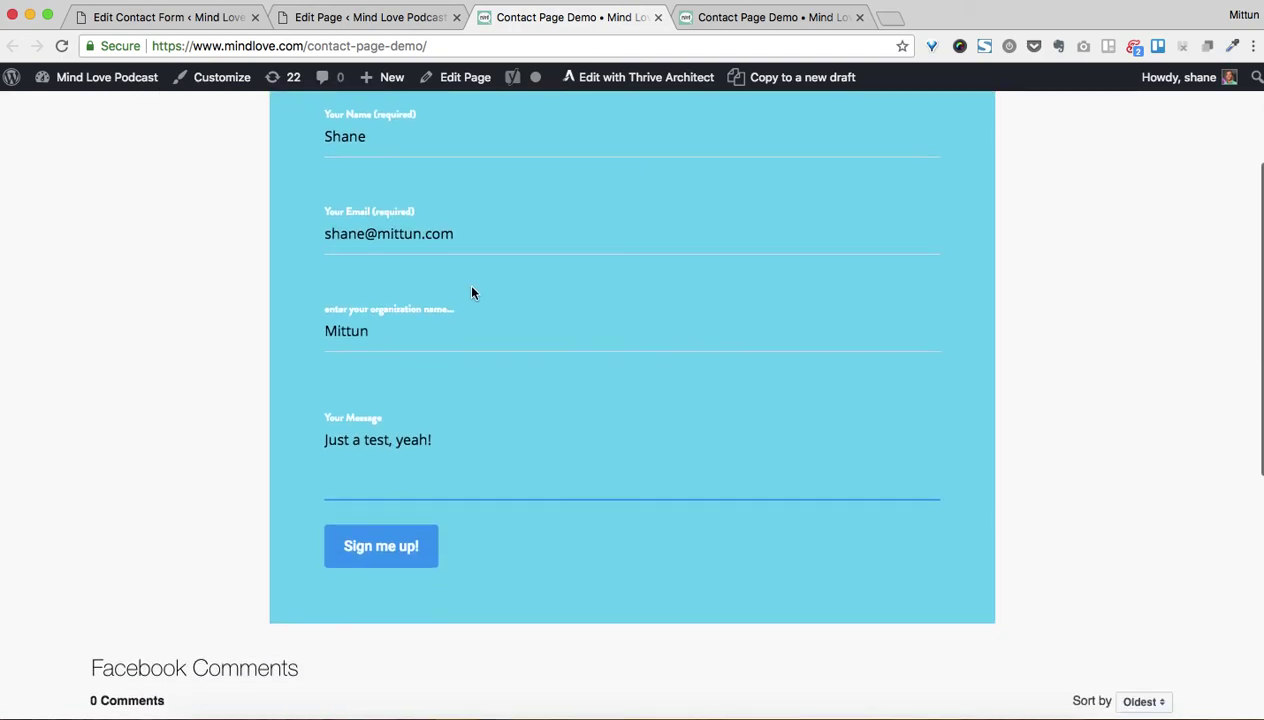
pyautogui.click(407, 546)
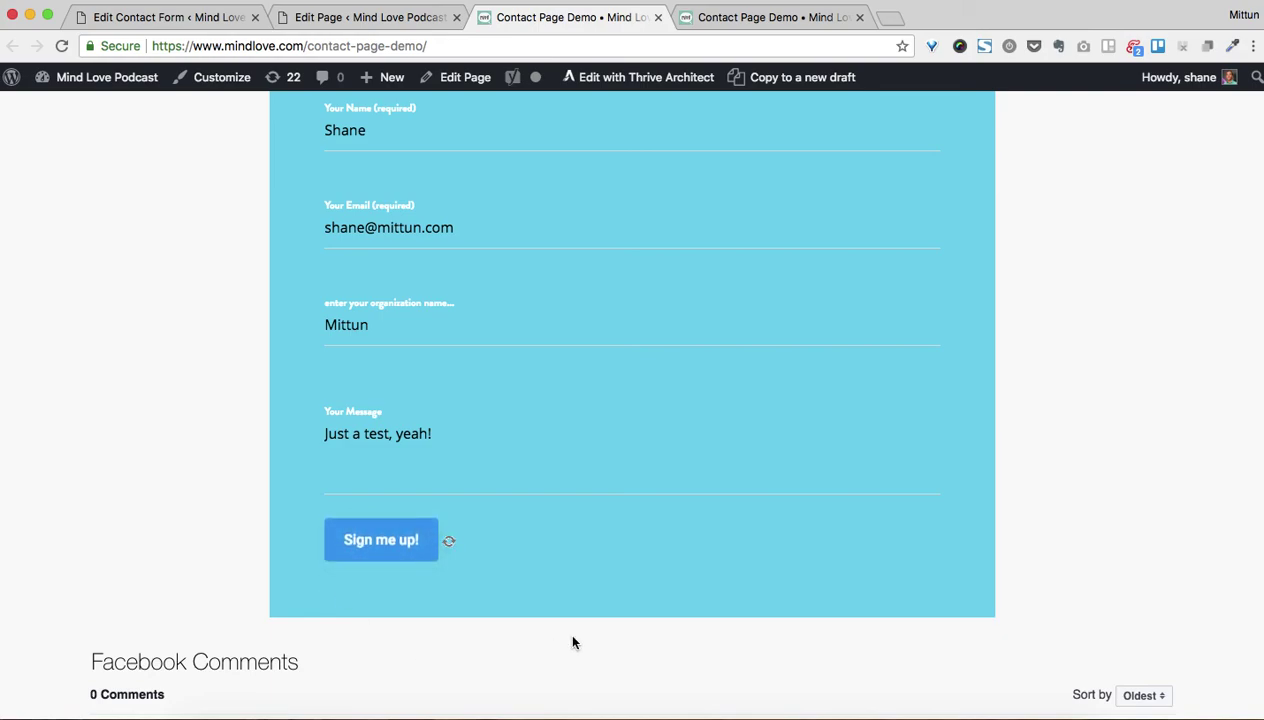
pyautogui.moveTo(363, 594); pyautogui.dragTo(685, 597)
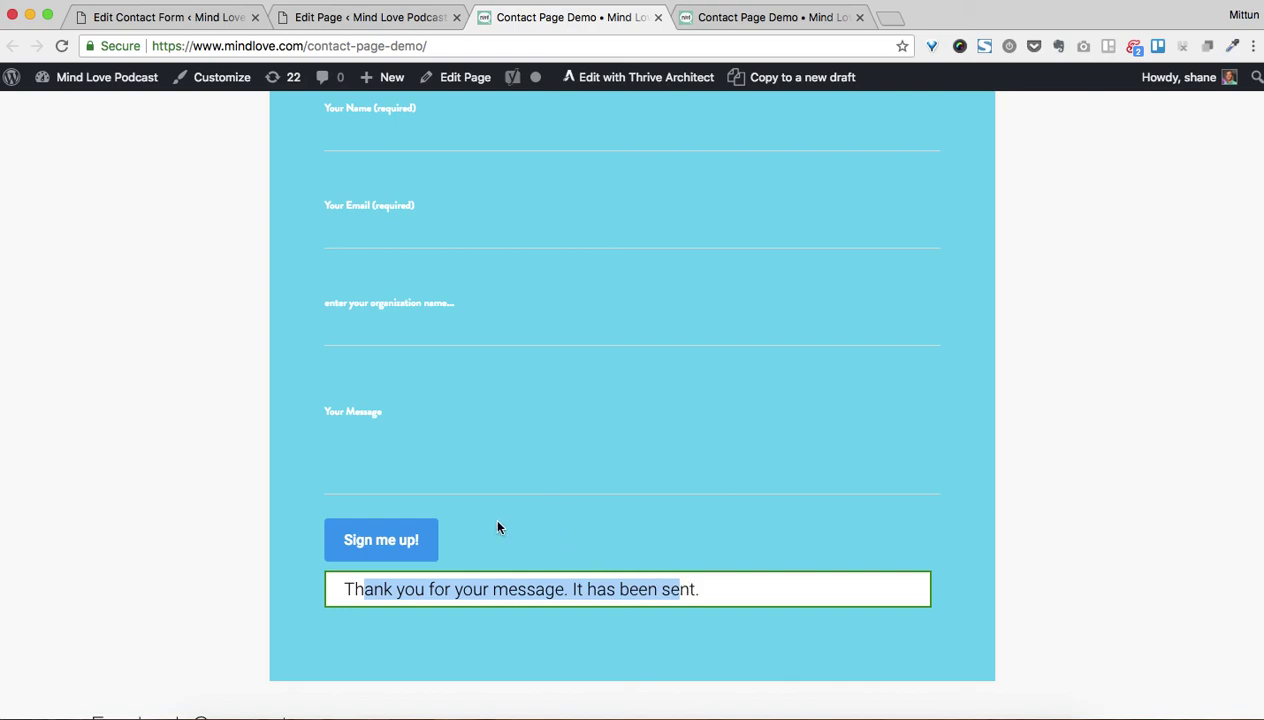
# Rewrite the success message to thank people for contacting Mind Love, replying within 2 business days, and save
pyautogui.click(204, 24)
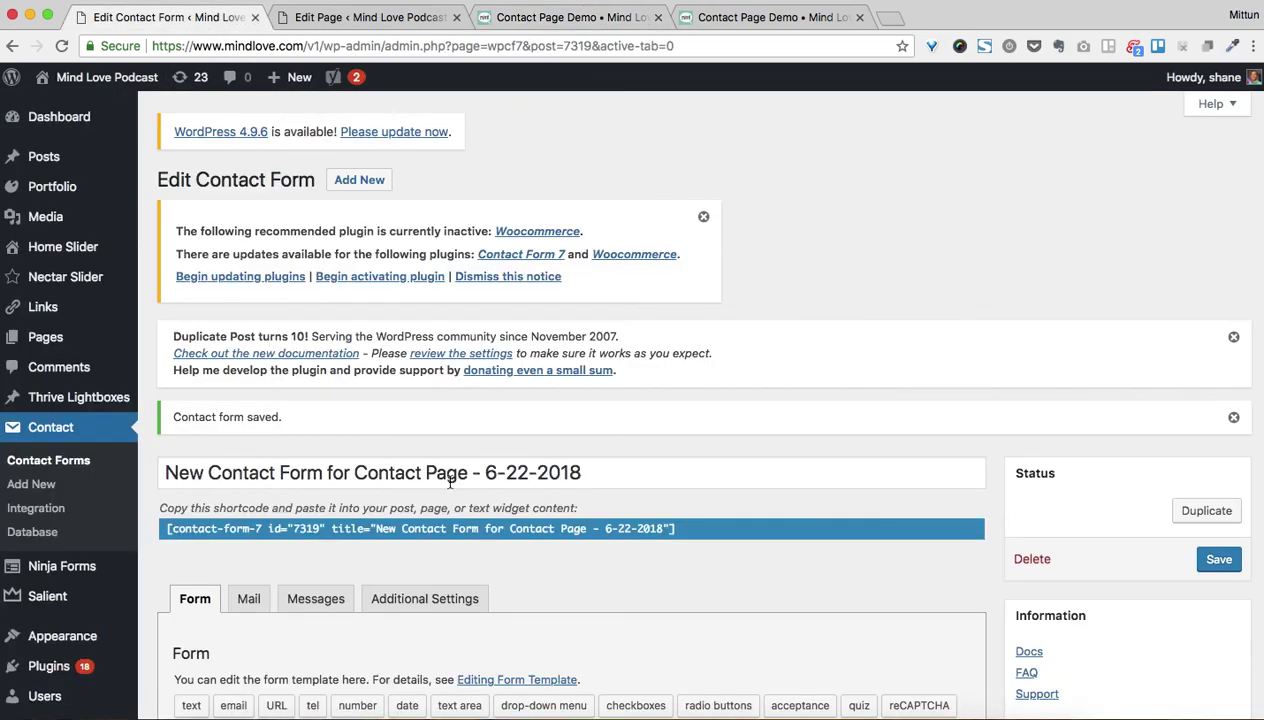
pyautogui.click(315, 595)
pyautogui.scroll(-5, 213, 440)
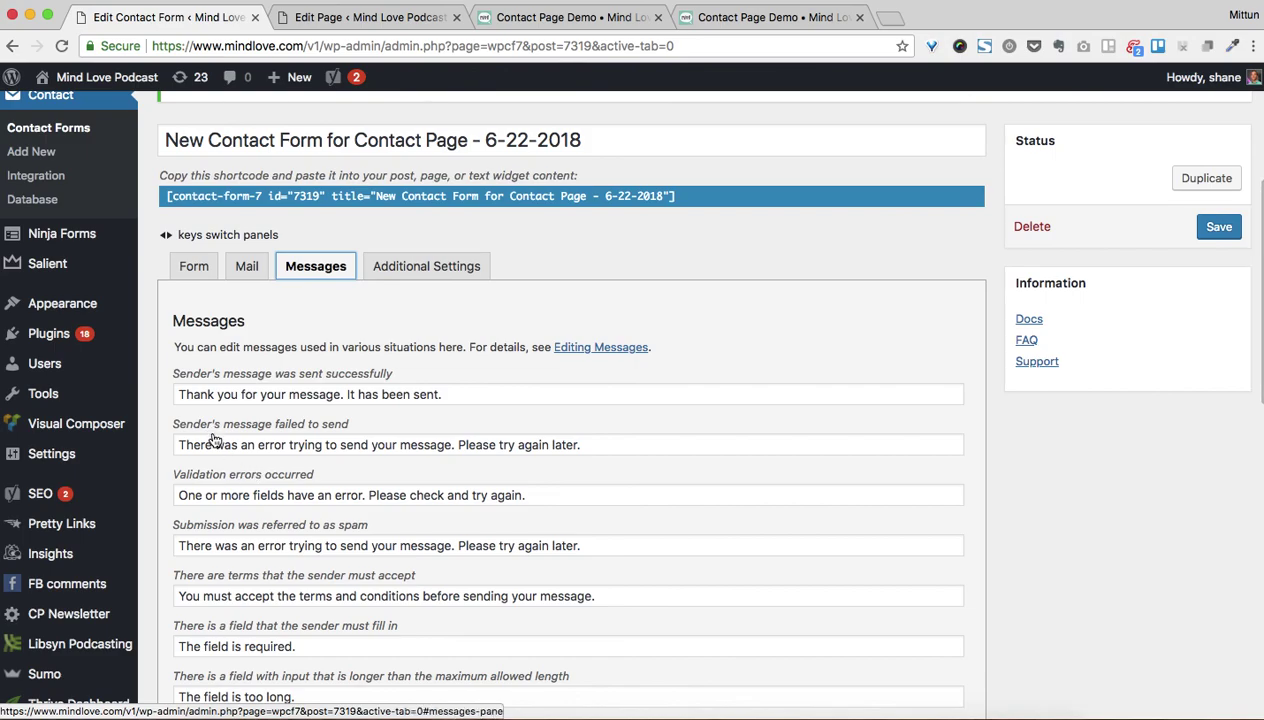
pyautogui.scroll(-2, 200, 590)
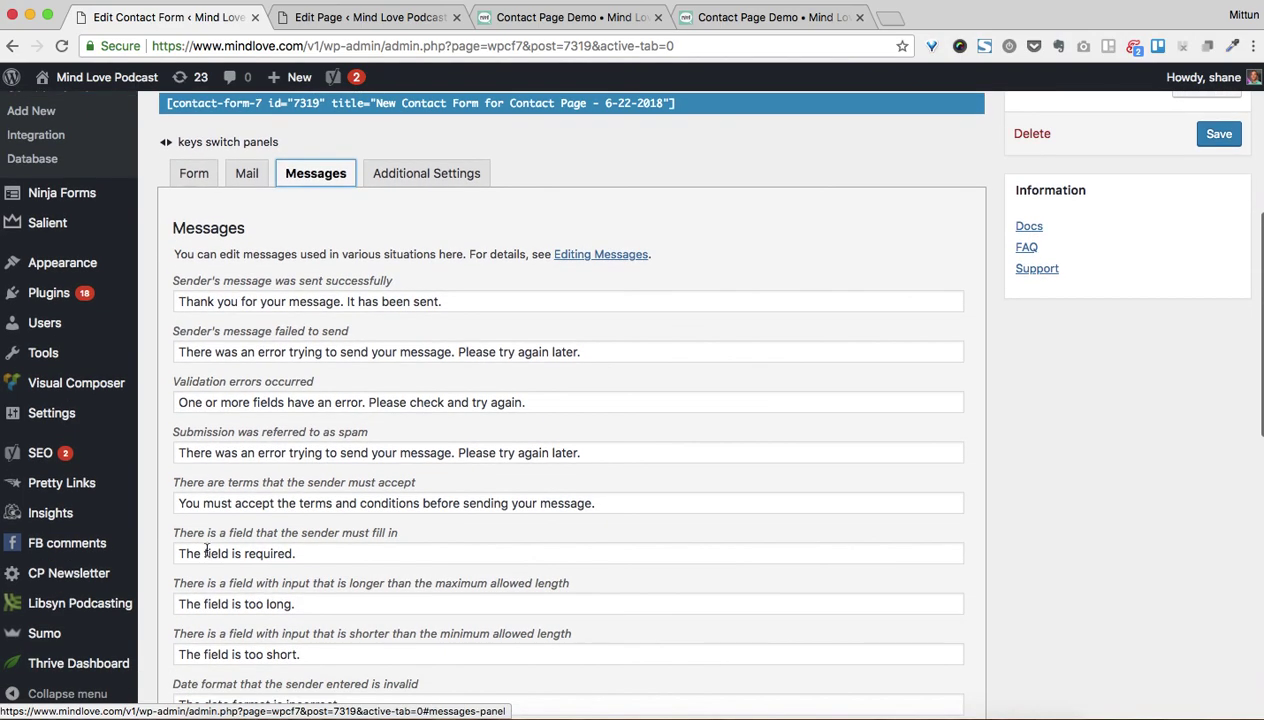
pyautogui.click(305, 301)
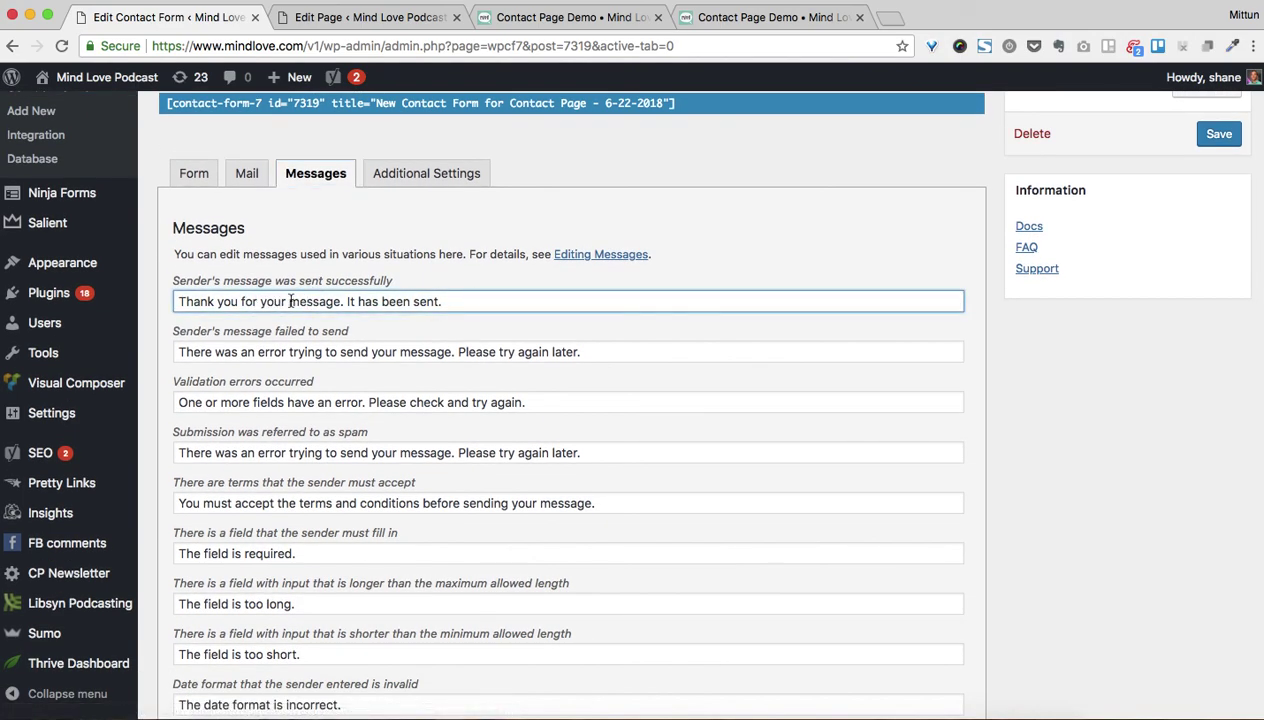
pyautogui.moveTo(262, 302); pyautogui.dragTo(555, 302)
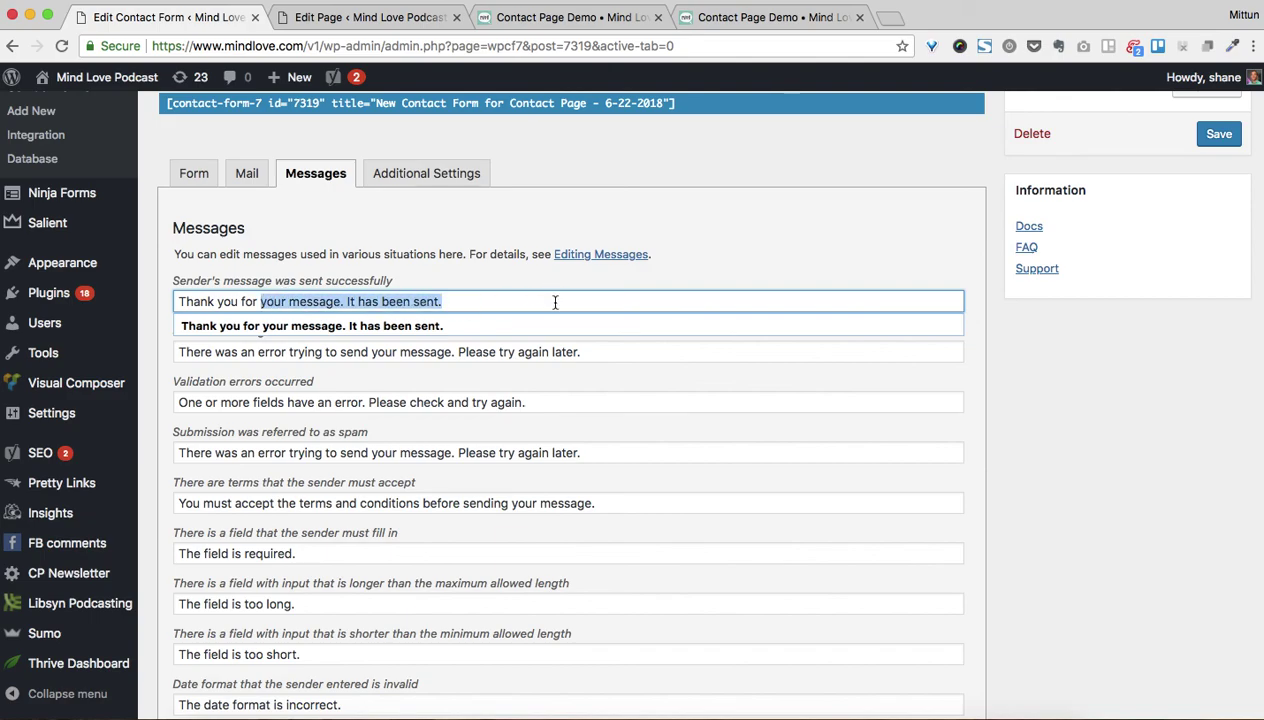
pyautogui.write('si')
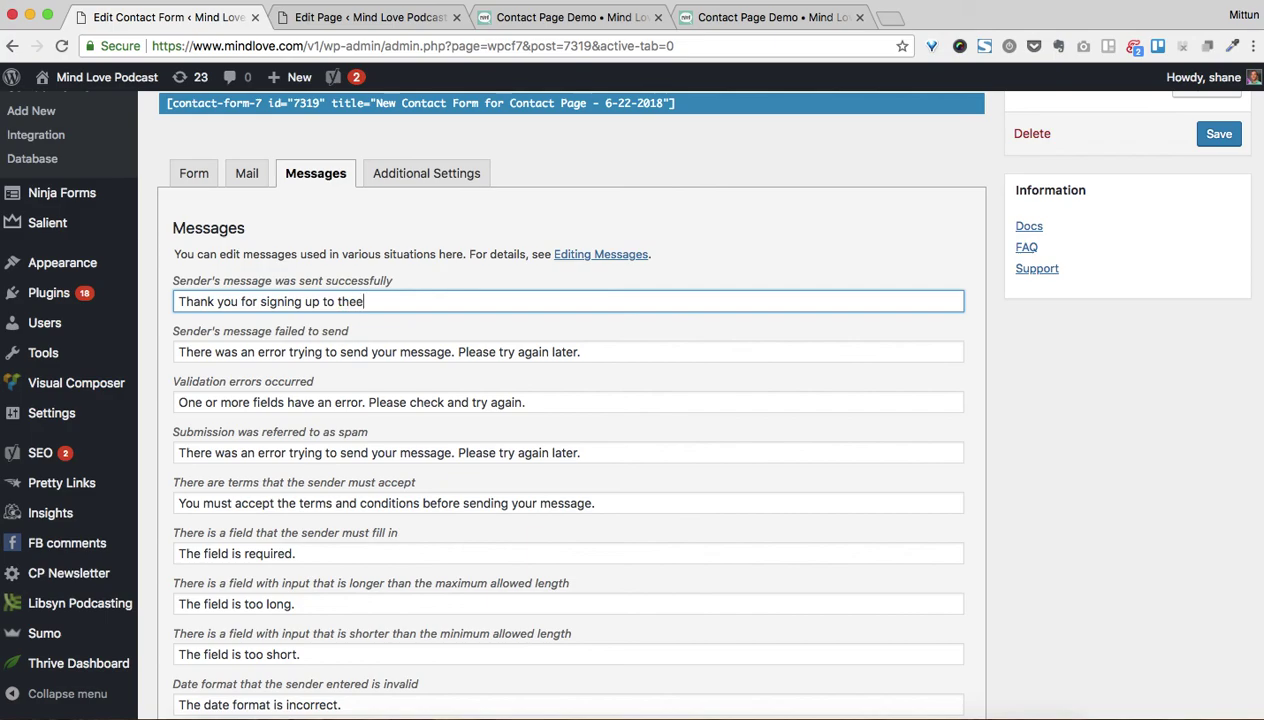
pyautogui.write('gning up to the')
pyautogui.moveTo(262, 302); pyautogui.dragTo(666, 302)
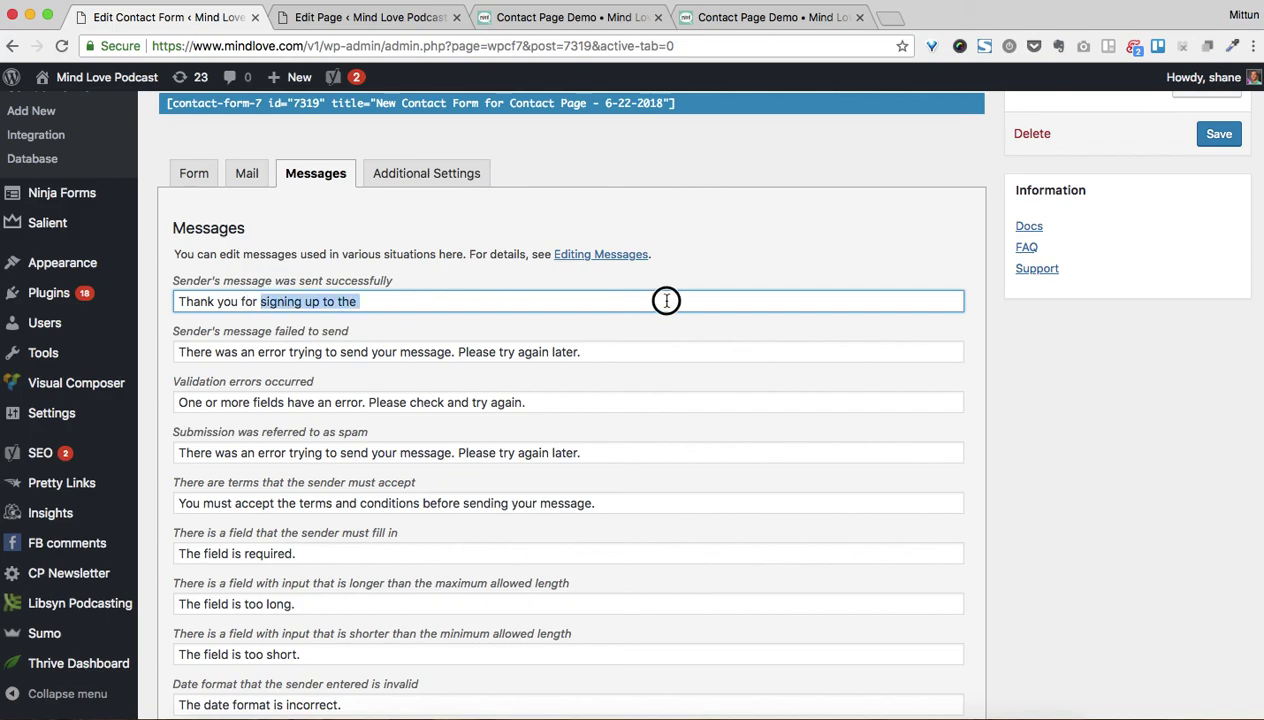
pyautogui.write('contacting Mind Love! Some')
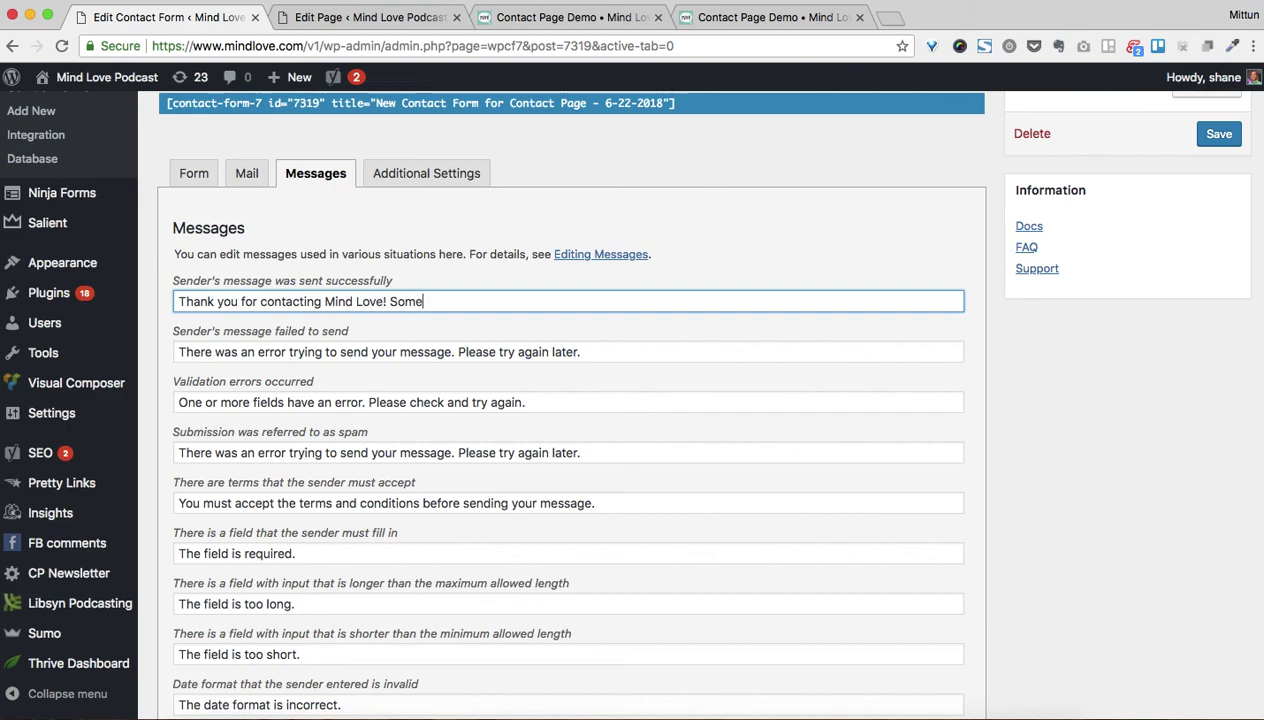
pyautogui.write('one from our team will get back to you within 2 business days.')
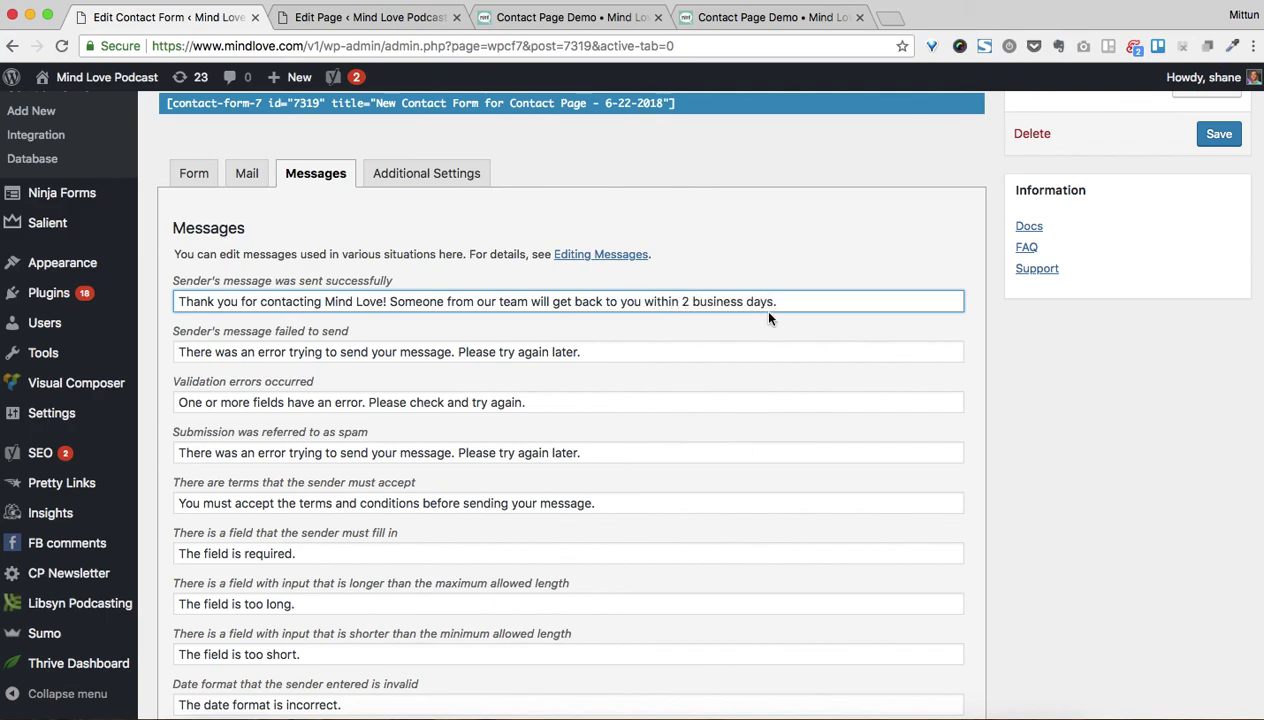
pyautogui.click(1219, 134)
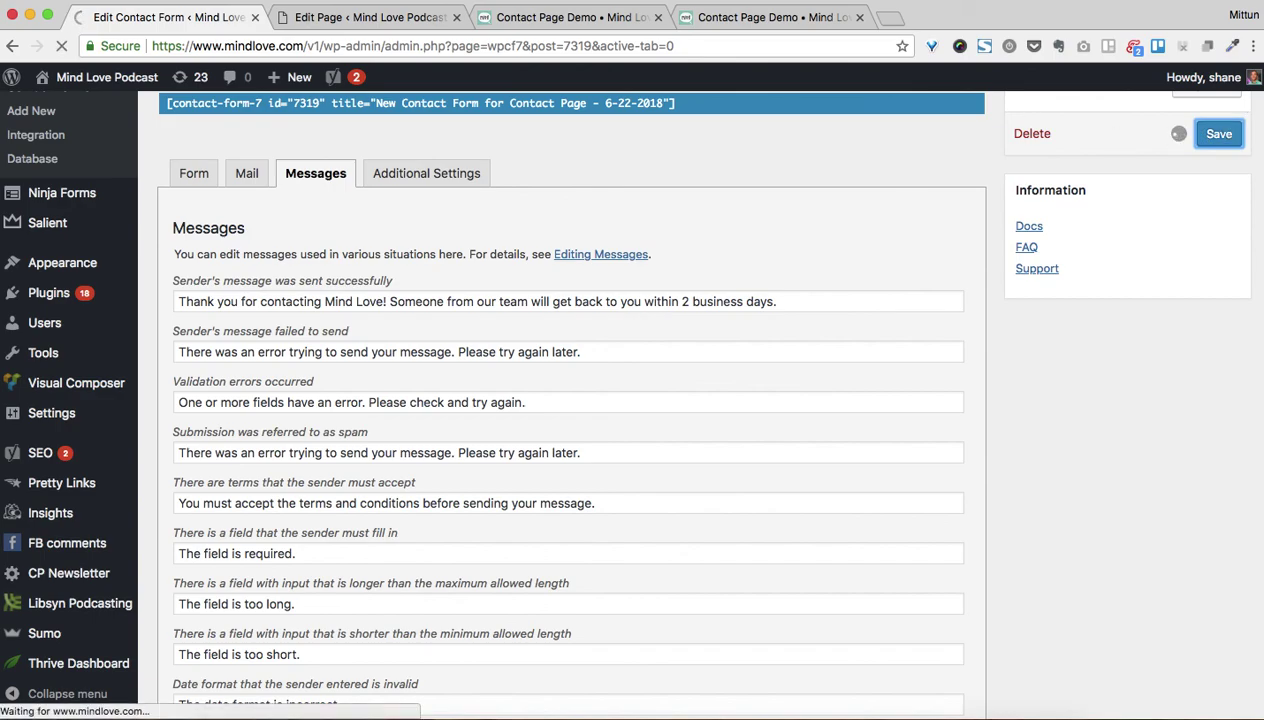
# Back in the Form template, insert a blank line below the organization-name field
pyautogui.click(567, 18)
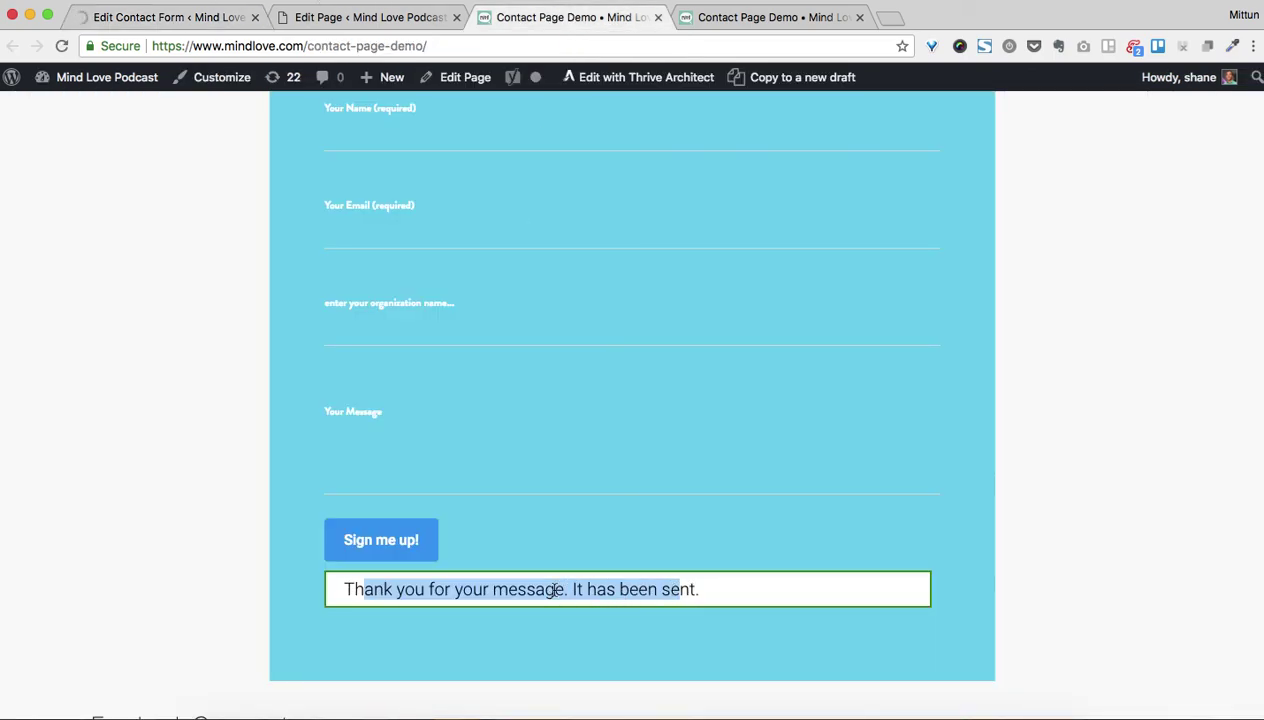
pyautogui.scroll(3, 578, 587)
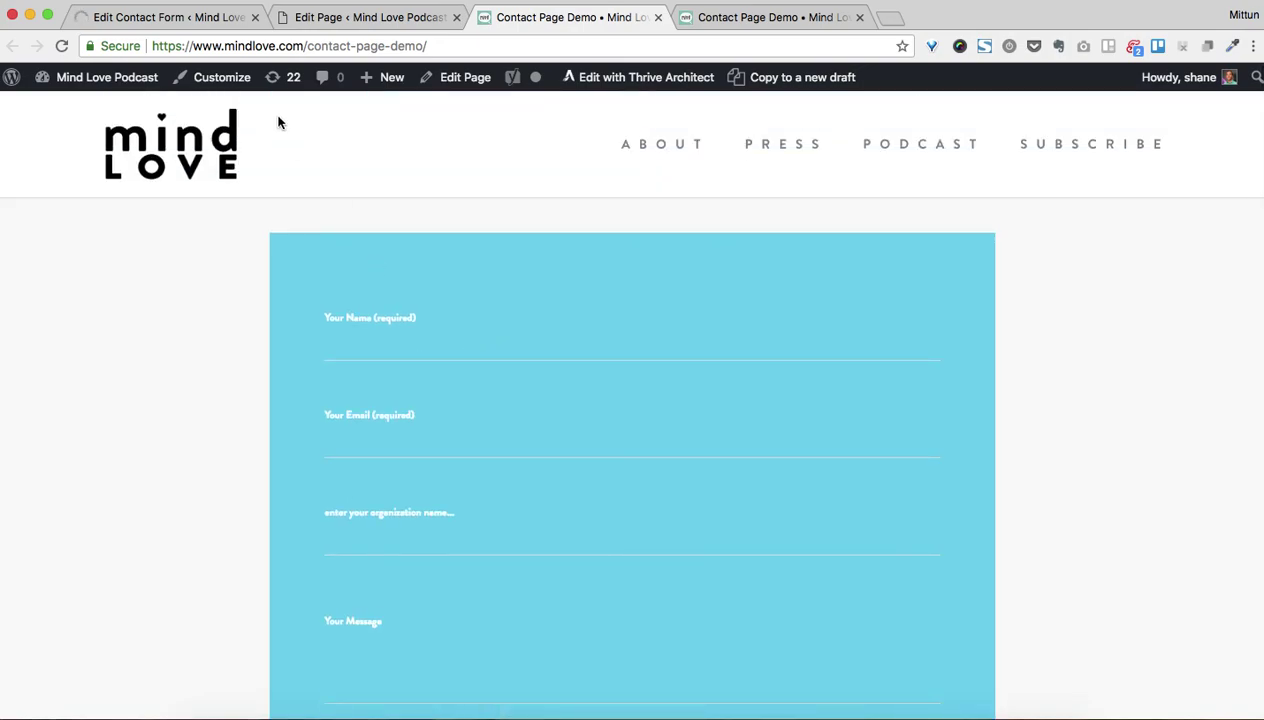
pyautogui.click(206, 18)
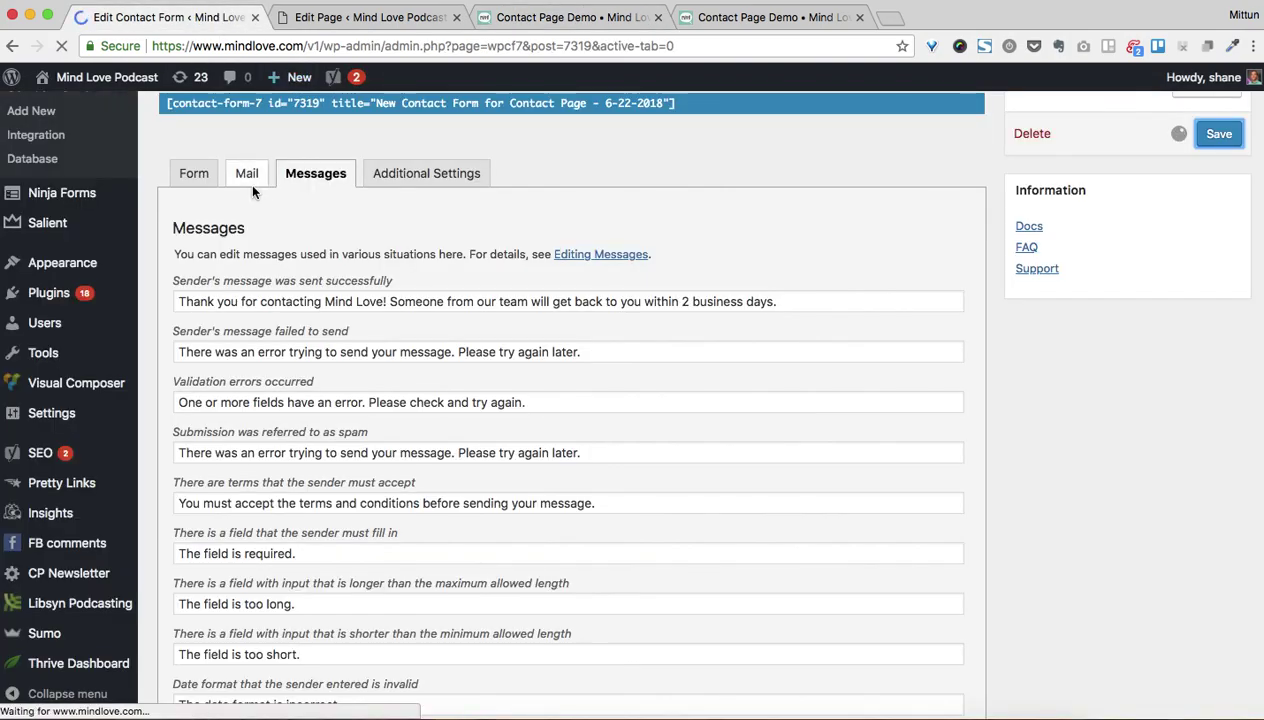
pyautogui.click(193, 174)
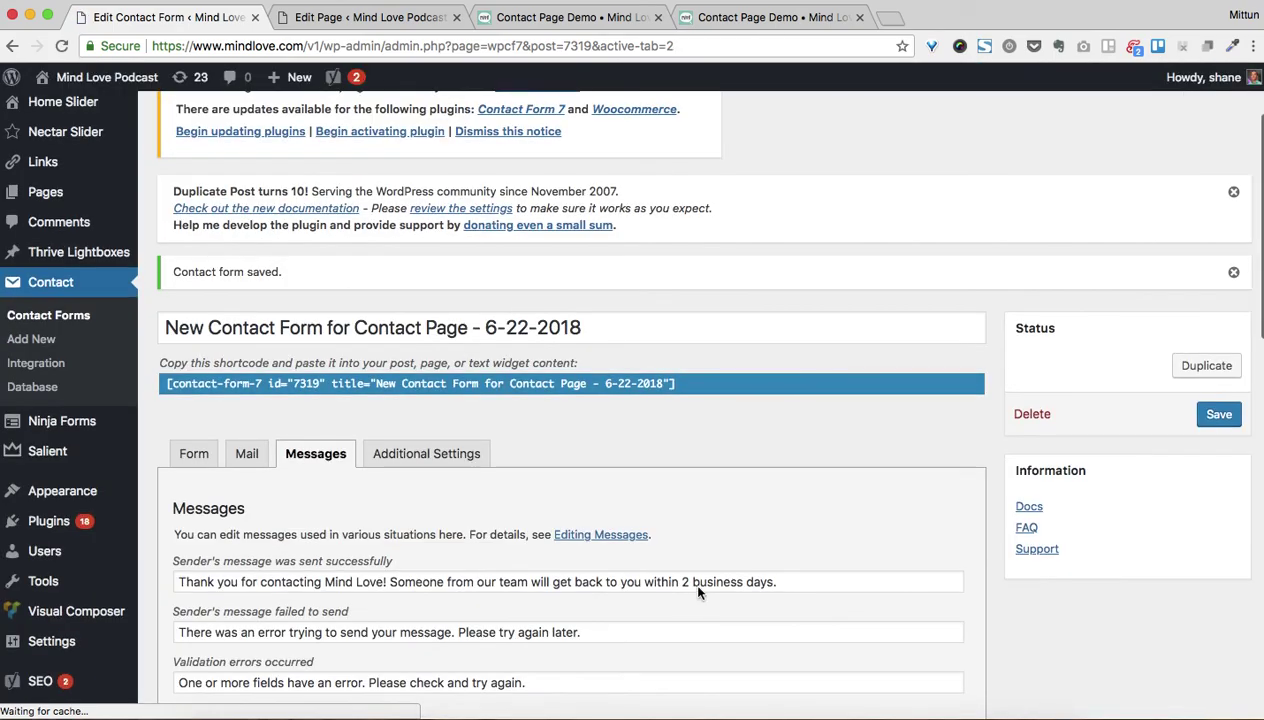
pyautogui.click(194, 453)
pyautogui.scroll(-5, 463, 487)
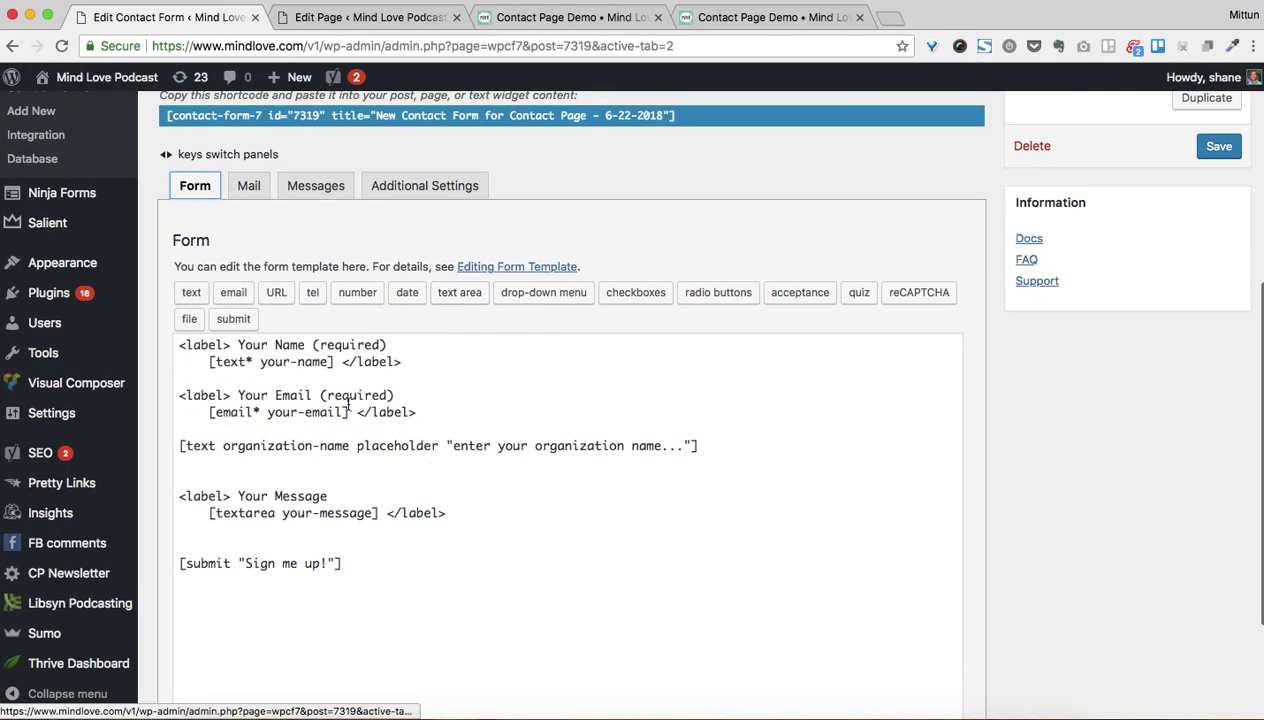
pyautogui.click(272, 464)
pyautogui.press('Return')
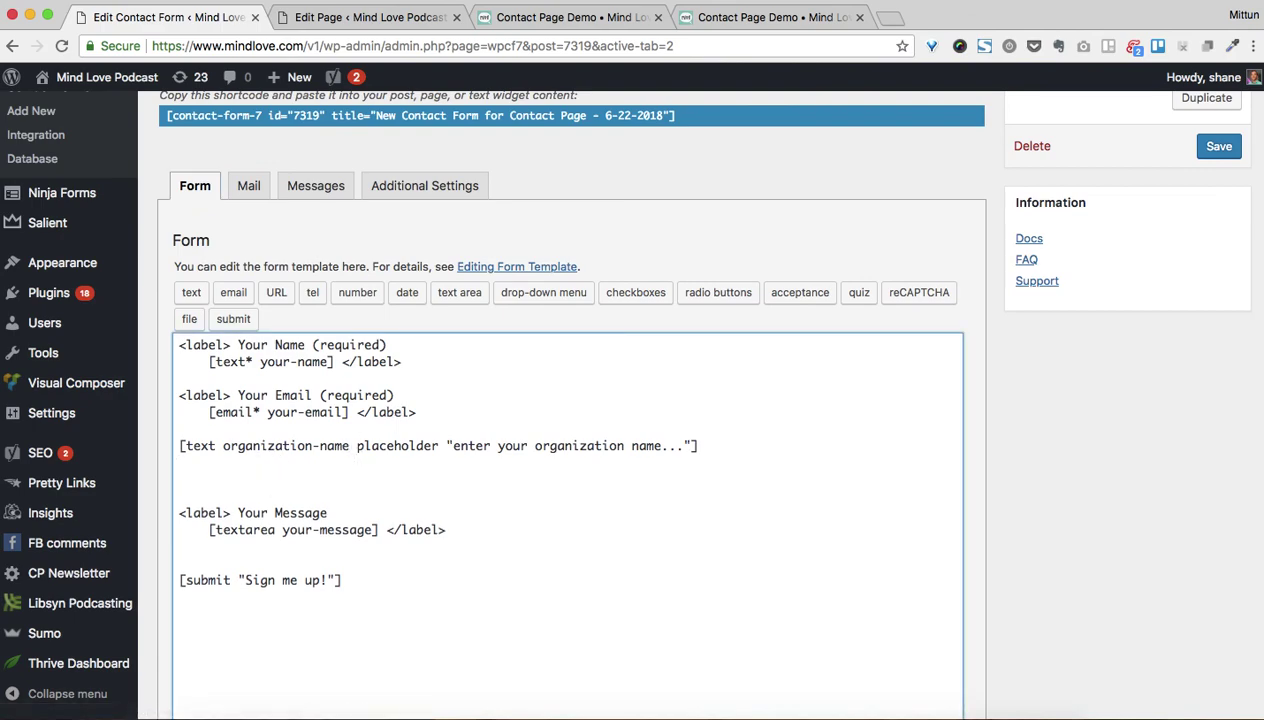
# Insert a required drop-down named dropddown-for-contact-page with four podcast-listening options and a blank first item
pyautogui.click(543, 292)
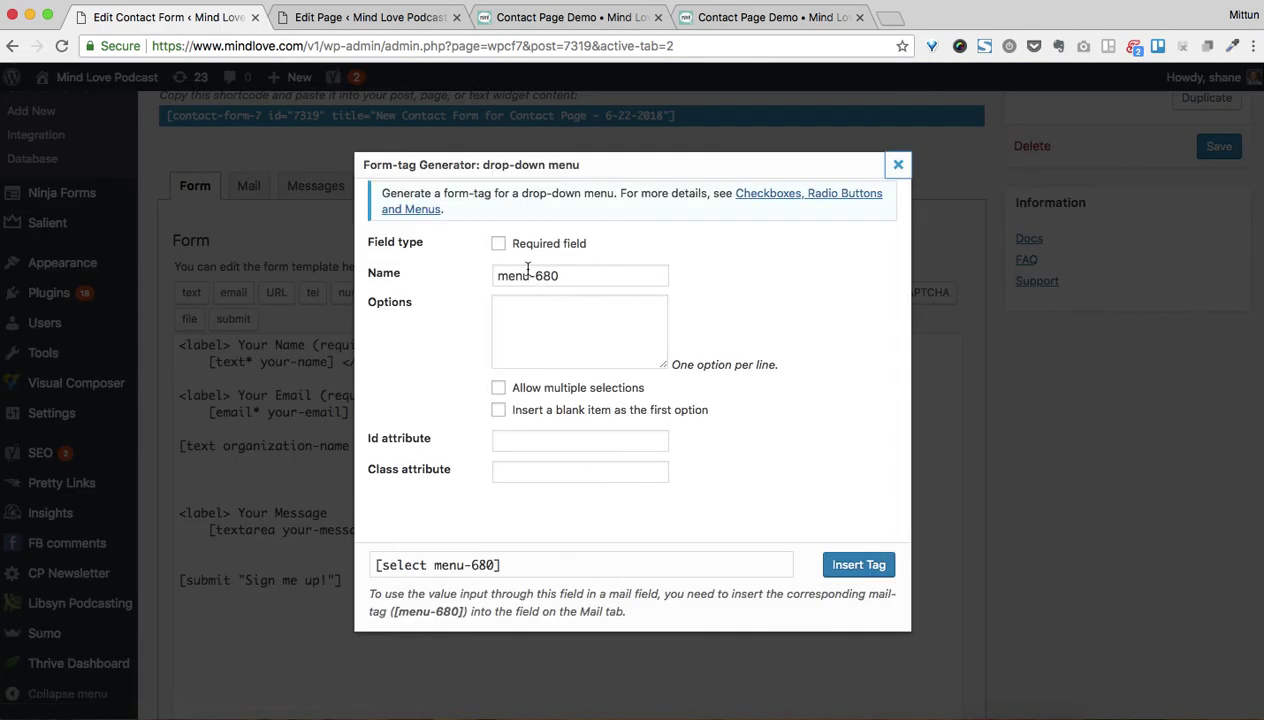
pyautogui.click(499, 246)
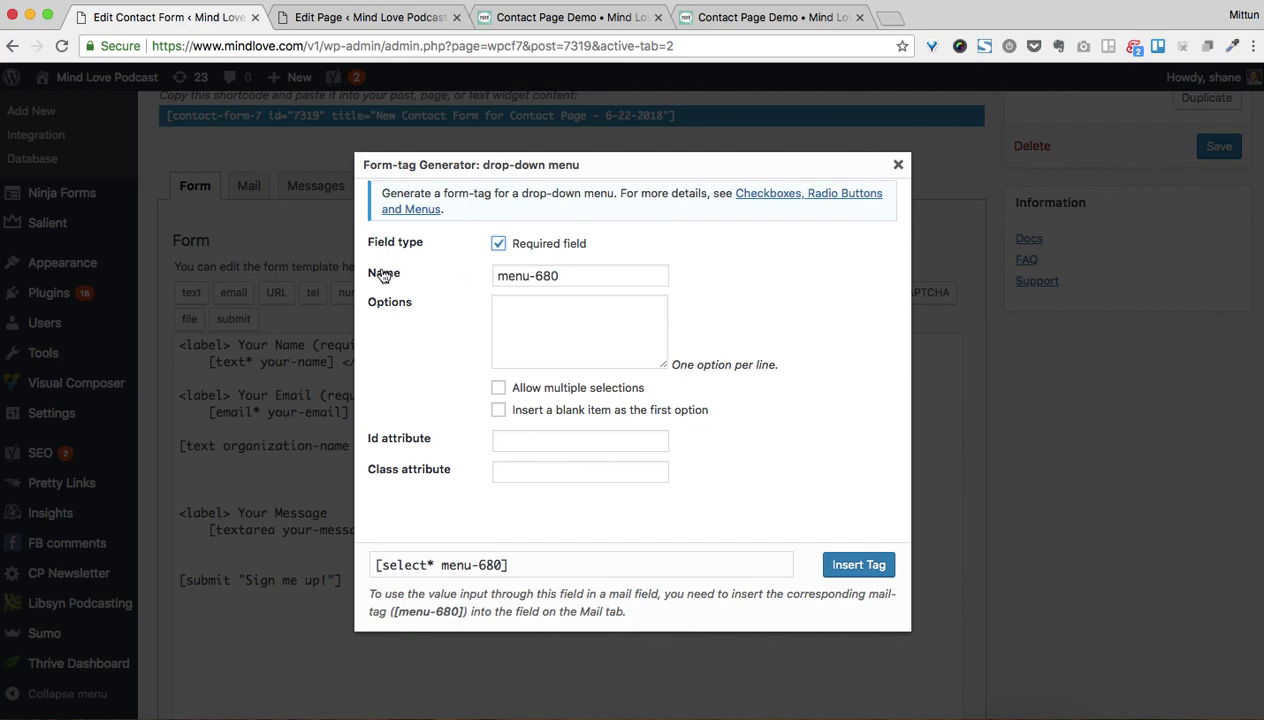
pyautogui.tripleClick(530, 279)
pyautogui.write('dropdw')
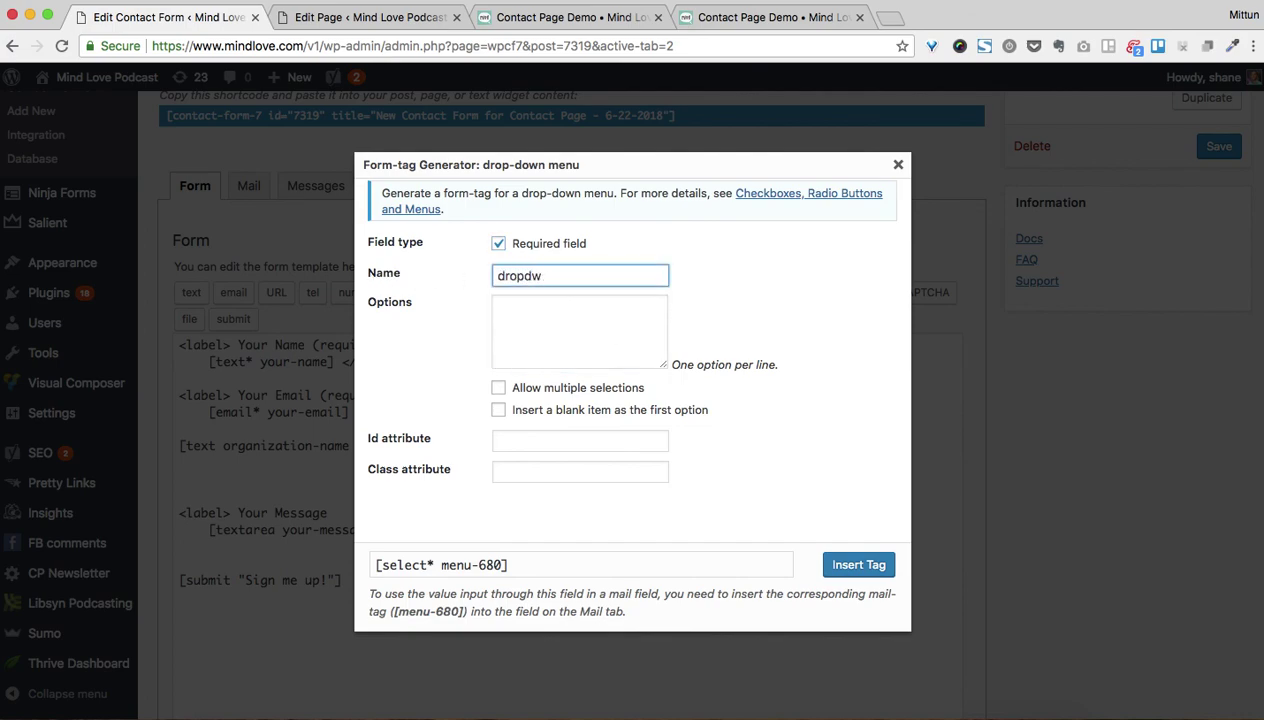
pyautogui.press('BackSpace')
pyautogui.write('own-for-contact-page')
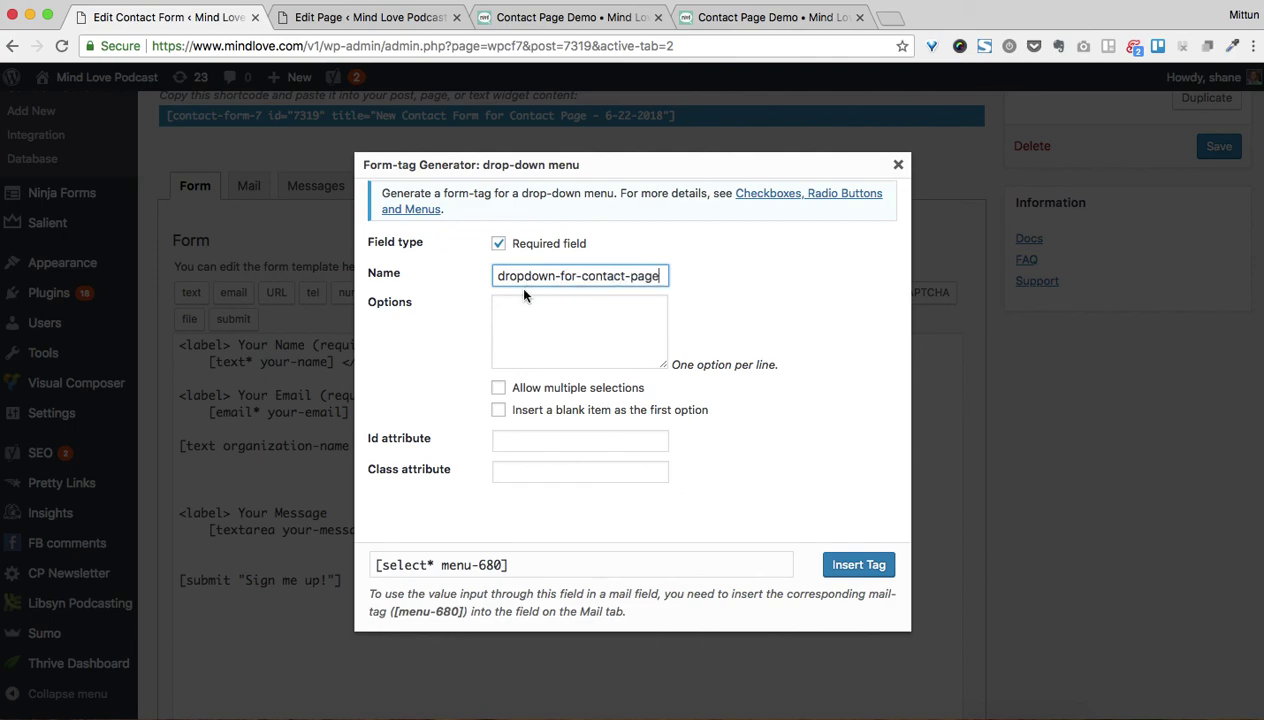
pyautogui.click(540, 311)
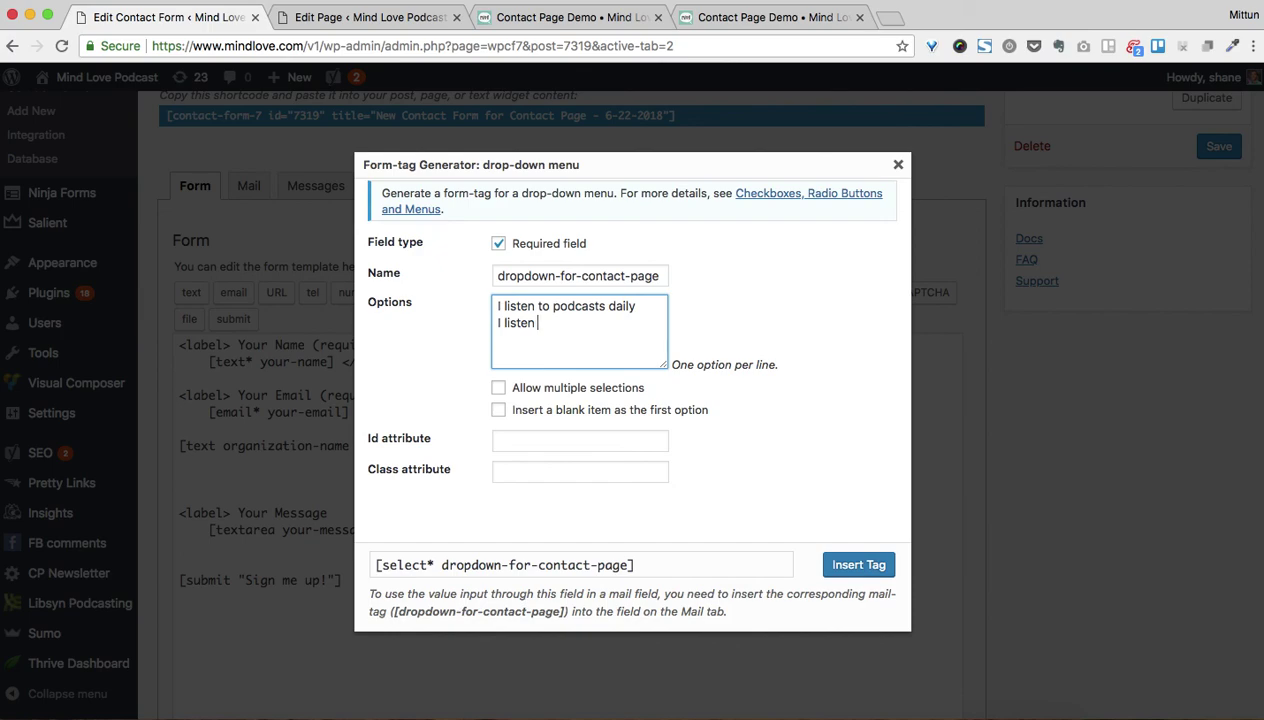
pyautogui.write('e a month ')
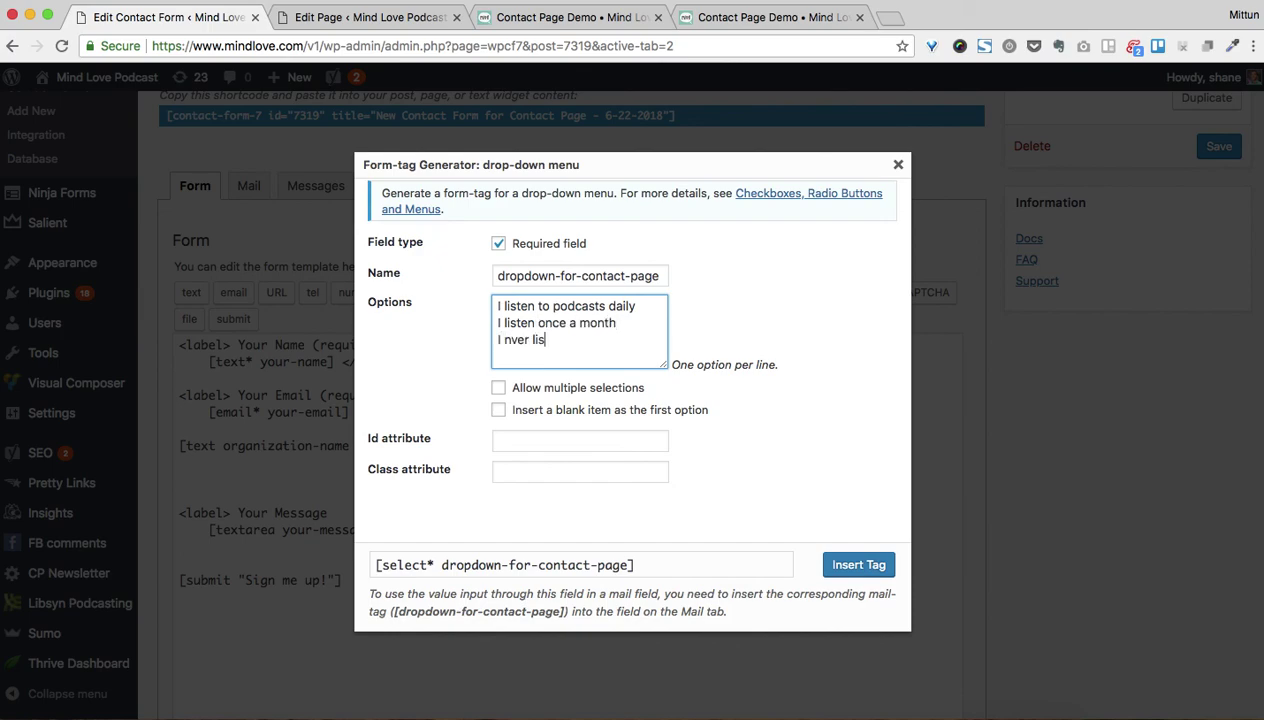
pyautogui.write('I never listen ')
pyautogui.write('I have no ')
pyautogui.write('idea what a podcast is')
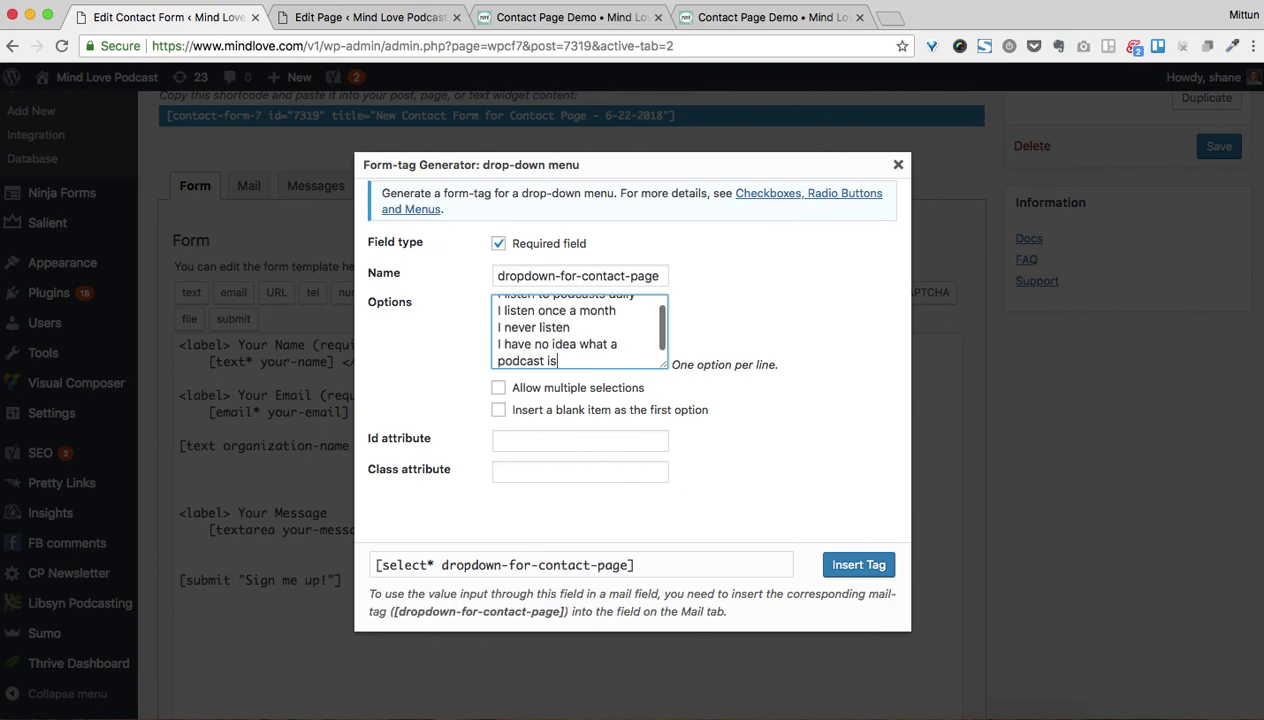
pyautogui.click(498, 412)
pyautogui.click(857, 564)
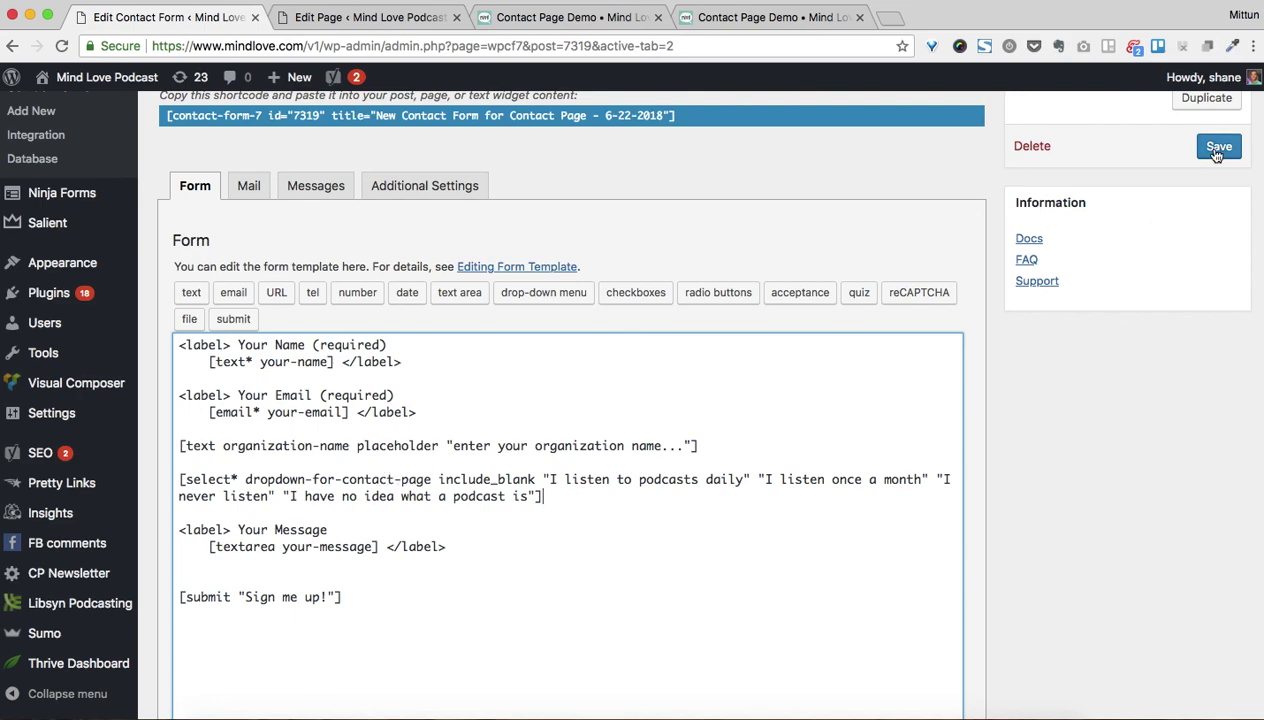
# Save, then add the line 'How often do you listen to podcasts' above the [select*] drop-down
pyautogui.click(1217, 150)
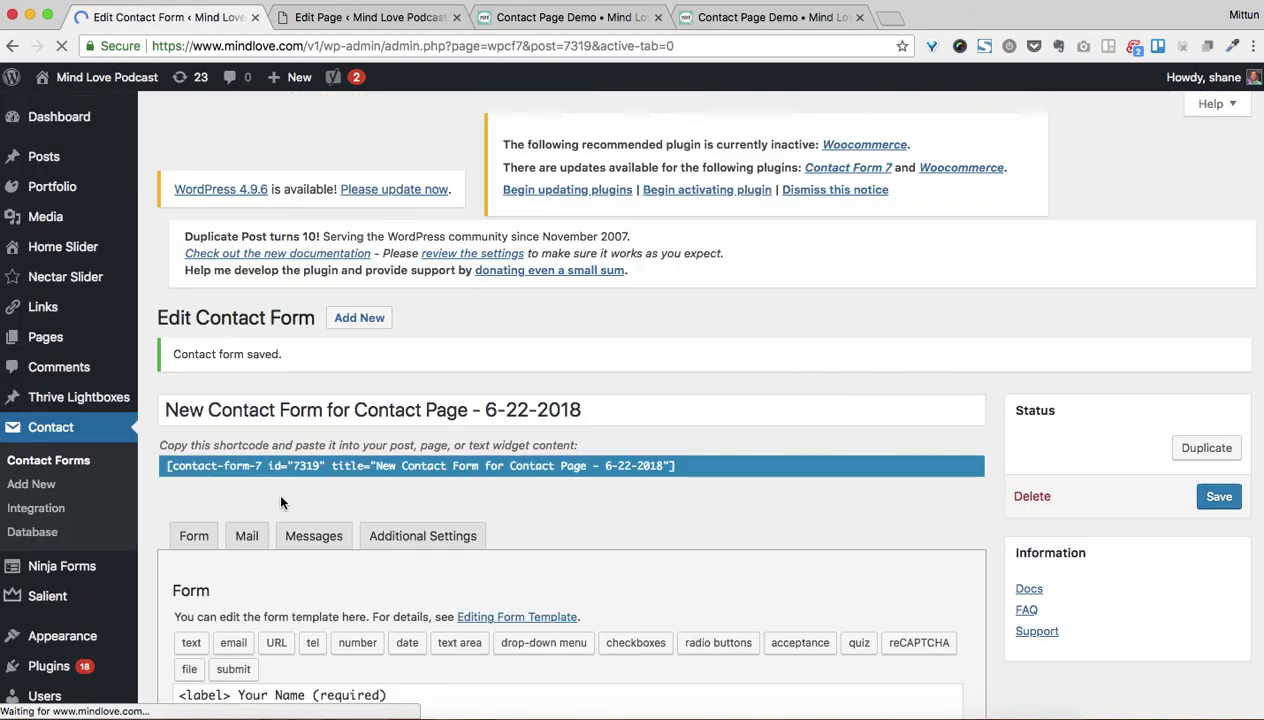
pyautogui.scroll(-10, 411, 647)
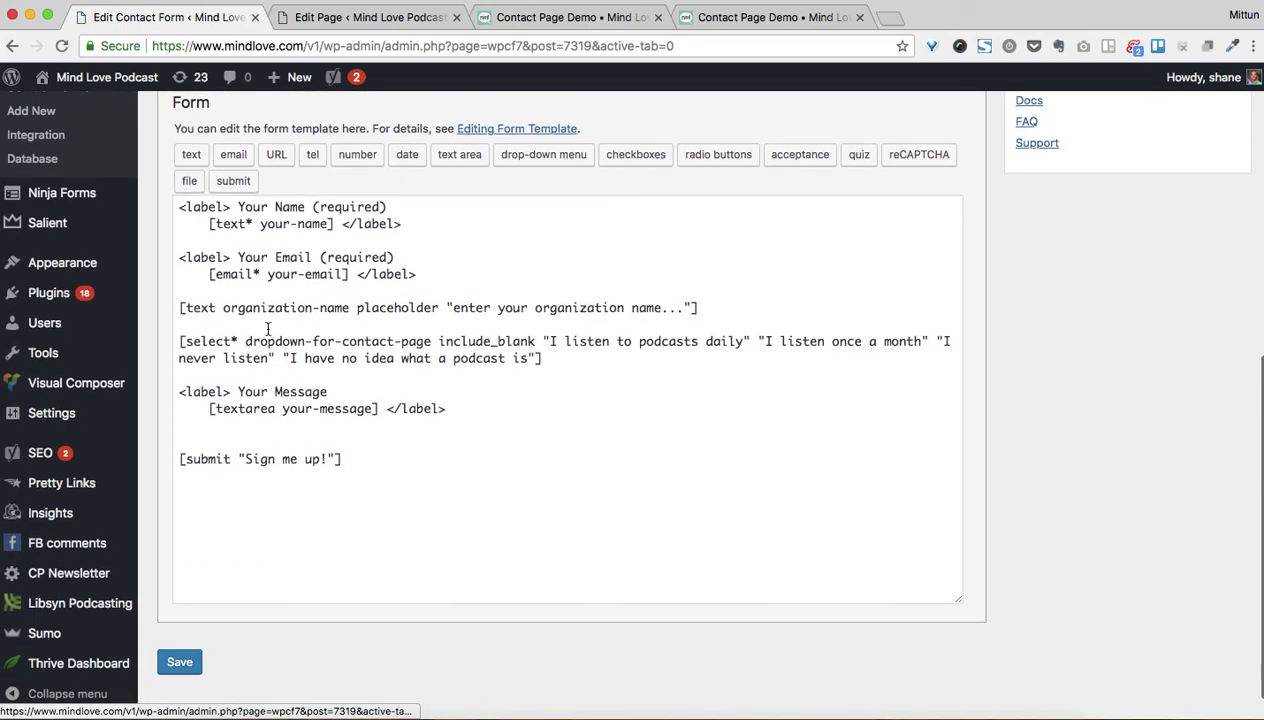
pyautogui.click(271, 326)
pyautogui.press('Return')
pyautogui.write('How often do you listen to podcasts?')
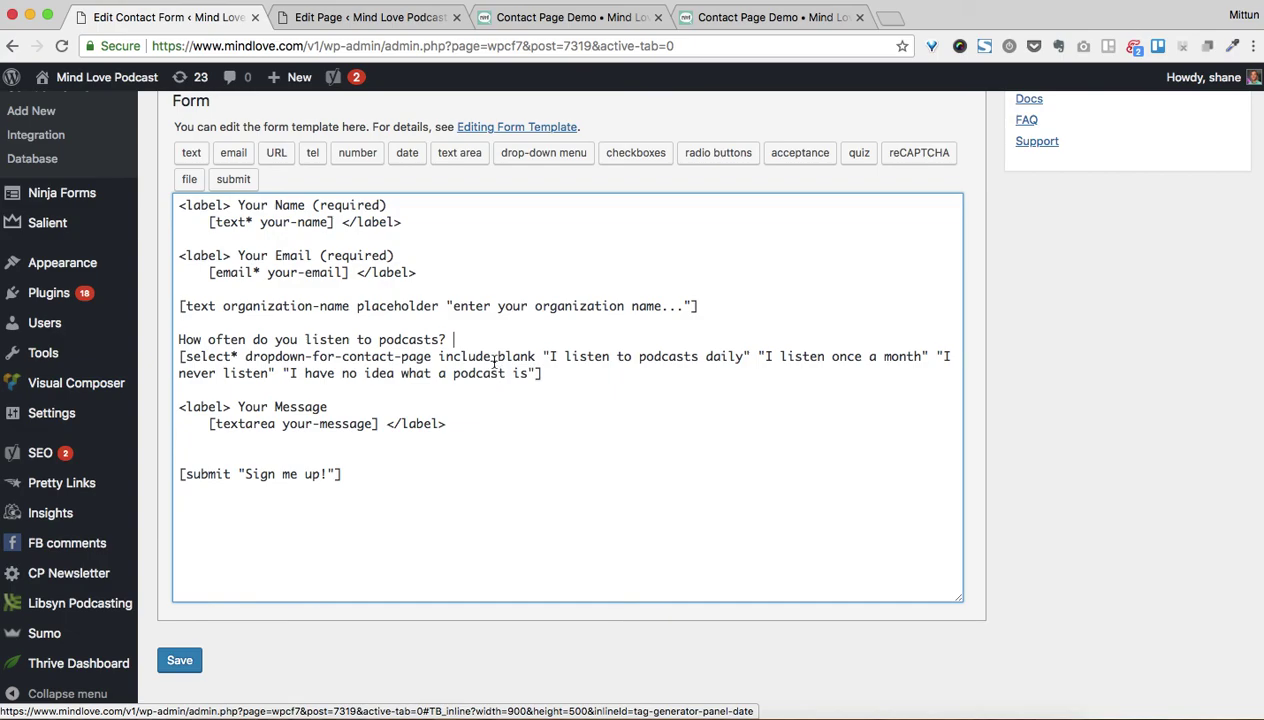
# Copy the [dropdown-for-contact-page] mail-tag from the Mail tab's tag list
pyautogui.scroll(1, 430, 365)
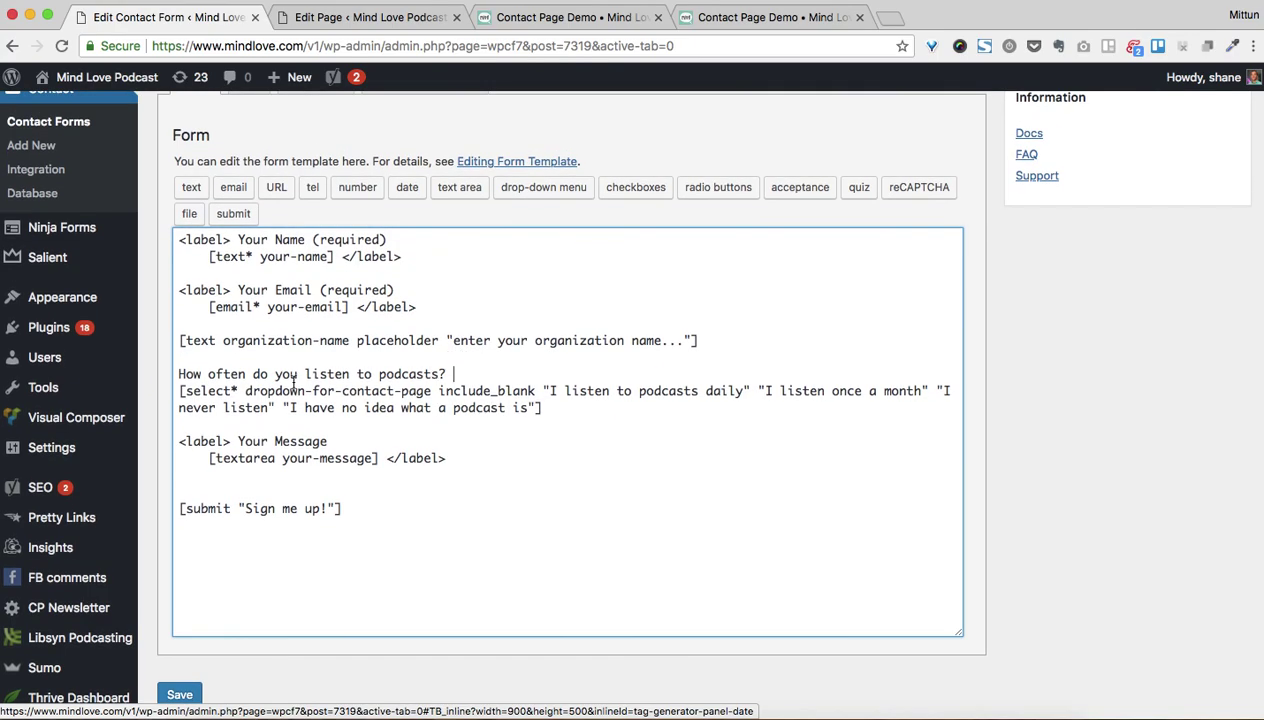
pyautogui.scroll(1, 389, 285)
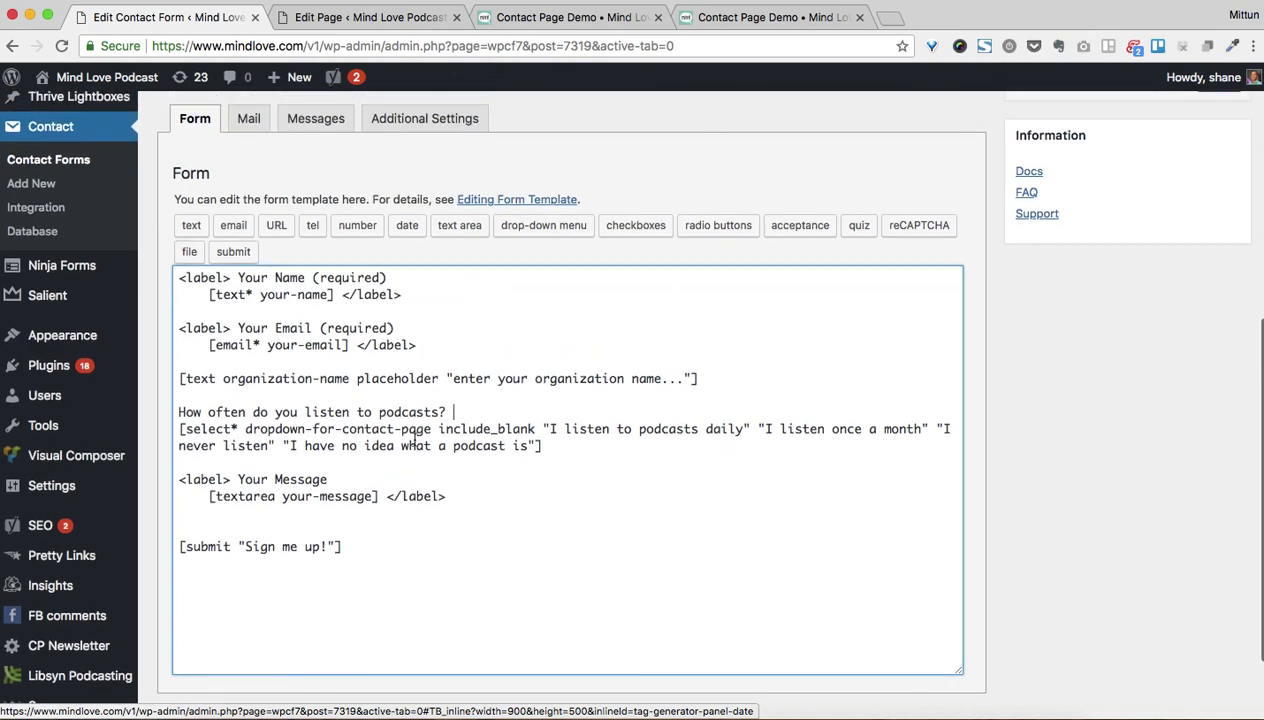
pyautogui.moveTo(248, 429); pyautogui.dragTo(431, 429)
pyautogui.click(266, 119)
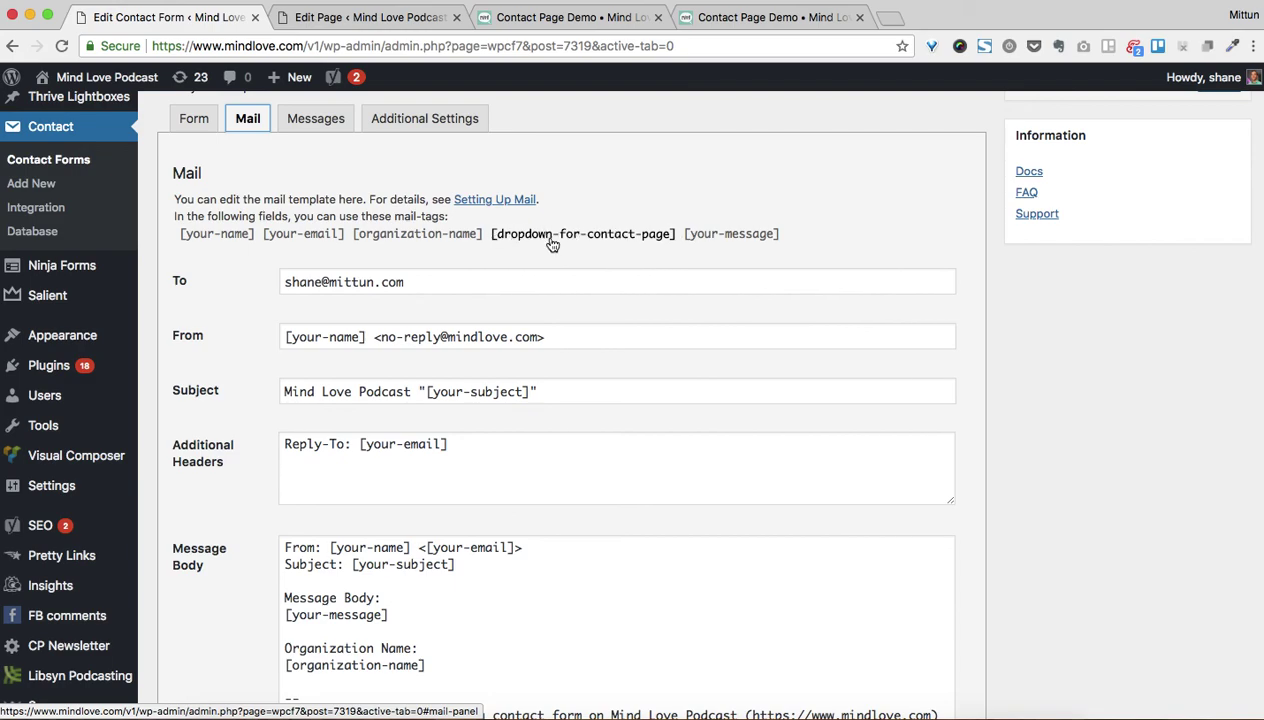
pyautogui.moveTo(490, 234); pyautogui.dragTo(677, 245)
pyautogui.press('super+c')
# Add 'How often do they listen to podcasts?' and [dropdown-for-contact-page] to the Message Body, then save
pyautogui.scroll(-5, 598, 359)
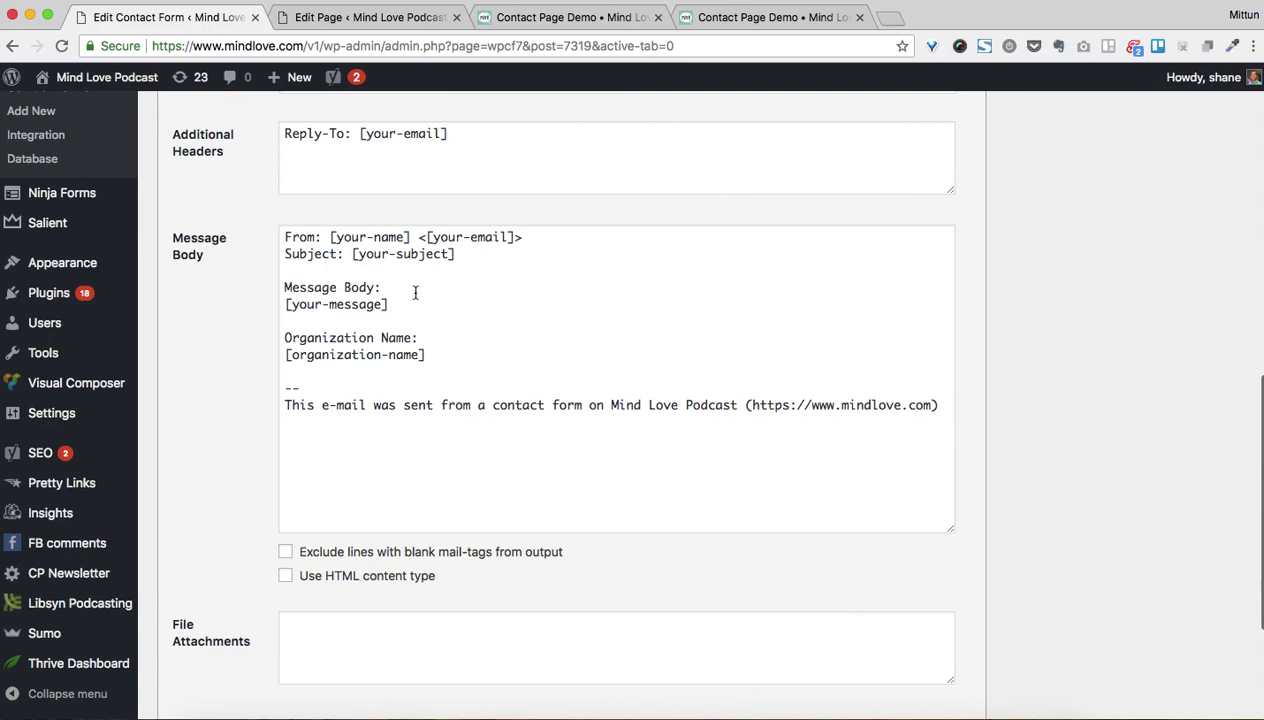
pyautogui.click(447, 353)
pyautogui.press('Return')
pyautogui.press('Return')
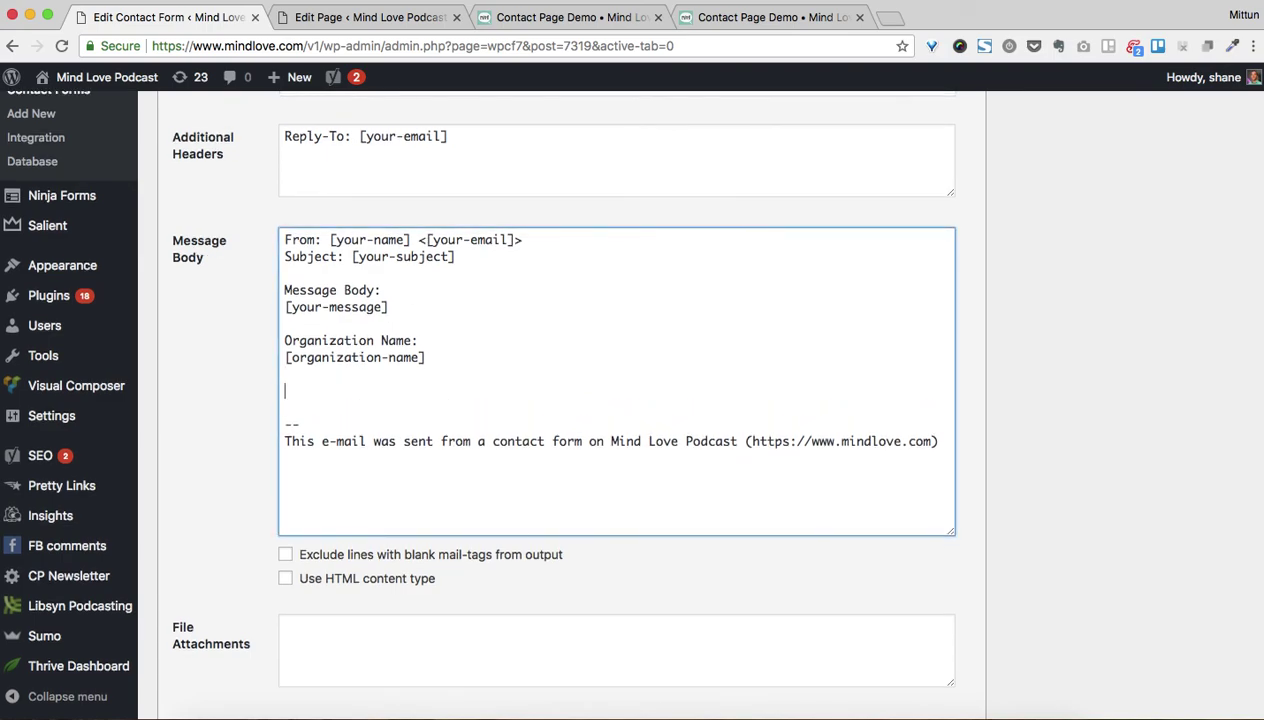
pyautogui.write('How often do they listen to podcas')
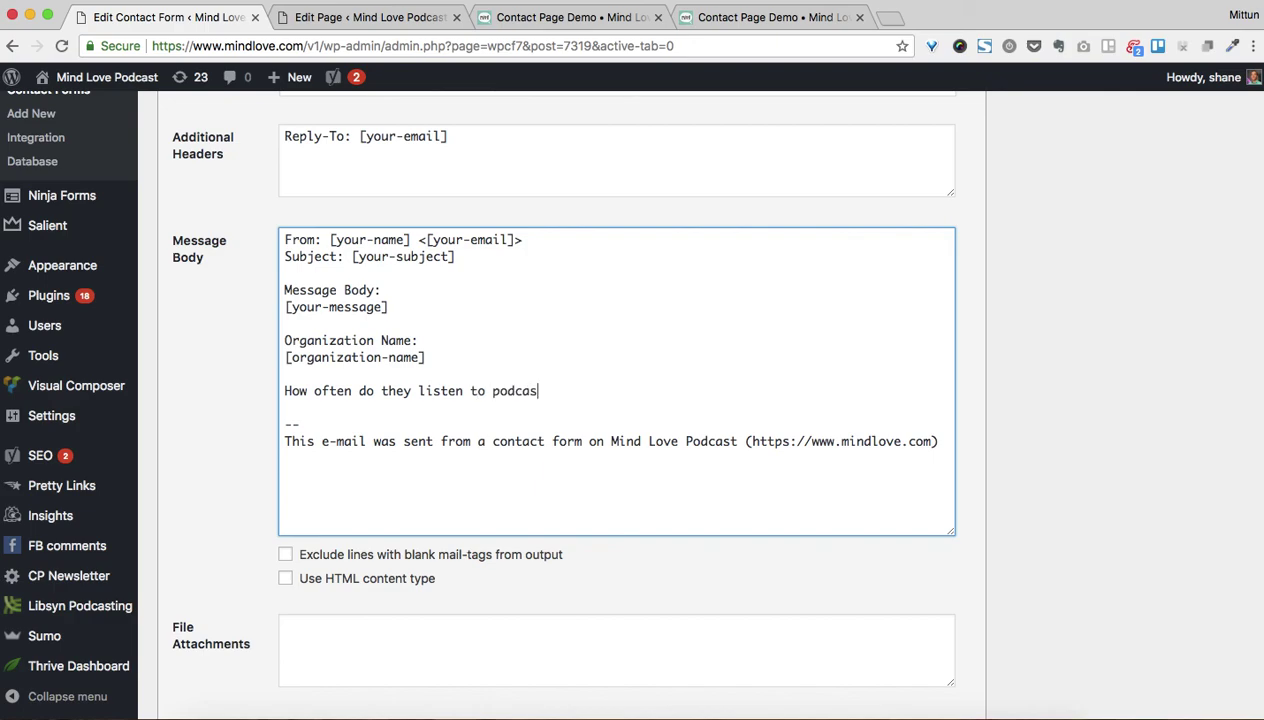
pyautogui.write('ts?')
pyautogui.press('Return')
pyautogui.press('super+v')
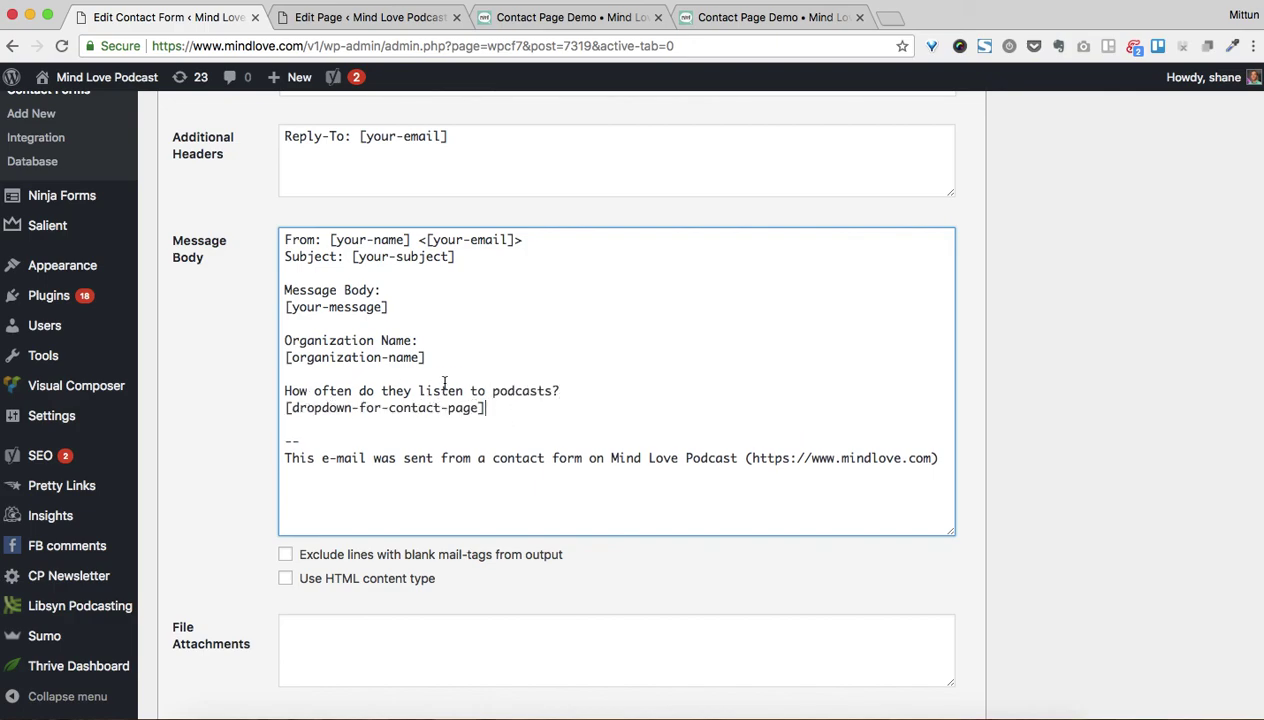
pyautogui.scroll(-3, 497, 430)
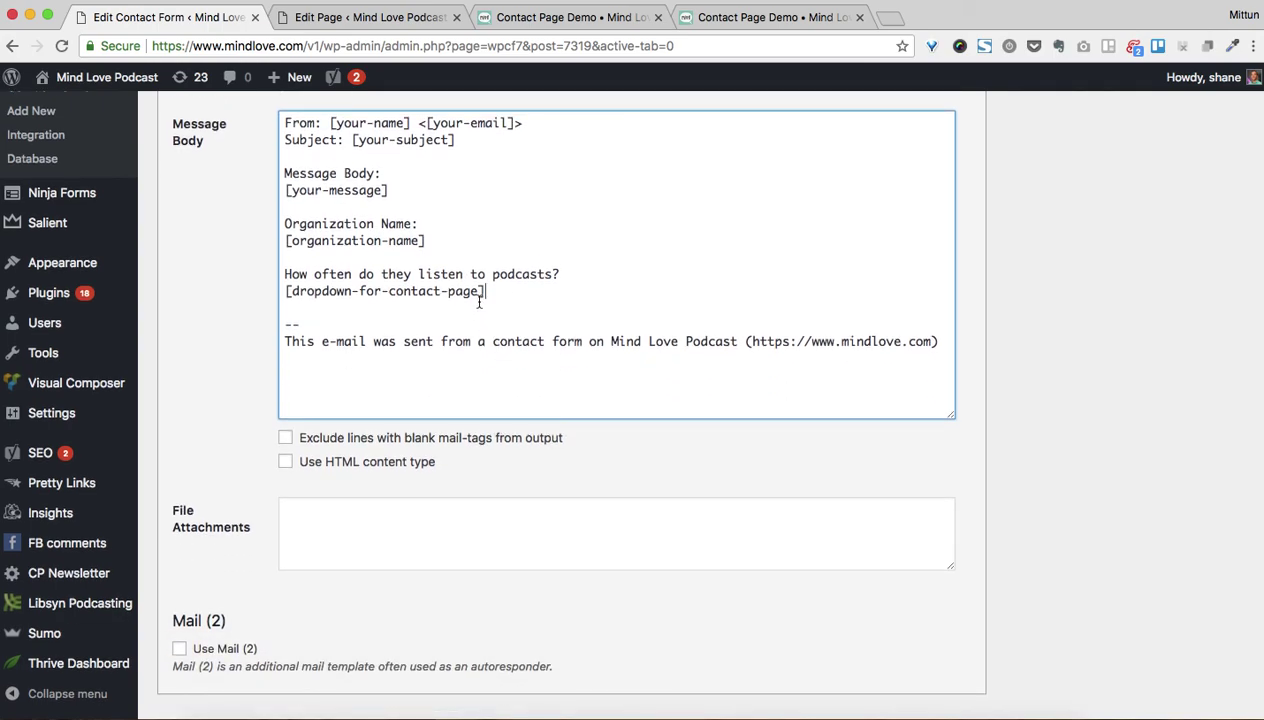
pyautogui.scroll(-1, 474, 296)
pyautogui.click(180, 698)
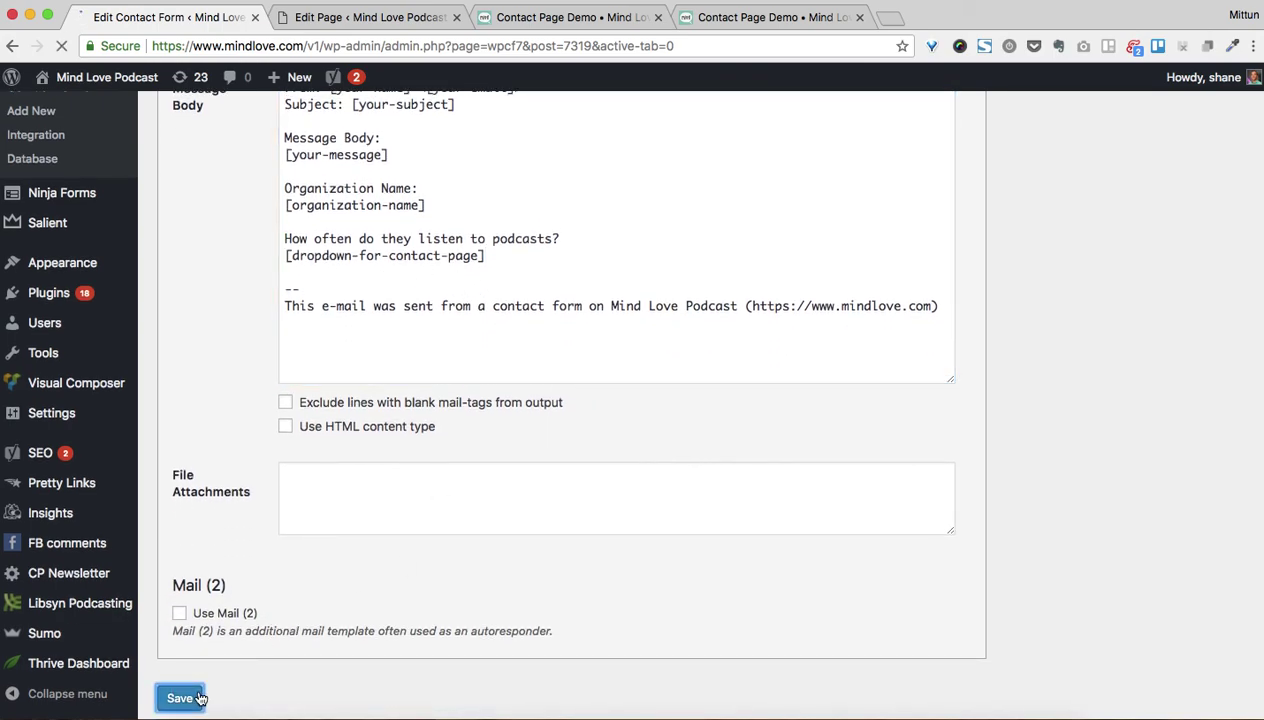
pyautogui.click(548, 17)
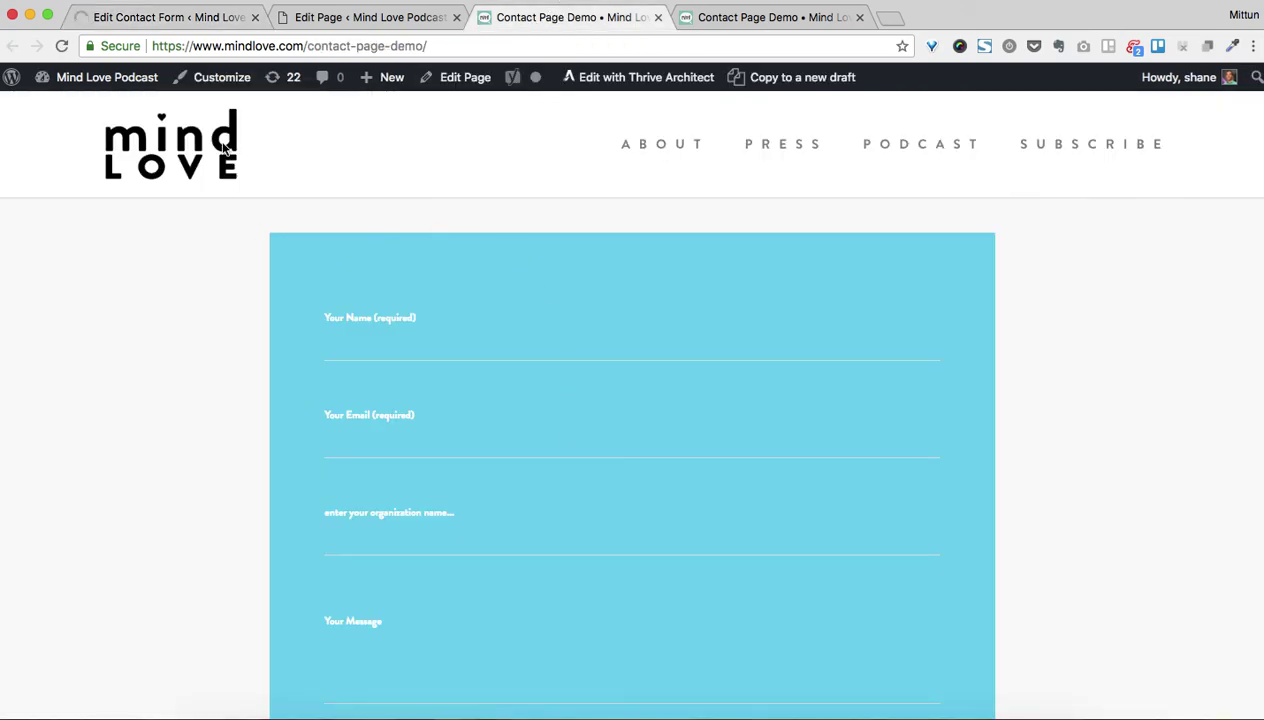
pyautogui.click(61, 46)
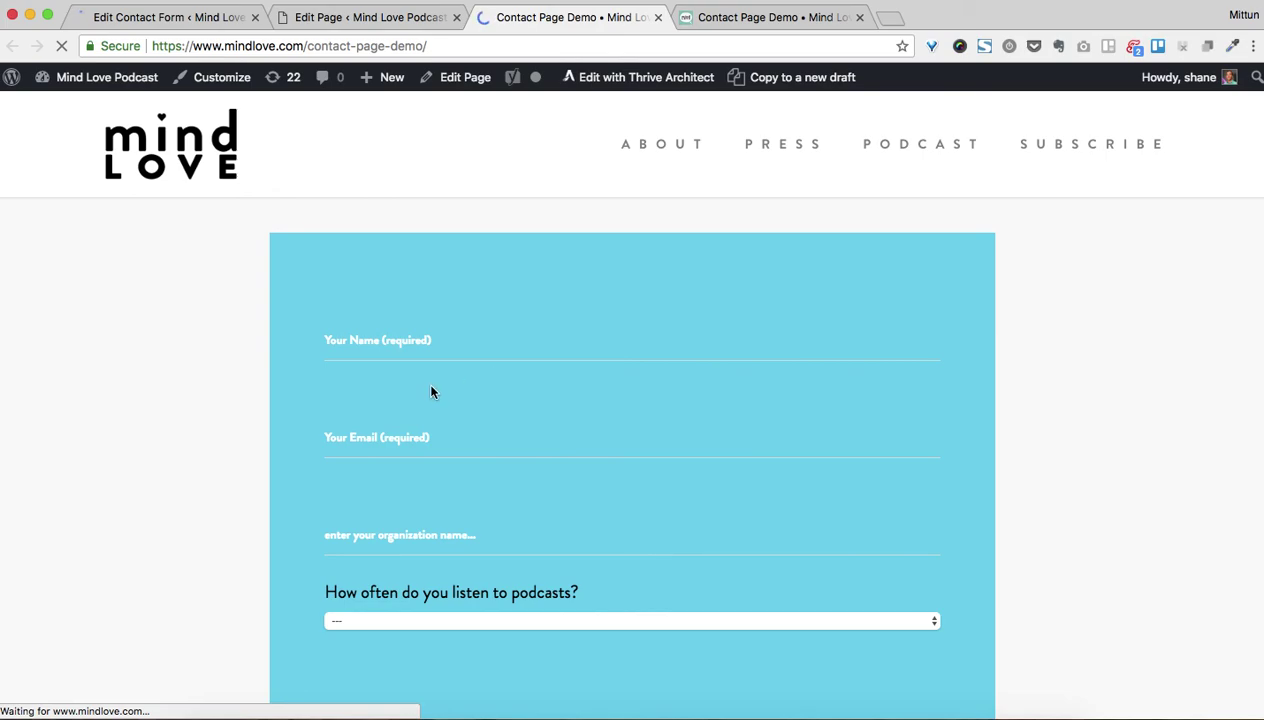
pyautogui.click(435, 350)
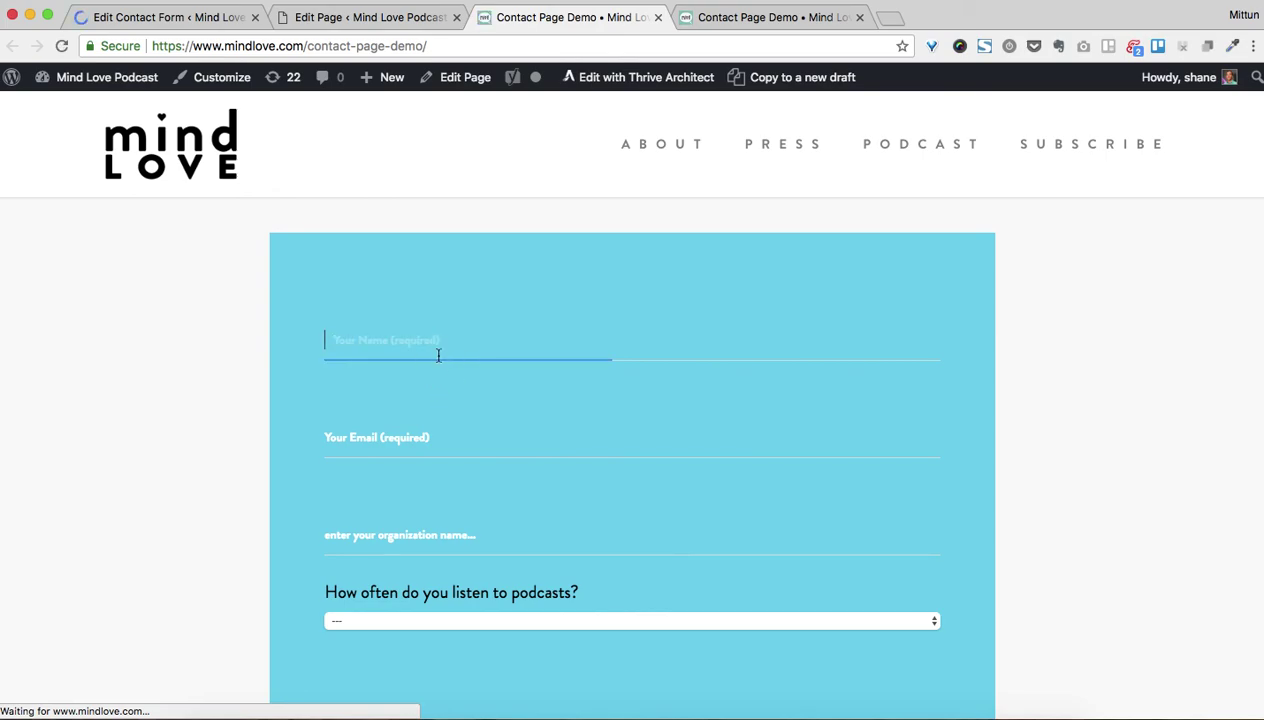
pyautogui.click(401, 440)
pyautogui.scroll(-1, 603, 452)
pyautogui.scroll(-1, 603, 452)
pyautogui.click(455, 385)
pyautogui.click(605, 475)
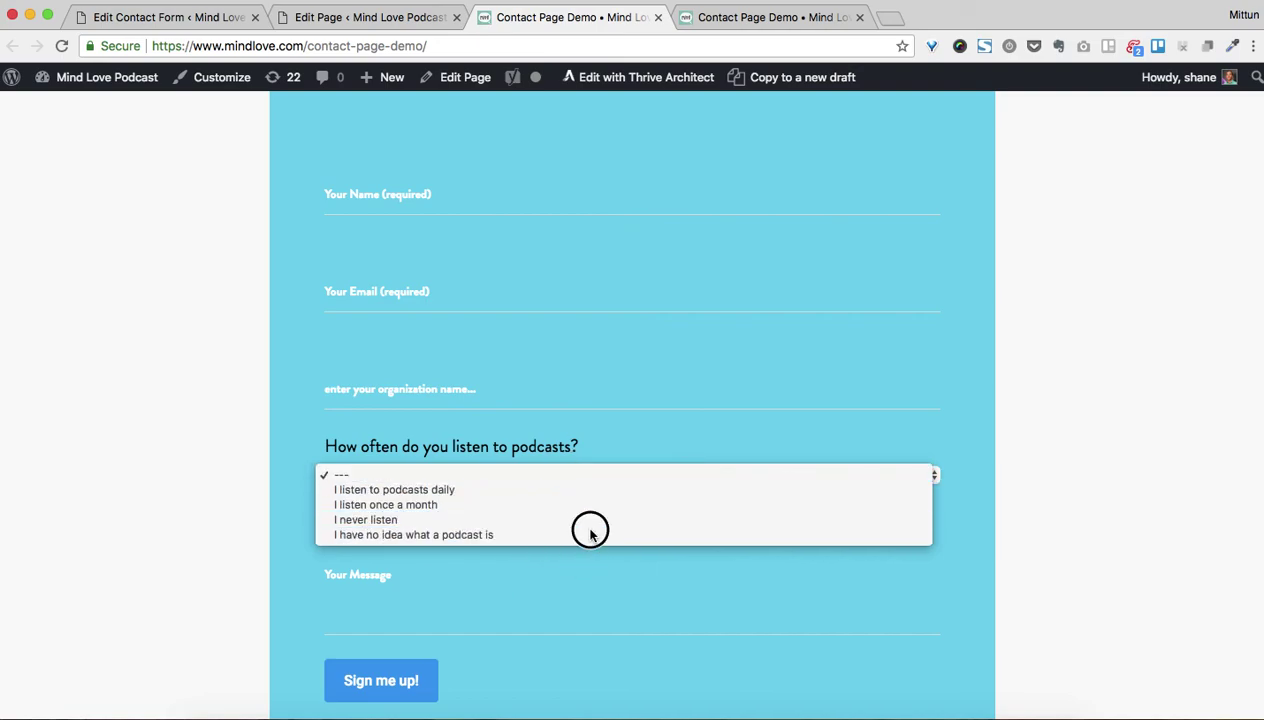
pyautogui.click(525, 345)
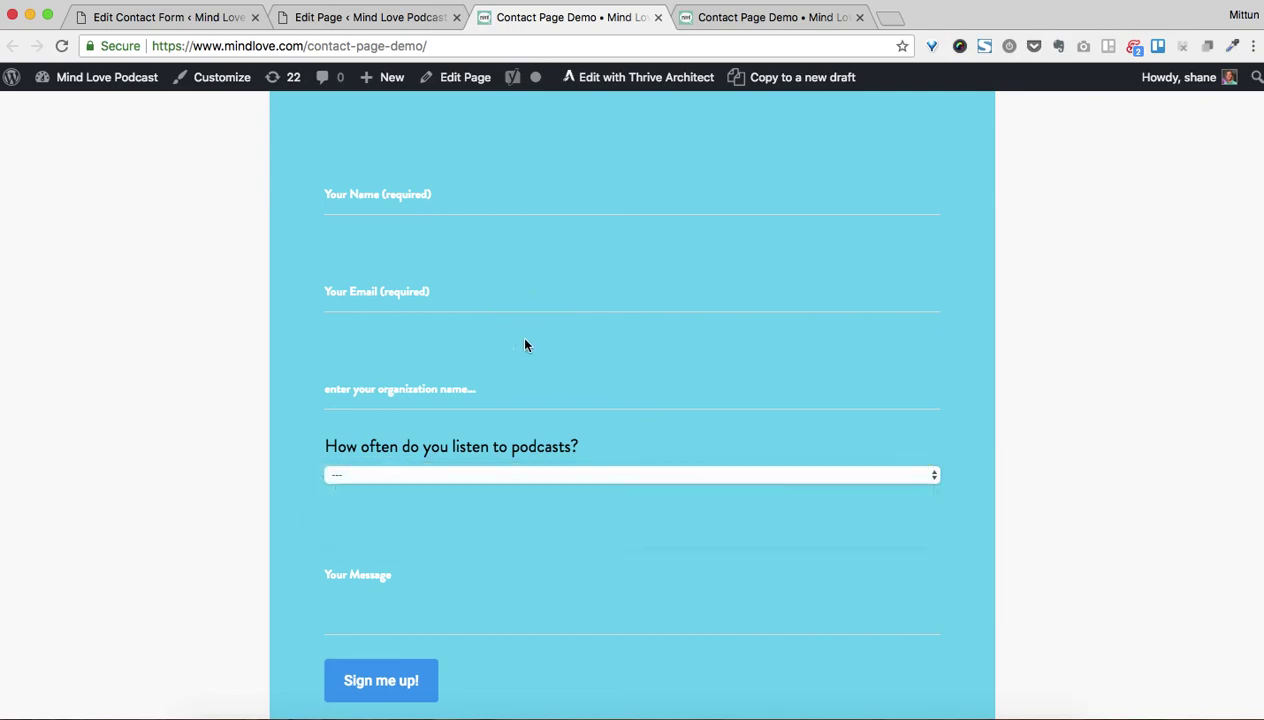
pyautogui.scroll(-3, 640, 450)
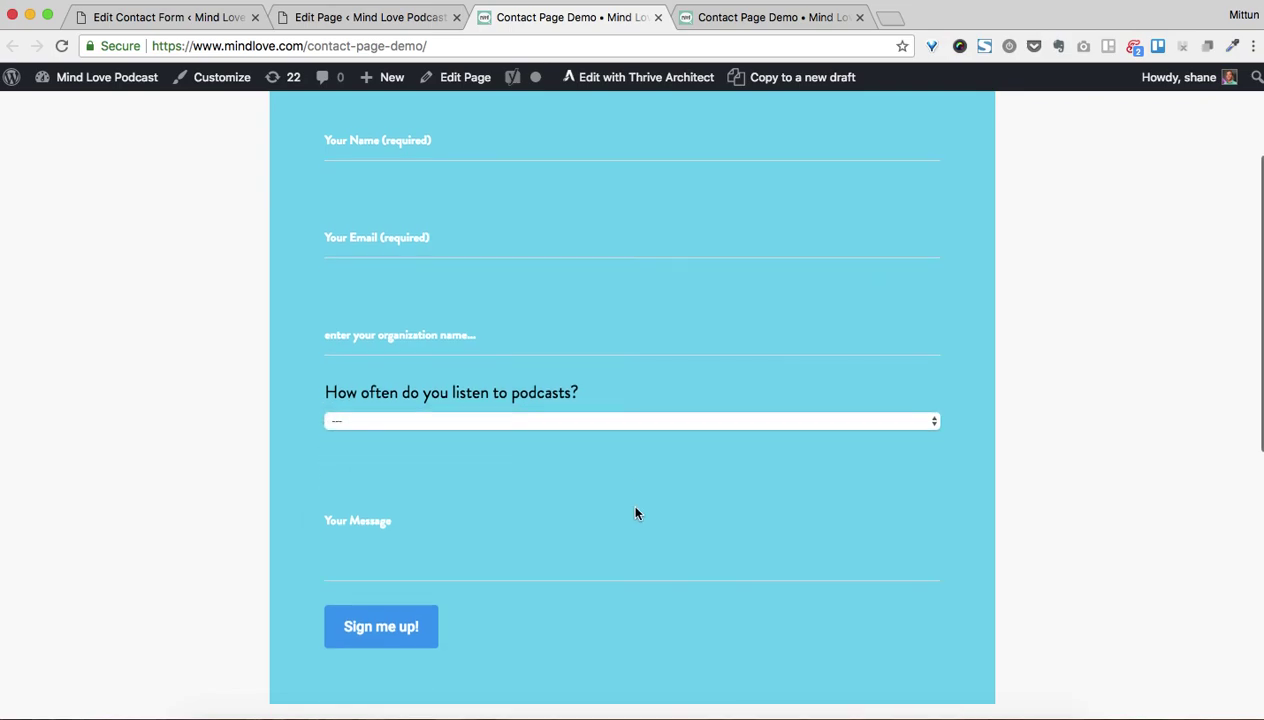
pyautogui.click(364, 18)
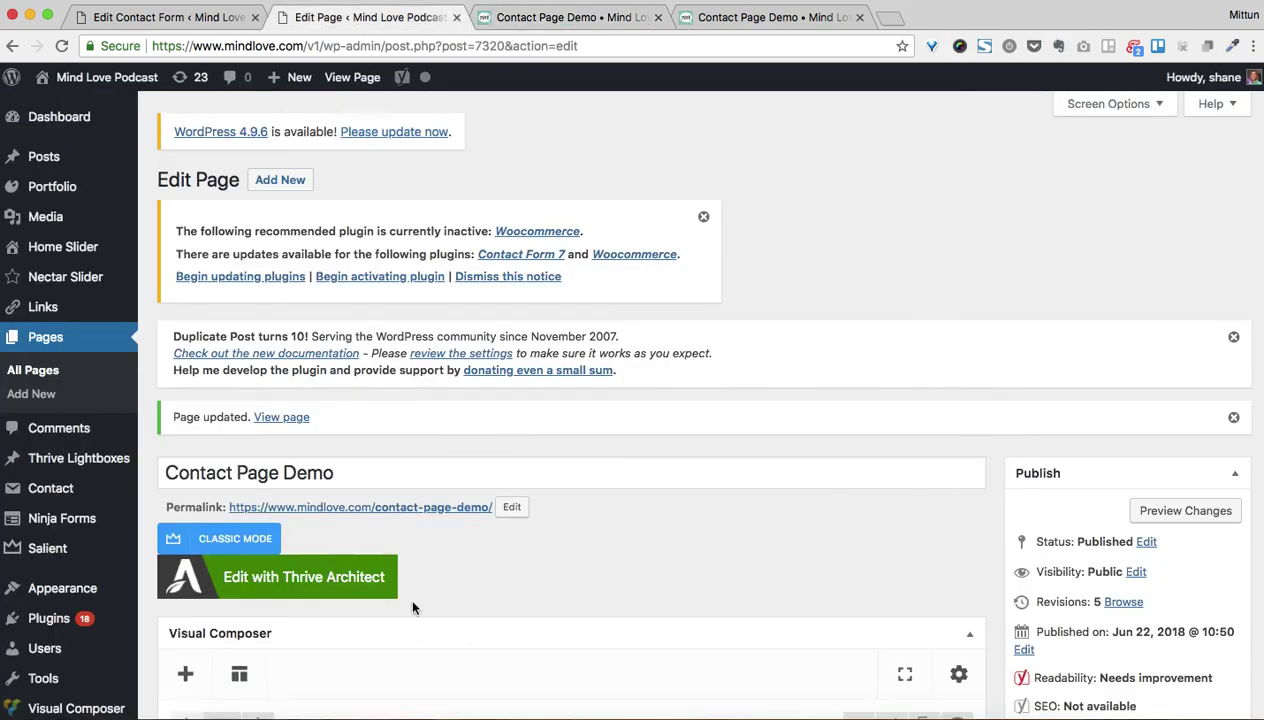
pyautogui.scroll(-3, 405, 600)
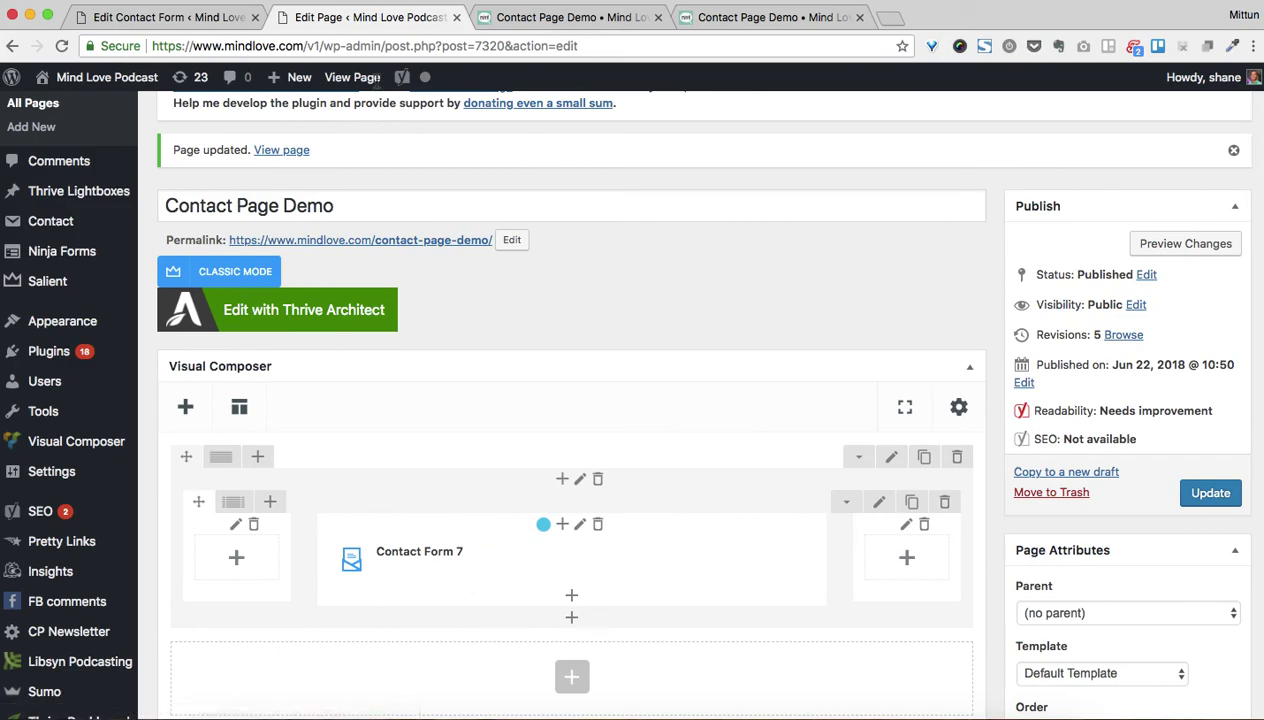
pyautogui.click(193, 30)
pyautogui.scroll(-5, 526, 434)
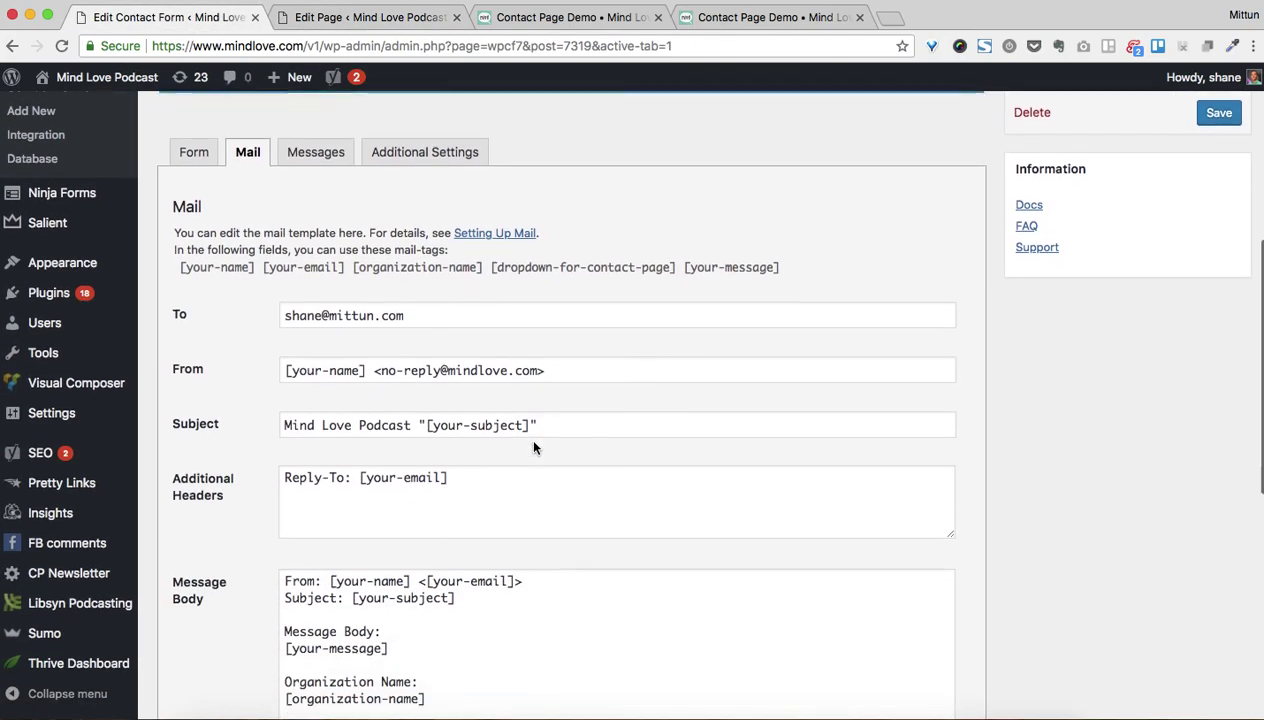
pyautogui.scroll(-4, 534, 447)
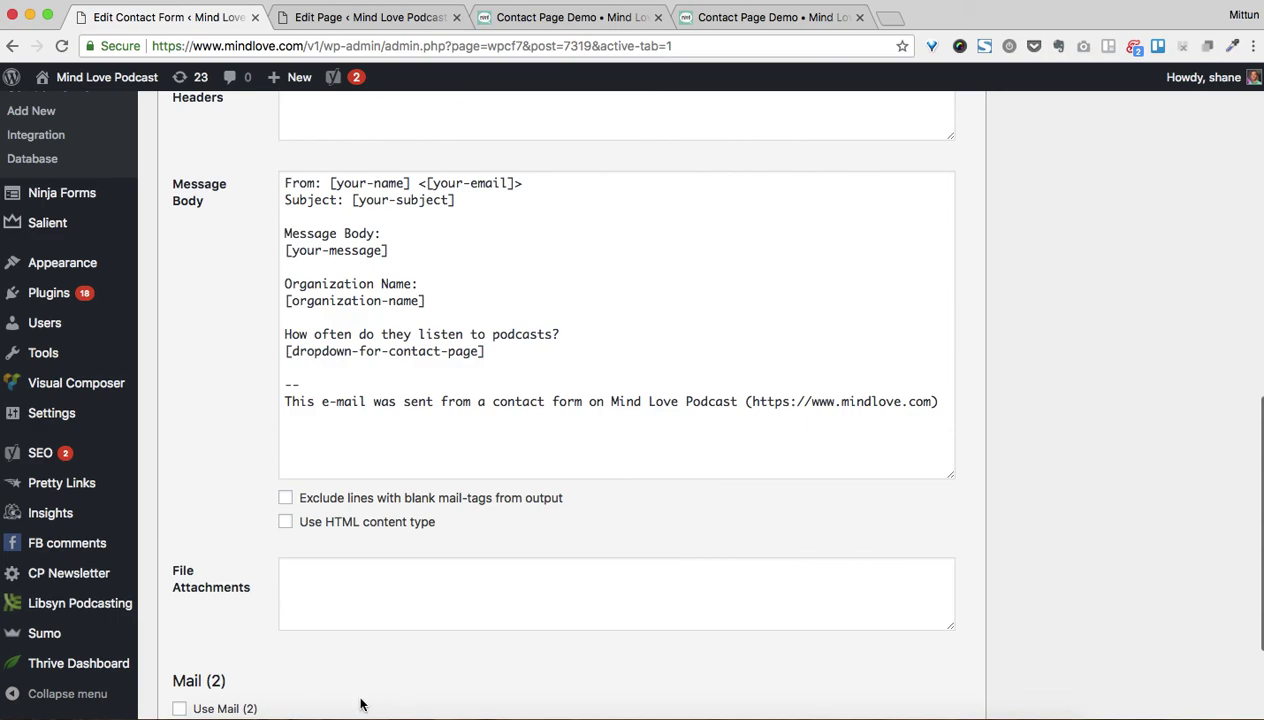
# In Apple Mail, open the newest Mind Love Podcast form notification in its own window
pyautogui.click(325, 705)
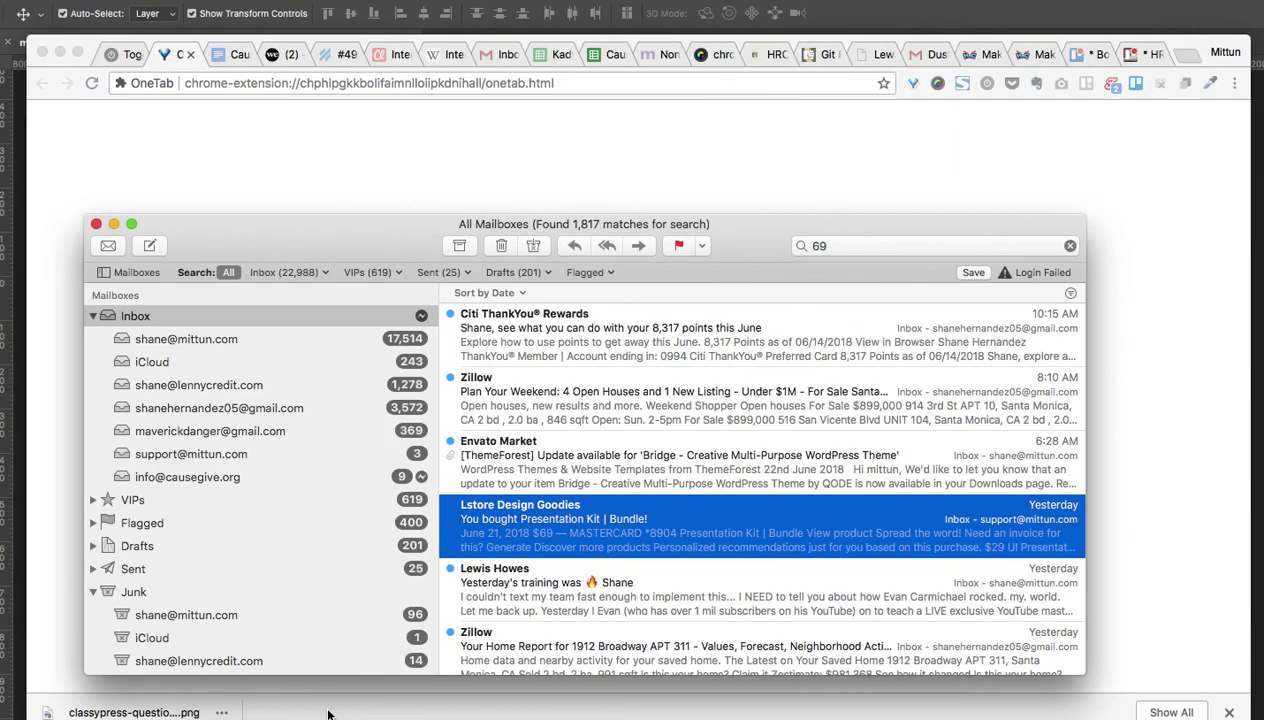
pyautogui.click(182, 336)
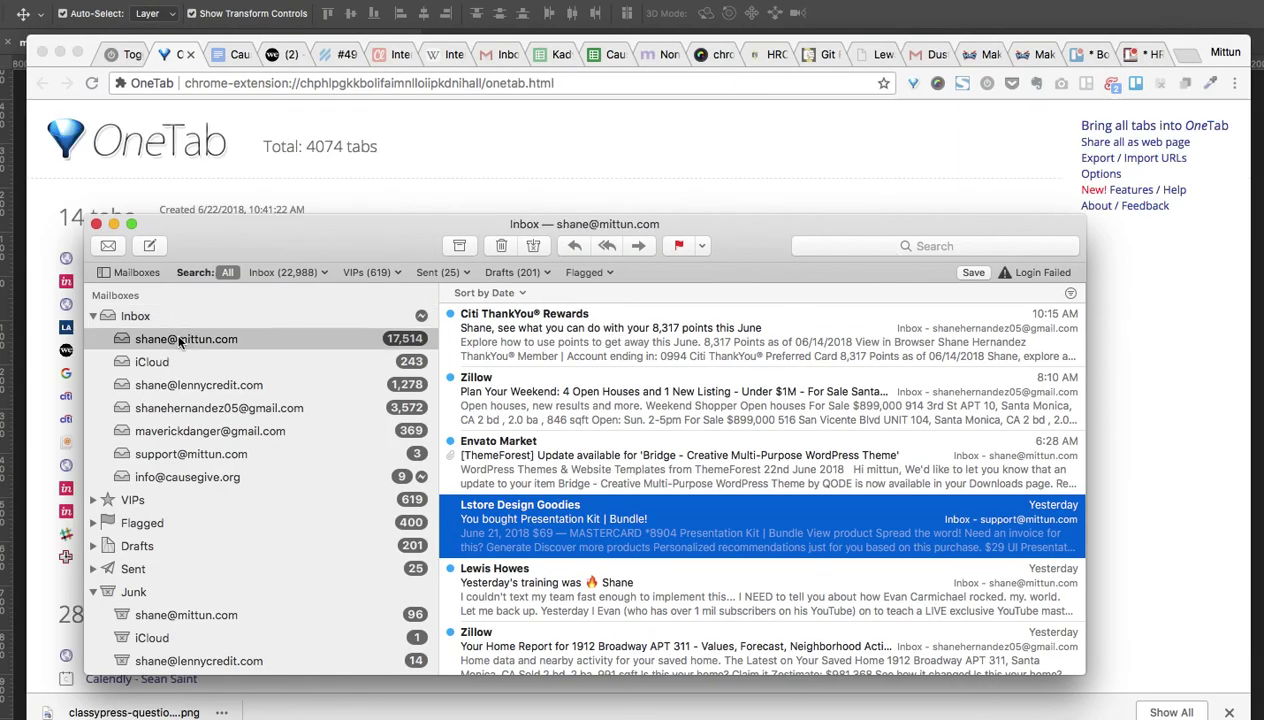
pyautogui.click(163, 308)
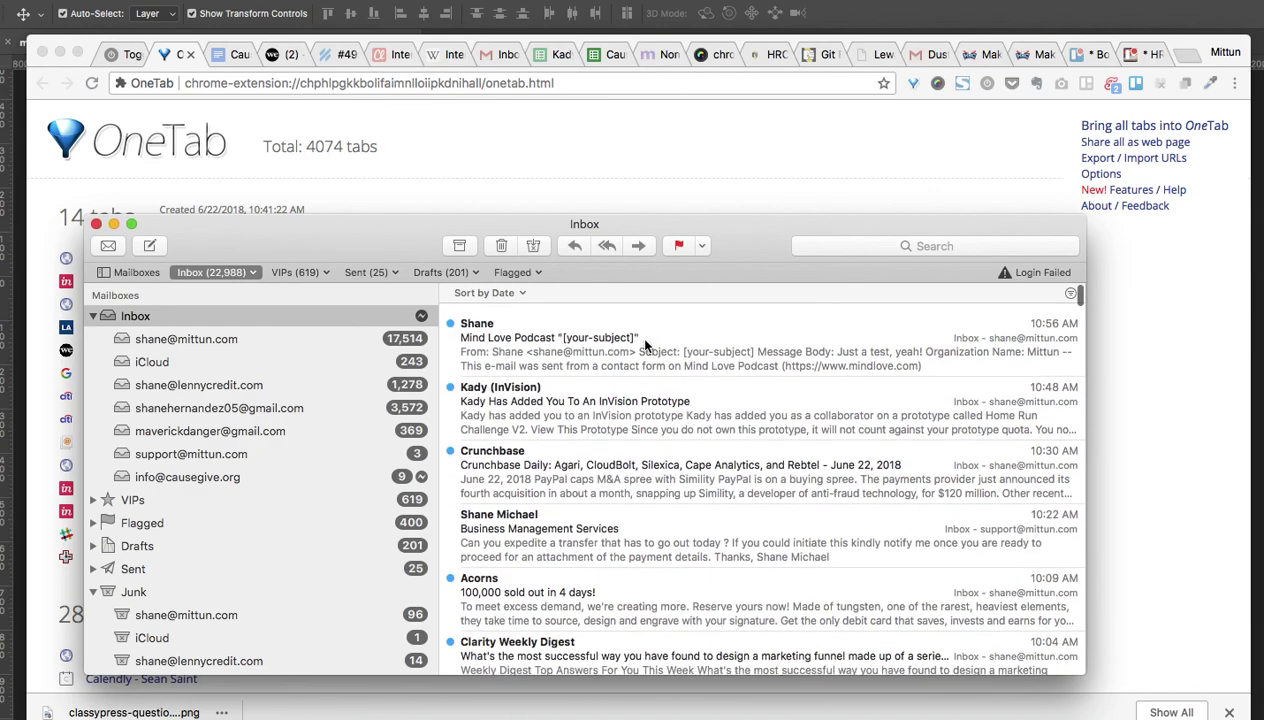
pyautogui.click(648, 328)
pyautogui.doubleClick(652, 334)
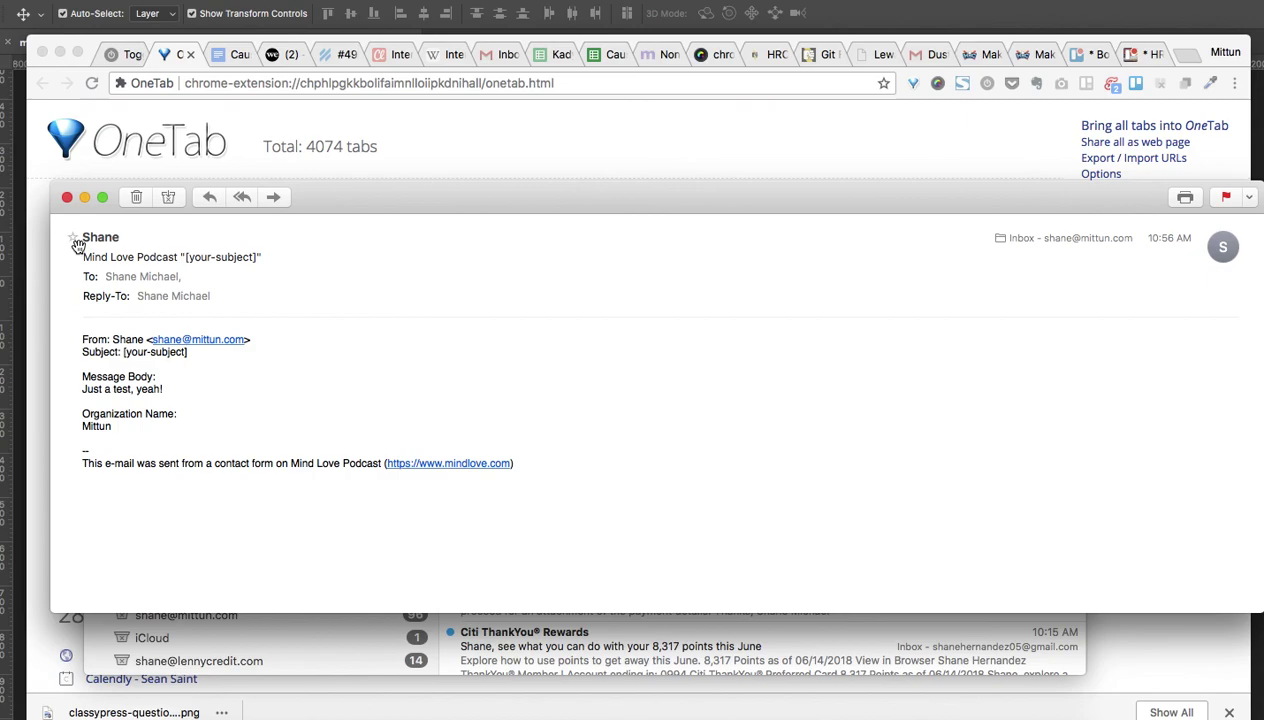
# Highlight the unfilled [your-subject] in the subject and body, then show all windows
pyautogui.moveTo(190, 257); pyautogui.dragTo(302, 252)
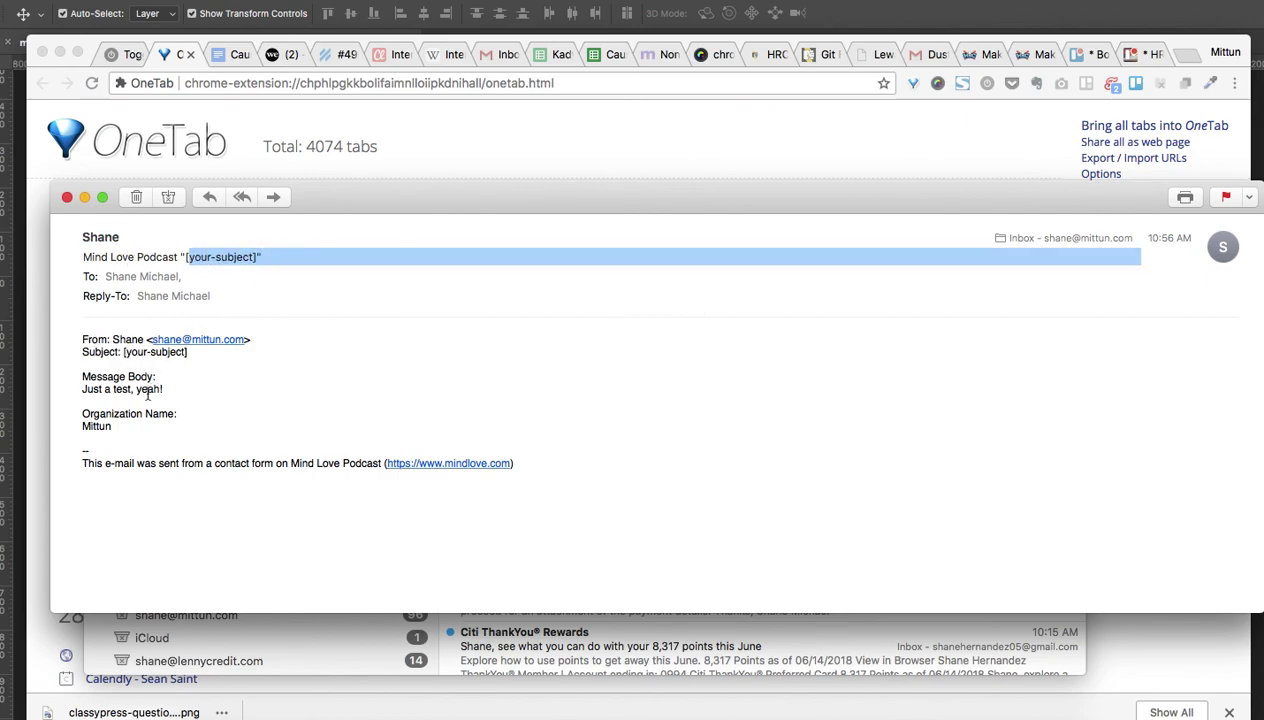
pyautogui.moveTo(124, 351); pyautogui.dragTo(189, 351)
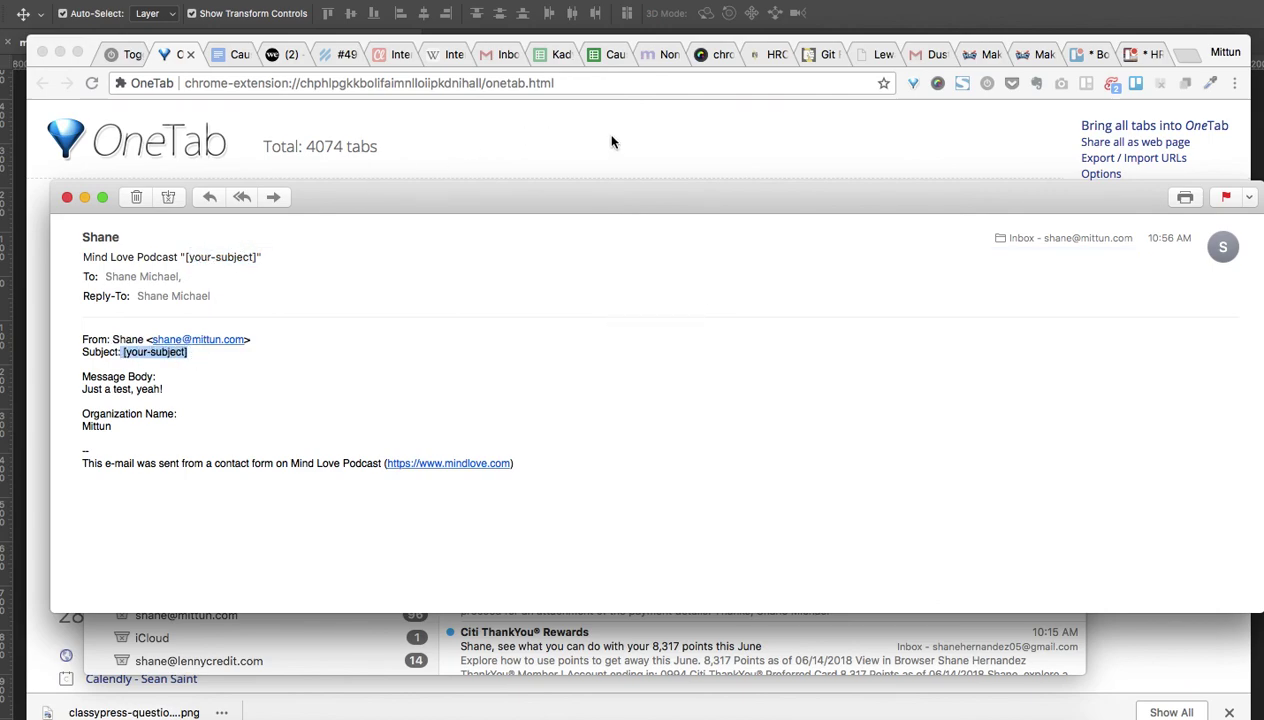
pyautogui.click(505, 130)
pyautogui.hotkey('ctrl', 'Up')
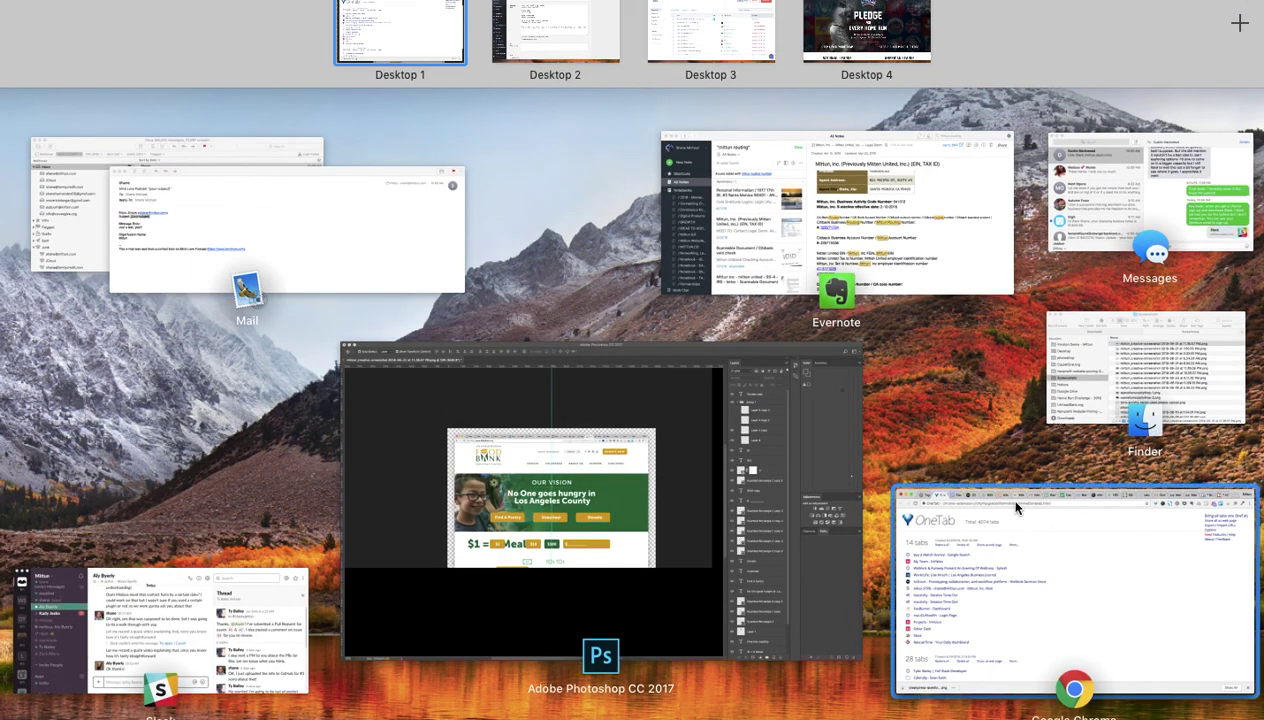
# Make the mail subject 'Mind Love Podcast - Mind Love Contact Page Sign Up' and delete the body's Subject line
pyautogui.click(594, 20)
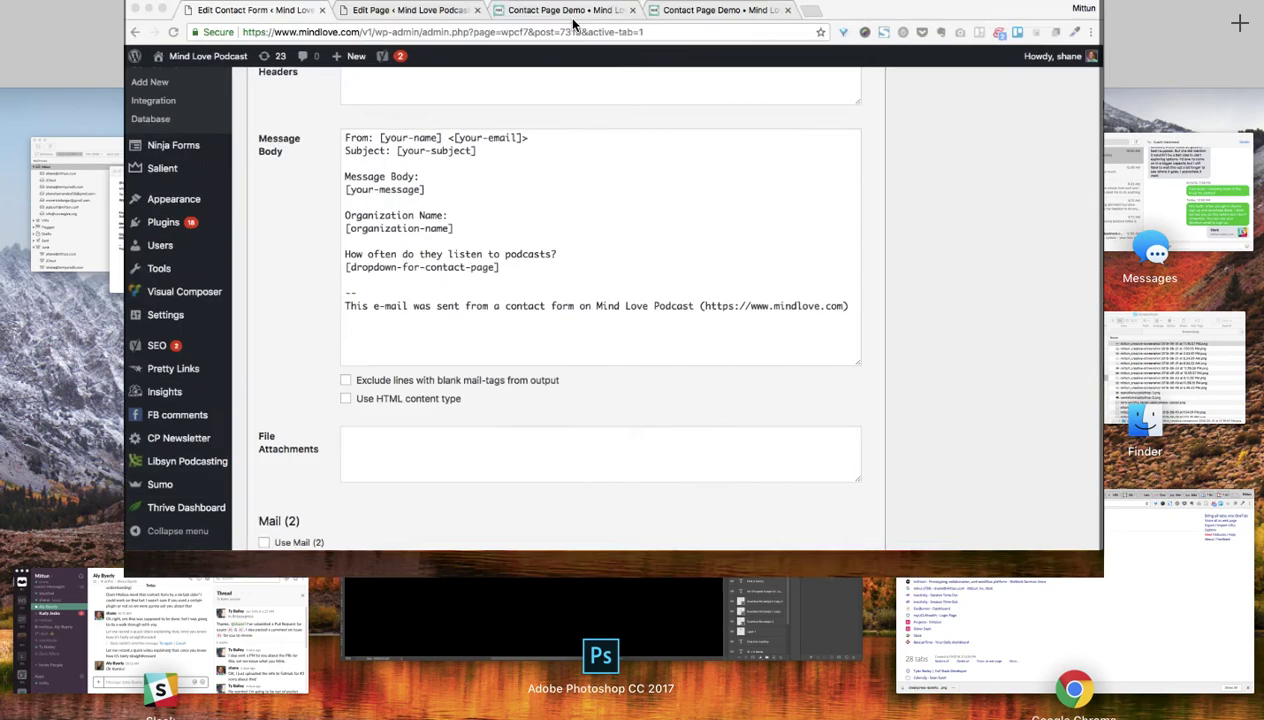
pyautogui.scroll(4, 502, 213)
pyautogui.scroll(1, 502, 213)
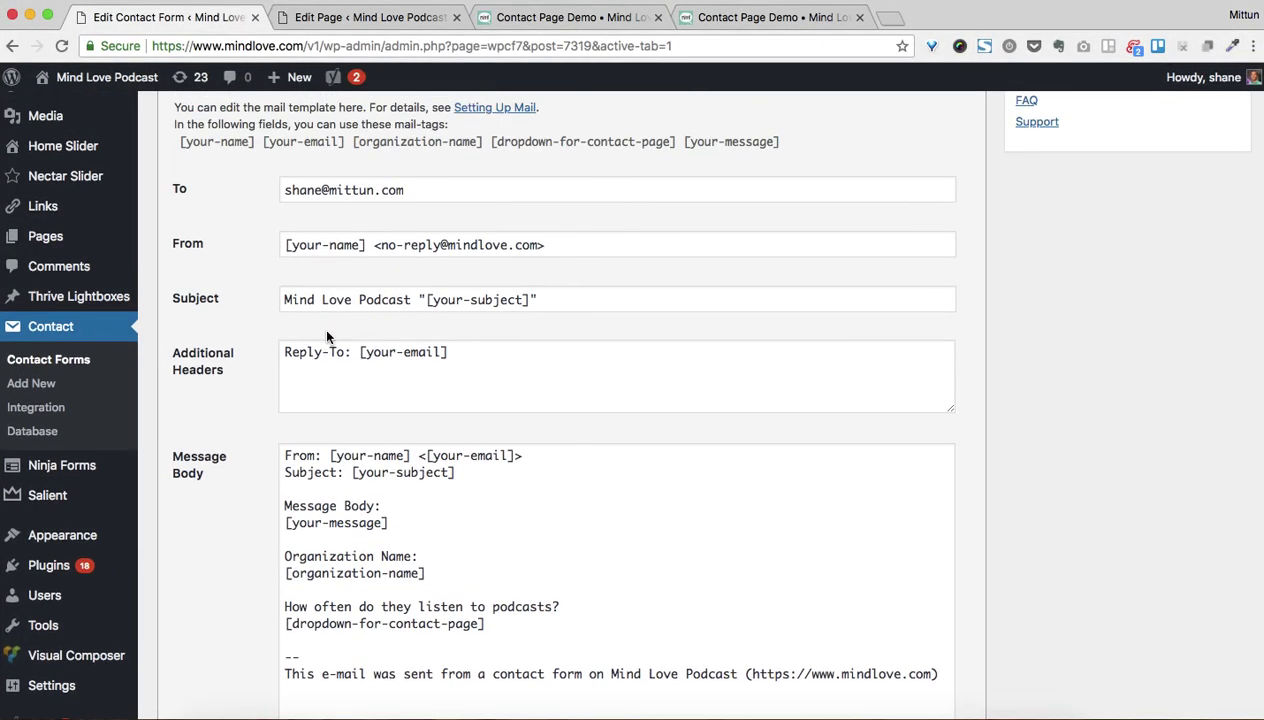
pyautogui.moveTo(419, 296); pyautogui.dragTo(821, 296)
pyautogui.write('- Mind Love Contact Page Sign Up')
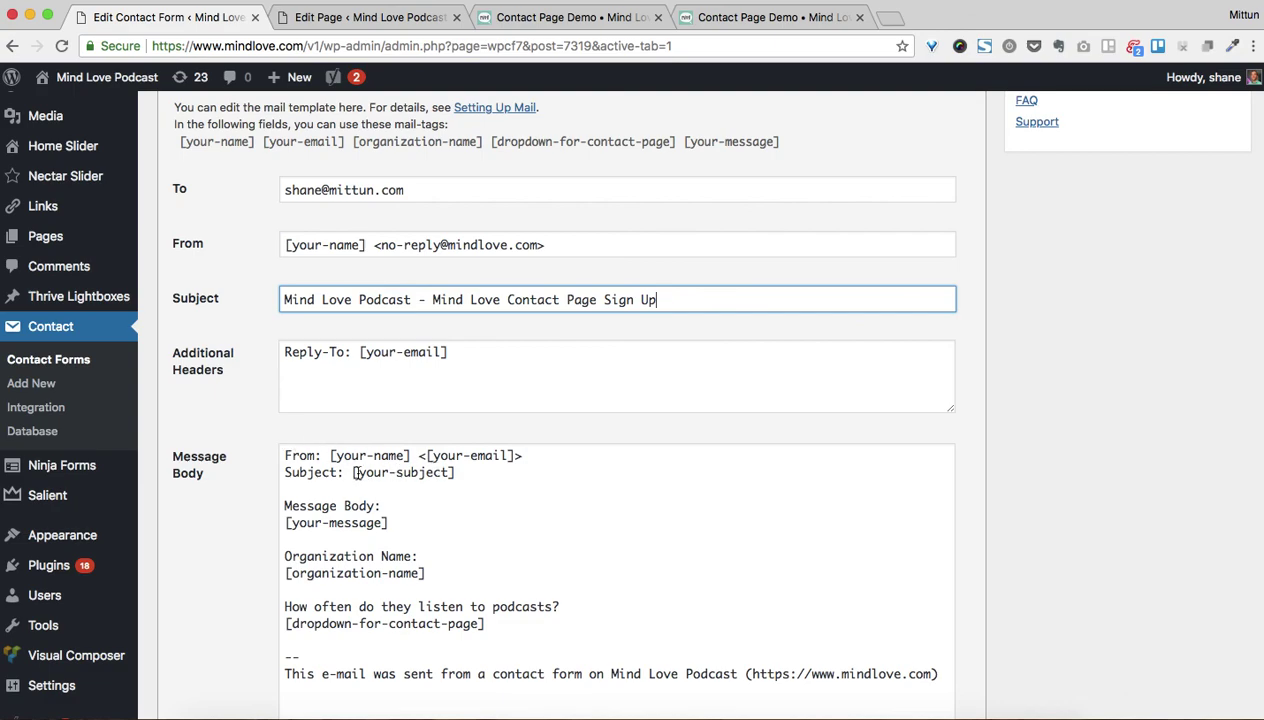
pyautogui.tripleClick(322, 472)
pyautogui.press('BackSpace')
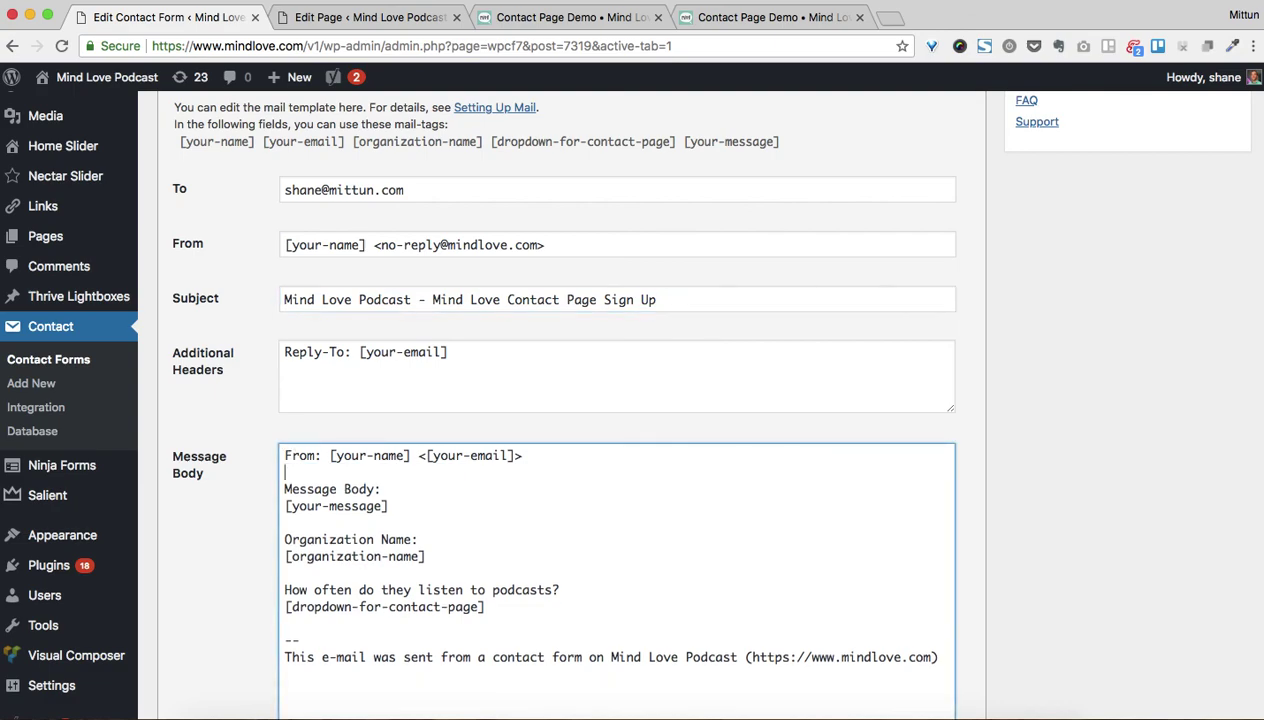
# Review the Form template fields, go back to the Mail settings, and save the contact form
pyautogui.scroll(3, 457, 274)
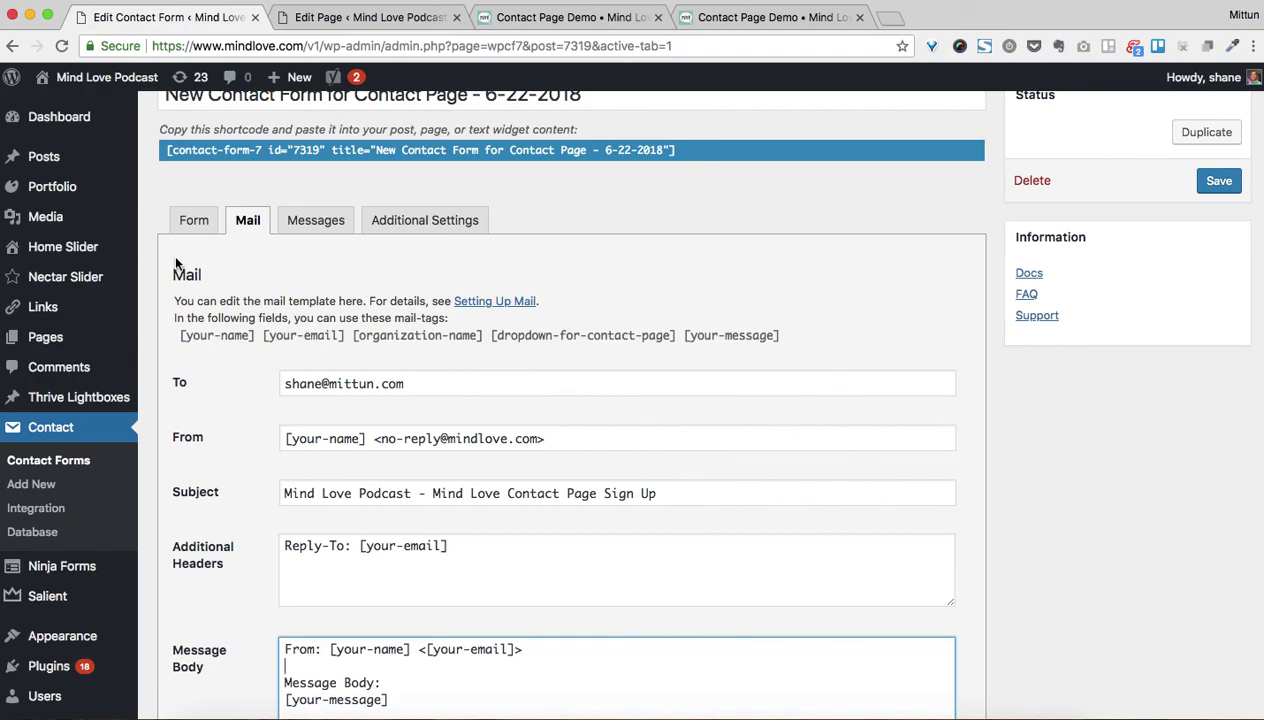
pyautogui.click(195, 220)
pyautogui.scroll(-2, 428, 436)
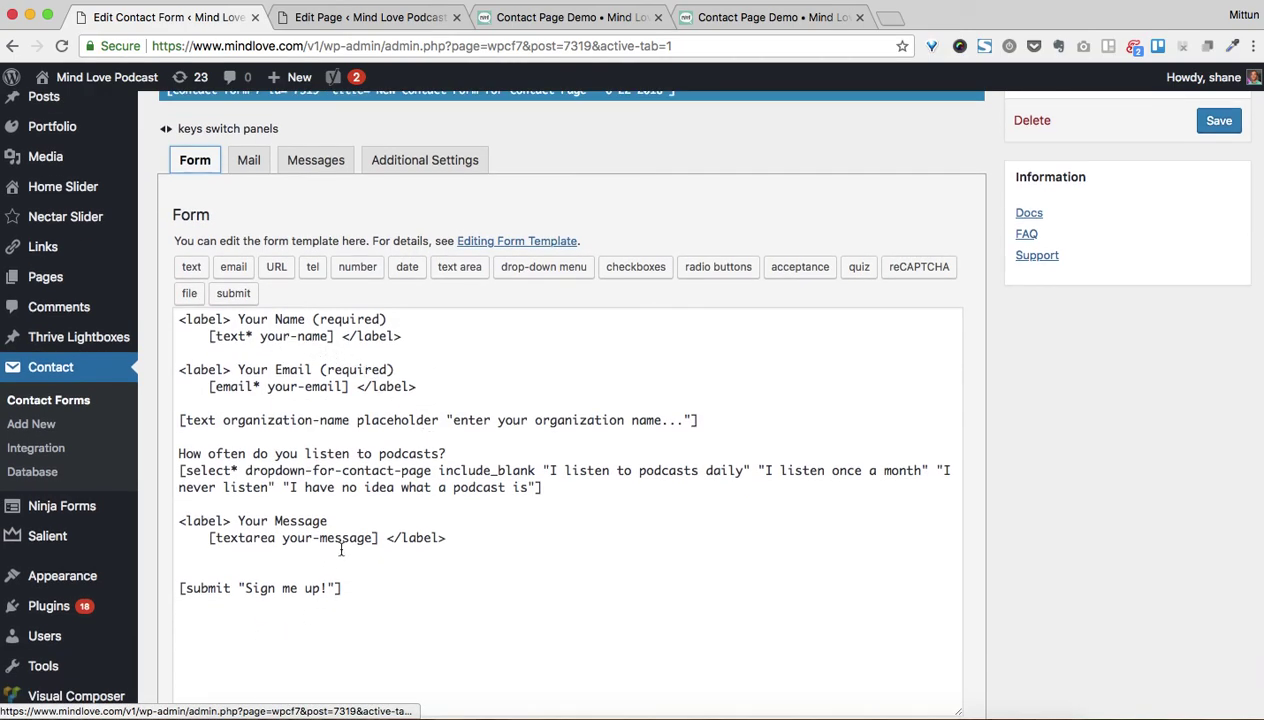
pyautogui.scroll(3, 285, 347)
pyautogui.click(248, 303)
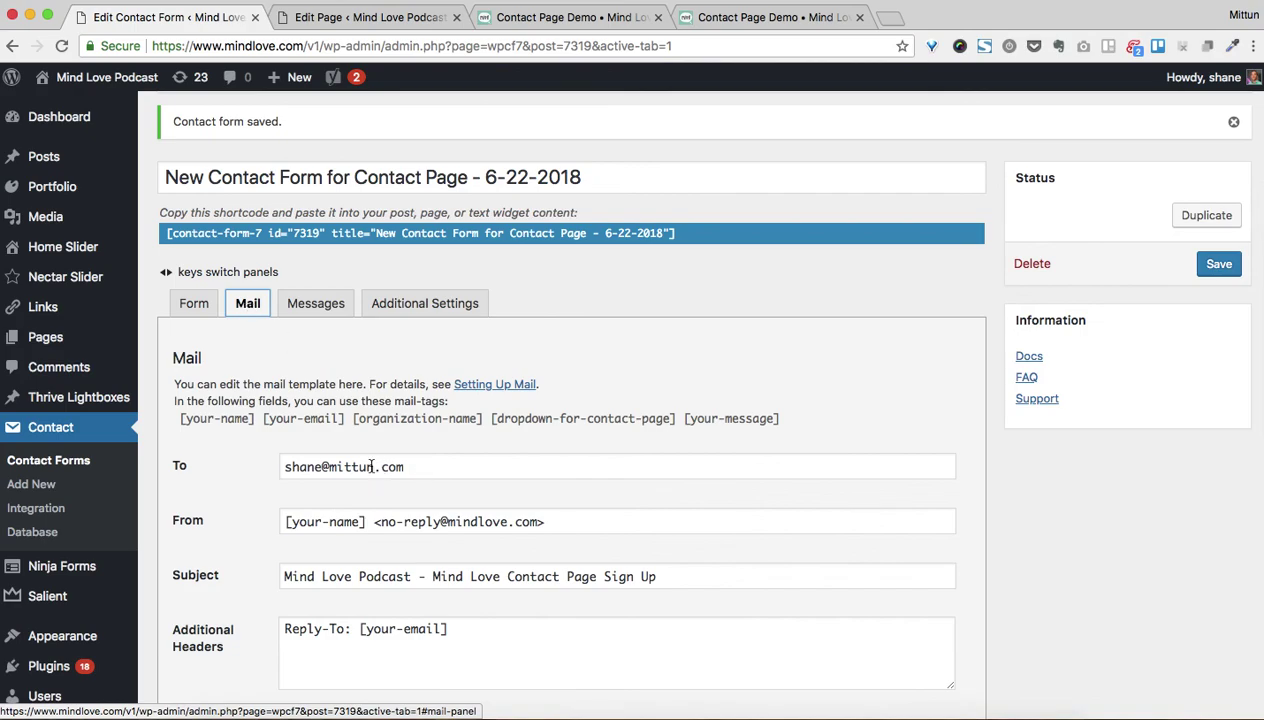
pyautogui.scroll(-2, 333, 477)
pyautogui.moveTo(307, 477); pyautogui.dragTo(700, 477)
pyautogui.scroll(-10, 420, 450)
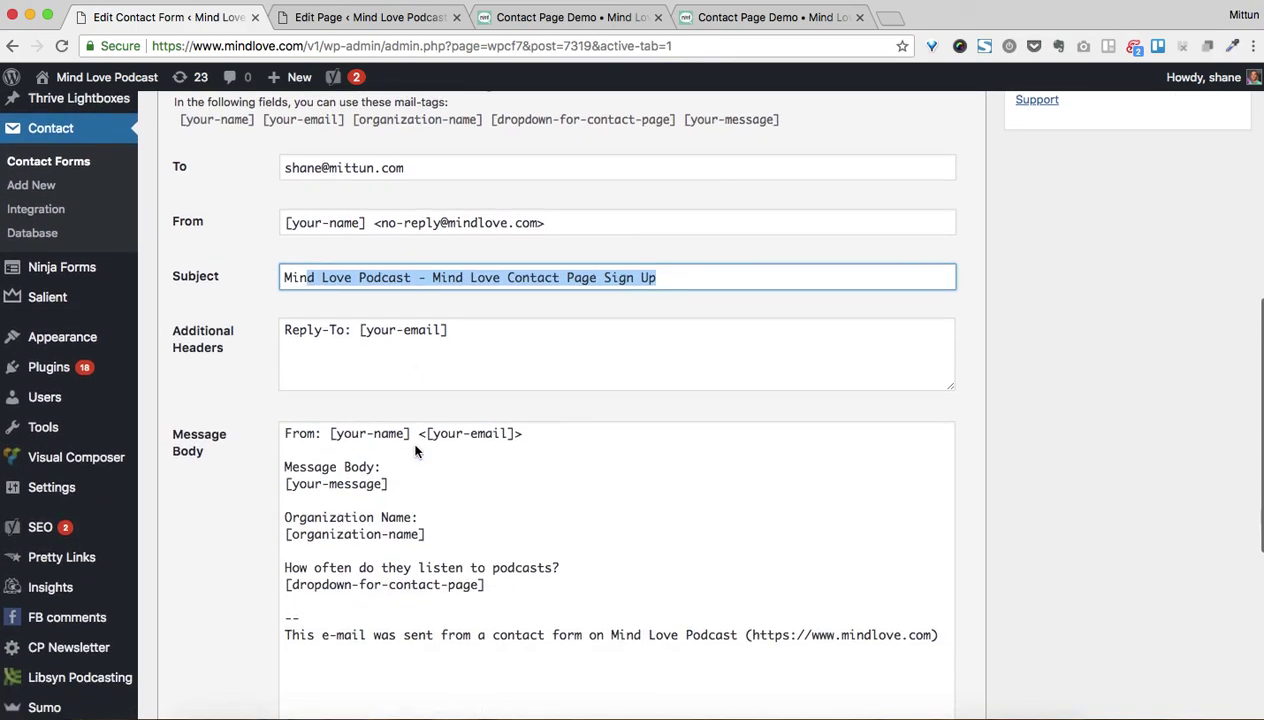
pyautogui.click(185, 626)
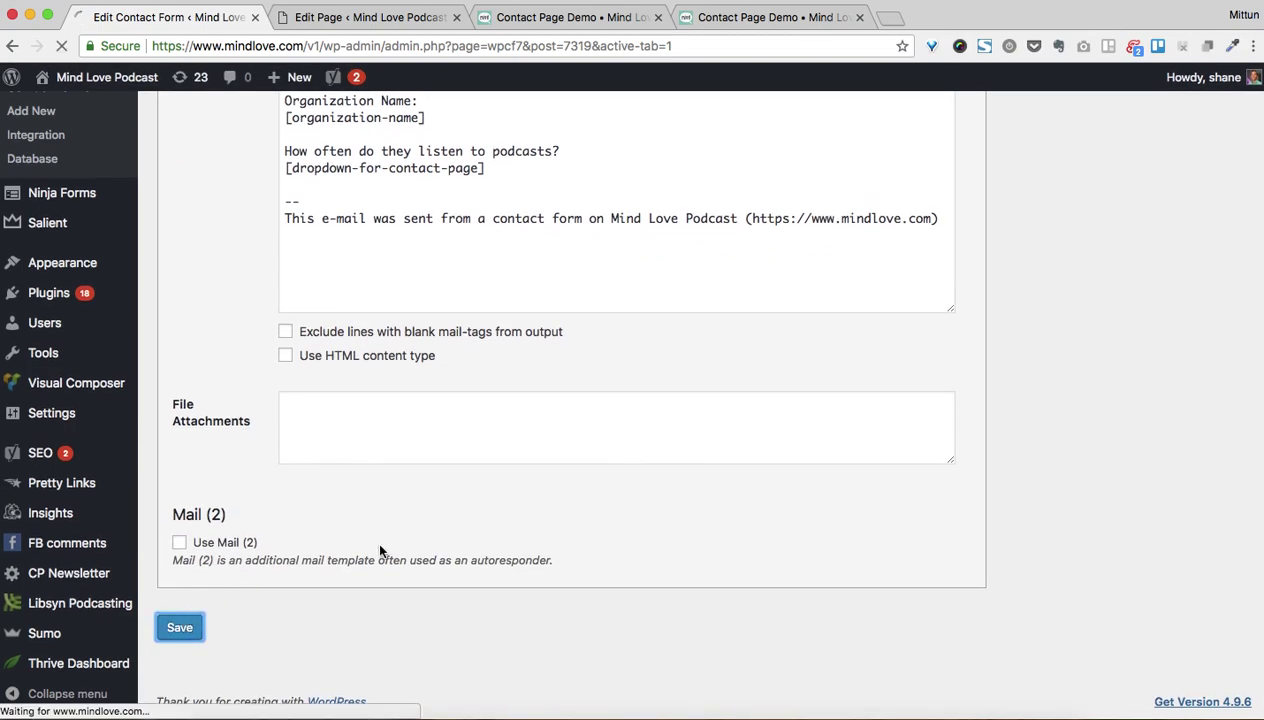
pyautogui.moveTo(323, 705)
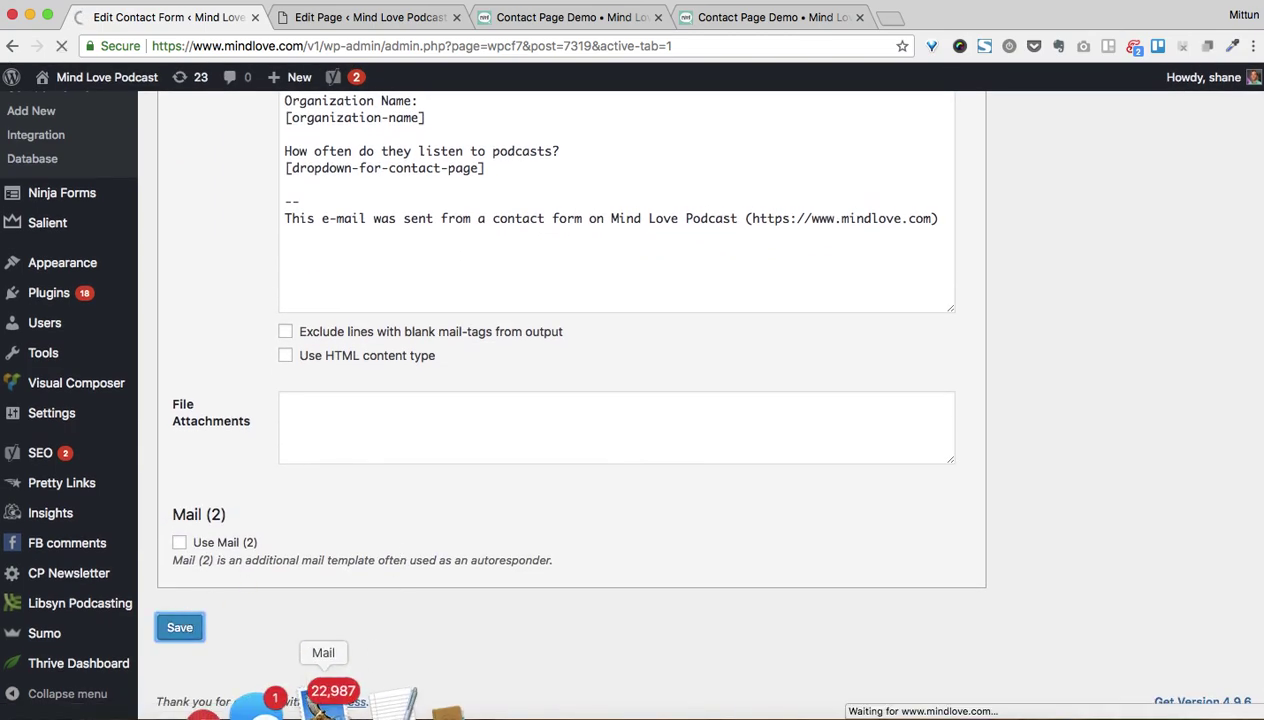
pyautogui.press('super+Tab')
pyautogui.press('super+Tab')
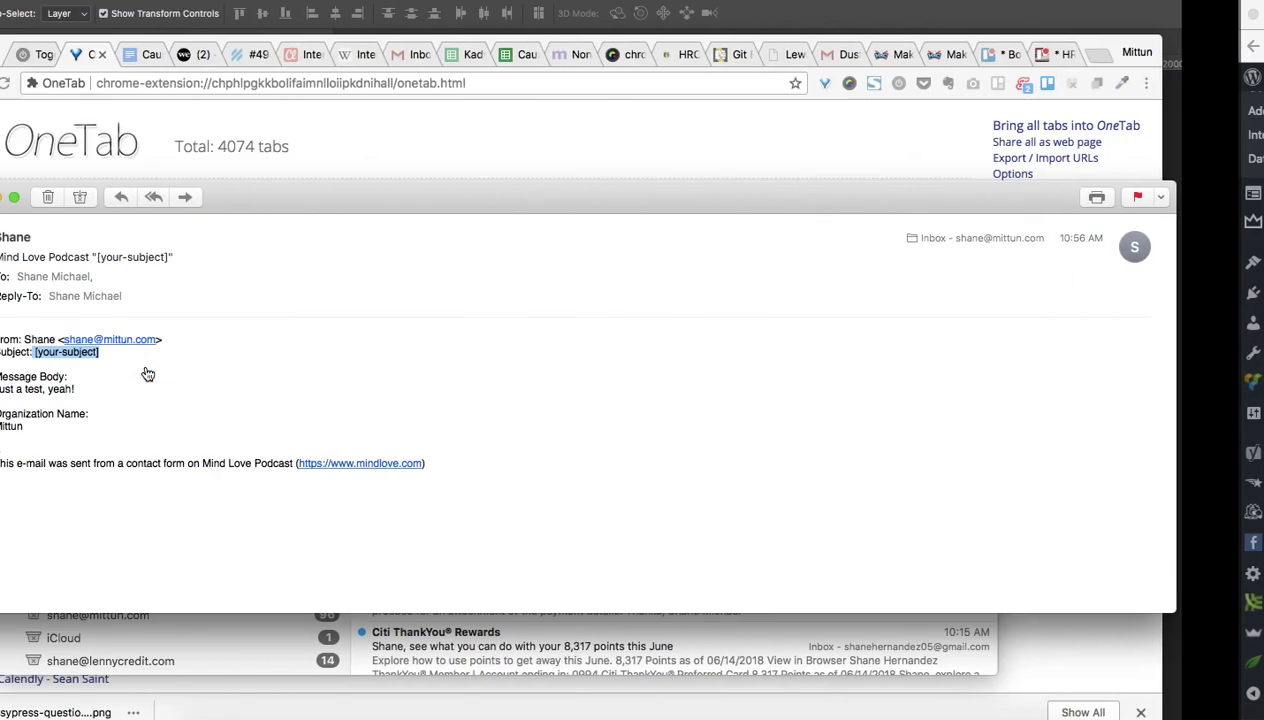
# Review the test notification email and its footer in Apple Mail, then show all open windows
pyautogui.click(145, 368)
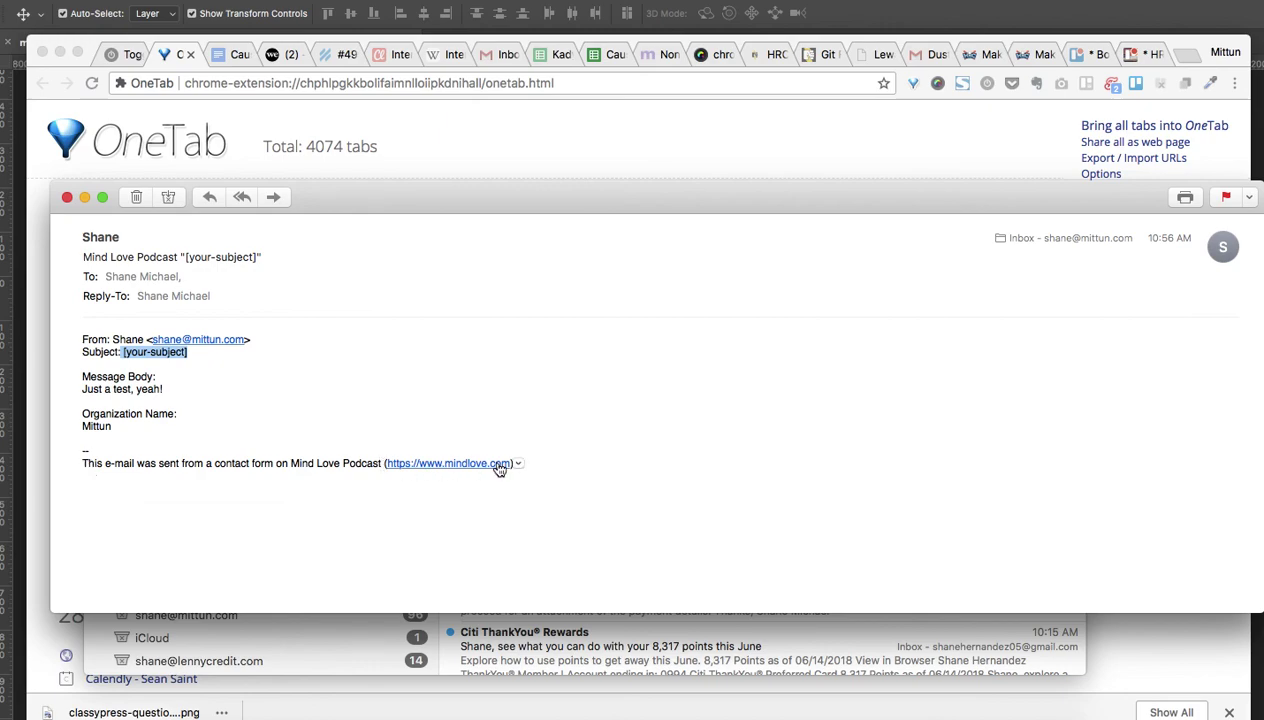
pyautogui.moveTo(240, 463); pyautogui.dragTo(339, 469)
pyautogui.press('super+Tab')
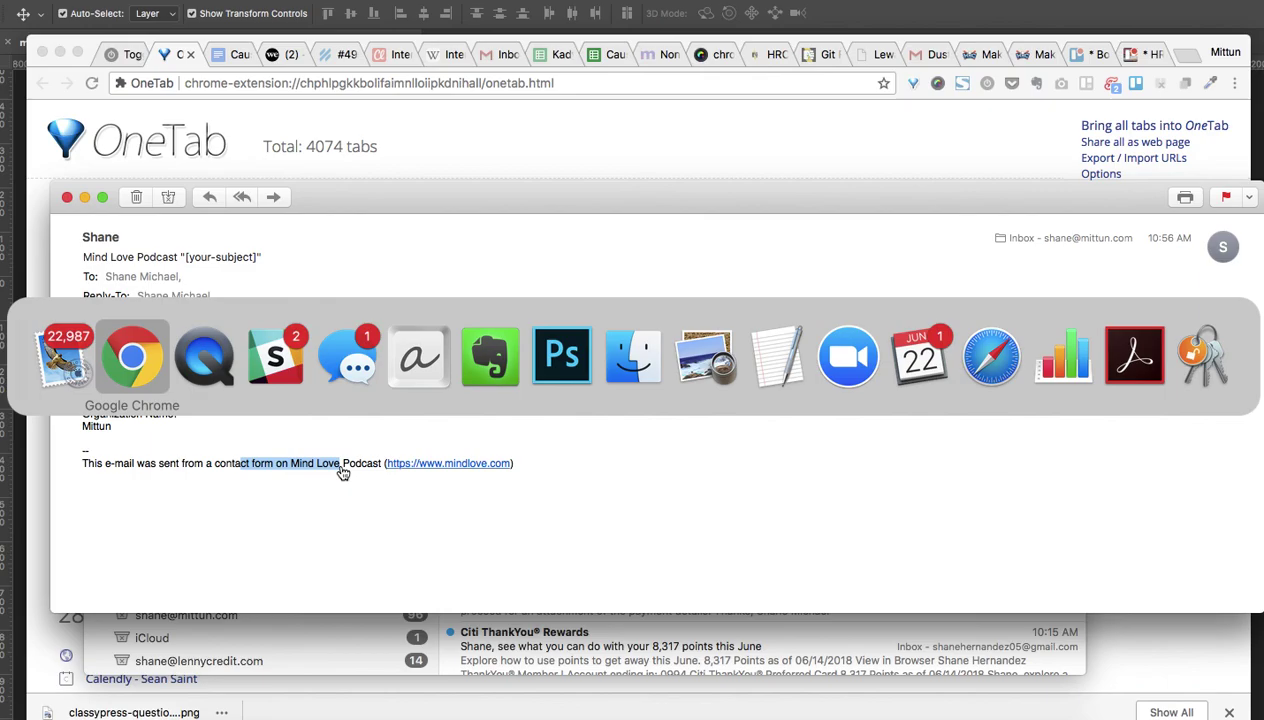
pyautogui.hotkey('ctrl', 'Up')
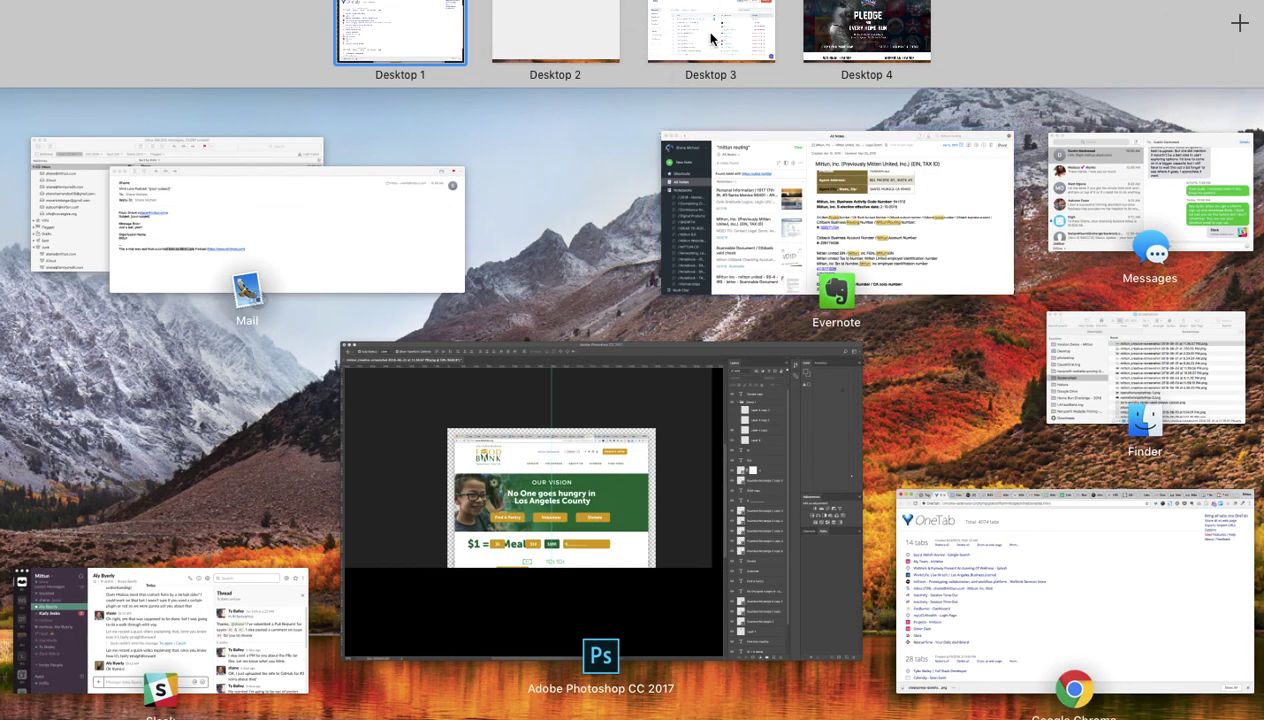
# Replace the footer's site URL in the Message Body with the copied Contact Page Demo address
pyautogui.click(572, 36)
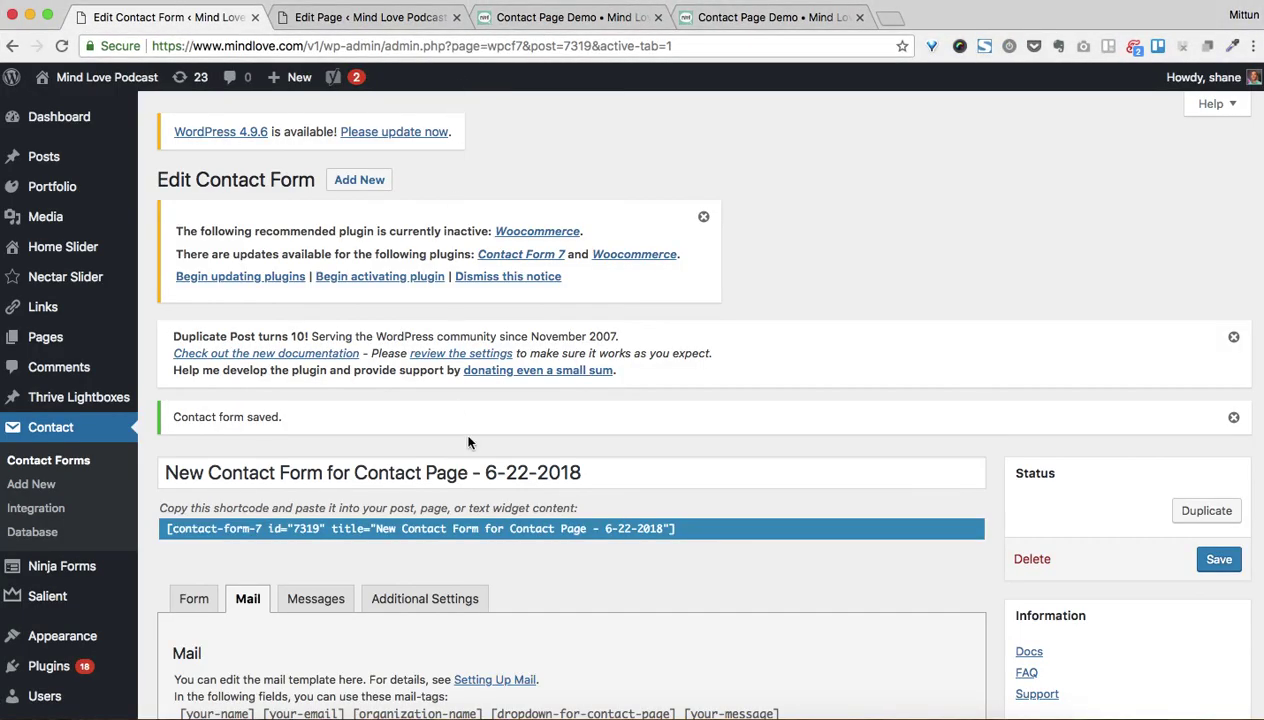
pyautogui.scroll(-10, 468, 442)
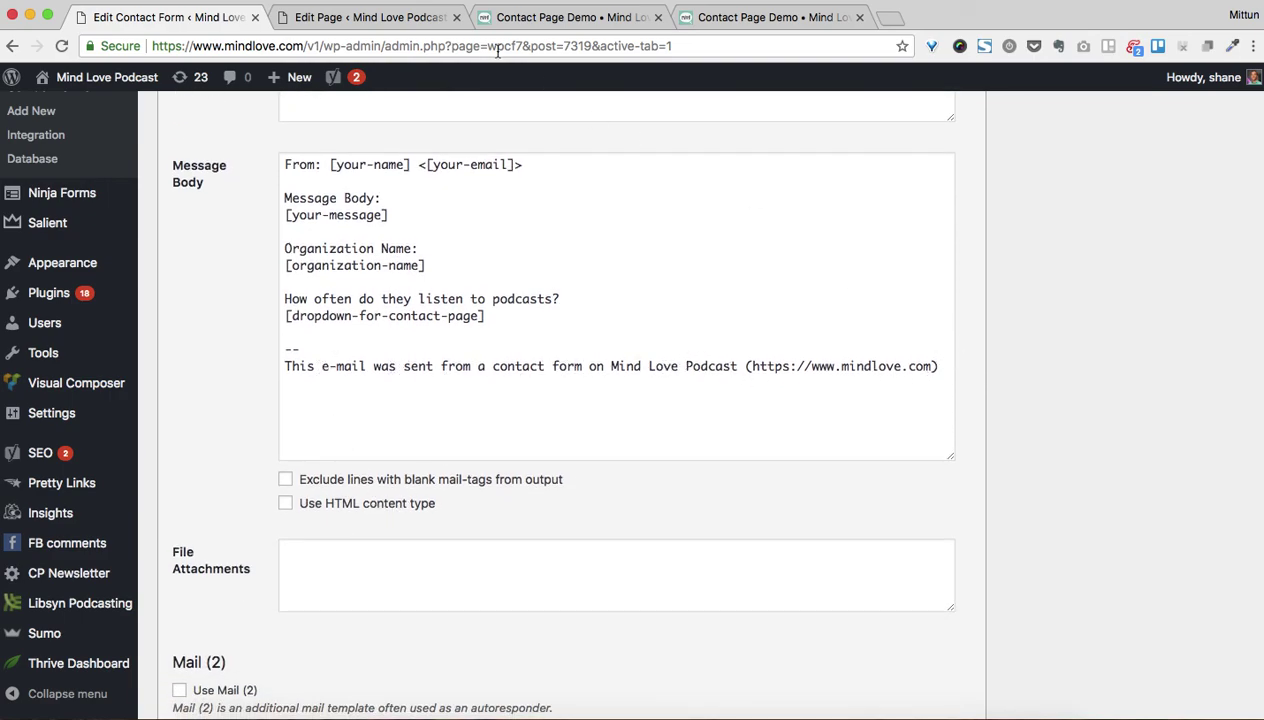
pyautogui.click(497, 20)
pyautogui.click(409, 48)
pyautogui.press('super+c')
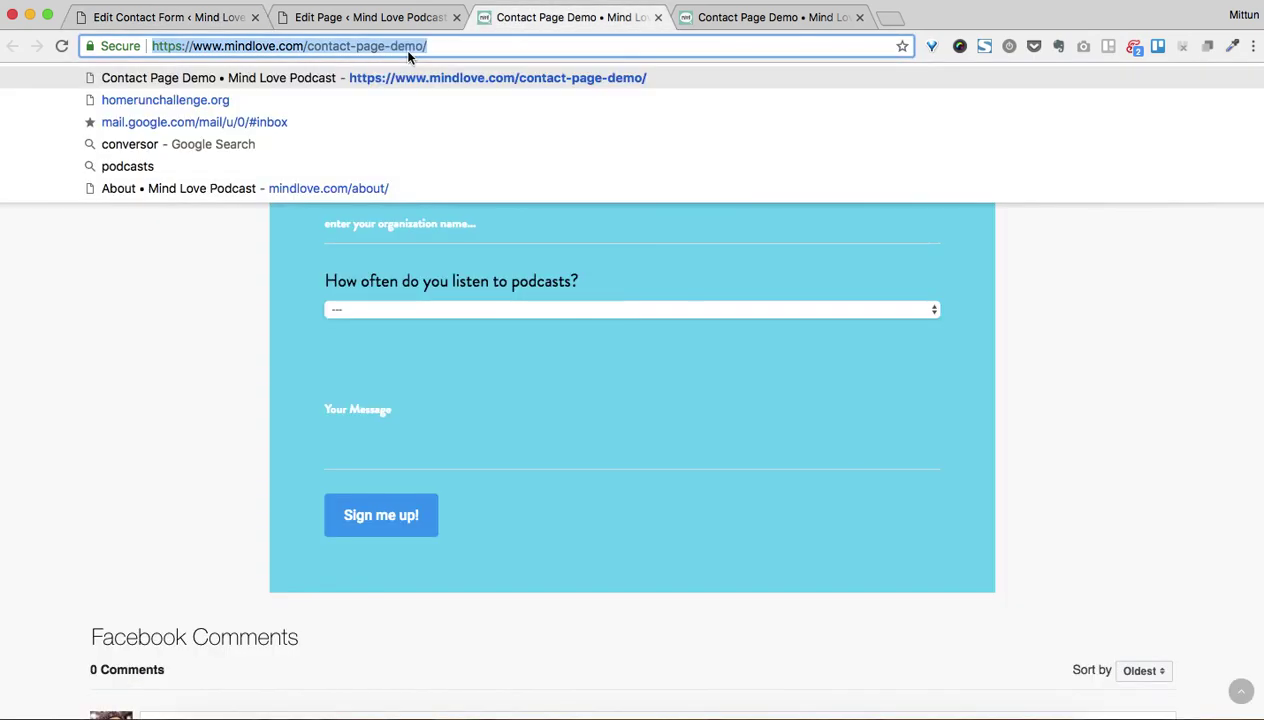
pyautogui.click(180, 18)
pyautogui.moveTo(749, 366); pyautogui.dragTo(928, 366)
pyautogui.press('super+v')
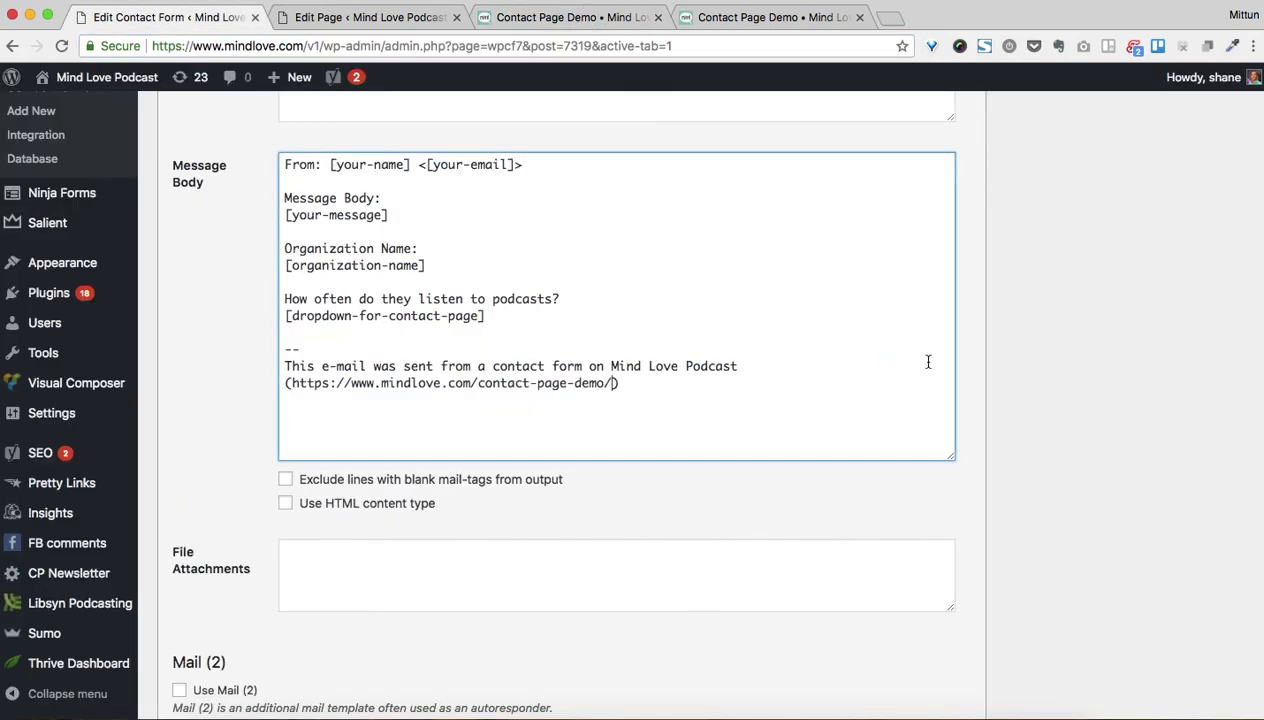
# Turn on Mail (2), inspect its recipient and the From line tags, then turn Mail (2) off again
pyautogui.scroll(-3, 193, 540)
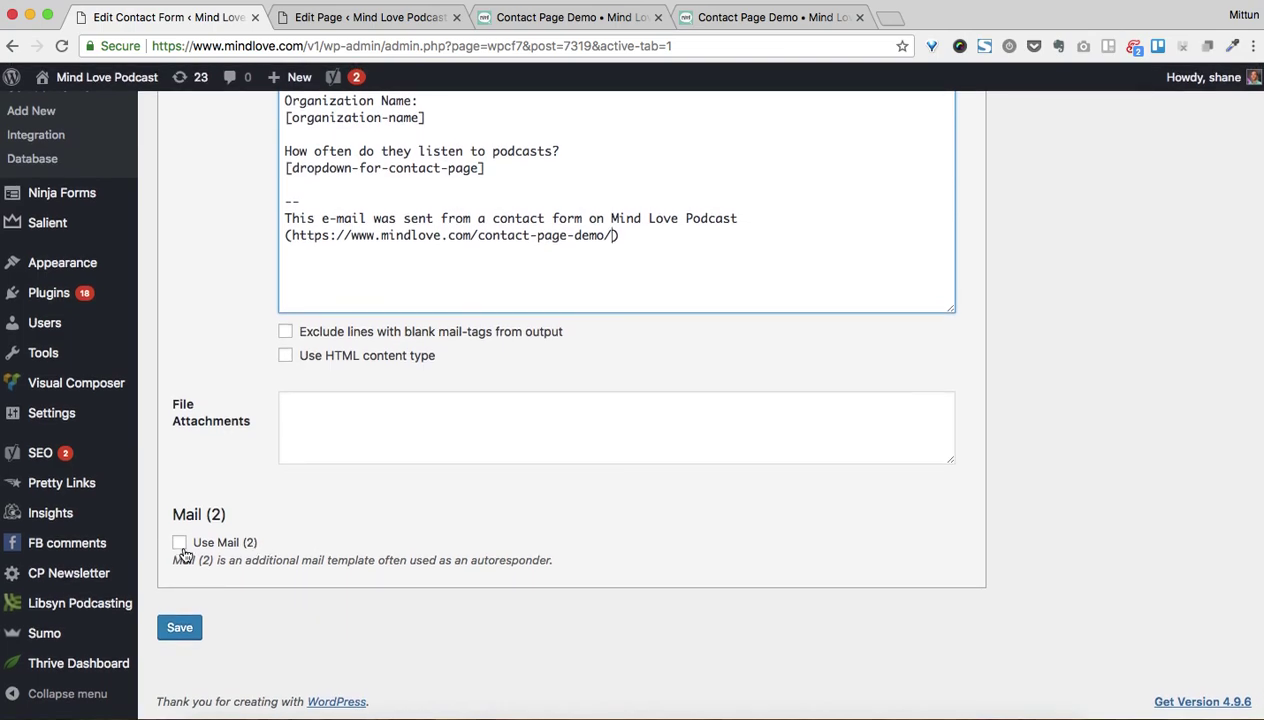
pyautogui.click(180, 543)
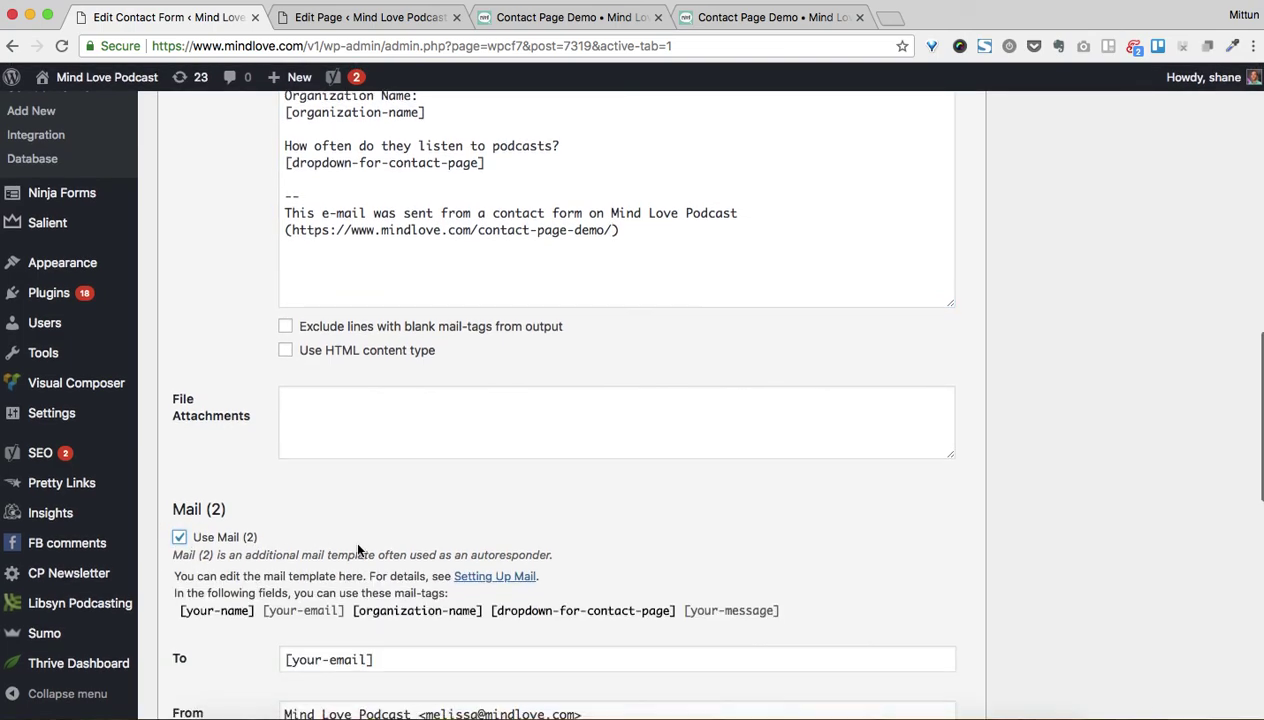
pyautogui.scroll(-7, 354, 342)
pyautogui.moveTo(283, 320); pyautogui.dragTo(423, 320)
pyautogui.scroll(18, 423, 320)
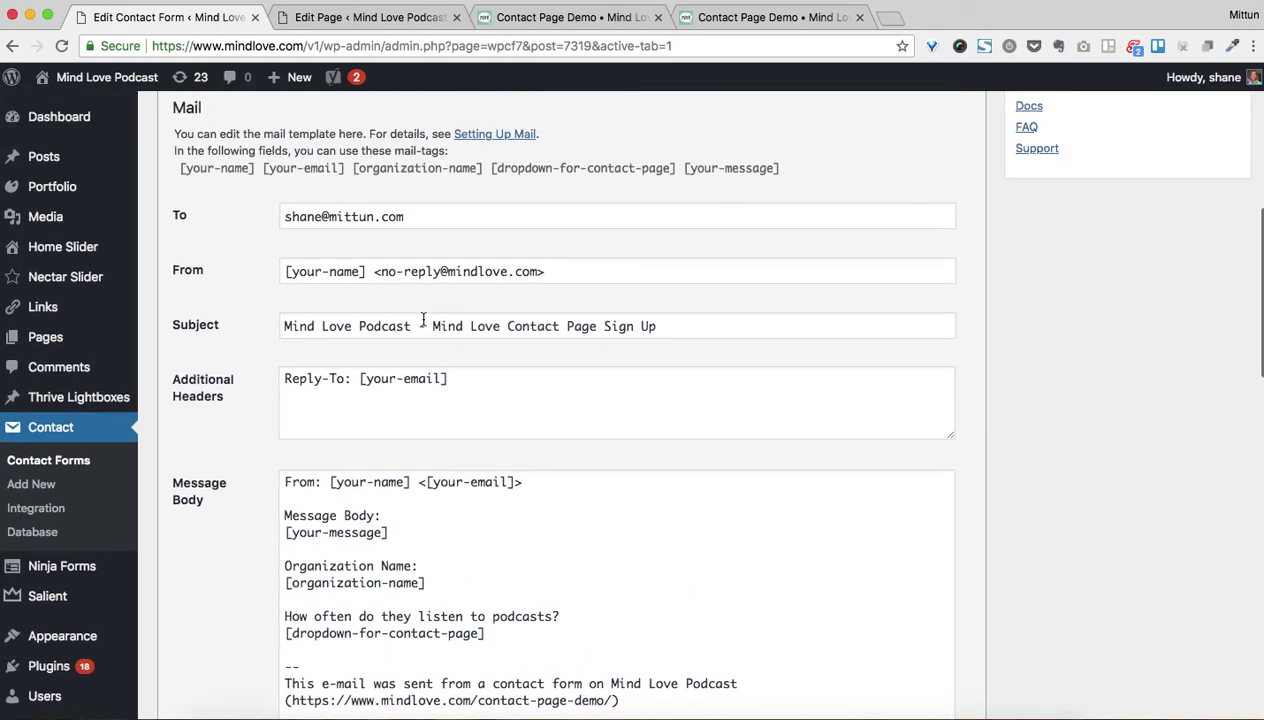
pyautogui.moveTo(287, 219); pyautogui.dragTo(402, 219)
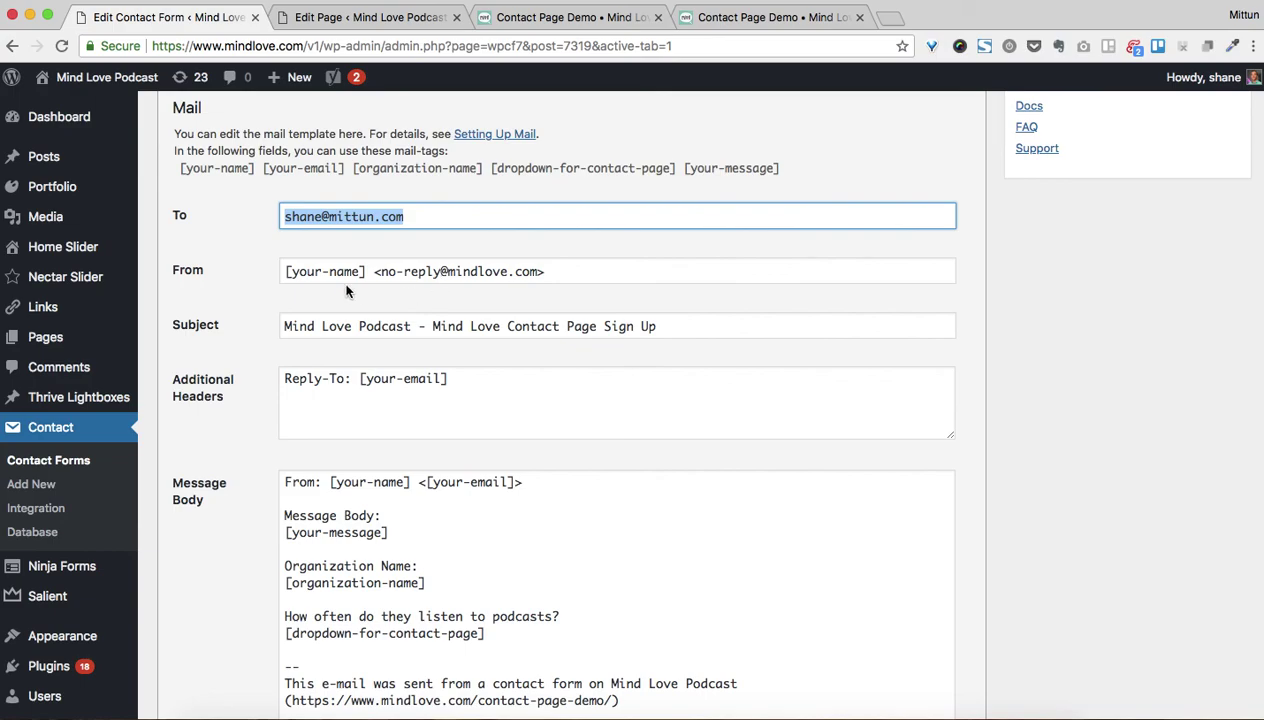
pyautogui.scroll(-2, 375, 327)
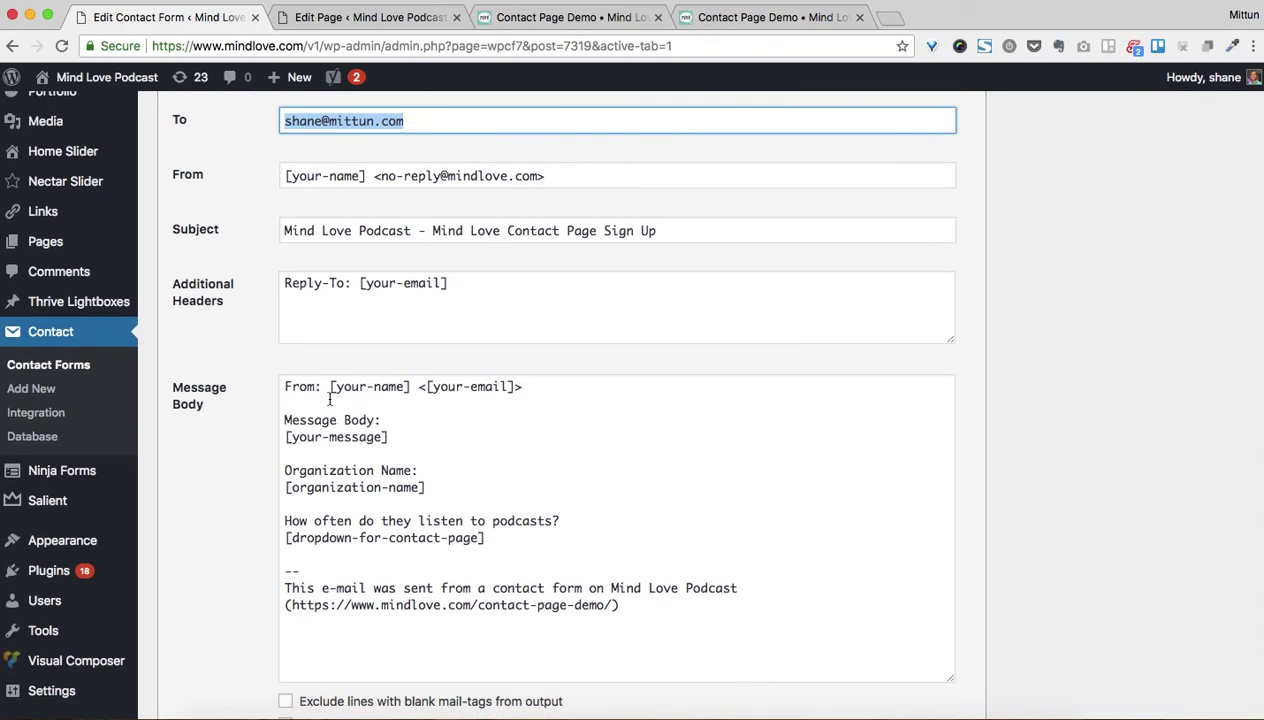
pyautogui.moveTo(413, 385); pyautogui.dragTo(336, 386)
pyautogui.moveTo(517, 386); pyautogui.dragTo(427, 378)
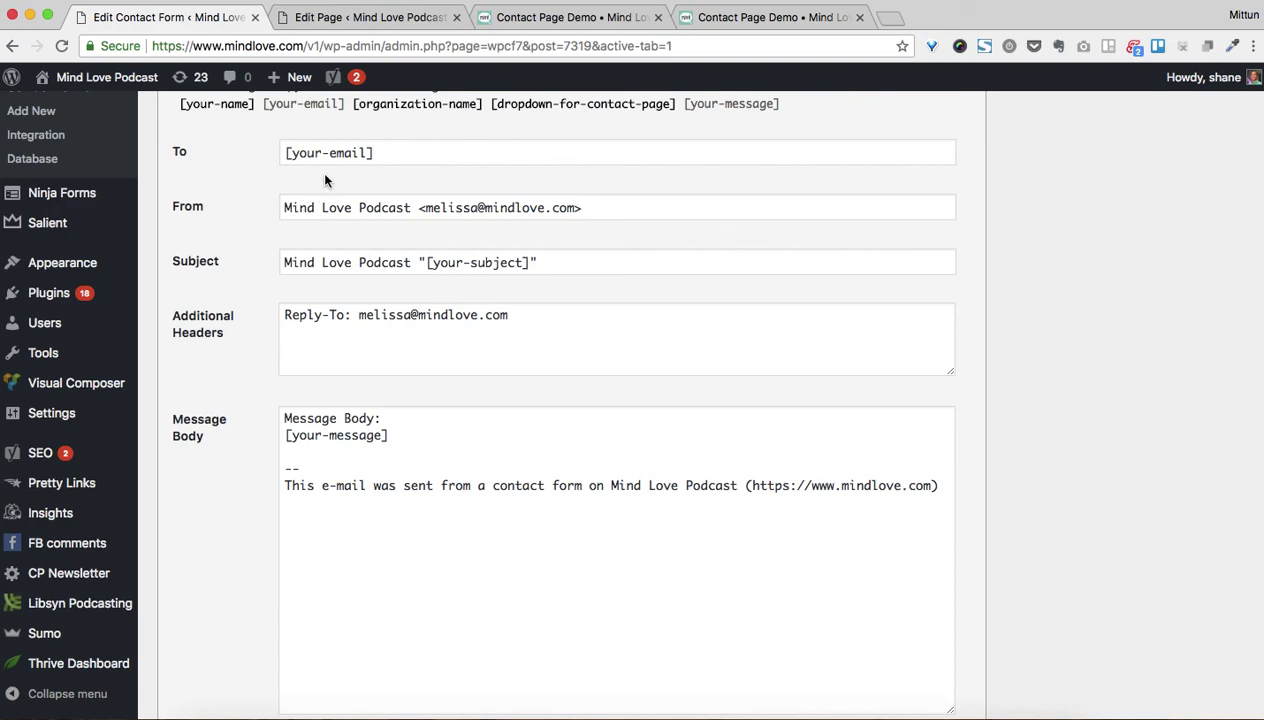
pyautogui.scroll(4, 331, 471)
pyautogui.click(180, 239)
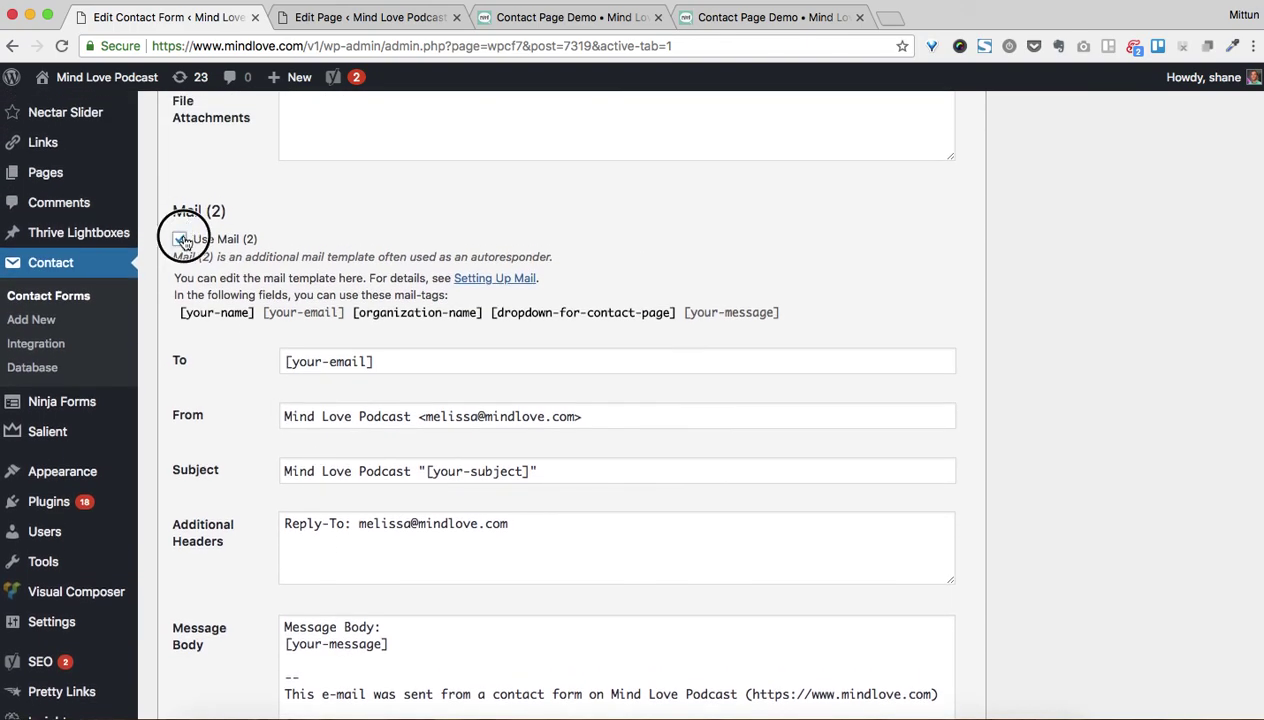
pyautogui.scroll(10, 436, 328)
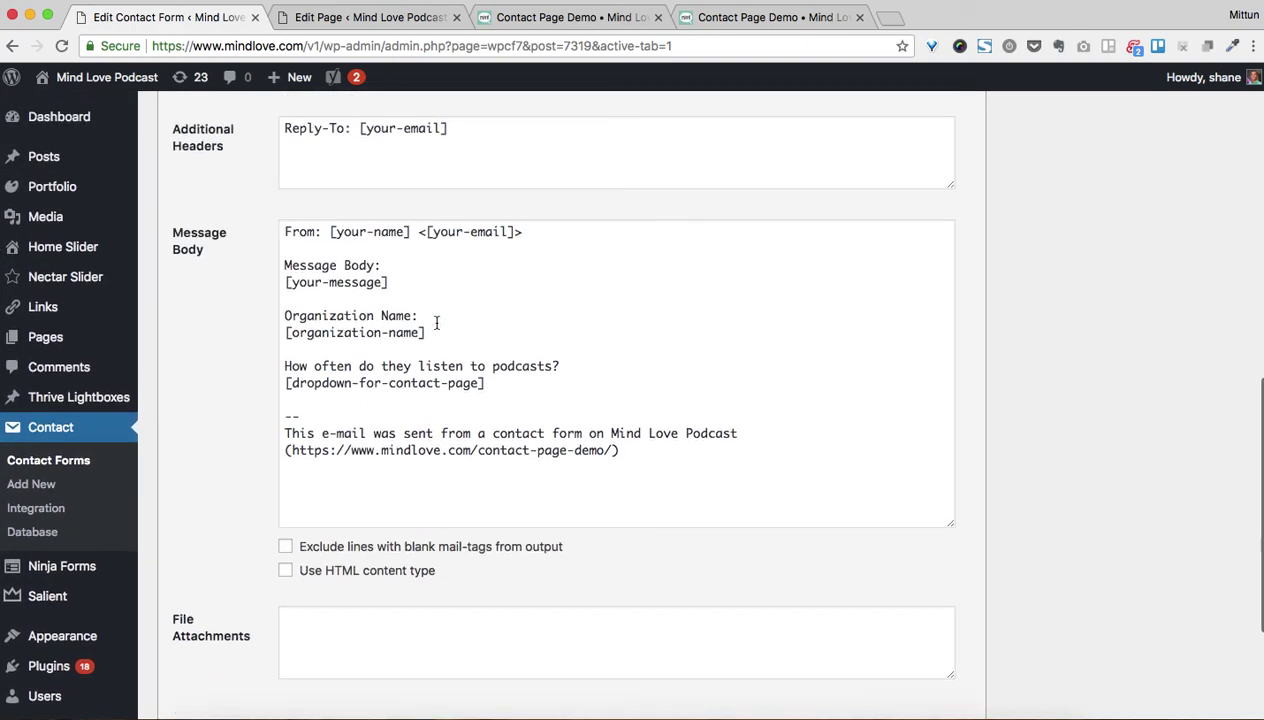
pyautogui.scroll(10, 436, 322)
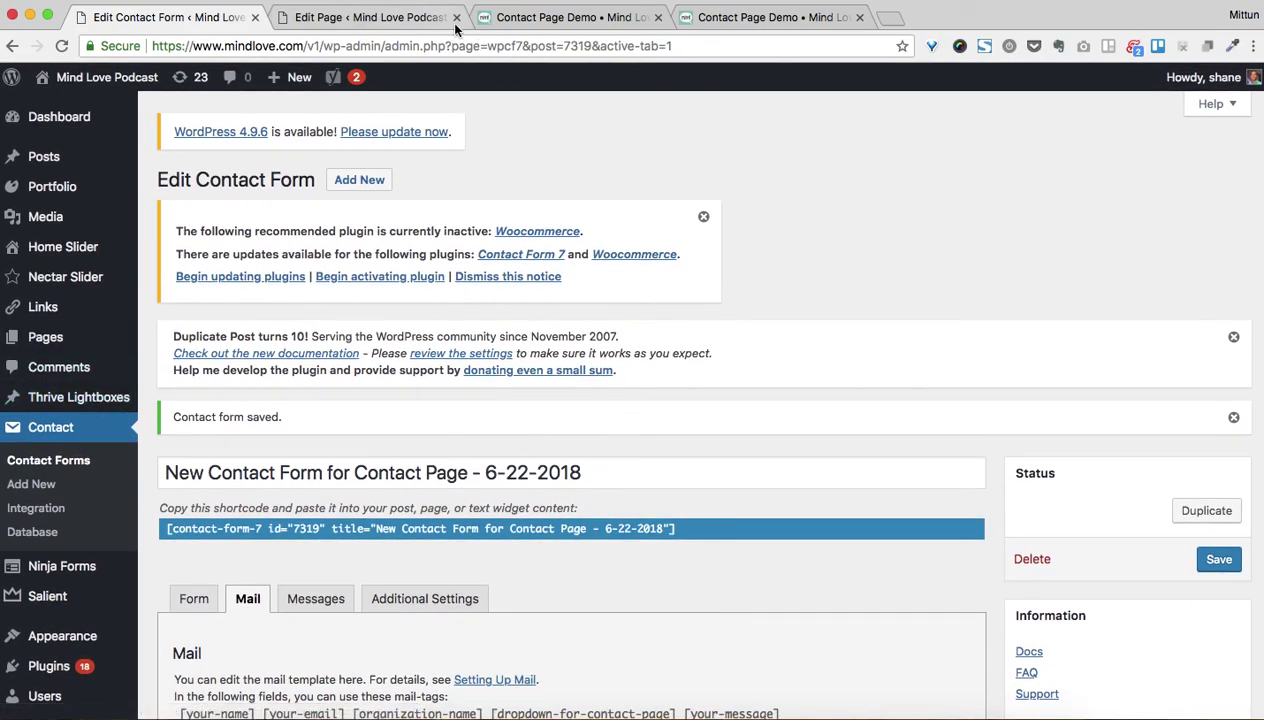
# Switch to the 'Edit Page' tab showing the Contact Page Demo's Visual Composer layout with the Contact Form 7 element
pyautogui.click(405, 24)
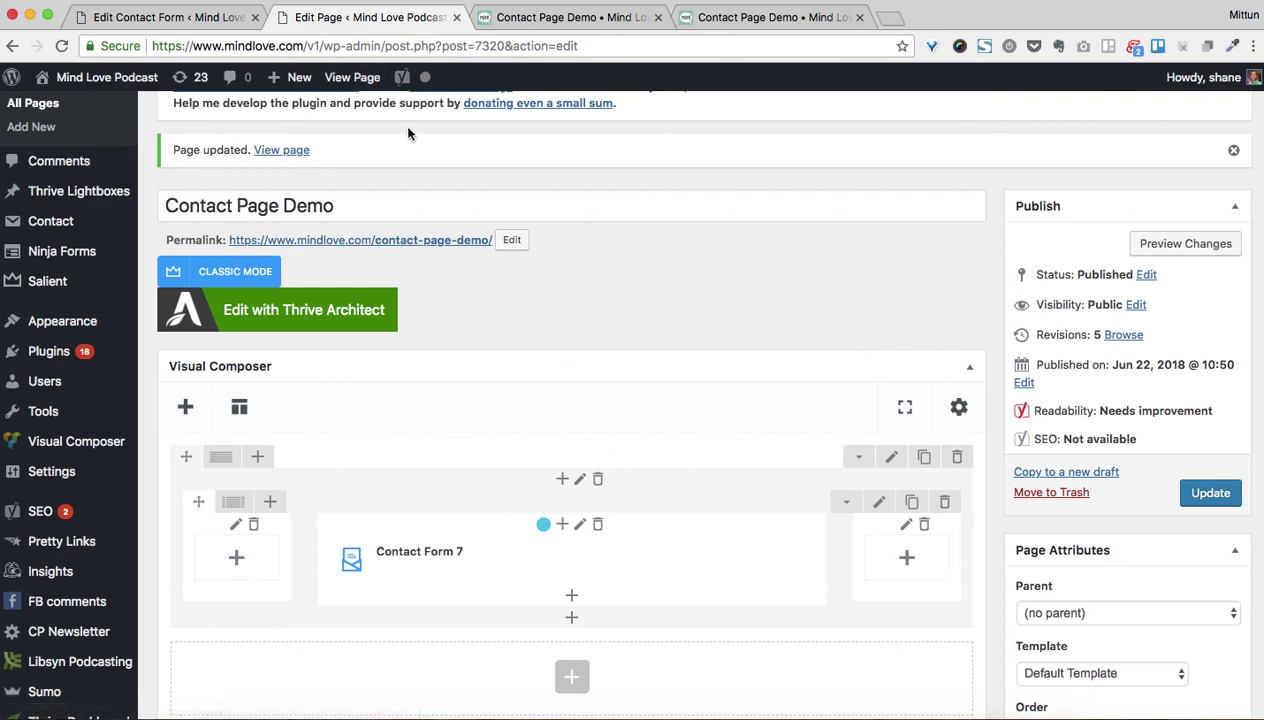
pyautogui.scroll(-3, 502, 419)
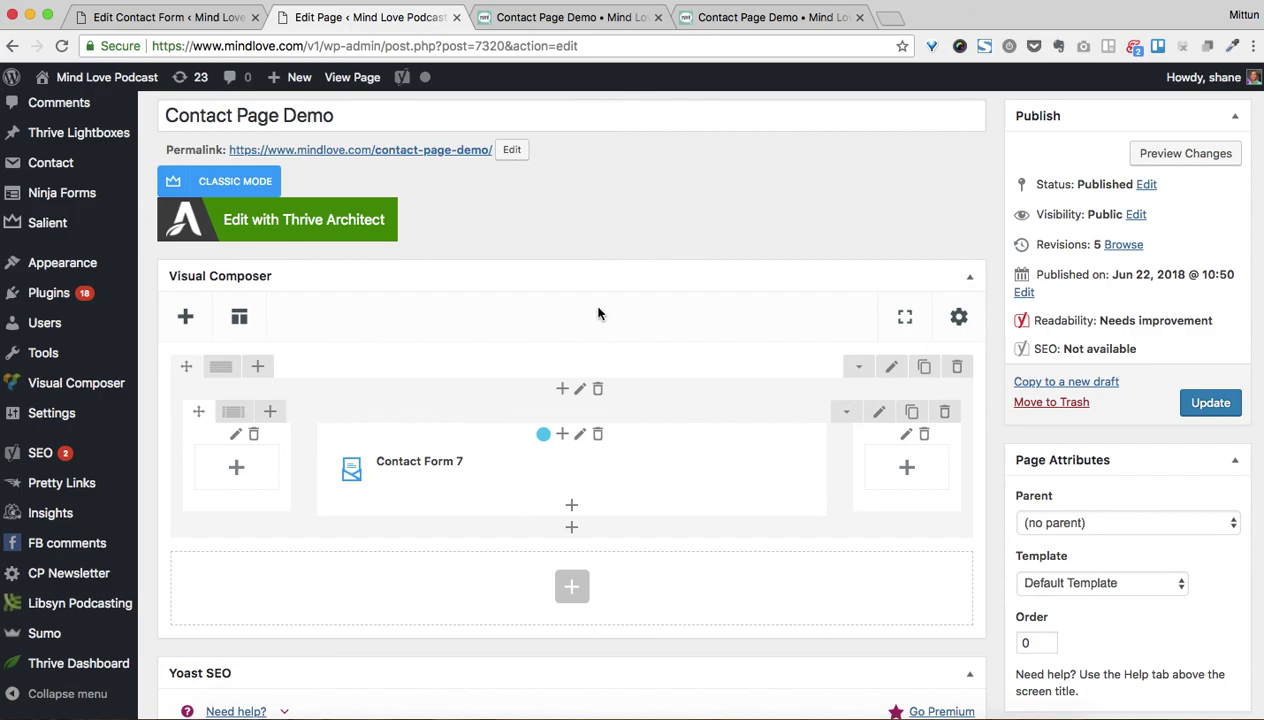
pyautogui.scroll(-2, 610, 326)
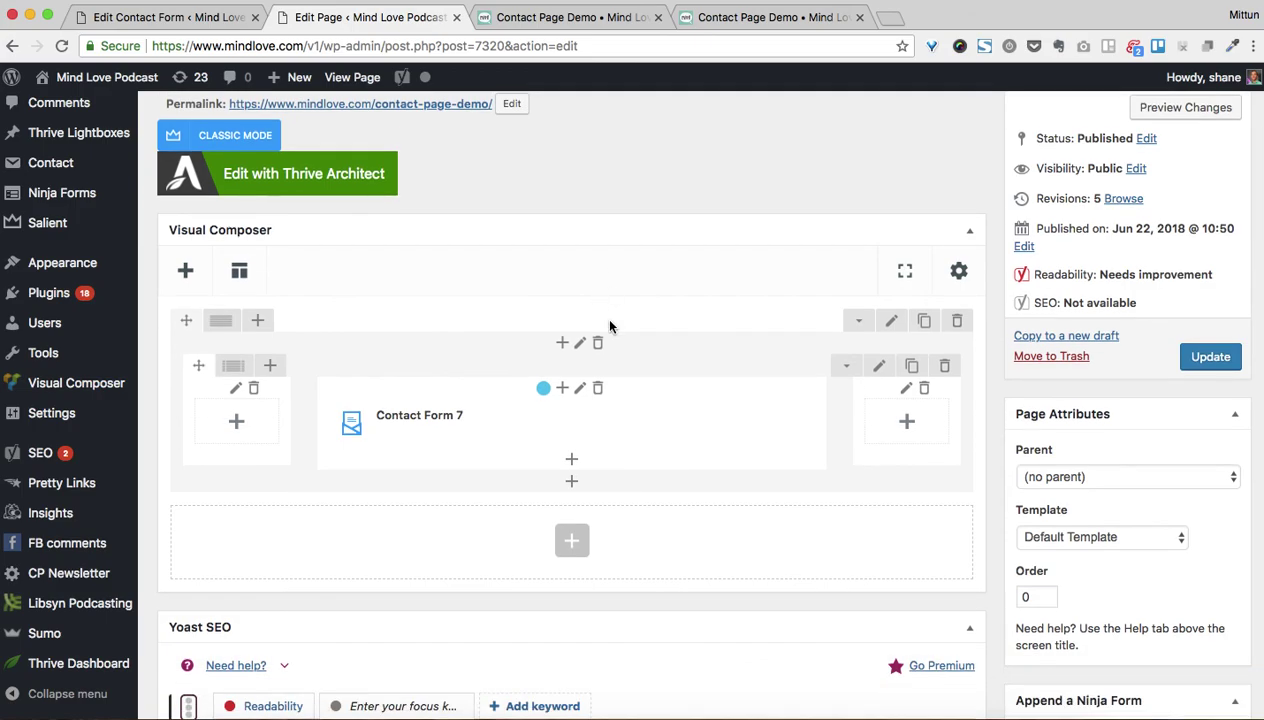